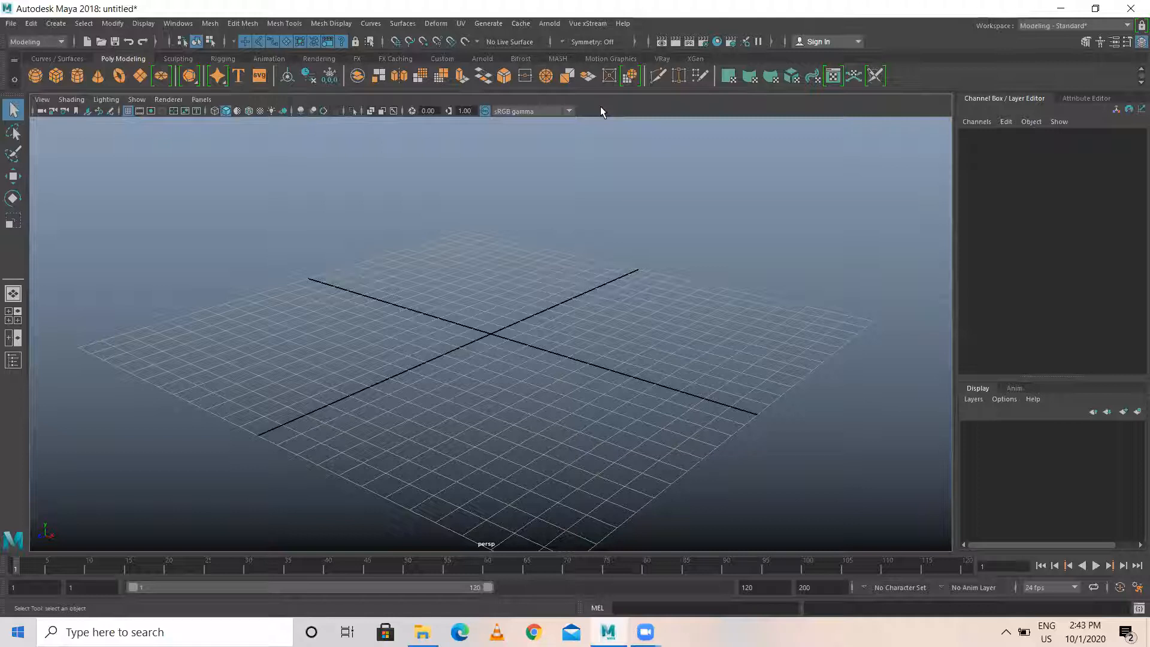
# Set the current project to the T REX folder in D:\RSTP\Maya.
pyautogui.click(10, 24)
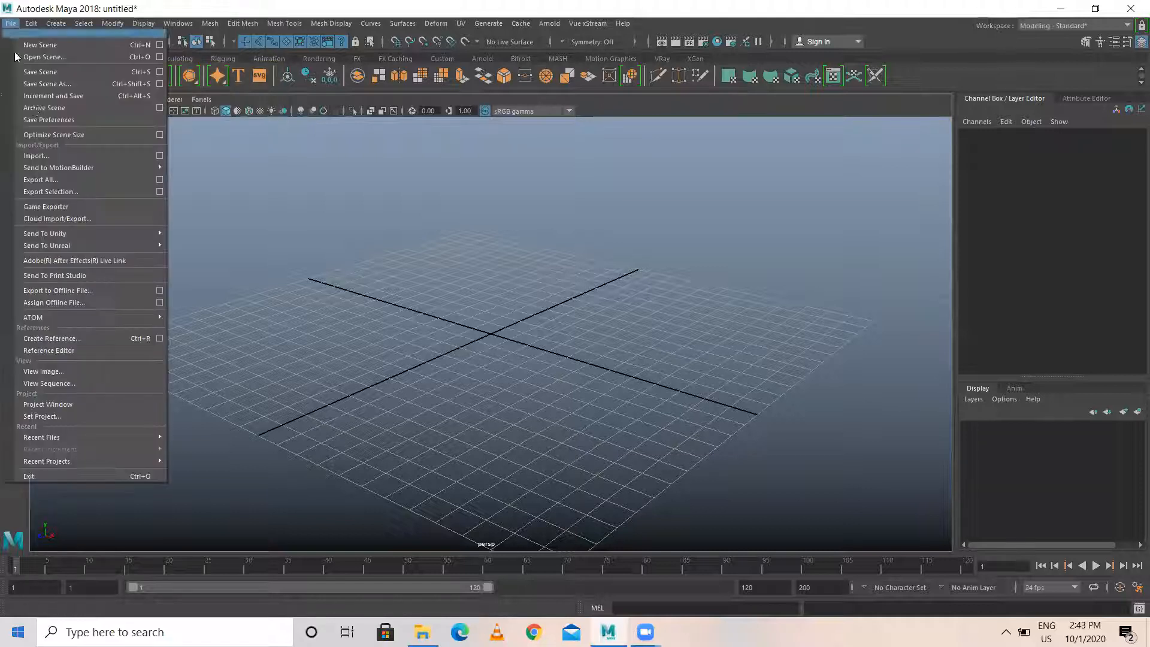
pyautogui.click(60, 415)
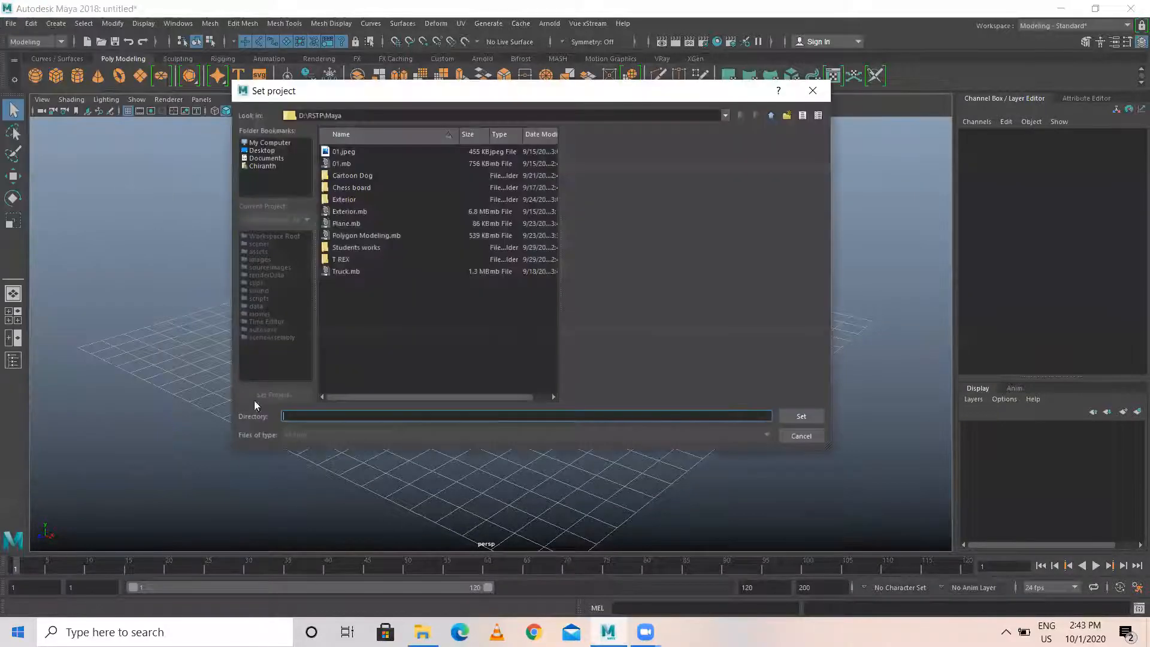
pyautogui.click(345, 259)
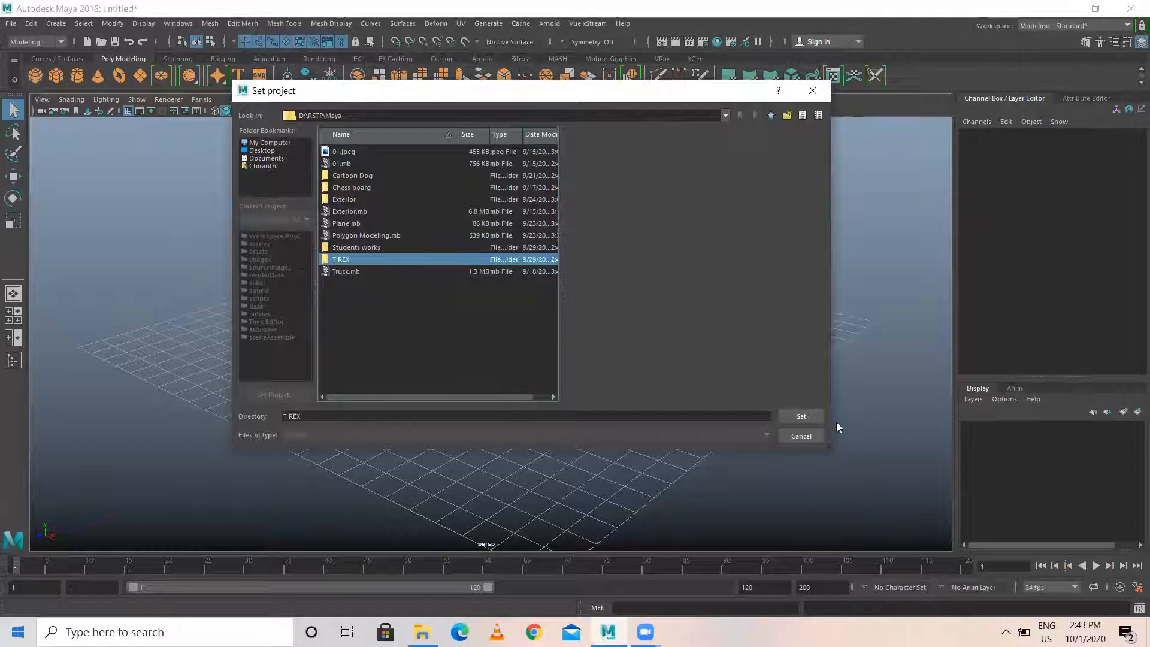
pyautogui.click(800, 416)
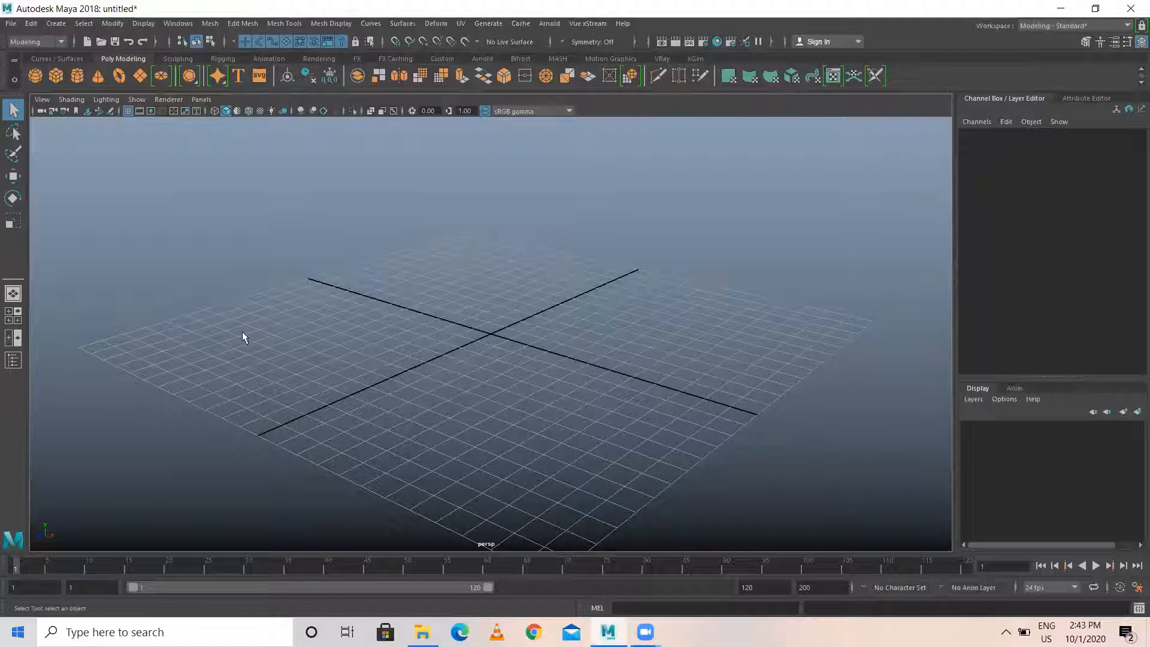
# Open the scene 02.mb from the project's scenes folder without saving the untitled scene.
pyautogui.click(11, 23)
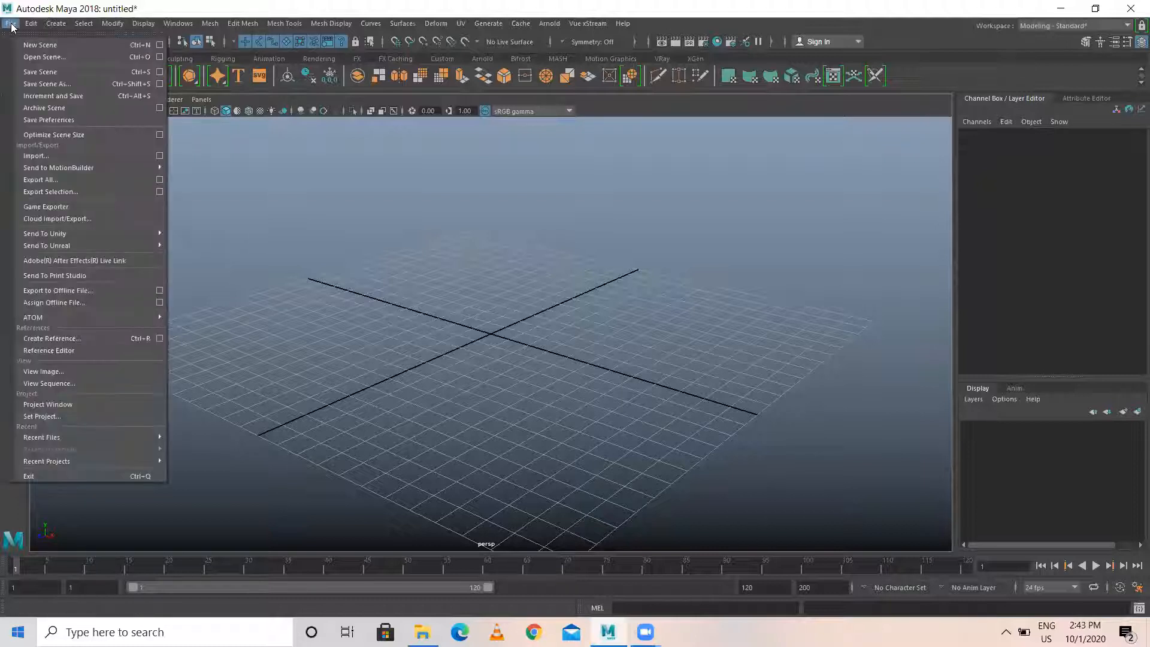
pyautogui.click(44, 58)
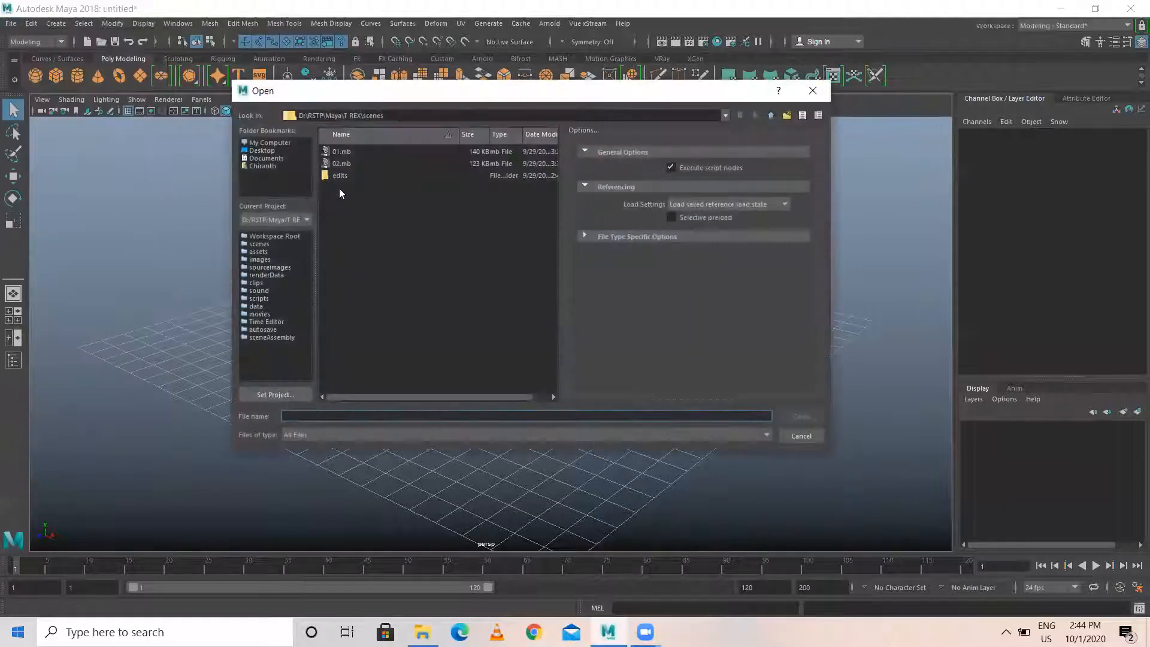
pyautogui.click(341, 164)
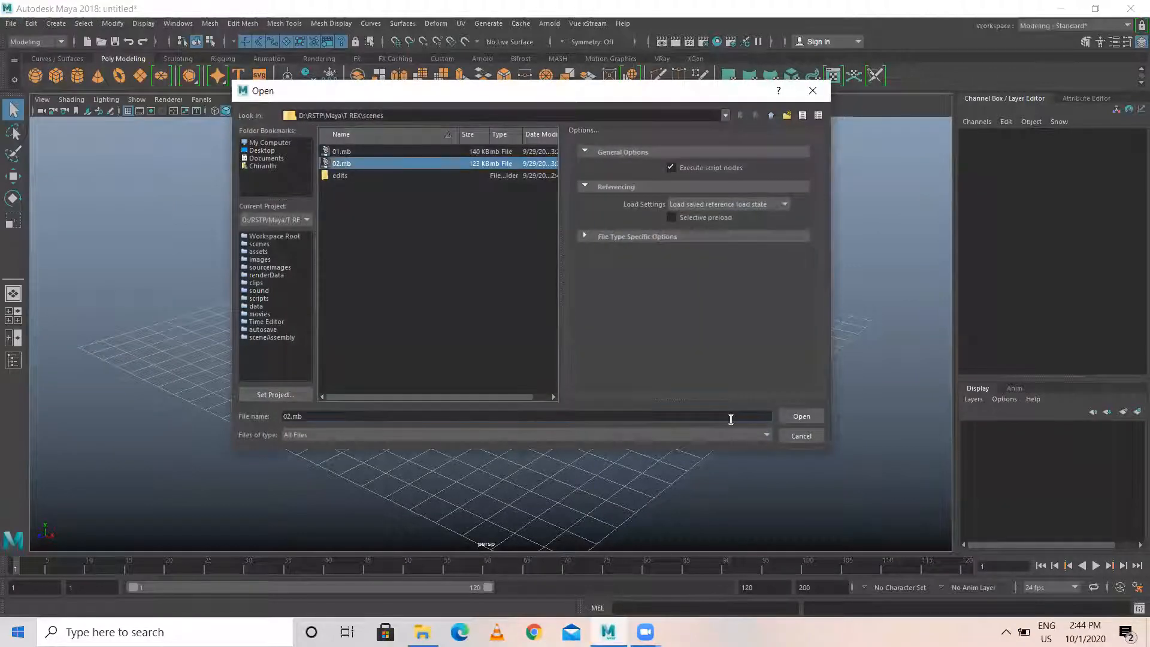
pyautogui.click(800, 417)
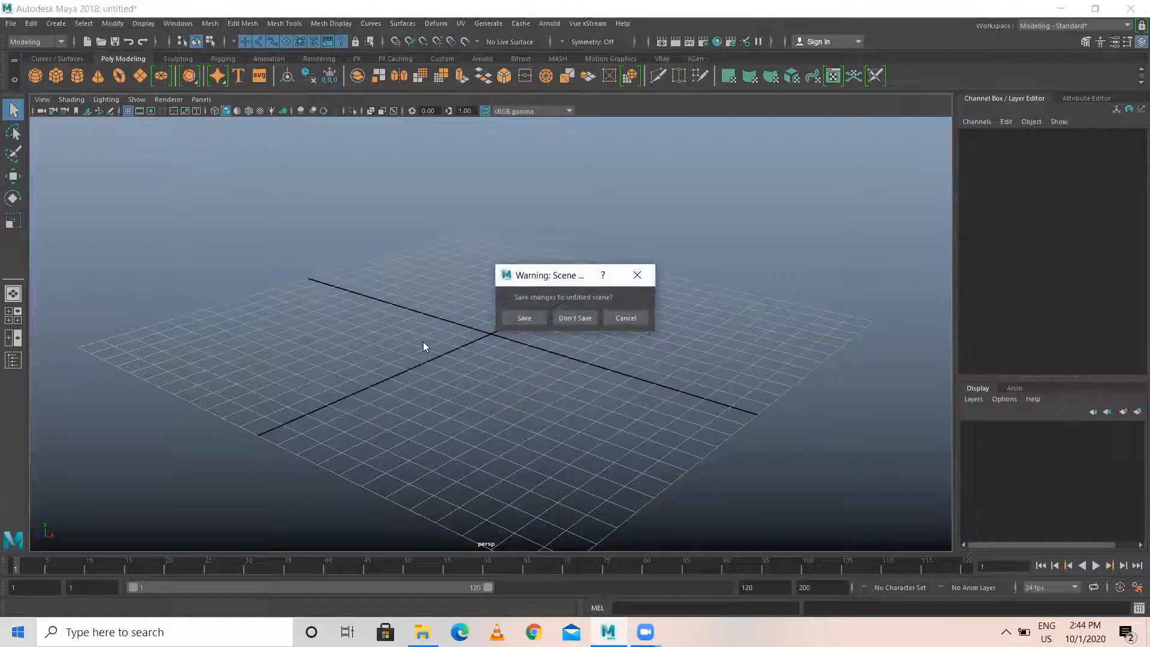
pyautogui.click(575, 318)
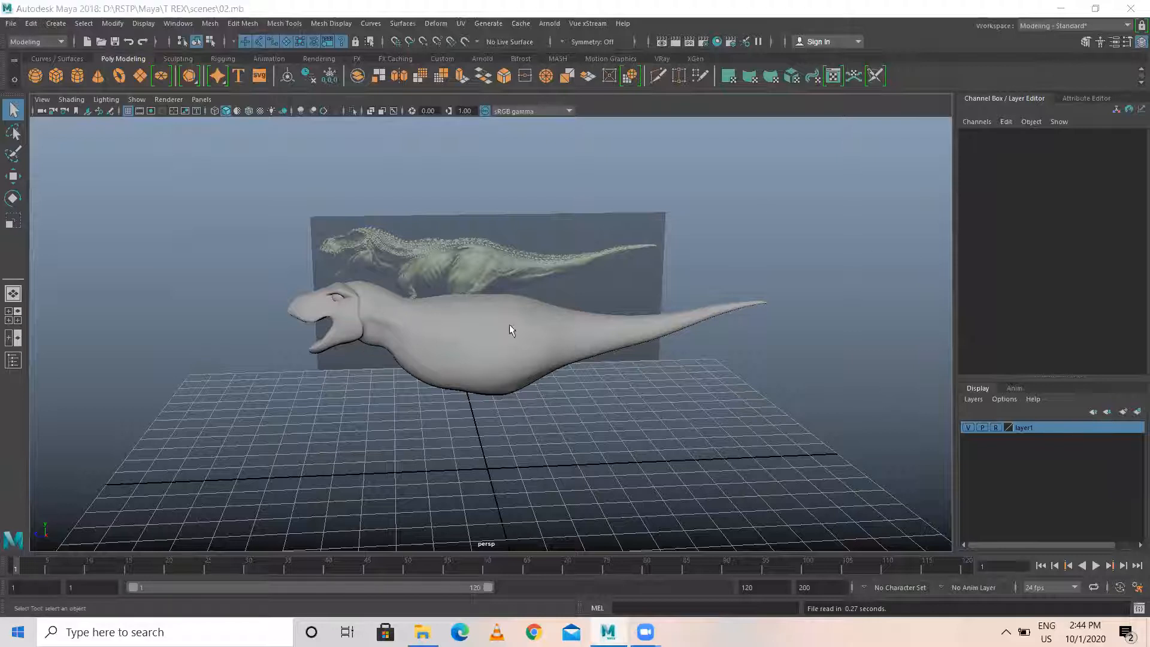
# Turn off the smooth preview on the dinosaur body and show its torso against the reference in the side view.
pyautogui.click(481, 335)
pyautogui.press('1')
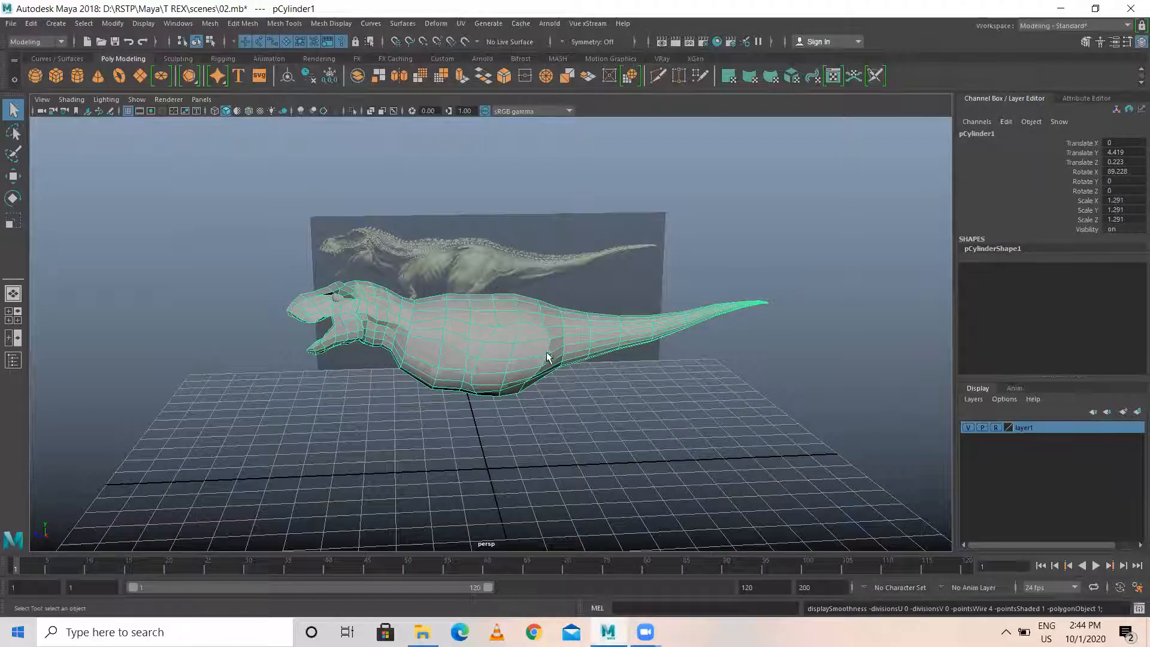
pyautogui.press('space')
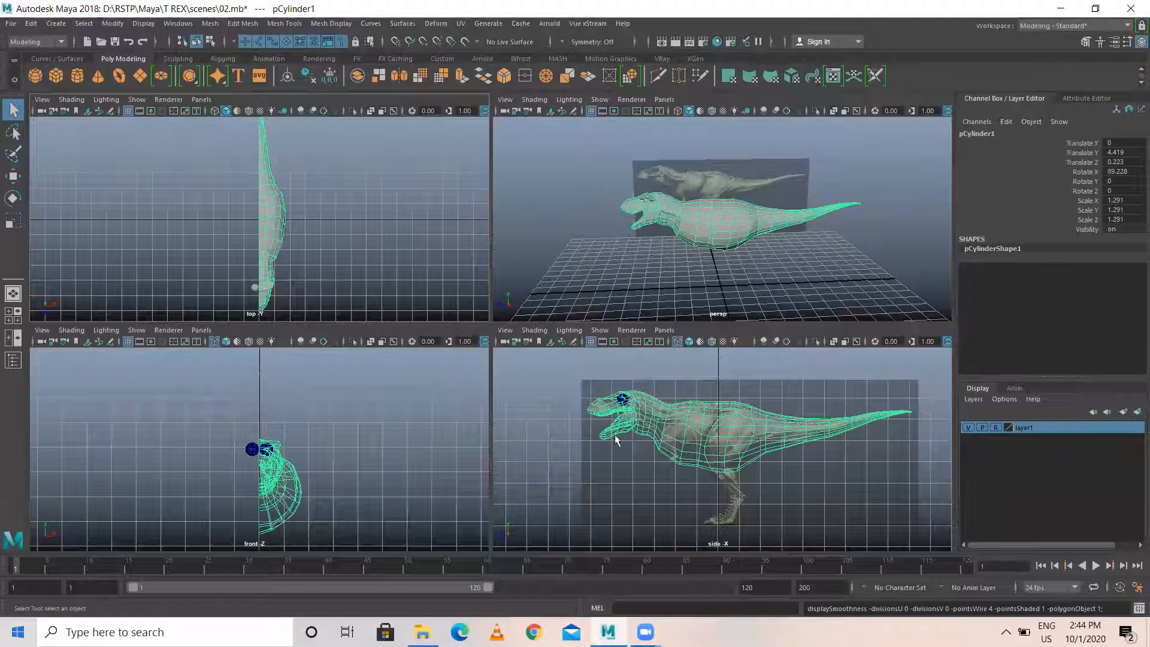
pyautogui.press('space')
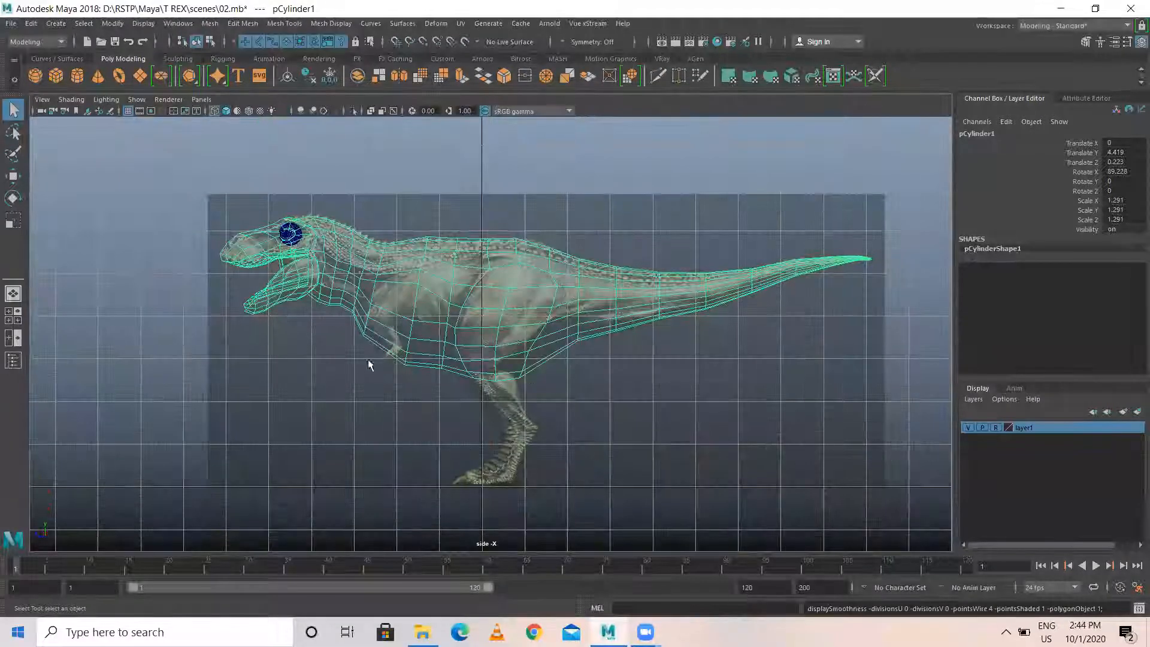
pyautogui.scroll(5, 348, 360)
pyautogui.scroll(2, 359, 351)
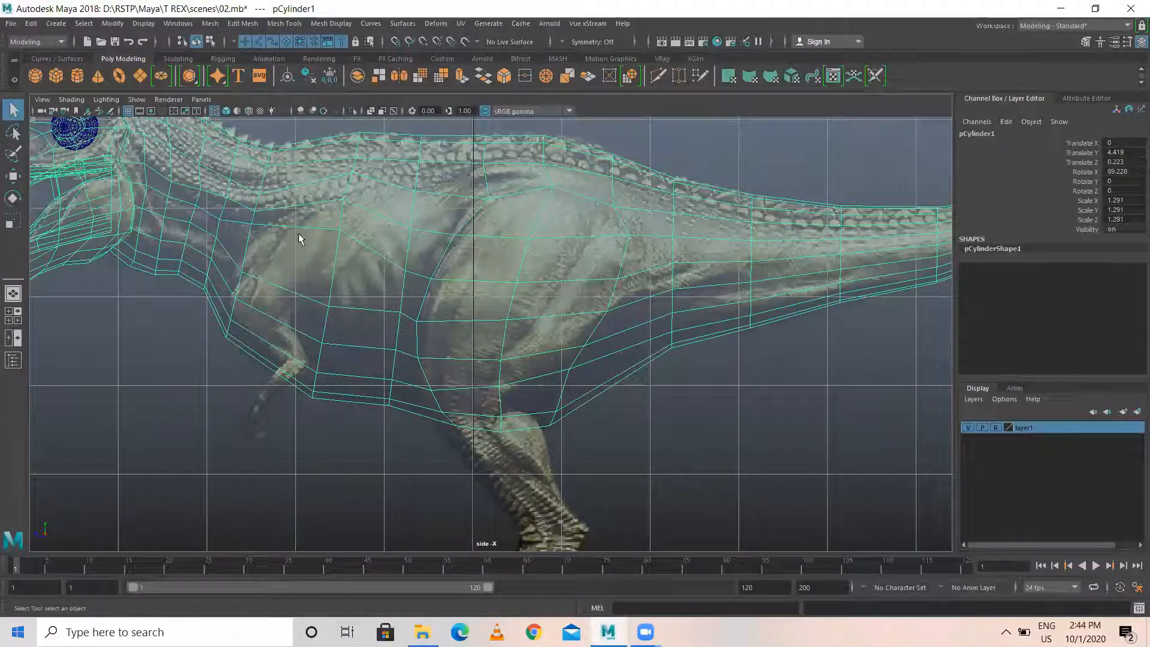
# Switch the body mesh to vertex editing, pick a vertex on the front flank, and return to the side view.
pyautogui.rightClick(342, 197)
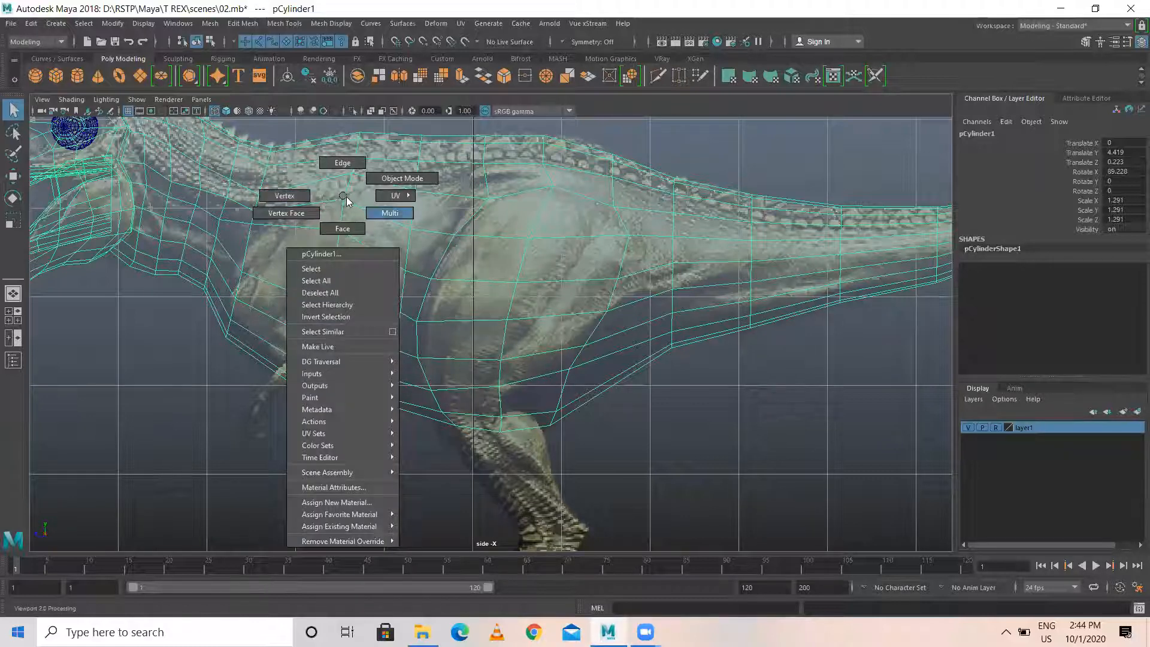
pyautogui.press('space')
pyautogui.press('space')
pyautogui.moveTo(440, 292)
pyautogui.keyDown('alt'); pyautogui.mouseDown()
pyautogui.moveTo(565, 282)
pyautogui.moveTo(580, 259)
pyautogui.moveTo(552, 282)
pyautogui.moveTo(472, 296)
pyautogui.moveTo(454, 311)
pyautogui.moveTo(444, 349)
pyautogui.moveTo(446, 306)
pyautogui.moveTo(420, 290)
pyautogui.mouseUp(); pyautogui.keyUp('alt')
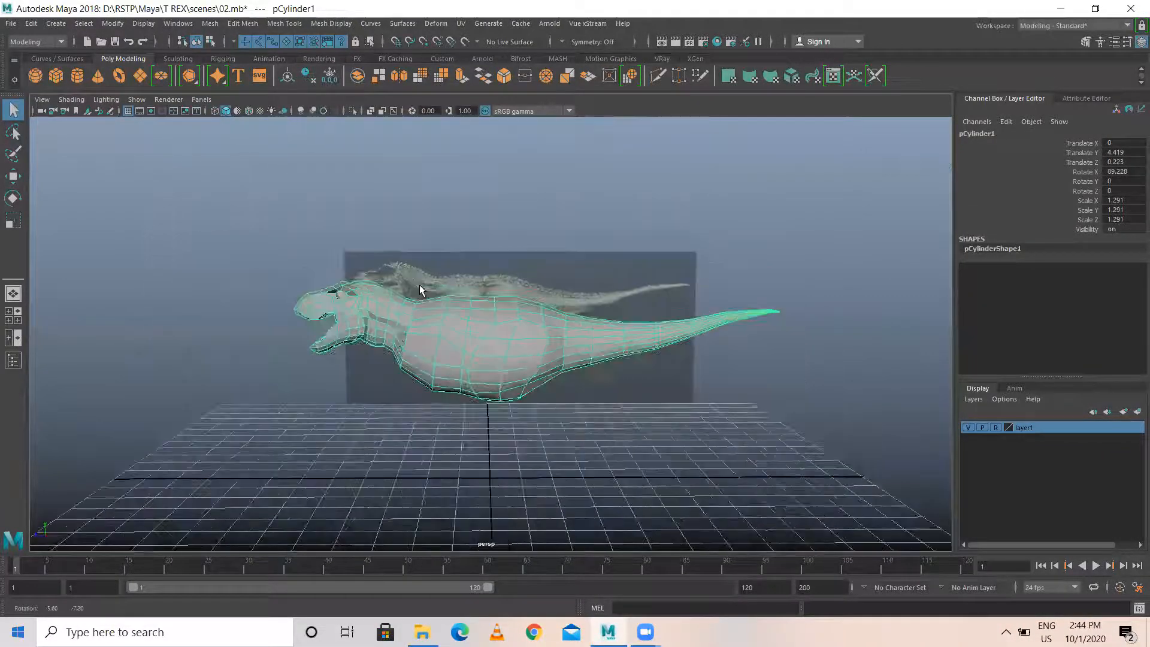
pyautogui.scroll(5, 398, 336)
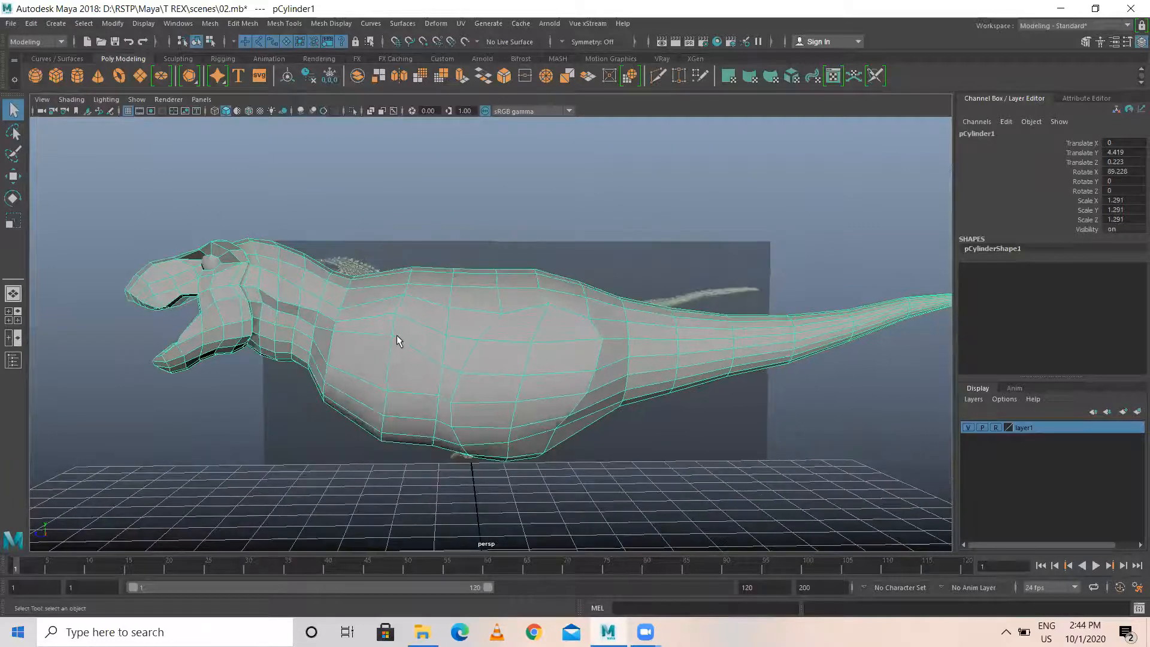
pyautogui.moveTo(392, 339); pyautogui.dragTo(326, 296, button='right')
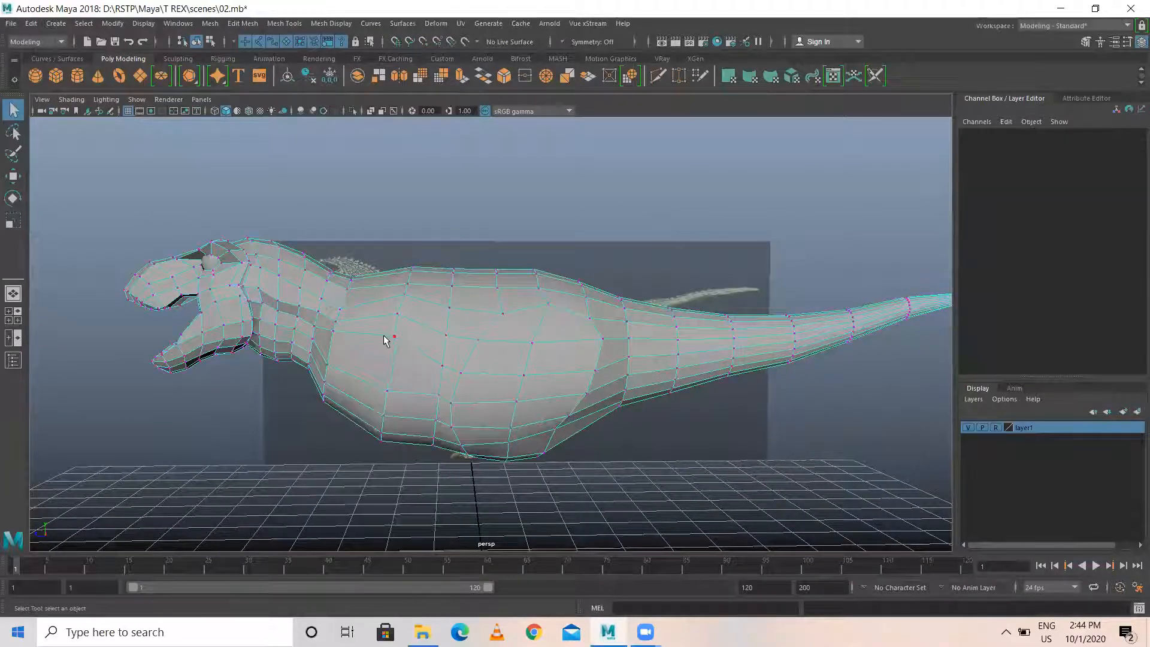
pyautogui.press('w')
pyautogui.click(394, 336)
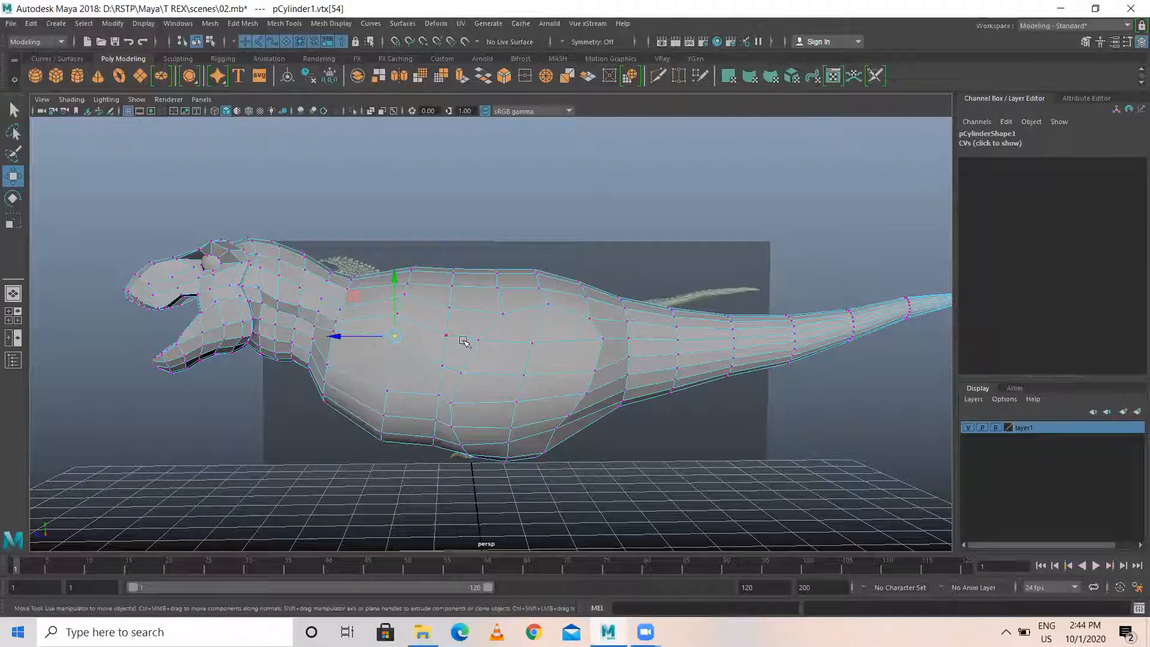
pyautogui.press('space')
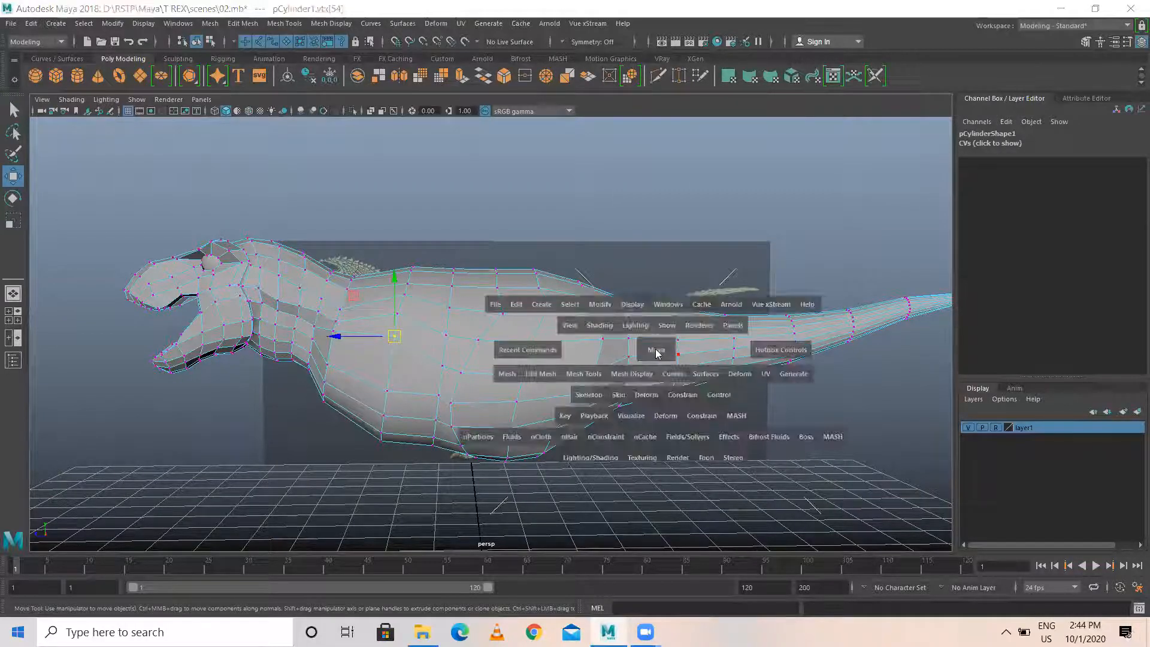
pyautogui.press('space')
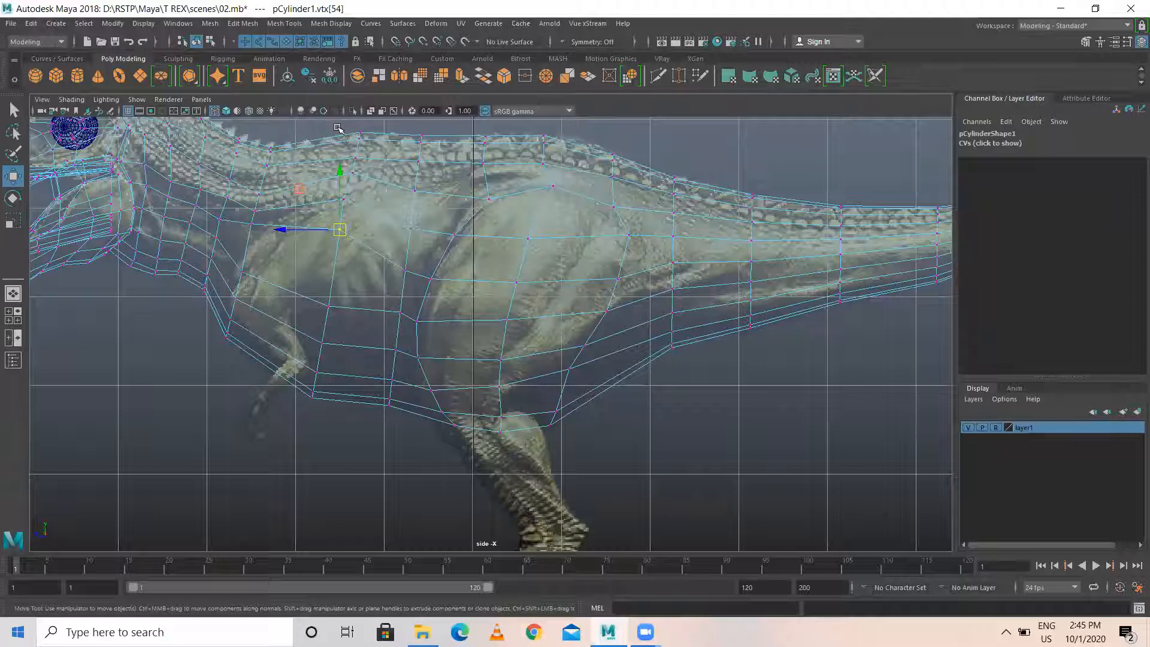
# Reposition the vertices along the front of the chest in the side view to follow the reference's arm and shoulder outline.
pyautogui.moveTo(337, 127); pyautogui.dragTo(386, 200)
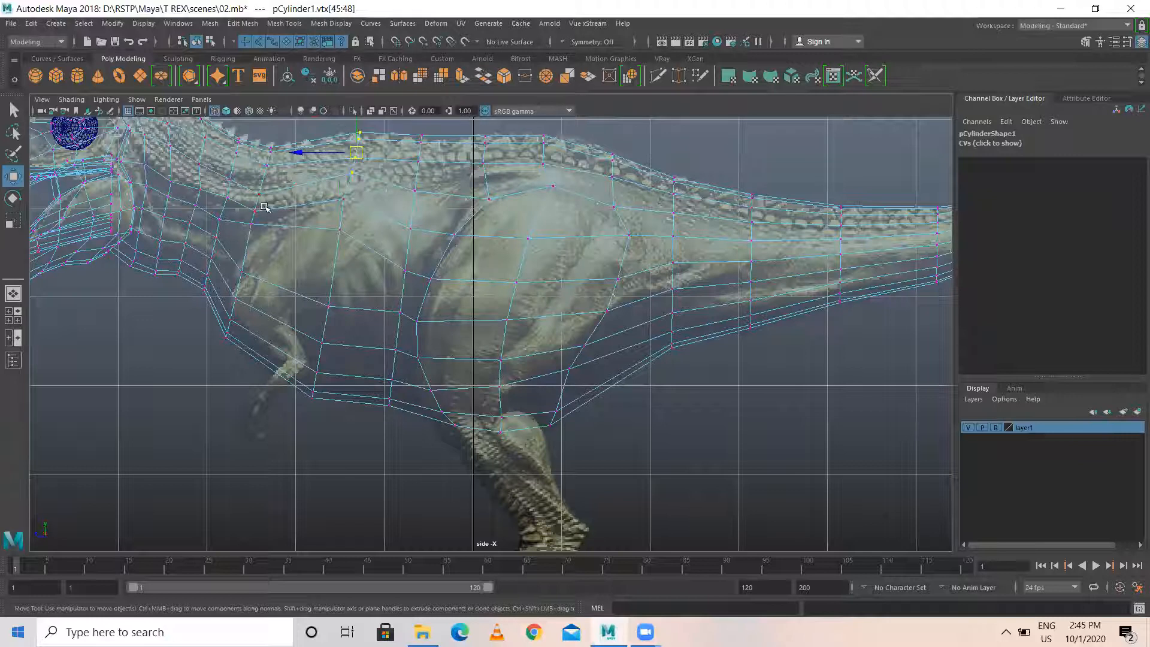
pyautogui.moveTo(282, 141); pyautogui.dragTo(253, 256)
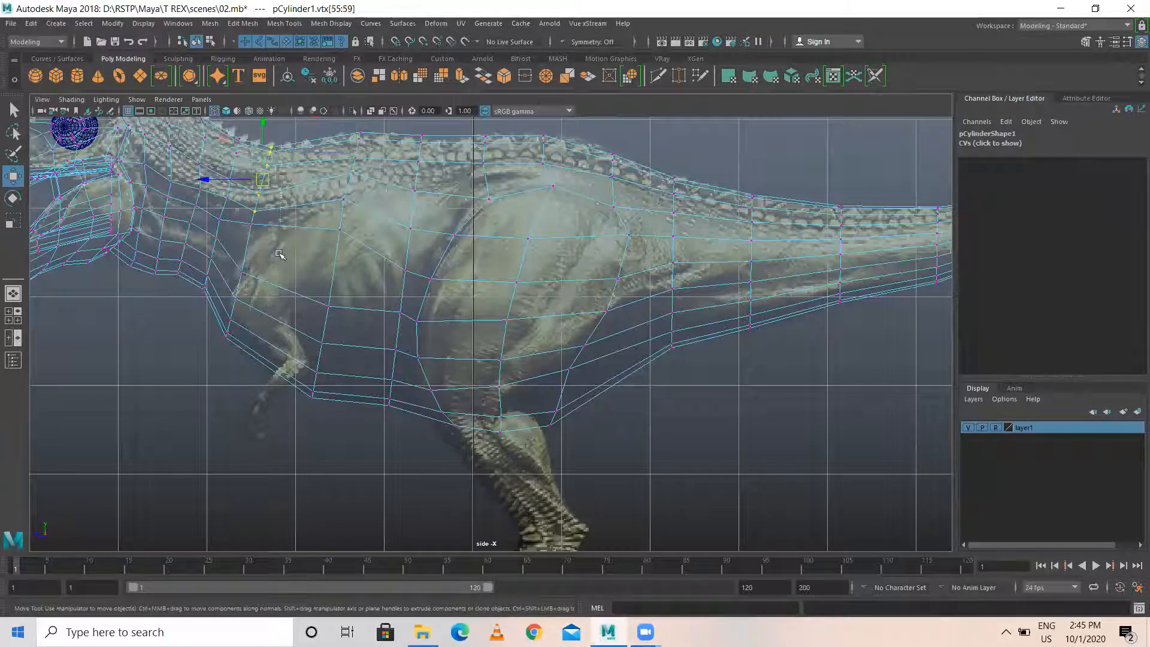
pyautogui.moveTo(230, 182)
pyautogui.mouseDown()
pyautogui.moveTo(217, 179)
pyautogui.moveTo(227, 182)
pyautogui.mouseUp()
pyautogui.moveTo(243, 221); pyautogui.dragTo(258, 283)
pyautogui.moveTo(243, 272)
pyautogui.mouseDown()
pyautogui.moveTo(249, 252)
pyautogui.moveTo(247, 266)
pyautogui.mouseUp()
pyautogui.moveTo(213, 305); pyautogui.dragTo(237, 329)
pyautogui.moveTo(225, 287); pyautogui.dragTo(246, 310)
pyautogui.moveTo(236, 298); pyautogui.dragTo(244, 296)
# Adjust the vertices above and behind the shoulder so the mesh edges follow the reference's shoulder muscle.
pyautogui.moveTo(265, 252)
pyautogui.mouseDown()
pyautogui.moveTo(234, 275)
pyautogui.moveTo(256, 263)
pyautogui.mouseUp()
pyautogui.moveTo(324, 212); pyautogui.dragTo(334, 240)
pyautogui.moveTo(307, 286); pyautogui.dragTo(324, 303)
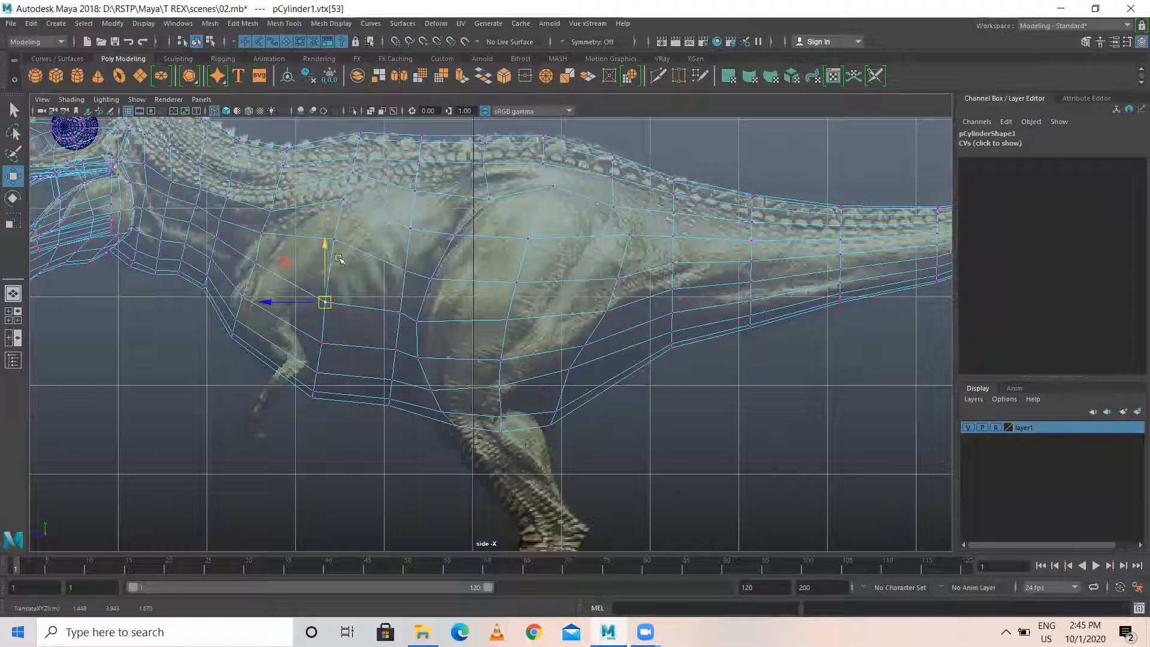
pyautogui.moveTo(324, 192)
pyautogui.mouseDown()
pyautogui.moveTo(356, 216)
pyautogui.moveTo(342, 203)
pyautogui.mouseUp()
pyautogui.moveTo(365, 162)
pyautogui.mouseDown()
pyautogui.moveTo(346, 184)
pyautogui.moveTo(354, 174)
pyautogui.mouseUp()
pyautogui.moveTo(264, 177)
pyautogui.mouseDown()
pyautogui.moveTo(286, 201)
pyautogui.moveTo(272, 190)
pyautogui.mouseUp()
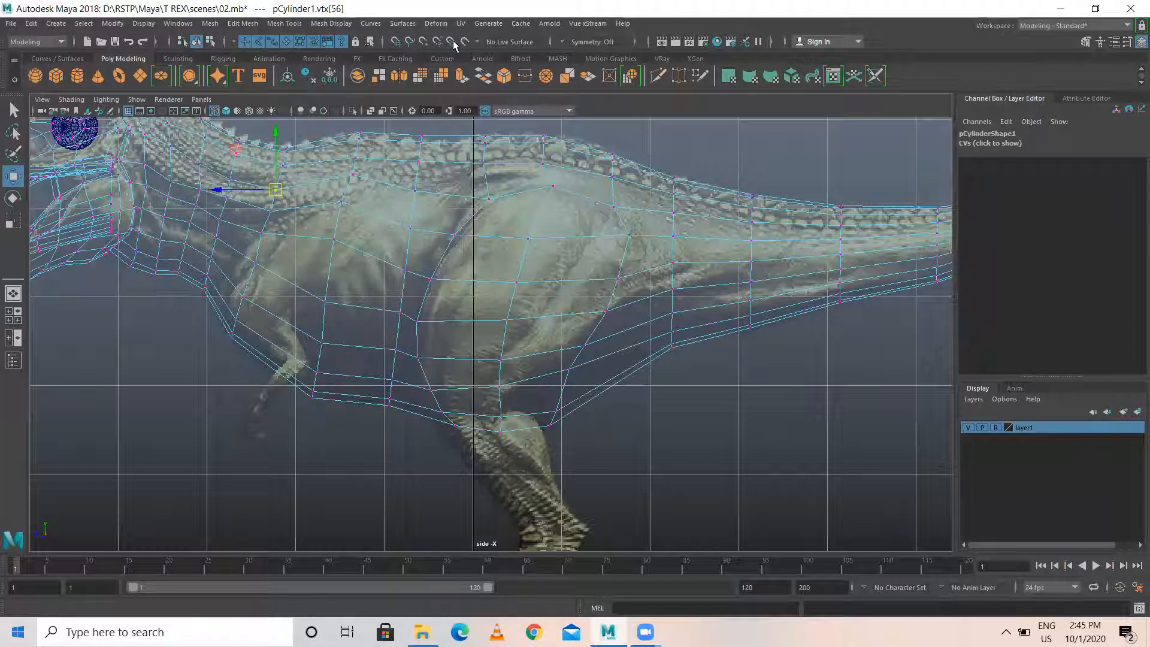
# Locate the vertex in front of the thigh in the perspective view and compare the hip topology with the side reference.
pyautogui.click(462, 237)
pyautogui.press('space')
pyautogui.press('space')
pyautogui.moveTo(386, 316)
pyautogui.keyDown('alt'); pyautogui.mouseDown()
pyautogui.moveTo(437, 321)
pyautogui.moveTo(328, 308)
pyautogui.moveTo(343, 309)
pyautogui.mouseUp(); pyautogui.keyUp('alt')
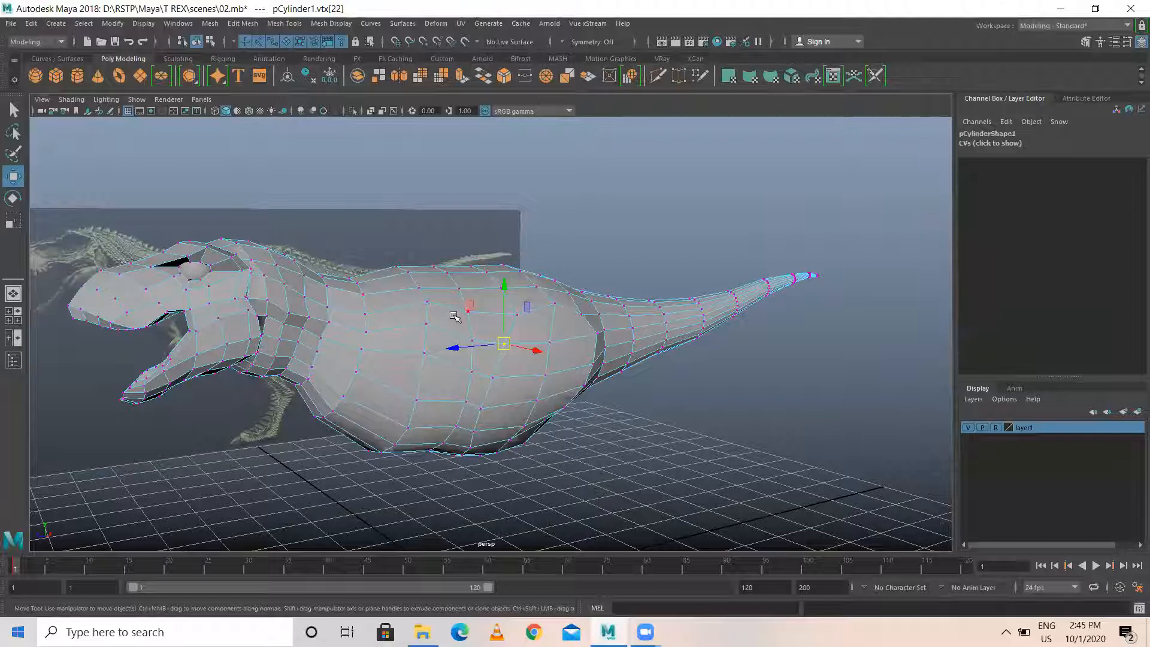
pyautogui.press('space')
pyautogui.press('space')
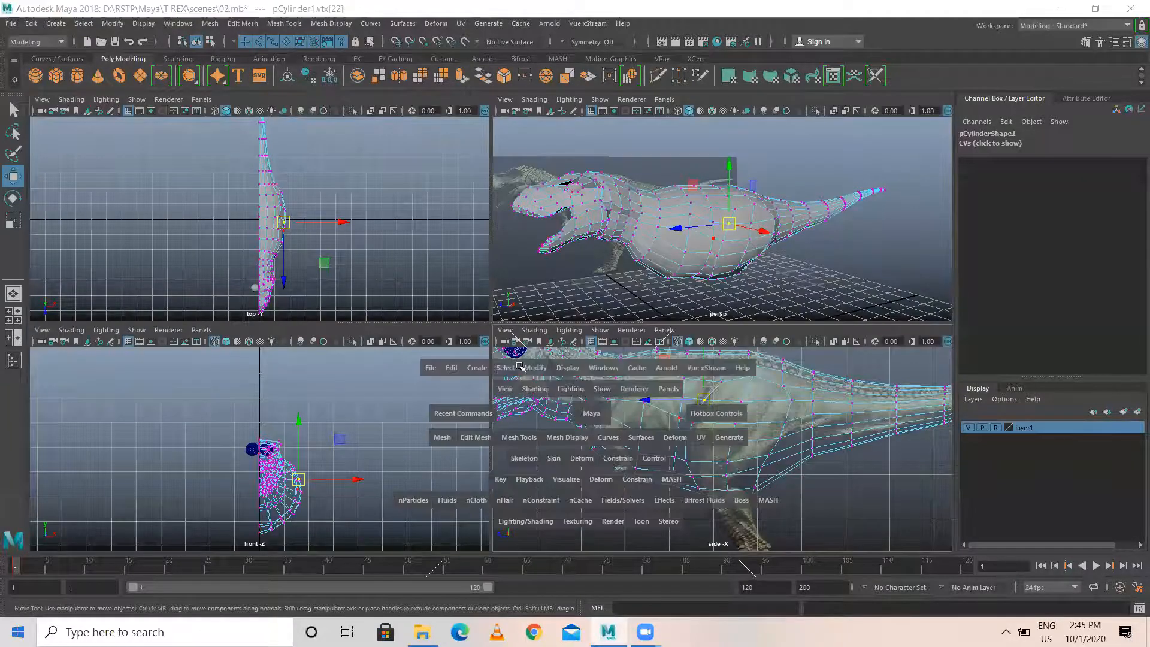
pyautogui.keyDown('alt'); pyautogui.moveTo(525, 274); pyautogui.dragTo(492, 254, button='middle'); pyautogui.keyUp('alt')
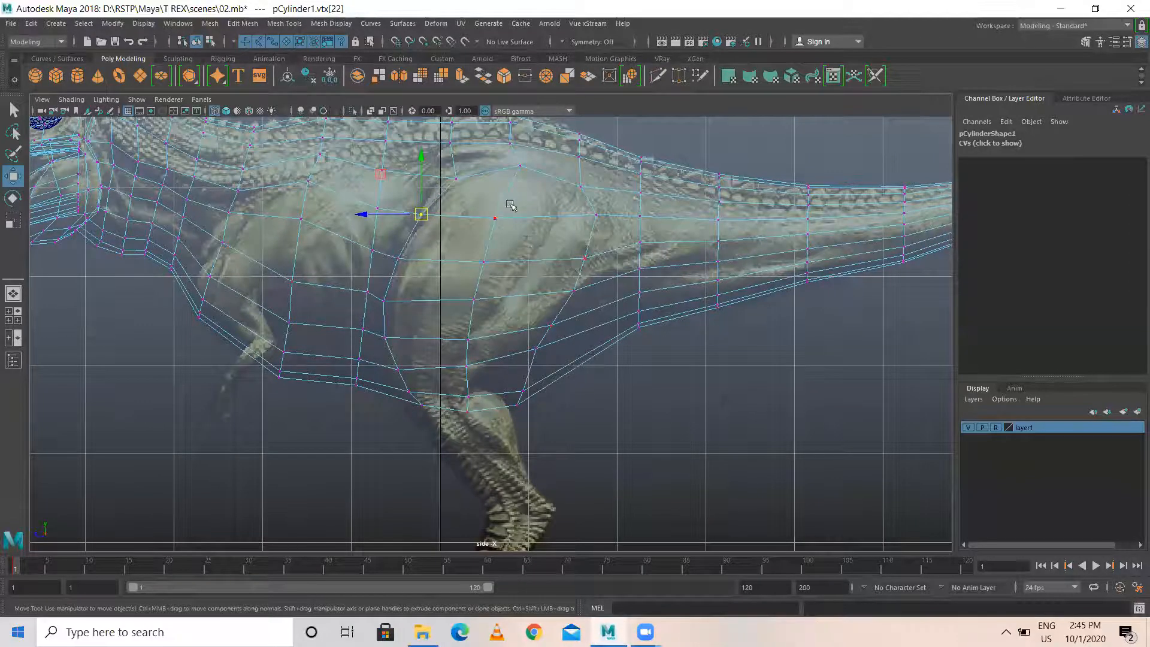
# Select the four faces over the upper thigh, extrude them, and move the extruded faces downward.
pyautogui.moveTo(473, 194); pyautogui.dragTo(527, 236)
pyautogui.click(476, 195)
pyautogui.click(532, 210)
pyautogui.moveTo(501, 192); pyautogui.dragTo(501, 230, button='right')
pyautogui.click(475, 200)
pyautogui.click(514, 241)
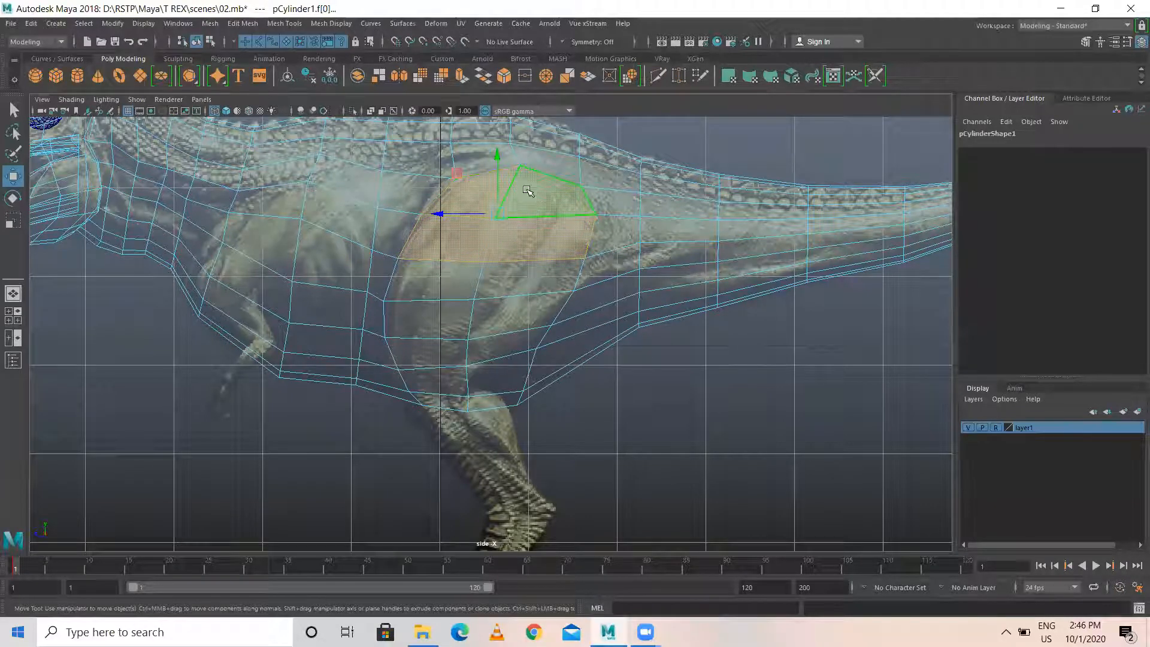
pyautogui.moveTo(522, 199); pyautogui.dragTo(458, 161, button='right')
pyautogui.click(269, 24)
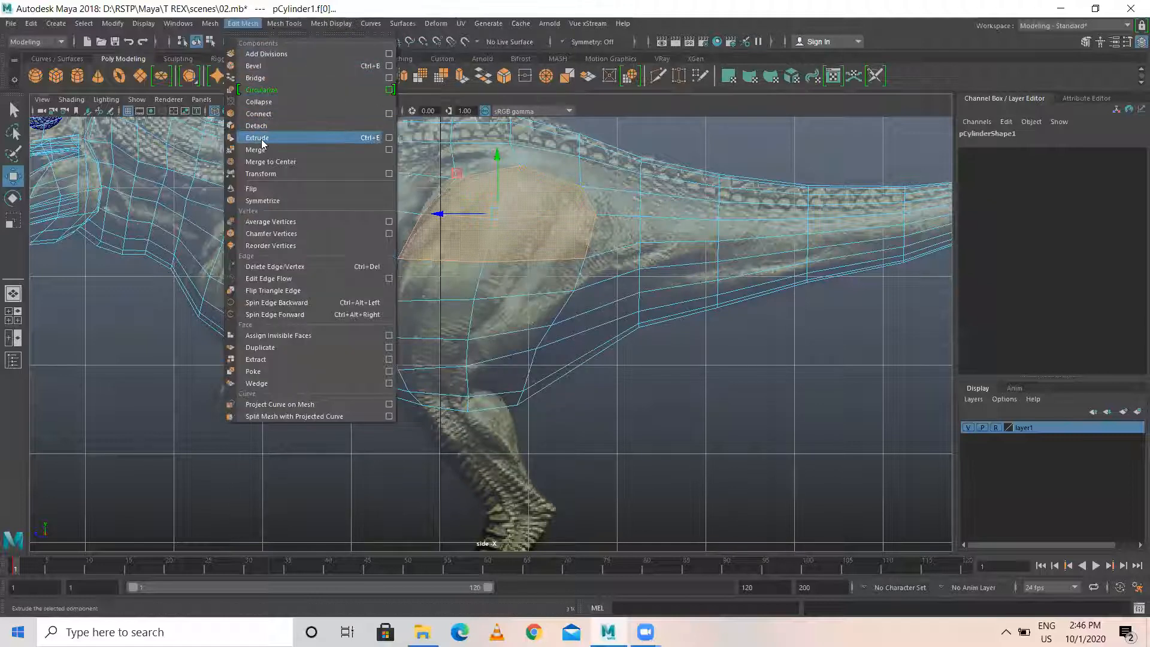
pyautogui.click(259, 138)
pyautogui.press('w')
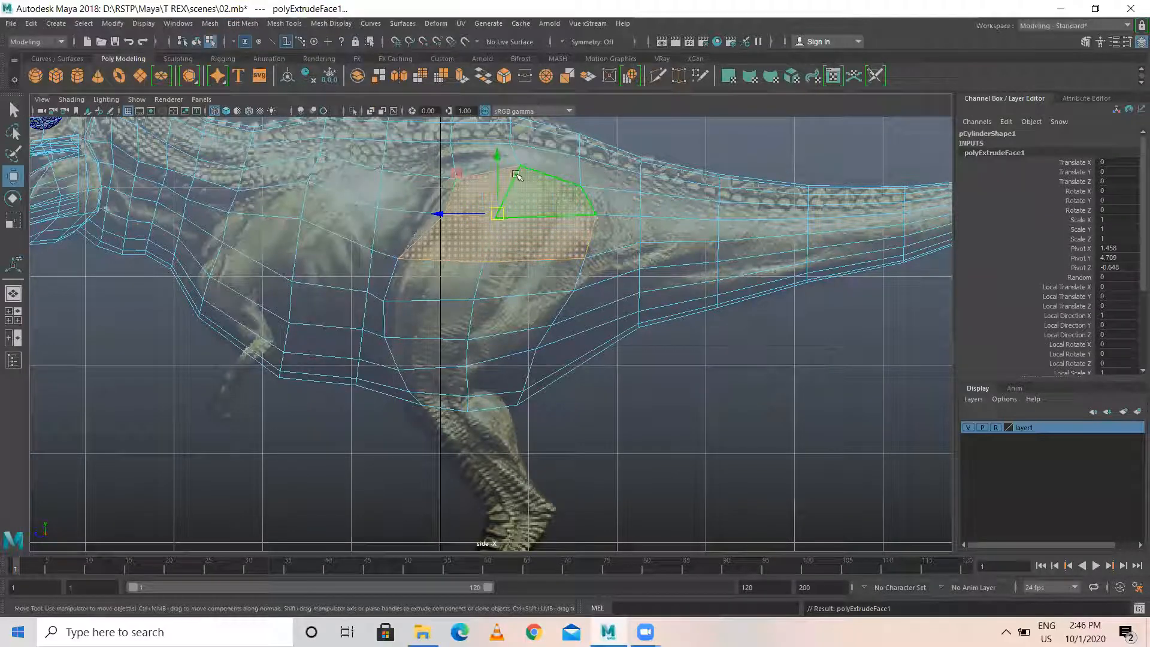
pyautogui.moveTo(491, 157); pyautogui.dragTo(501, 200)
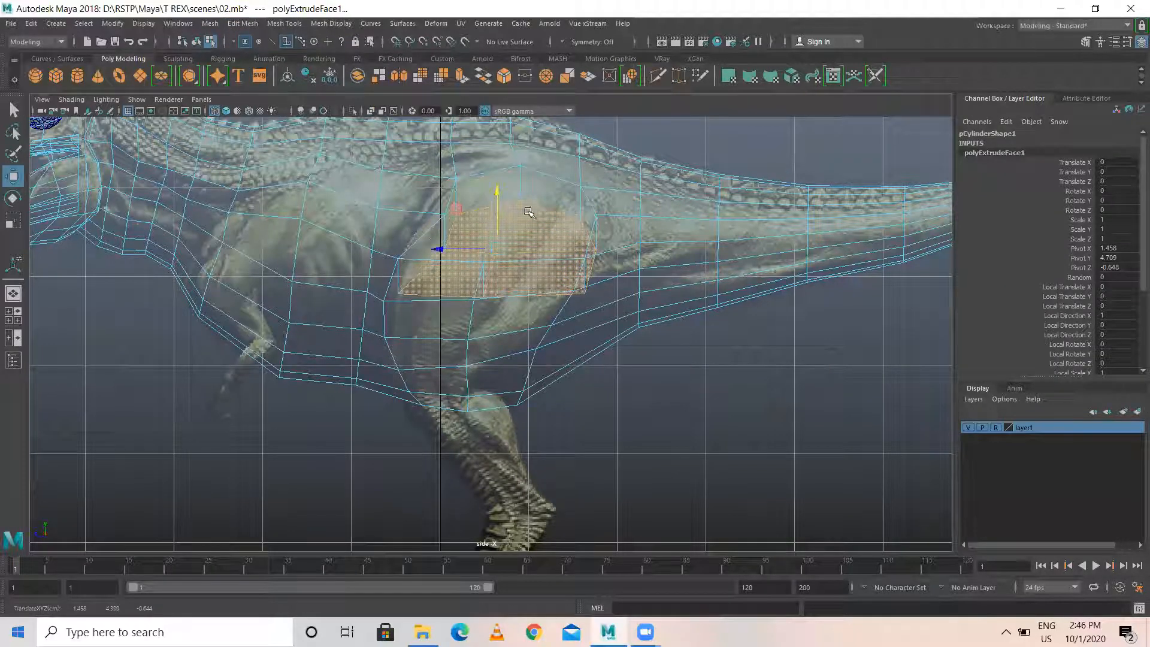
# Pull the extruded thigh faces outward from the body and flatten them vertically to a scale of about 0.41.
pyautogui.press('space')
pyautogui.press('space')
pyautogui.keyDown('alt'); pyautogui.moveTo(605, 254); pyautogui.dragTo(599, 352); pyautogui.keyUp('alt')
pyautogui.press('space')
pyautogui.press('space')
pyautogui.moveTo(557, 191)
pyautogui.mouseDown(button='right')
pyautogui.moveTo(530, 190)
pyautogui.moveTo(557, 189)
pyautogui.mouseUp(button='right')
pyautogui.press('r')
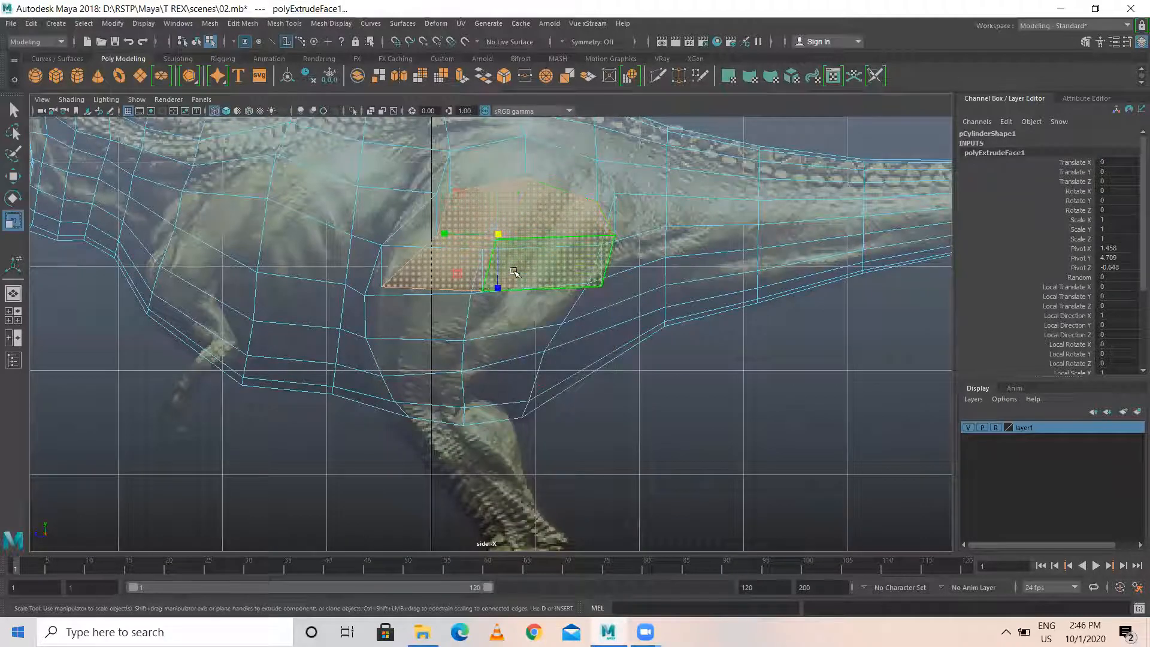
pyautogui.moveTo(493, 289); pyautogui.dragTo(497, 255, button='middle')
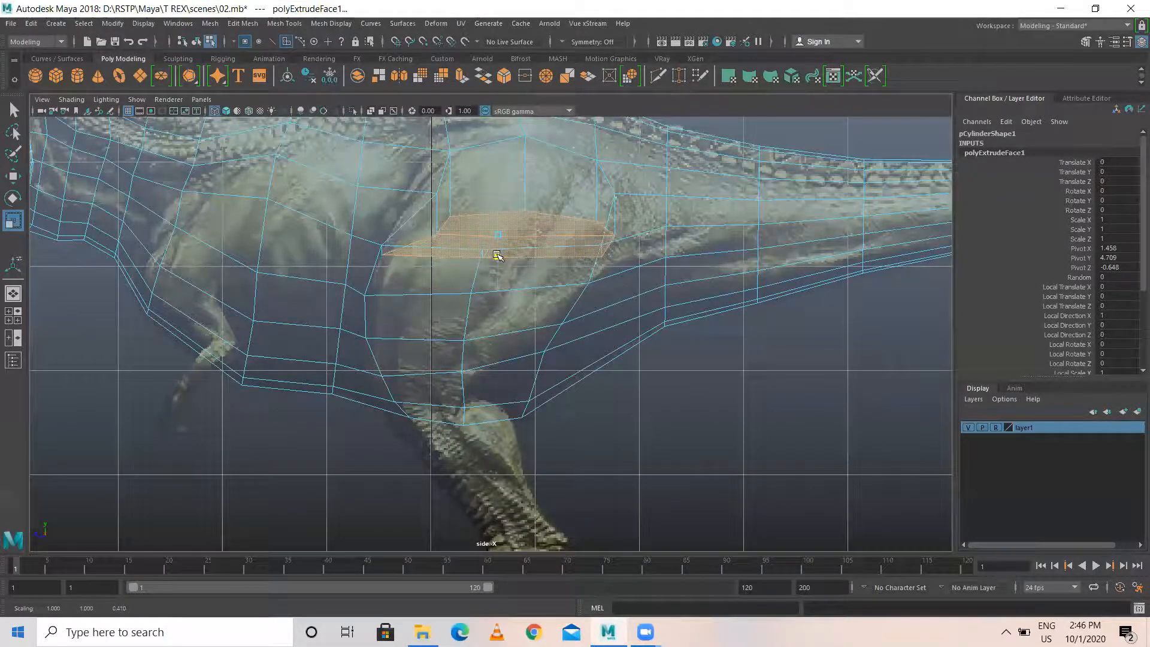
# Pull the front, middle and rear vertices along the thigh extrusion's outer edge outward from the body.
pyautogui.press('w')
pyautogui.press('space')
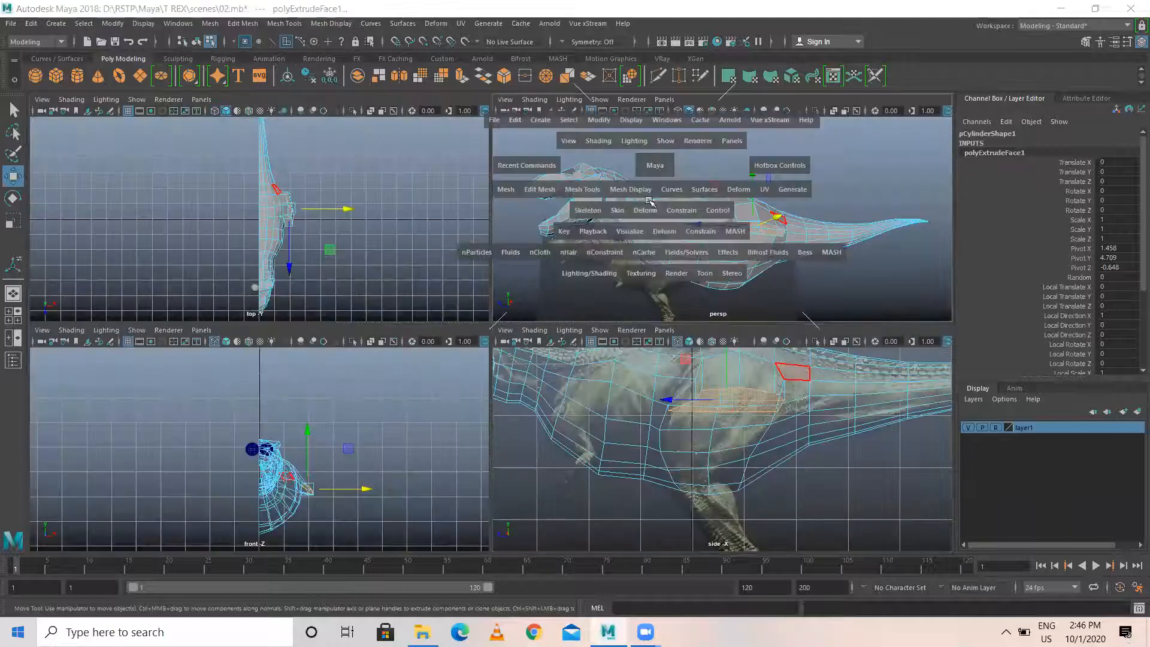
pyautogui.keyDown('alt'); pyautogui.moveTo(585, 275); pyautogui.dragTo(557, 255); pyautogui.keyUp('alt')
pyautogui.scroll(3, 558, 255)
pyautogui.moveTo(713, 281)
pyautogui.keyDown('alt'); pyautogui.mouseDown()
pyautogui.moveTo(729, 321)
pyautogui.moveTo(725, 289)
pyautogui.mouseUp(); pyautogui.keyUp('alt')
pyautogui.moveTo(587, 282); pyautogui.dragTo(525, 273, button='right')
pyautogui.keyDown('alt'); pyautogui.moveTo(525, 282); pyautogui.dragTo(481, 166); pyautogui.keyUp('alt')
pyautogui.click(509, 307)
pyautogui.click(579, 251)
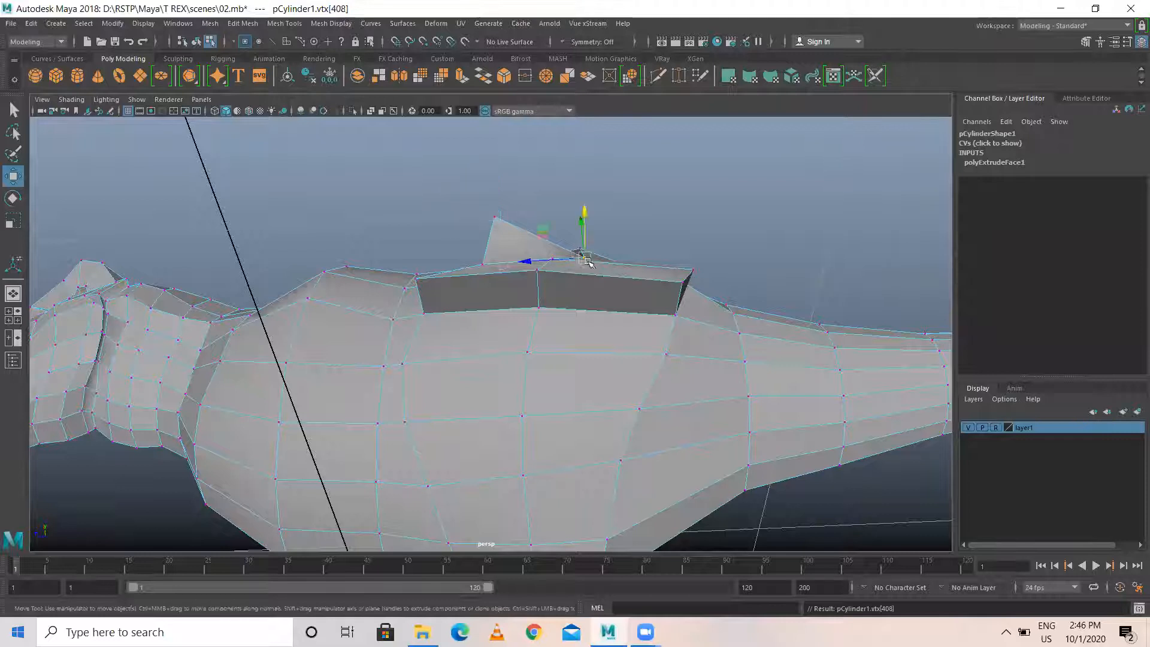
pyautogui.moveTo(584, 209); pyautogui.dragTo(581, 165)
pyautogui.click(667, 277)
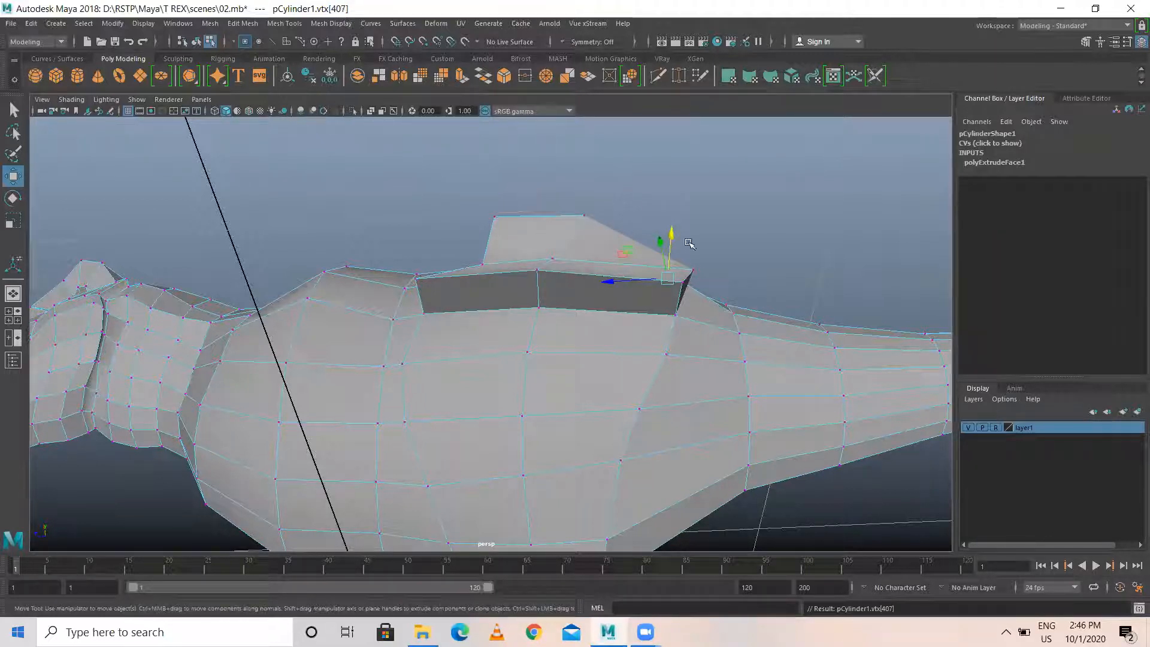
pyautogui.moveTo(668, 228); pyautogui.dragTo(633, 196)
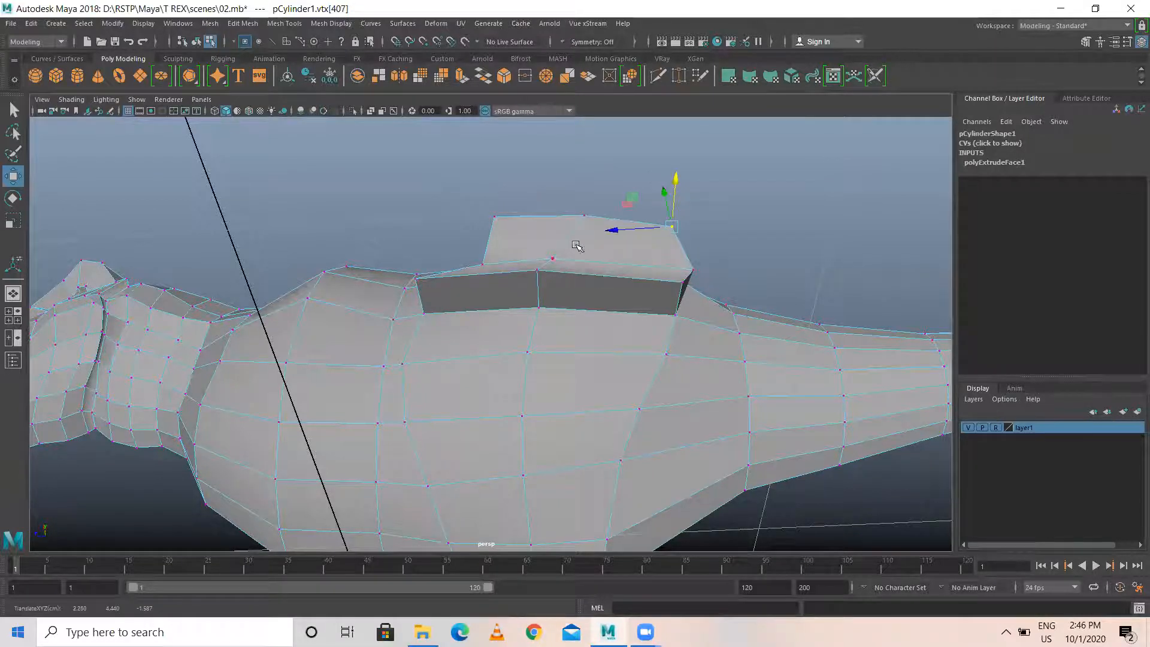
# Reposition the front and rear corner vertices of the thigh extrusion to give its underside a rounder outline.
pyautogui.moveTo(394, 253)
pyautogui.keyDown('alt'); pyautogui.mouseDown()
pyautogui.moveTo(547, 331)
pyautogui.moveTo(441, 303)
pyautogui.moveTo(410, 263)
pyautogui.mouseUp(); pyautogui.keyUp('alt')
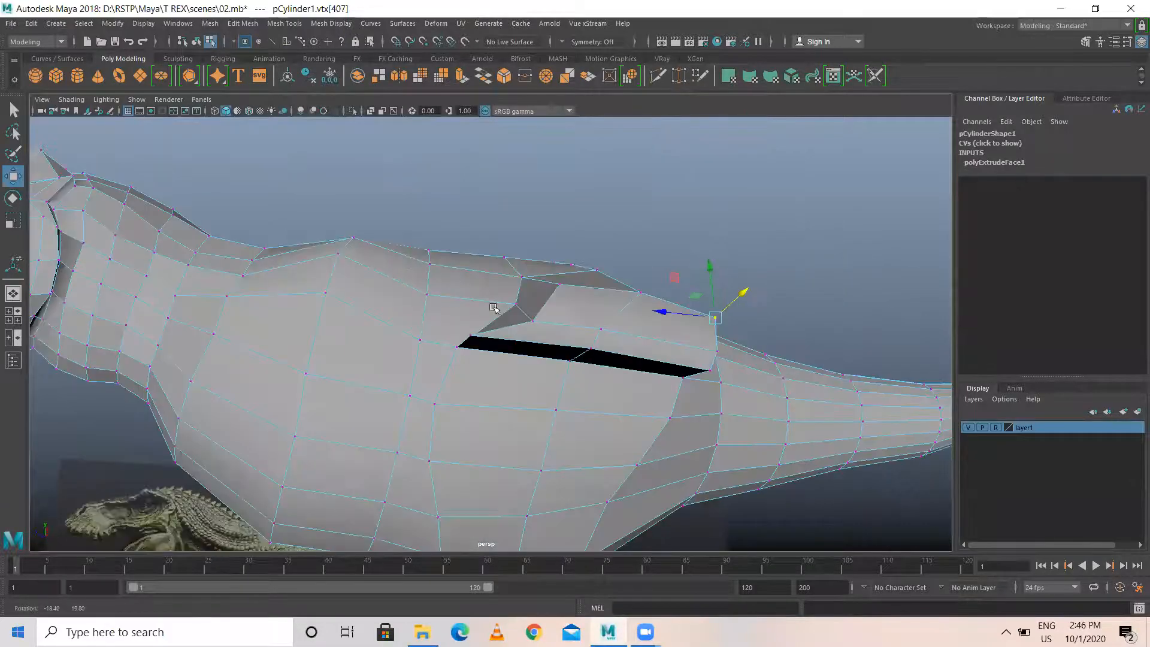
pyautogui.keyDown('alt'); pyautogui.moveTo(495, 308); pyautogui.dragTo(473, 302); pyautogui.keyUp('alt')
pyautogui.click(473, 304)
pyautogui.click(444, 293)
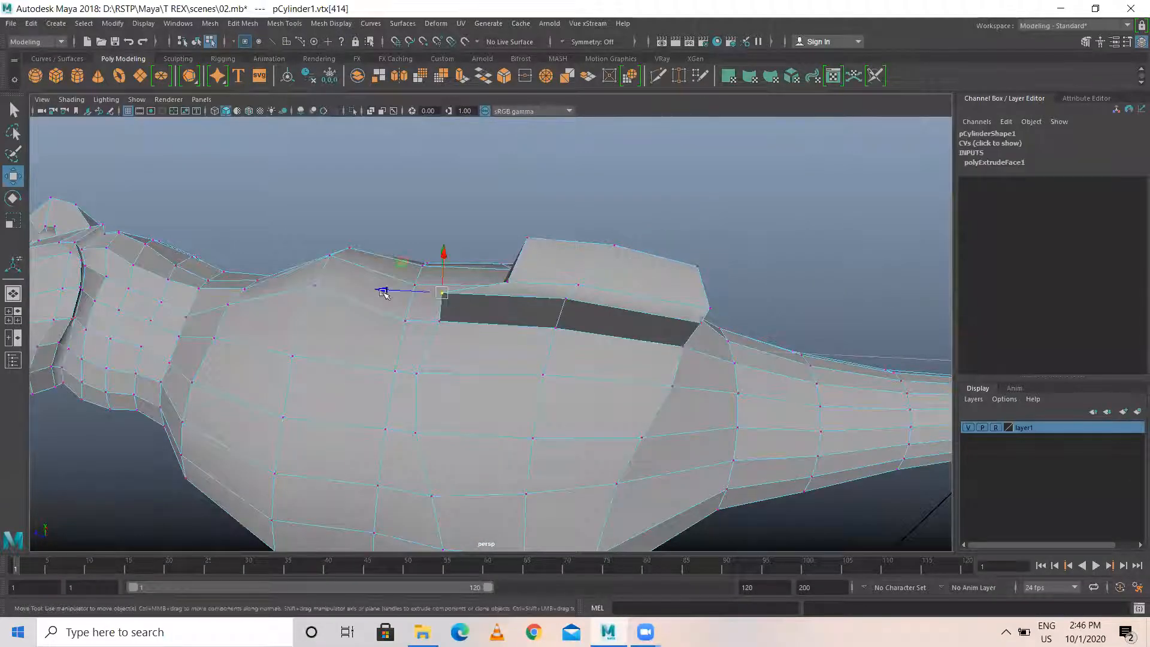
pyautogui.moveTo(385, 293); pyautogui.dragTo(674, 331)
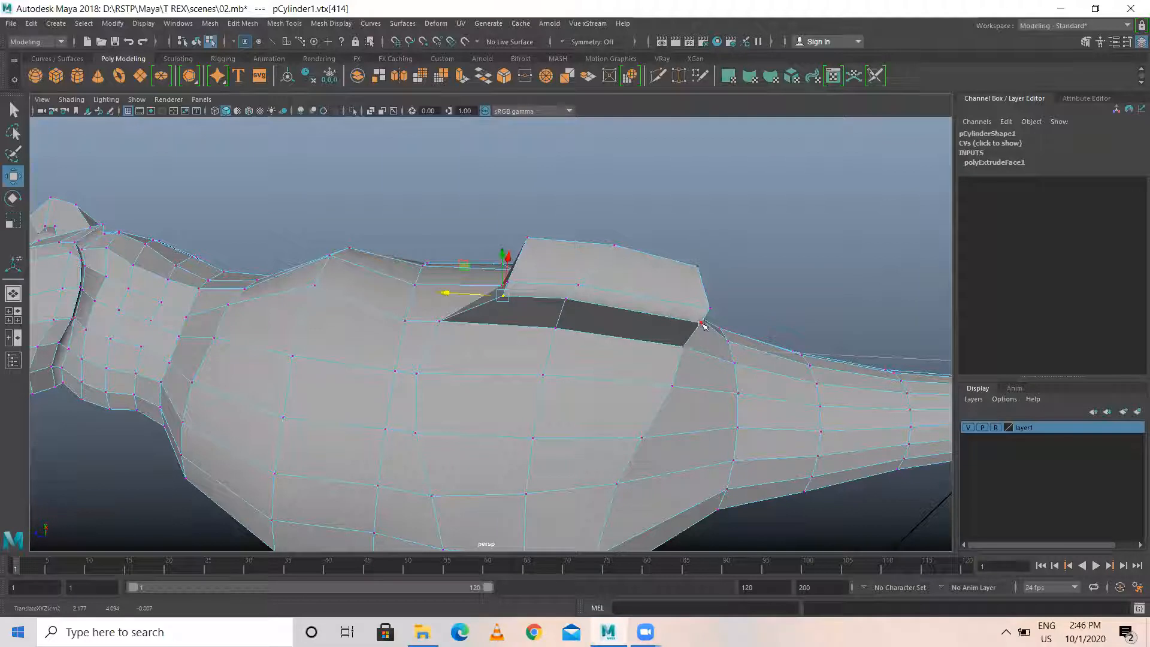
pyautogui.click(701, 324)
pyautogui.click(506, 283)
pyautogui.moveTo(469, 280); pyautogui.dragTo(591, 338)
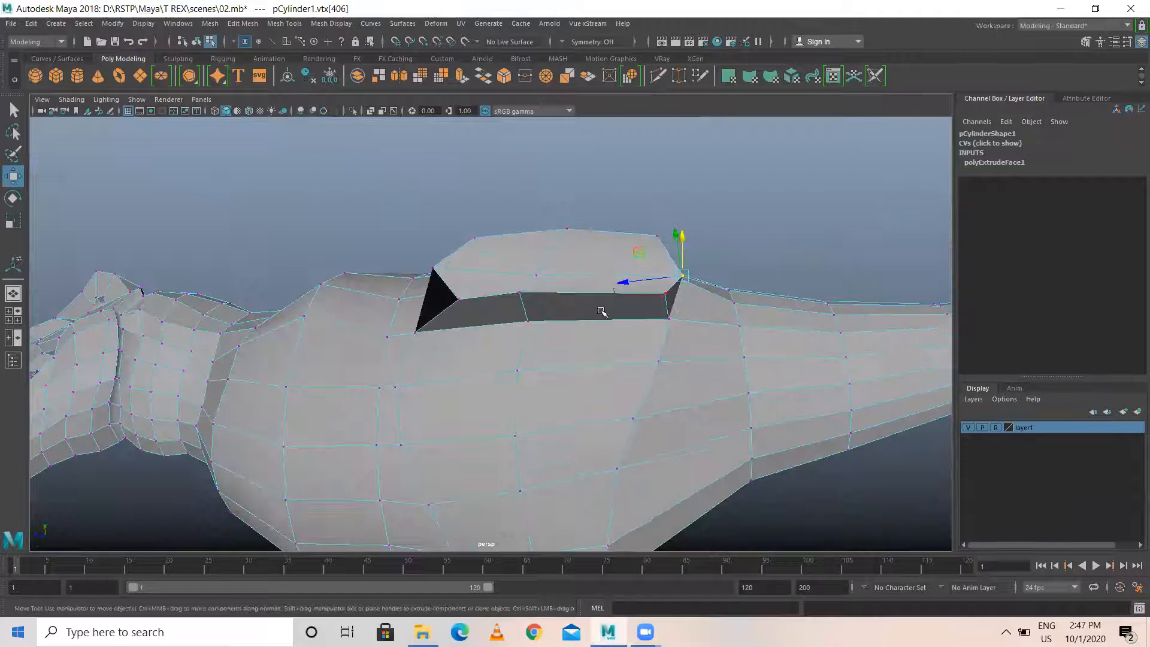
# Pull the thigh extrusion's middle outer vertex and its front inner vertex farther out from the body.
pyautogui.keyDown('alt'); pyautogui.moveTo(681, 280); pyautogui.dragTo(679, 379); pyautogui.keyUp('alt')
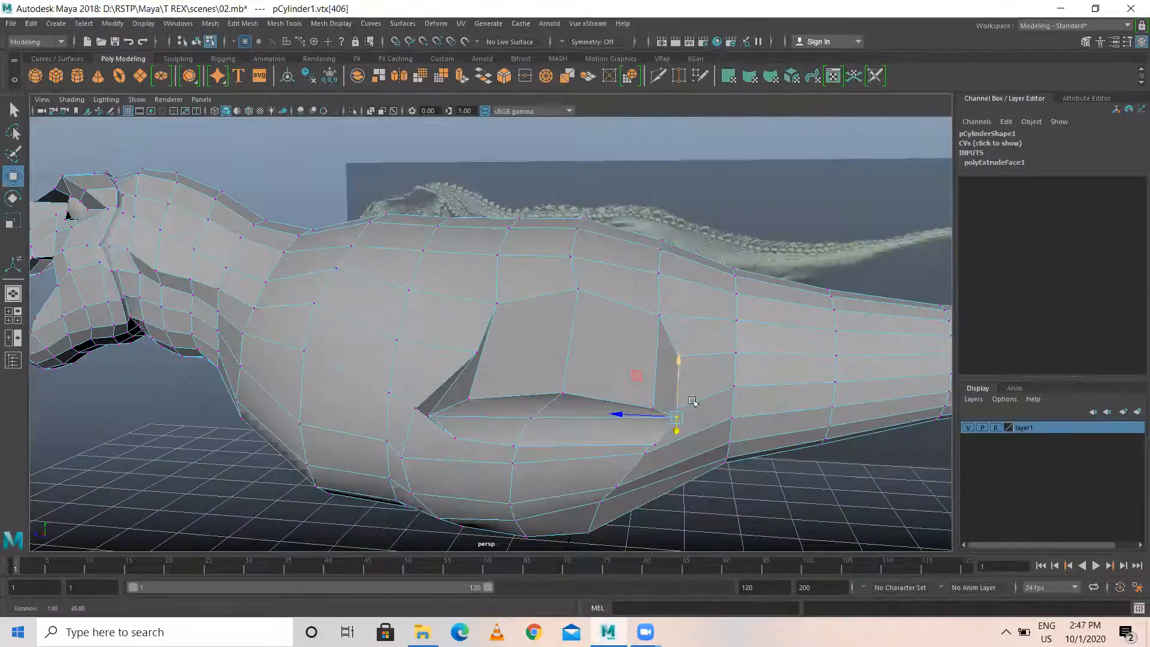
pyautogui.keyDown('alt'); pyautogui.moveTo(688, 434); pyautogui.dragTo(252, 357); pyautogui.keyUp('alt')
pyautogui.keyDown('alt'); pyautogui.moveTo(313, 399); pyautogui.dragTo(317, 354); pyautogui.keyUp('alt')
pyautogui.click(565, 380)
pyautogui.moveTo(292, 285); pyautogui.dragTo(261, 284)
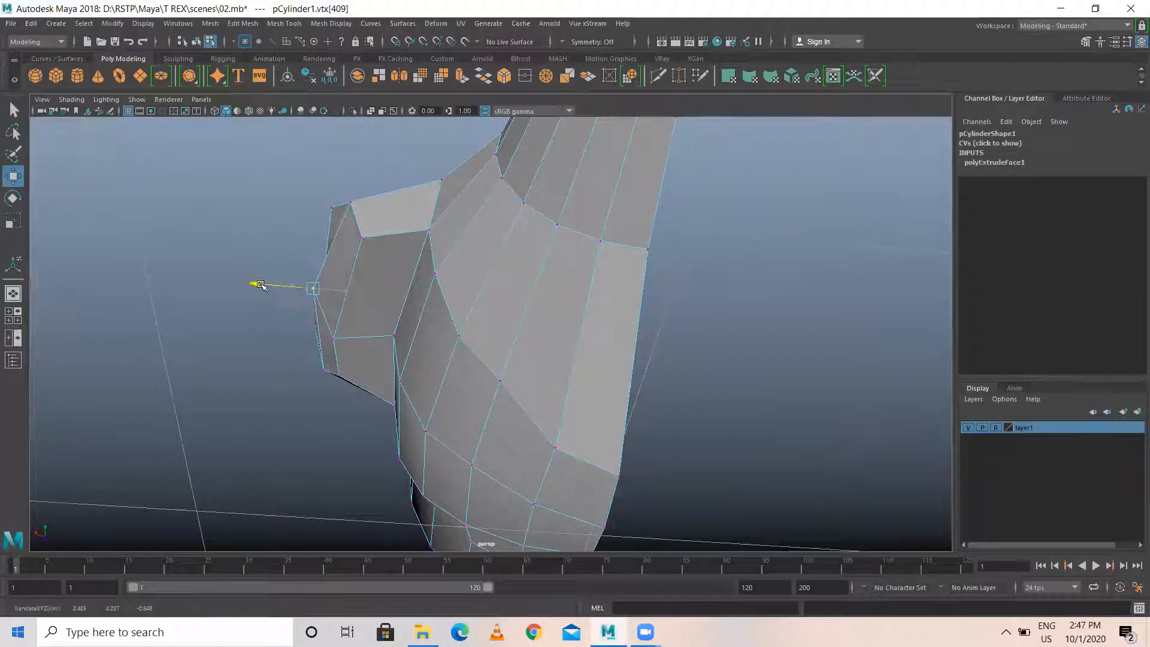
pyautogui.keyDown('alt'); pyautogui.moveTo(303, 322); pyautogui.dragTo(591, 273); pyautogui.keyUp('alt')
pyautogui.click(624, 347)
pyautogui.keyDown('alt'); pyautogui.moveTo(625, 343); pyautogui.dragTo(650, 340); pyautogui.keyUp('alt')
pyautogui.moveTo(663, 297); pyautogui.dragTo(705, 285)
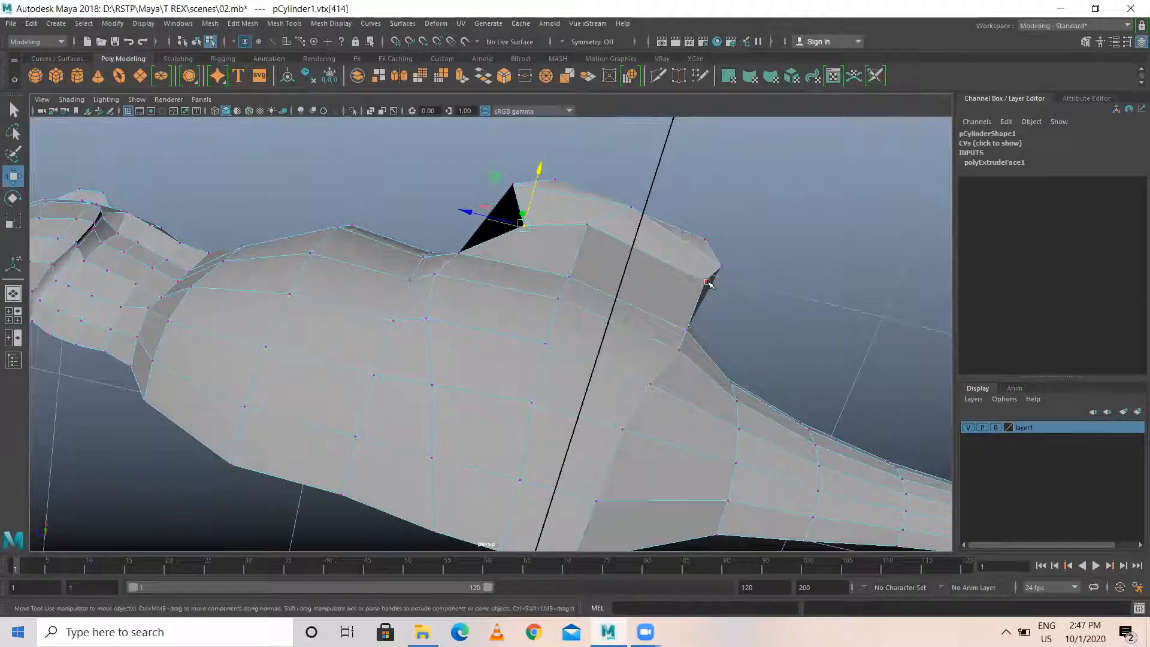
# Move the rear and middle inner vertices of the thigh's underside to even out its inner border.
pyautogui.click(714, 248)
pyautogui.click(707, 281)
pyautogui.moveTo(721, 236); pyautogui.dragTo(709, 251)
pyautogui.click(588, 227)
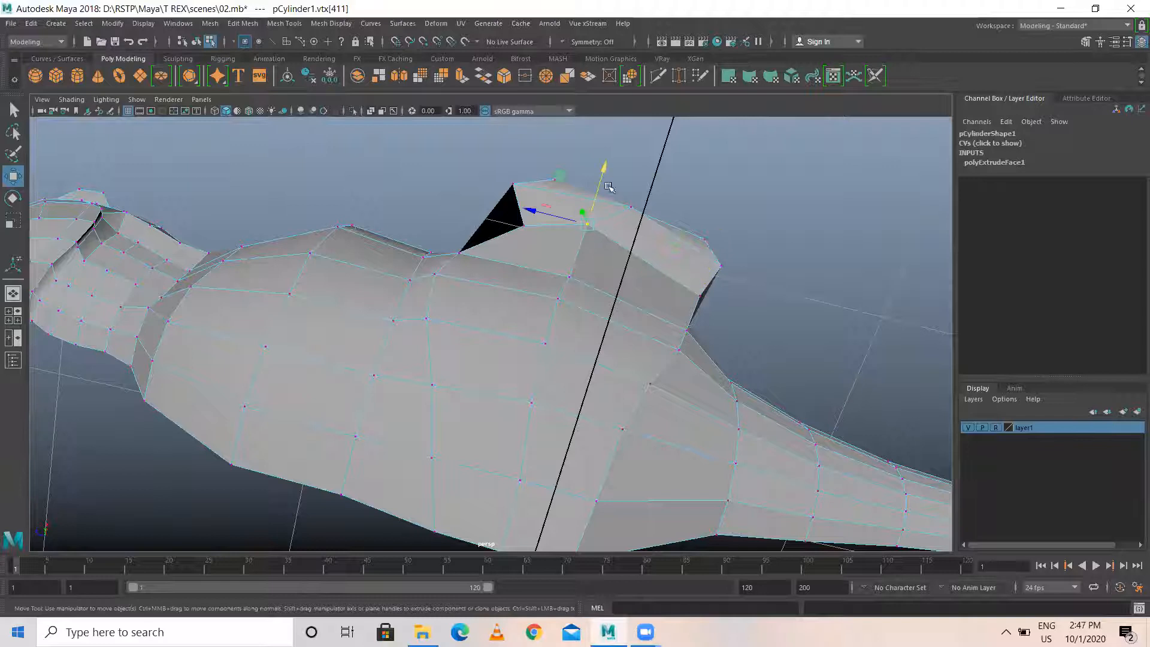
pyautogui.moveTo(603, 176); pyautogui.dragTo(597, 193)
pyautogui.moveTo(528, 229); pyautogui.dragTo(541, 233)
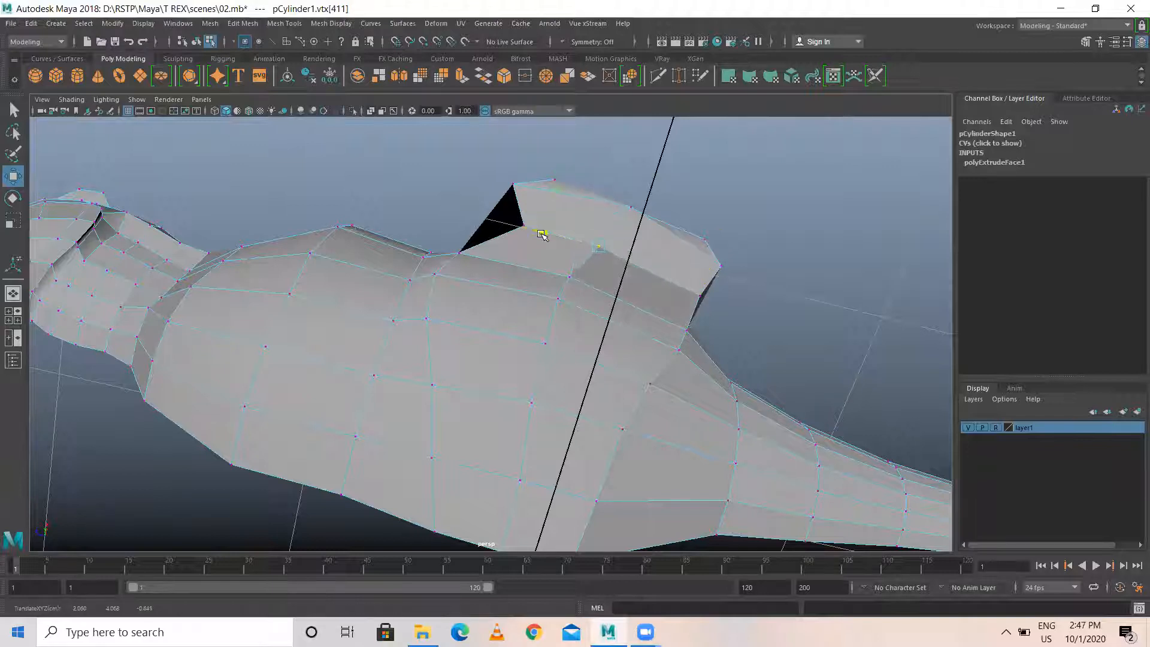
# Adjust the thigh's front inner vertex and the front and rear body vertices where the thigh joins the belly.
pyautogui.click(524, 225)
pyautogui.moveTo(476, 214); pyautogui.dragTo(432, 243)
pyautogui.click(459, 252)
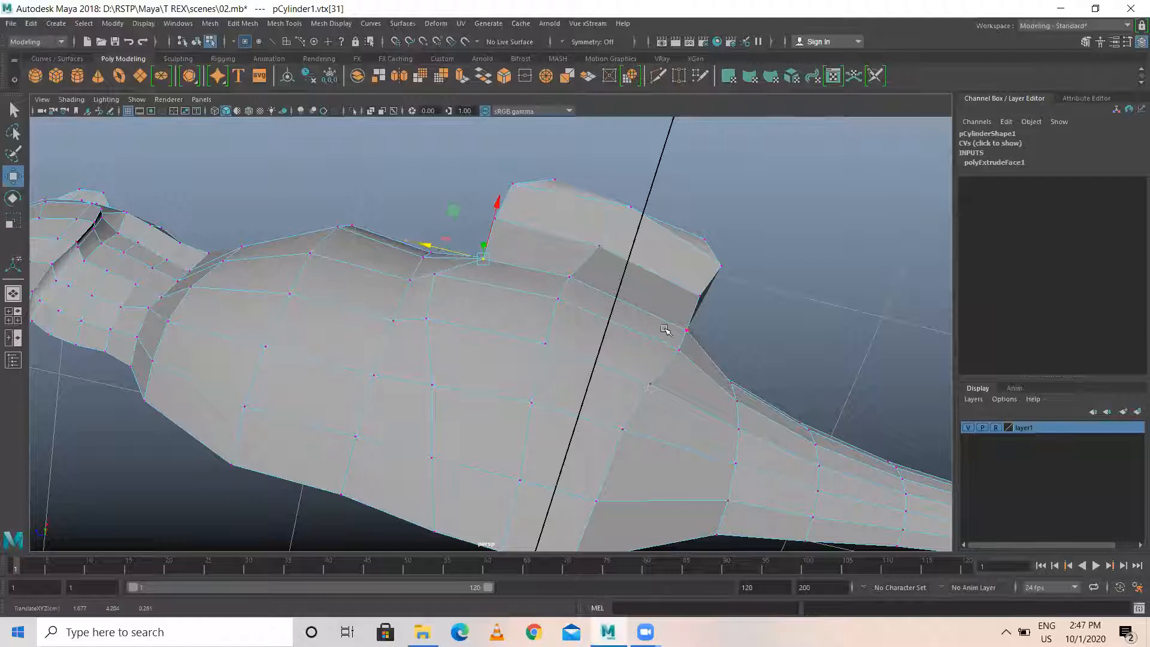
pyautogui.click(682, 328)
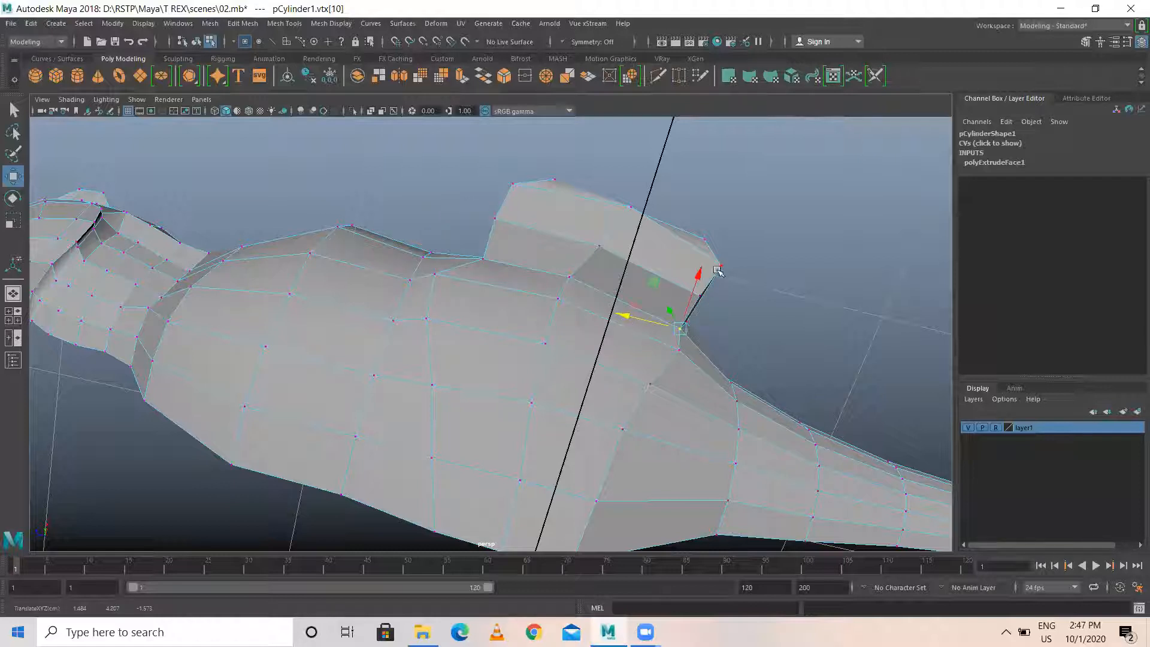
# Select the faces on the underside of the thigh, extrude them, and move the new faces downward.
pyautogui.keyDown('alt'); pyautogui.moveTo(582, 247); pyautogui.dragTo(521, 258); pyautogui.keyUp('alt')
pyautogui.moveTo(521, 259); pyautogui.dragTo(520, 288, button='right')
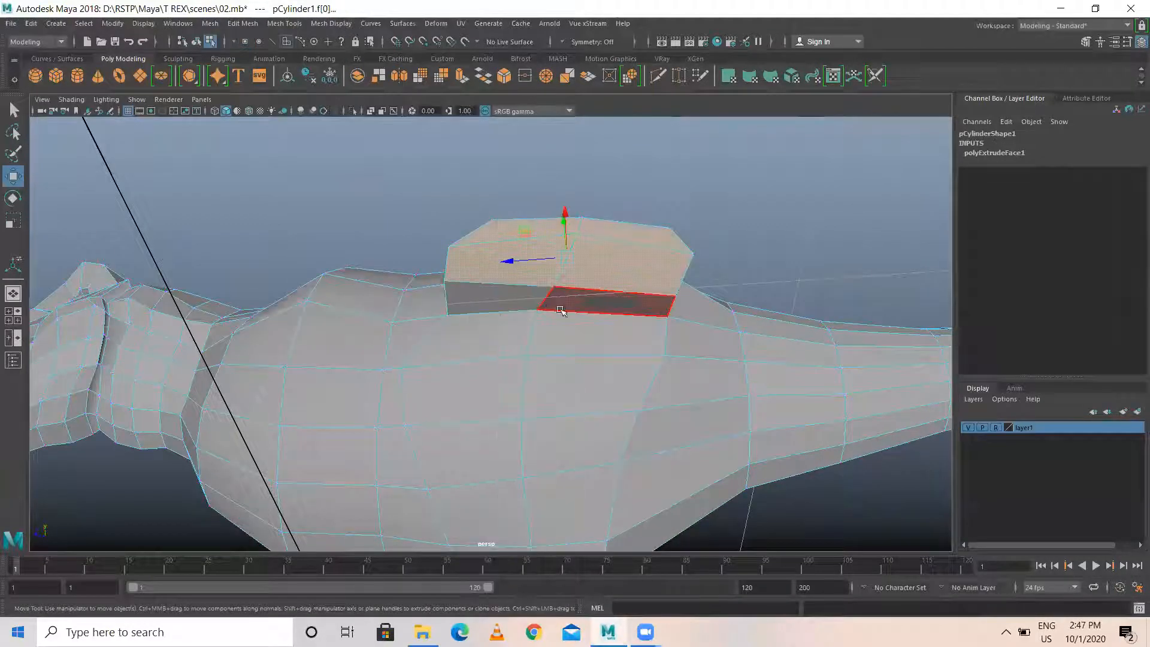
pyautogui.keyDown('alt'); pyautogui.moveTo(544, 318); pyautogui.dragTo(590, 295); pyautogui.keyUp('alt')
pyautogui.click(590, 295)
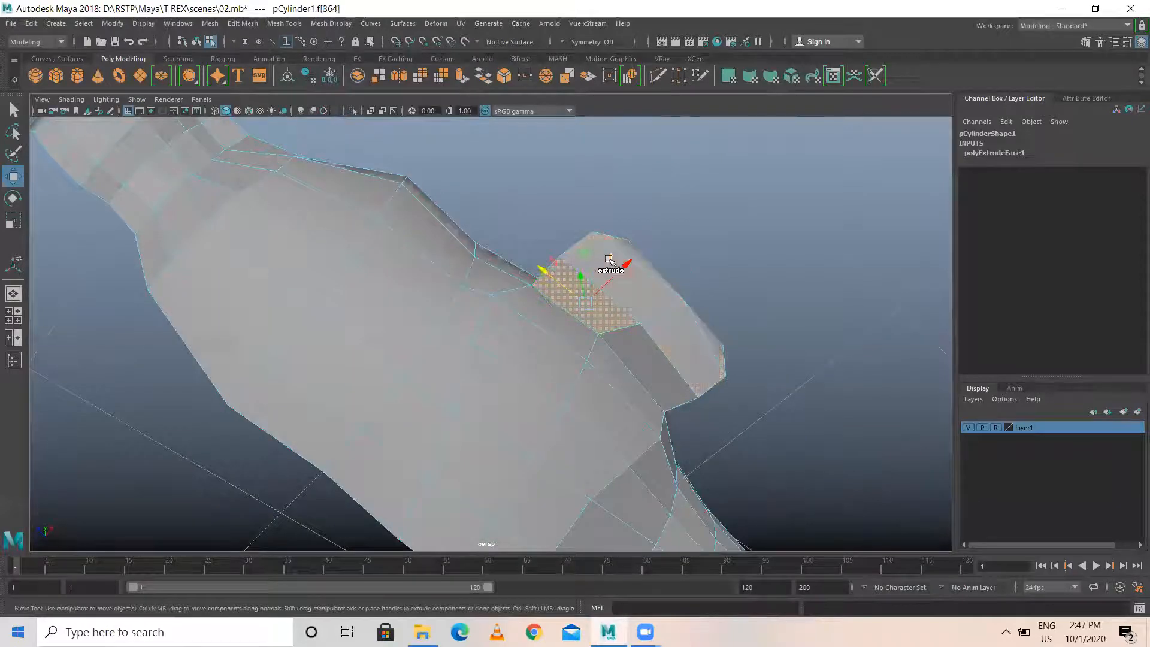
pyautogui.click(695, 360)
pyautogui.keyDown('shift'); pyautogui.click(698, 359); pyautogui.keyUp('shift')
pyautogui.keyDown('shift'); pyautogui.click(601, 269); pyautogui.keyUp('shift')
pyautogui.keyDown('shift'); pyautogui.click(574, 293); pyautogui.keyUp('shift')
pyautogui.keyDown('alt'); pyautogui.moveTo(660, 301); pyautogui.dragTo(703, 314); pyautogui.keyUp('alt')
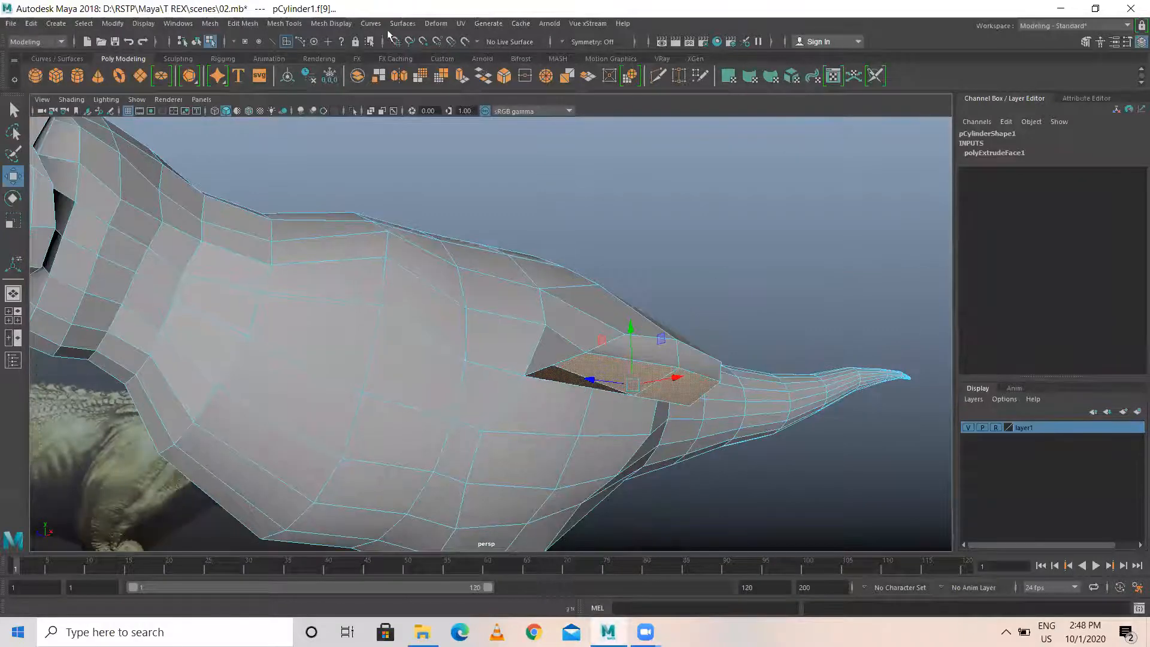
pyautogui.click(242, 23)
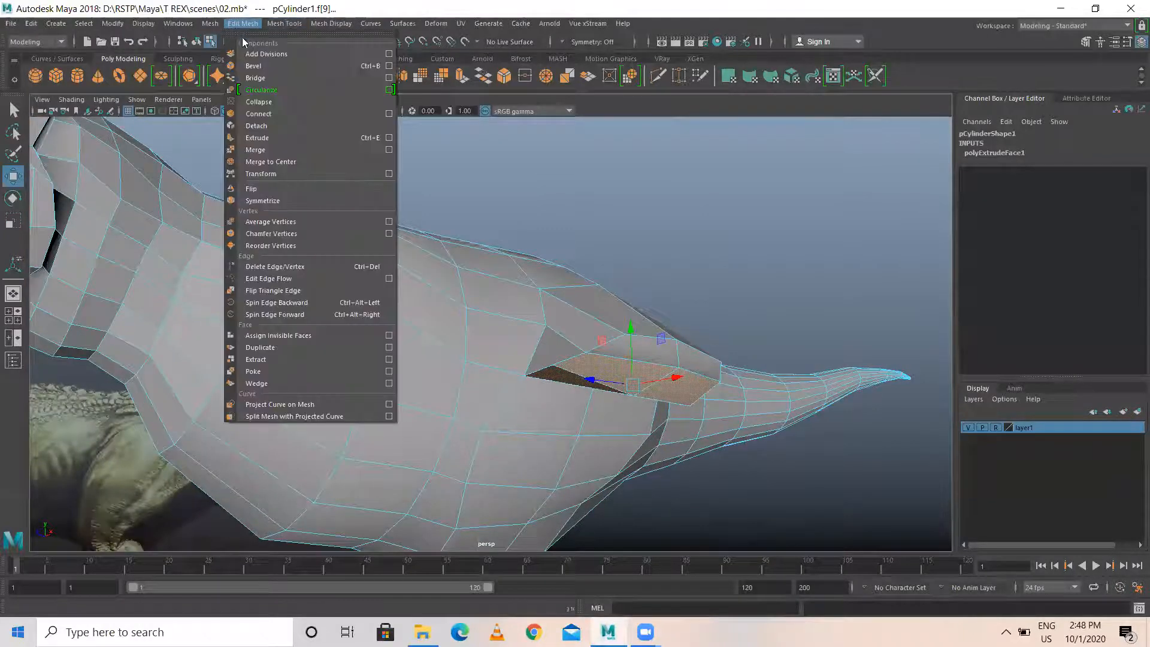
pyautogui.click(262, 138)
pyautogui.press('w')
pyautogui.moveTo(630, 327); pyautogui.dragTo(625, 408)
# Shift the newly extruded thigh faces up and forward in the side view to follow the reference leg.
pyautogui.keyDown('alt'); pyautogui.moveTo(705, 433); pyautogui.dragTo(612, 418); pyautogui.keyUp('alt')
pyautogui.press('space')
pyautogui.press('space')
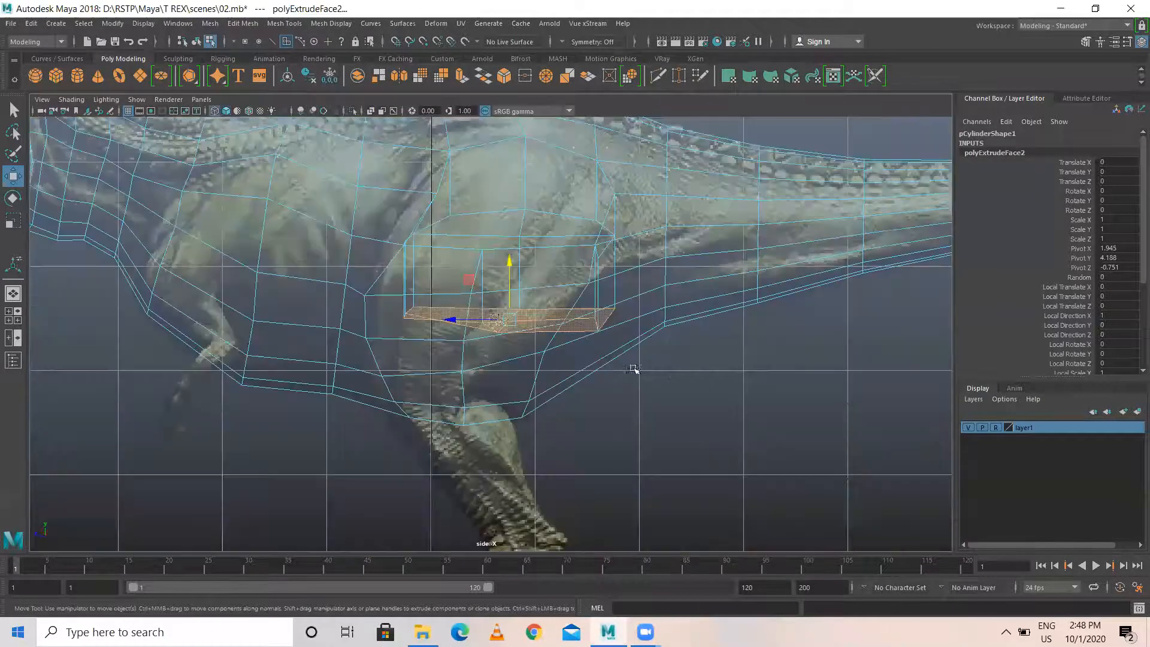
pyautogui.moveTo(506, 317); pyautogui.dragTo(484, 288)
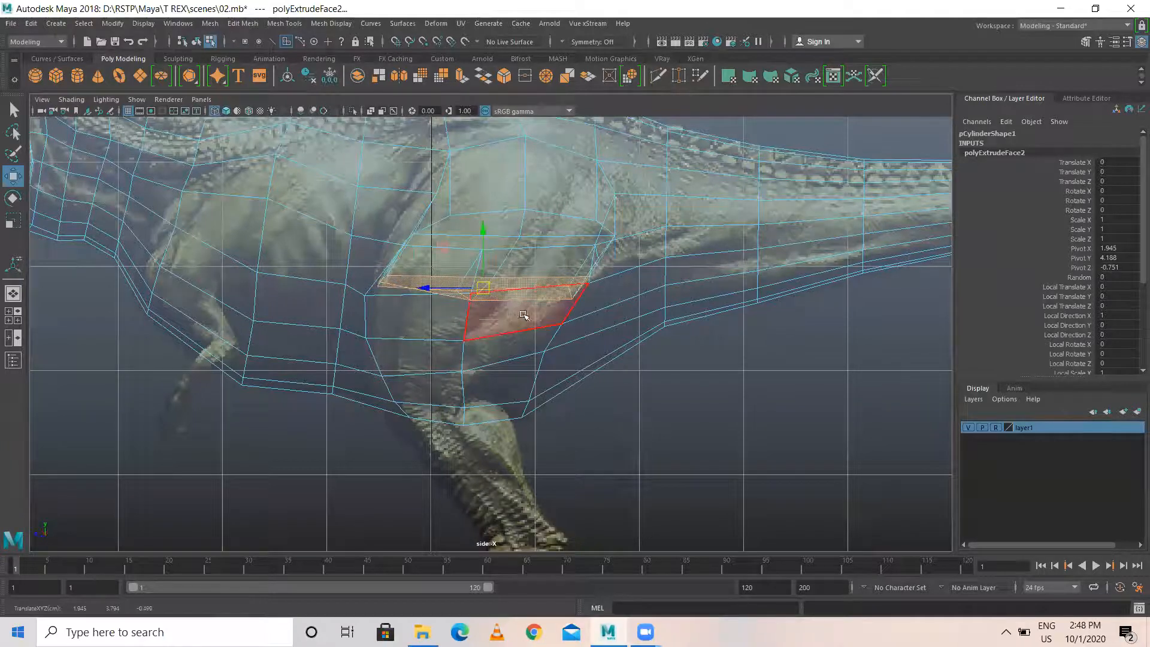
pyautogui.press('space')
pyautogui.press('space')
pyautogui.moveTo(527, 279)
pyautogui.keyDown('alt'); pyautogui.mouseDown()
pyautogui.moveTo(636, 275)
pyautogui.moveTo(522, 268)
pyautogui.mouseUp(); pyautogui.keyUp('alt')
pyautogui.press('space')
pyautogui.press('space')
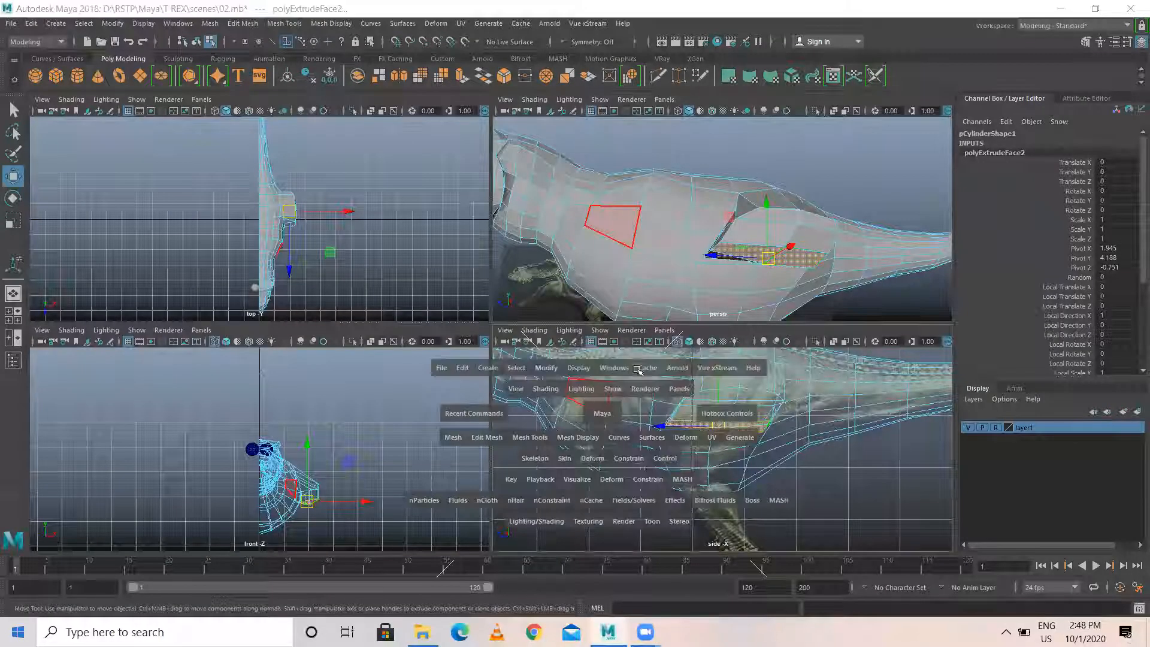
pyautogui.moveTo(477, 290); pyautogui.dragTo(484, 289)
# Flatten the extruded thigh faces vertically to a scale of about 0.25 and nudge them slightly upward.
pyautogui.press('r')
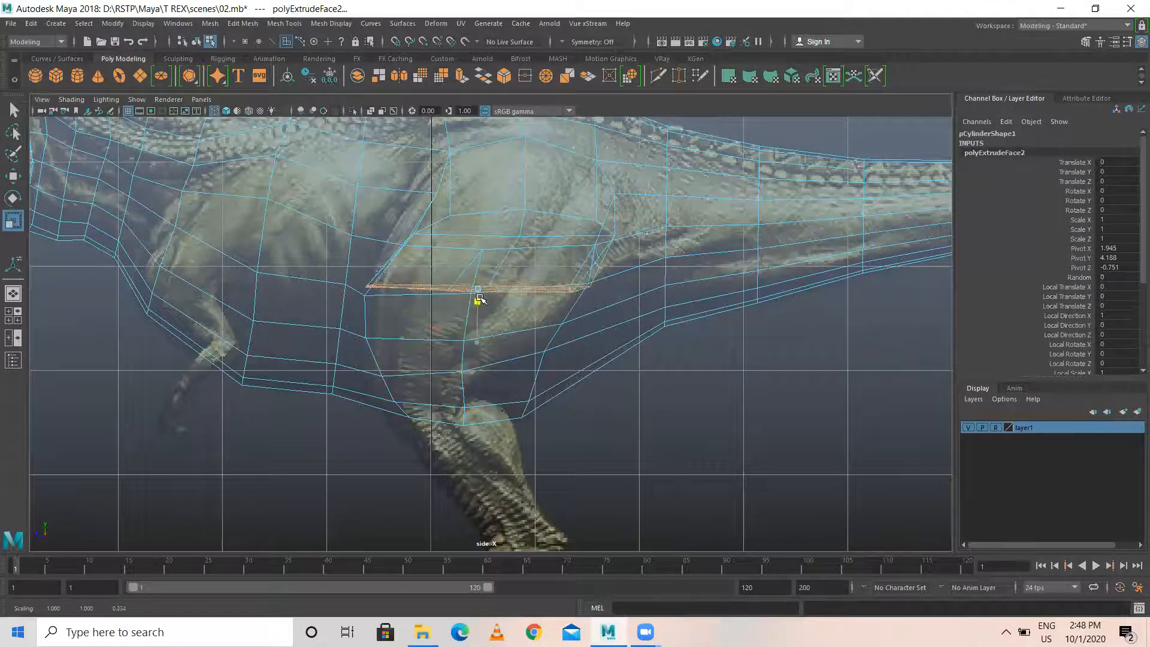
pyautogui.press('w')
pyautogui.moveTo(478, 289); pyautogui.dragTo(480, 281)
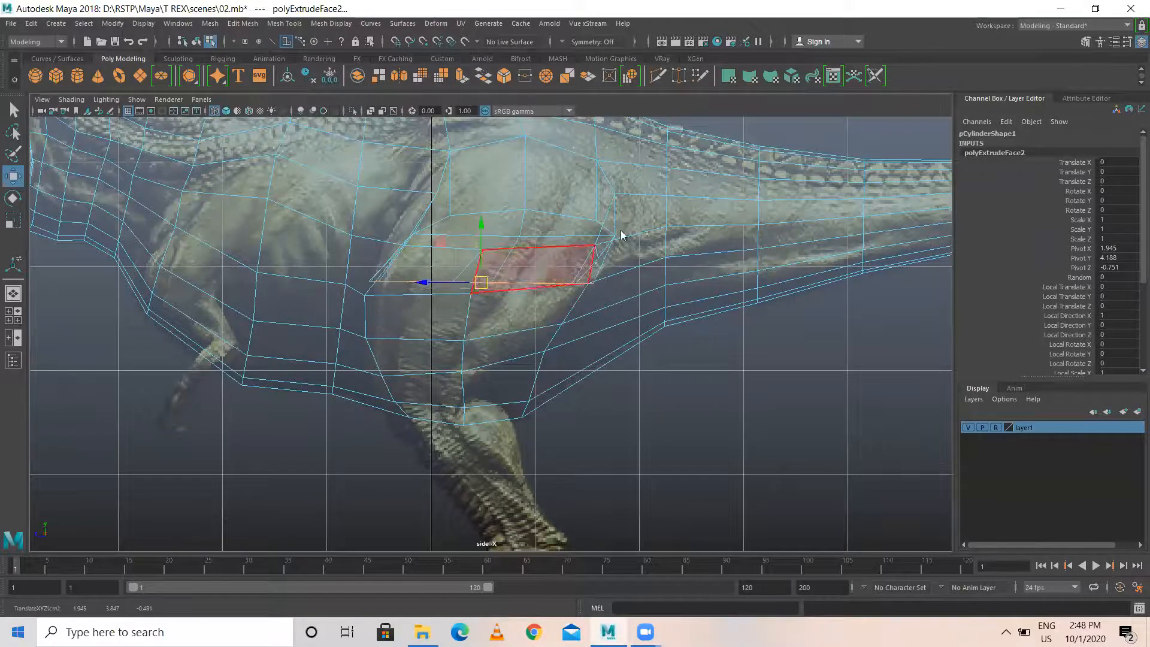
# Adjust the position of the flattened lower thigh faces in the perspective view.
pyautogui.press('space')
pyautogui.press('space')
pyautogui.keyDown('alt'); pyautogui.moveTo(472, 290); pyautogui.dragTo(591, 236); pyautogui.keyUp('alt')
pyautogui.keyDown('alt'); pyautogui.moveTo(590, 236); pyautogui.dragTo(730, 392, button='right'); pyautogui.keyUp('alt')
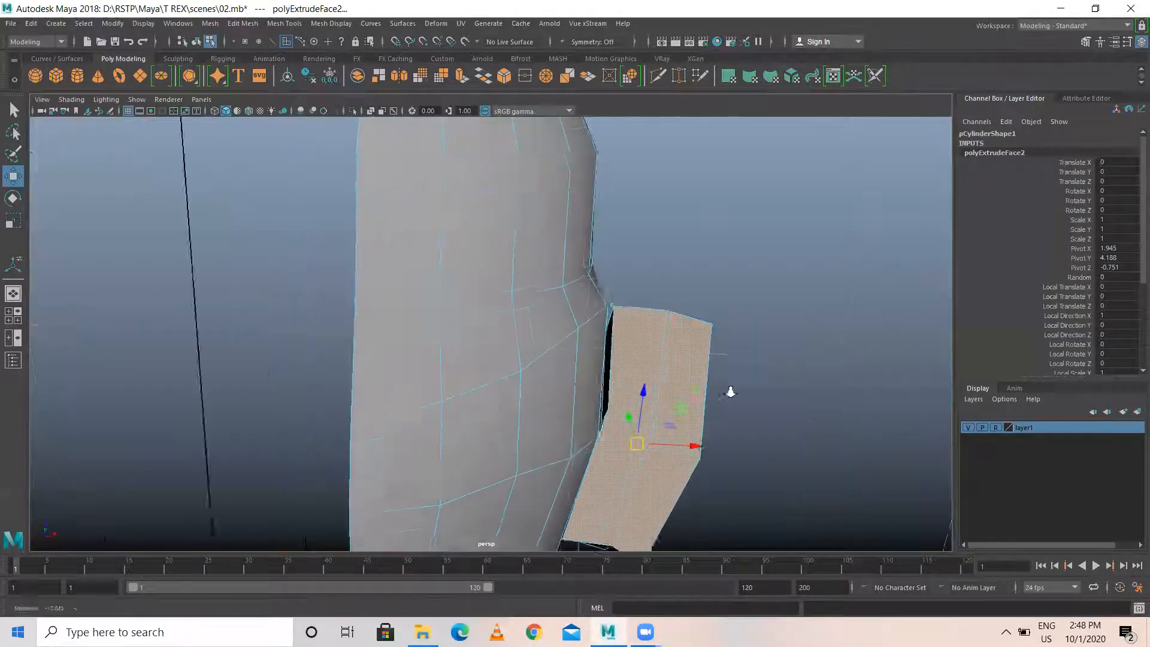
pyautogui.keyDown('alt'); pyautogui.moveTo(713, 336); pyautogui.dragTo(490, 319, button='middle'); pyautogui.keyUp('alt')
pyautogui.moveTo(442, 331); pyautogui.dragTo(456, 358)
# Select the upper outer edges of the thigh and move them inward toward the body.
pyautogui.moveTo(452, 294); pyautogui.dragTo(454, 260, button='right')
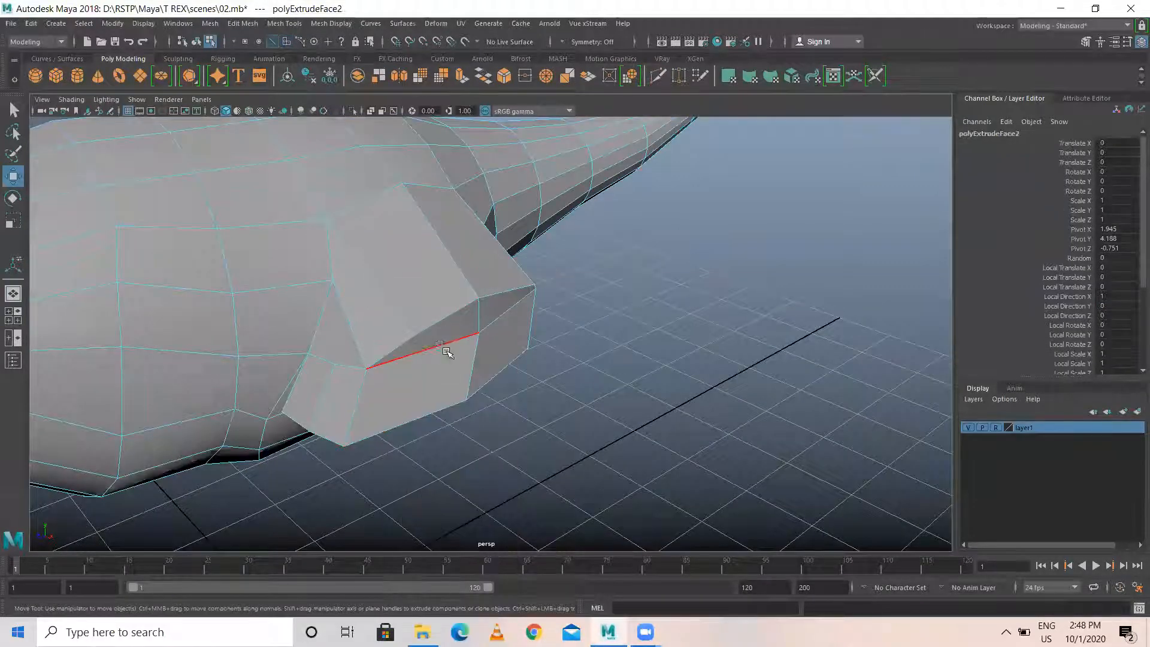
pyautogui.click(443, 345)
pyautogui.click(504, 317)
pyautogui.keyDown('alt'); pyautogui.moveTo(488, 380); pyautogui.dragTo(534, 319); pyautogui.keyUp('alt')
pyautogui.keyDown('alt'); pyautogui.moveTo(431, 357); pyautogui.dragTo(438, 312); pyautogui.keyUp('alt')
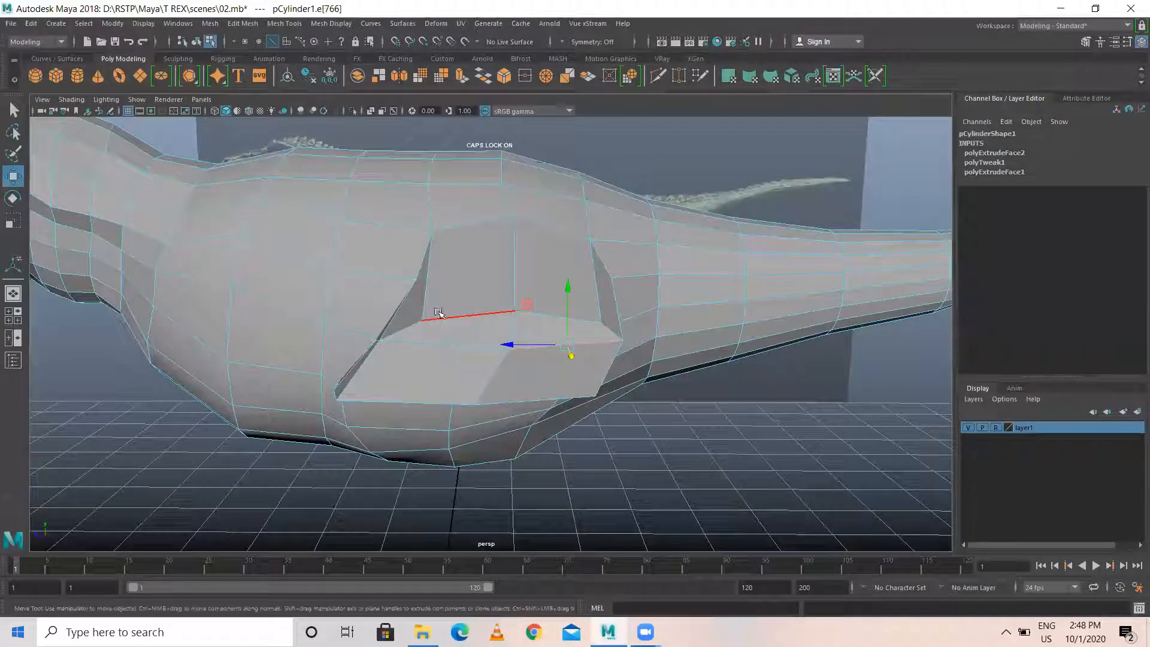
pyautogui.click(554, 317)
pyautogui.keyDown('alt'); pyautogui.moveTo(553, 316); pyautogui.dragTo(460, 205); pyautogui.keyUp('alt')
pyautogui.keyDown('alt'); pyautogui.moveTo(537, 296); pyautogui.dragTo(590, 274); pyautogui.keyUp('alt')
pyautogui.moveTo(496, 270); pyautogui.dragTo(439, 272)
# Raise the front vertices of the thigh's middle edge loop and adjust their distance from the body.
pyautogui.keyDown('alt'); pyautogui.moveTo(429, 391); pyautogui.dragTo(459, 356); pyautogui.keyUp('alt')
pyautogui.moveTo(440, 370); pyautogui.dragTo(383, 291, button='right')
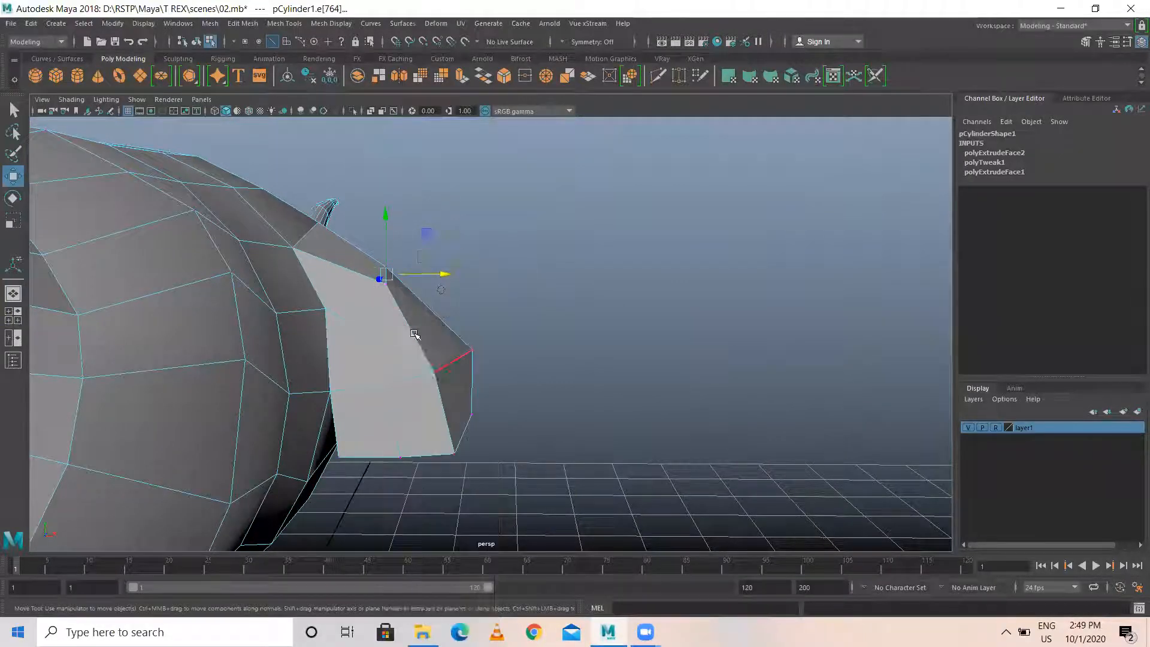
pyautogui.click(435, 374)
pyautogui.moveTo(433, 317); pyautogui.dragTo(434, 285)
pyautogui.moveTo(493, 342); pyautogui.dragTo(515, 350)
pyautogui.moveTo(468, 312); pyautogui.dragTo(467, 293)
pyautogui.moveTo(520, 329); pyautogui.dragTo(492, 324)
# Move the two rear vertices of the thigh's middle loop toward the body and raise the inner one.
pyautogui.keyDown('alt'); pyautogui.moveTo(585, 364); pyautogui.dragTo(304, 336); pyautogui.keyUp('alt')
pyautogui.click(551, 344)
pyautogui.moveTo(502, 343); pyautogui.dragTo(539, 353)
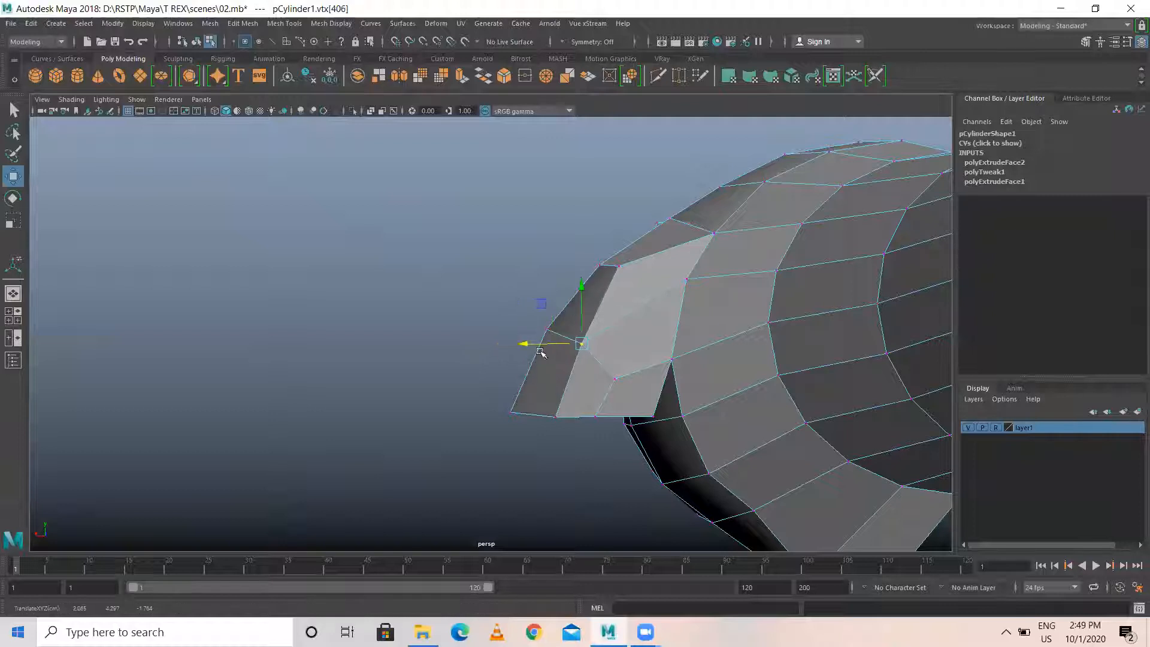
pyautogui.click(615, 378)
pyautogui.moveTo(615, 329); pyautogui.dragTo(615, 307)
pyautogui.moveTo(558, 360); pyautogui.dragTo(573, 362)
# Reposition the inner and front vertices on the underside of the thigh to reshape its cross-section.
pyautogui.keyDown('alt'); pyautogui.moveTo(562, 417); pyautogui.dragTo(808, 355); pyautogui.keyUp('alt')
pyautogui.click(349, 332)
pyautogui.moveTo(325, 272); pyautogui.dragTo(335, 300)
pyautogui.moveTo(408, 337); pyautogui.dragTo(392, 336)
pyautogui.click(296, 221)
pyautogui.moveTo(273, 166); pyautogui.dragTo(310, 214, button='middle')
pyautogui.moveTo(362, 233); pyautogui.dragTo(365, 226)
# Adjust the rear inner and rear outer vertices on the thigh's underside to round its back end.
pyautogui.click(373, 483)
pyautogui.moveTo(348, 435); pyautogui.dragTo(347, 421, button='middle')
pyautogui.moveTo(410, 462); pyautogui.dragTo(422, 462)
pyautogui.click(466, 483)
pyautogui.moveTo(521, 467); pyautogui.dragTo(550, 462)
pyautogui.moveTo(477, 424); pyautogui.dragTo(467, 341, button='middle')
# Move the underside's middle outer vertex forward and pull the outer thigh vertex above it inward and slightly down.
pyautogui.click(465, 349)
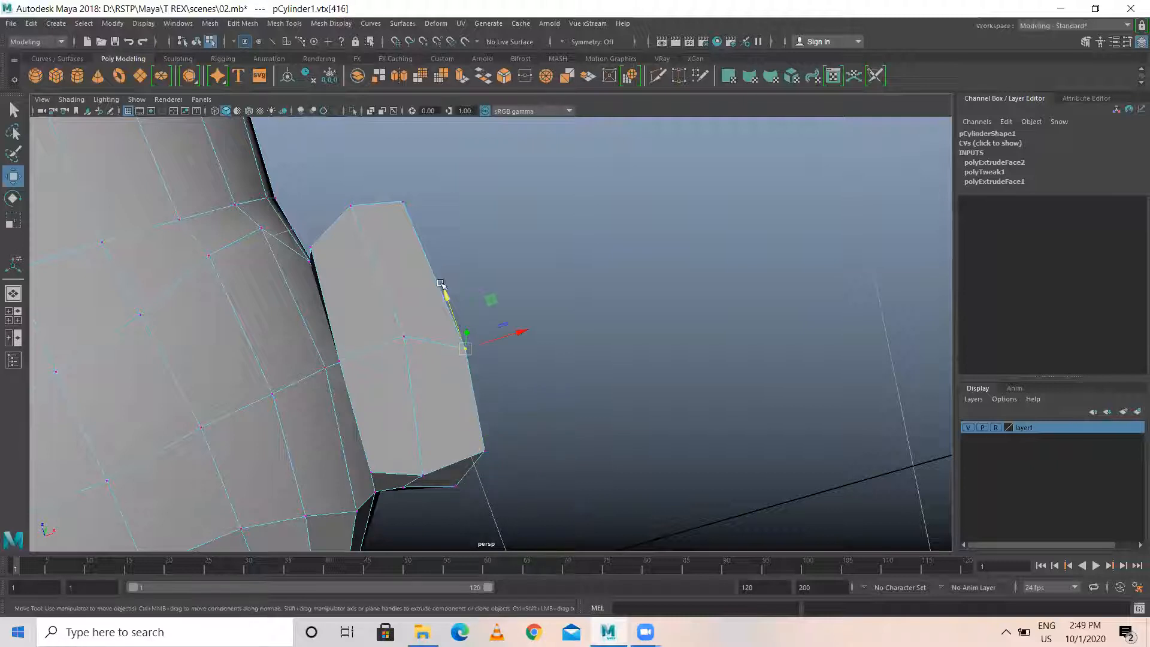
pyautogui.moveTo(449, 301); pyautogui.dragTo(437, 273)
pyautogui.moveTo(498, 303); pyautogui.dragTo(520, 298)
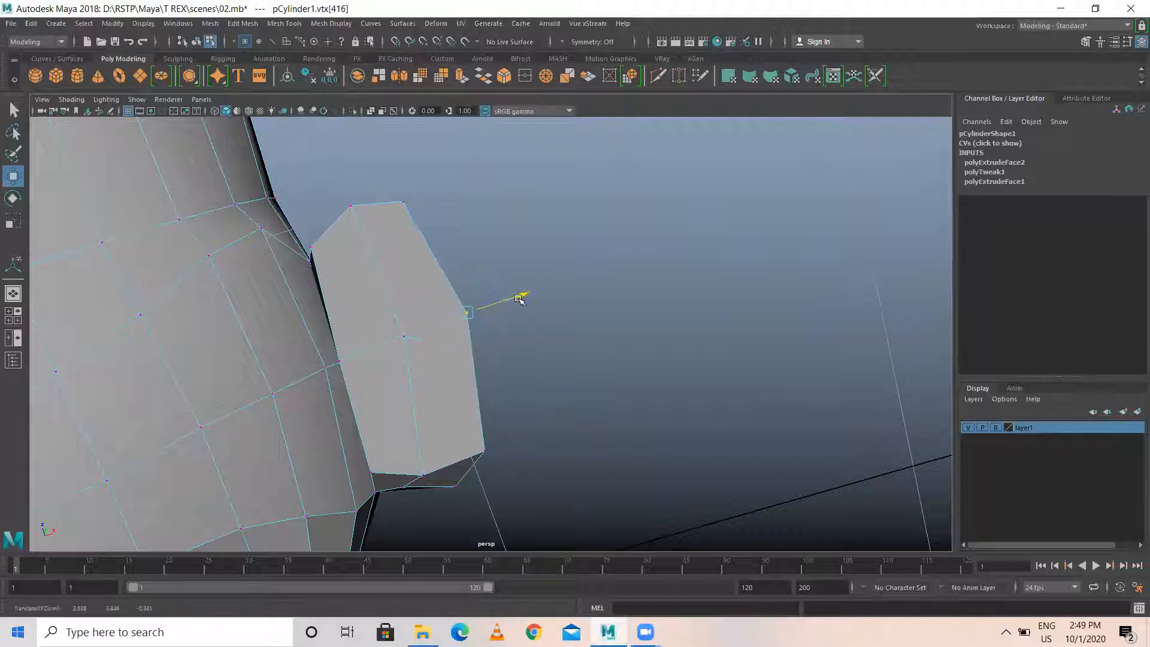
pyautogui.click(403, 204)
pyautogui.keyDown('alt'); pyautogui.moveTo(367, 334); pyautogui.dragTo(380, 376); pyautogui.keyUp('alt')
pyautogui.click(507, 309)
pyautogui.moveTo(457, 309); pyautogui.dragTo(512, 329)
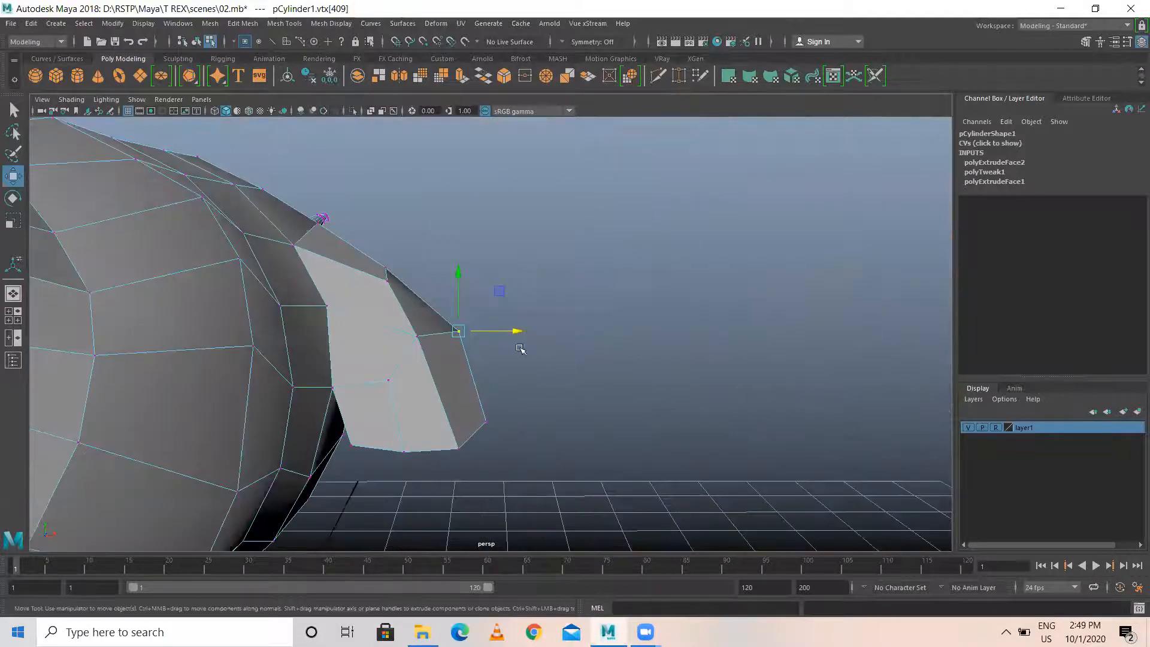
pyautogui.moveTo(459, 276); pyautogui.dragTo(459, 282)
# Raise the edges along the top of the thigh where it joins the body.
pyautogui.keyDown('alt'); pyautogui.moveTo(540, 369); pyautogui.dragTo(520, 428); pyautogui.keyUp('alt')
pyautogui.moveTo(348, 208); pyautogui.dragTo(346, 172, button='right')
pyautogui.keyDown('shift'); pyautogui.click(410, 187); pyautogui.keyUp('shift')
pyautogui.keyDown('alt'); pyautogui.moveTo(393, 221); pyautogui.dragTo(472, 228); pyautogui.keyUp('alt')
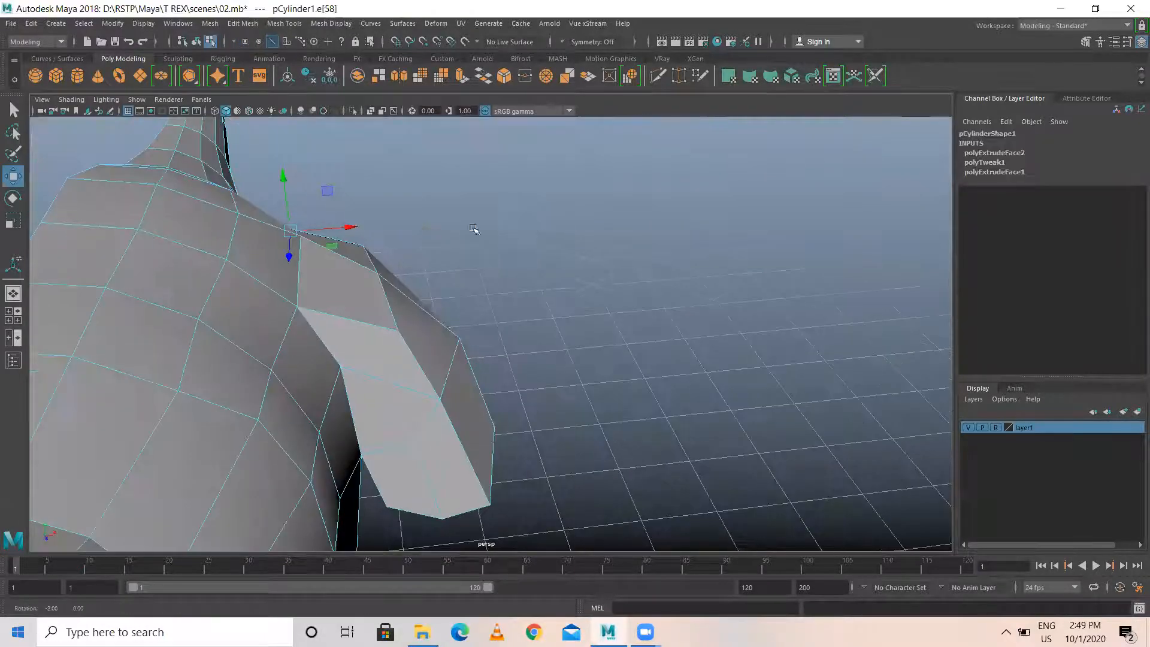
pyautogui.click(554, 256)
pyautogui.keyDown('alt'); pyautogui.moveTo(408, 276); pyautogui.dragTo(318, 285); pyautogui.keyUp('alt')
pyautogui.click(393, 174)
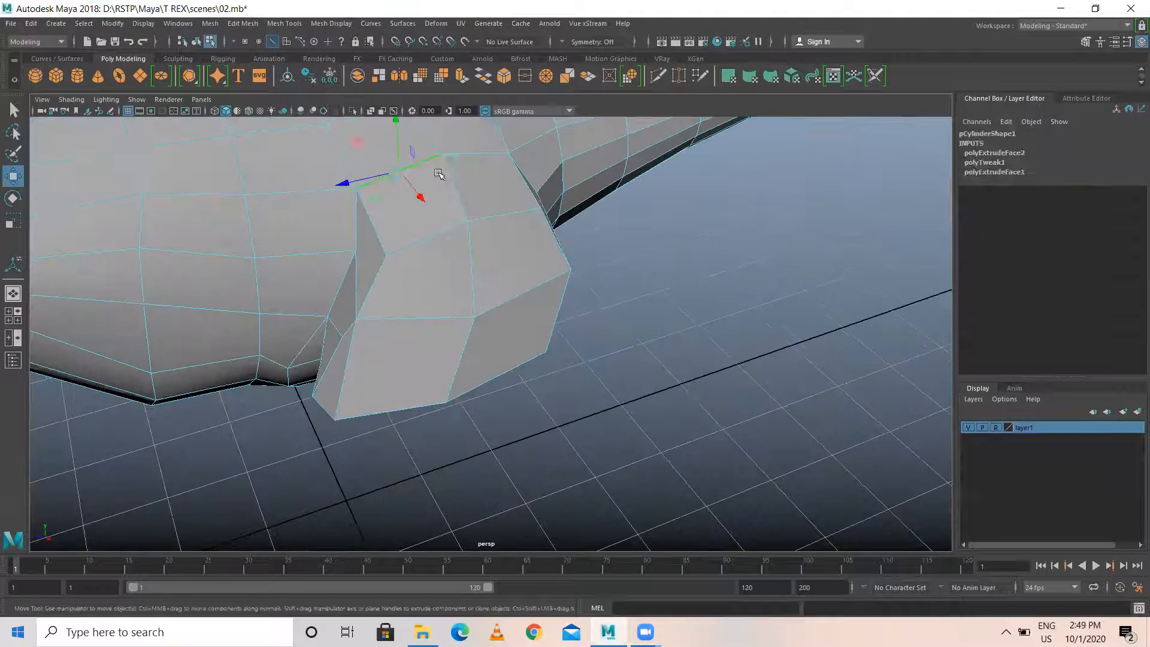
pyautogui.keyDown('shift'); pyautogui.click(471, 155); pyautogui.keyUp('shift')
pyautogui.keyDown('alt'); pyautogui.moveTo(390, 284); pyautogui.dragTo(364, 295); pyautogui.keyUp('alt')
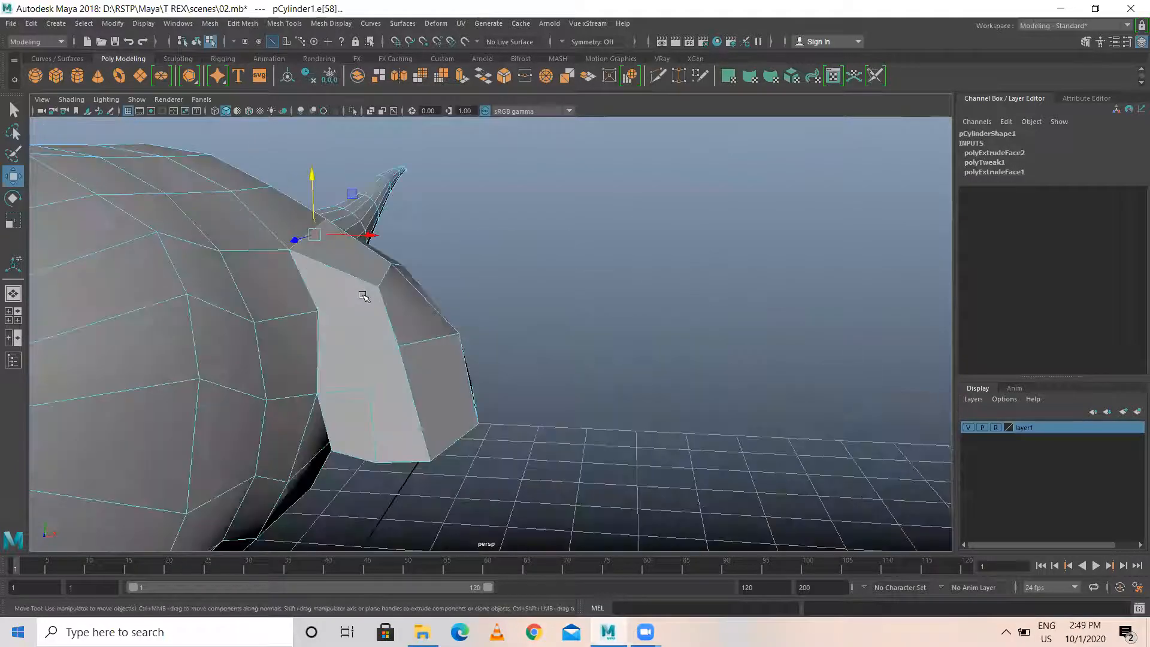
pyautogui.moveTo(310, 172); pyautogui.dragTo(315, 152)
# Select the neighbouring edges on the upper outer thigh and pull them outward from the body.
pyautogui.moveTo(368, 209); pyautogui.dragTo(390, 261)
pyautogui.click(386, 275)
pyautogui.keyDown('alt'); pyautogui.moveTo(386, 275); pyautogui.dragTo(344, 297); pyautogui.keyUp('alt')
pyautogui.keyDown('shift'); pyautogui.click(485, 247); pyautogui.keyUp('shift')
pyautogui.keyDown('alt'); pyautogui.moveTo(486, 246); pyautogui.dragTo(559, 288); pyautogui.keyUp('alt')
pyautogui.scroll(3, 539, 291)
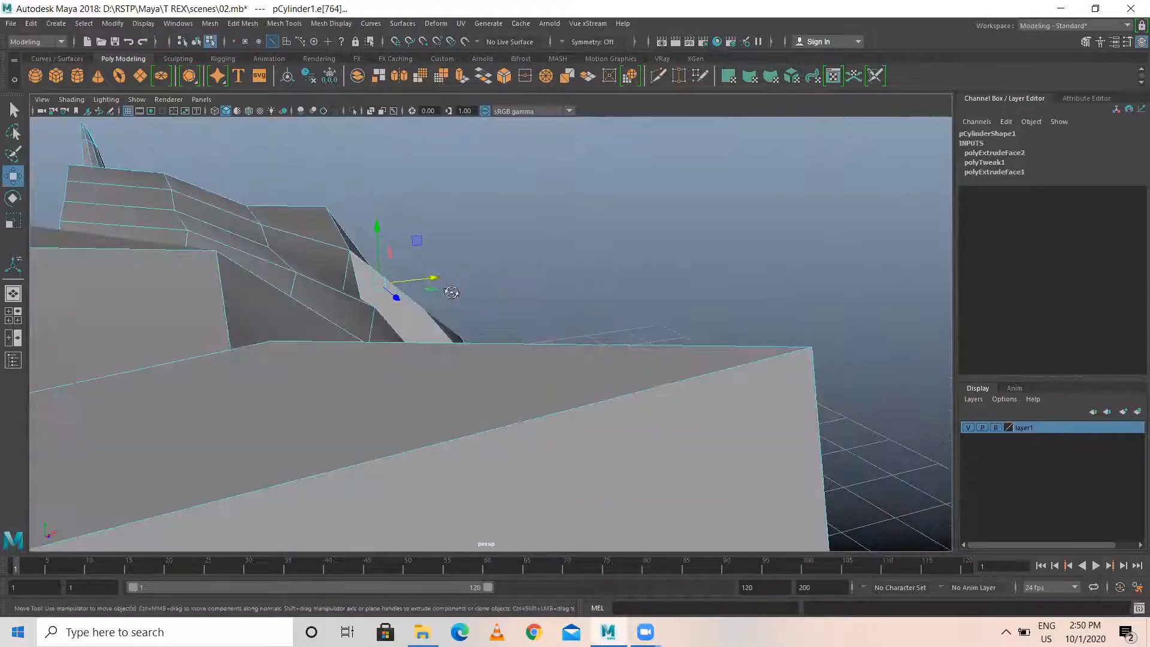
pyautogui.scroll(-3, 454, 290)
pyautogui.moveTo(444, 273); pyautogui.dragTo(468, 256)
# Select the thigh's underside faces and extrude them downward in the side view to follow the reference leg.
pyautogui.click(440, 346)
pyautogui.keyDown('alt'); pyautogui.moveTo(440, 347); pyautogui.dragTo(288, 338); pyautogui.keyUp('alt')
pyautogui.moveTo(498, 335); pyautogui.dragTo(377, 397)
pyautogui.moveTo(391, 289); pyautogui.dragTo(388, 323, button='right')
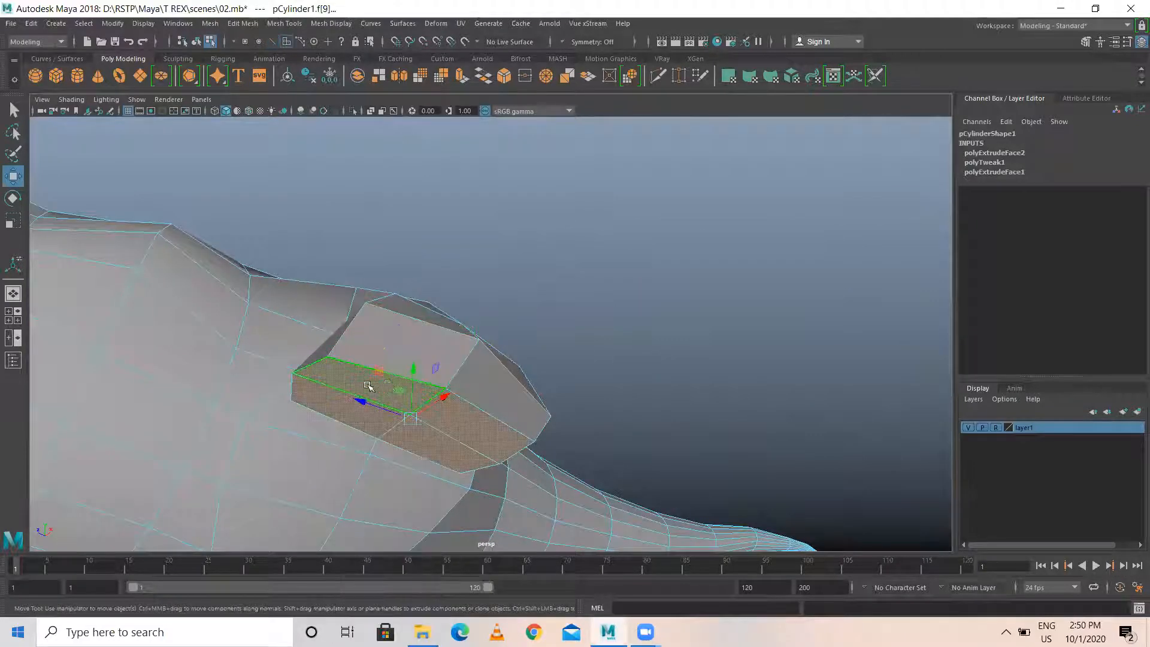
pyautogui.click(459, 424)
pyautogui.keyDown('alt'); pyautogui.moveTo(458, 424); pyautogui.dragTo(527, 451); pyautogui.keyUp('alt')
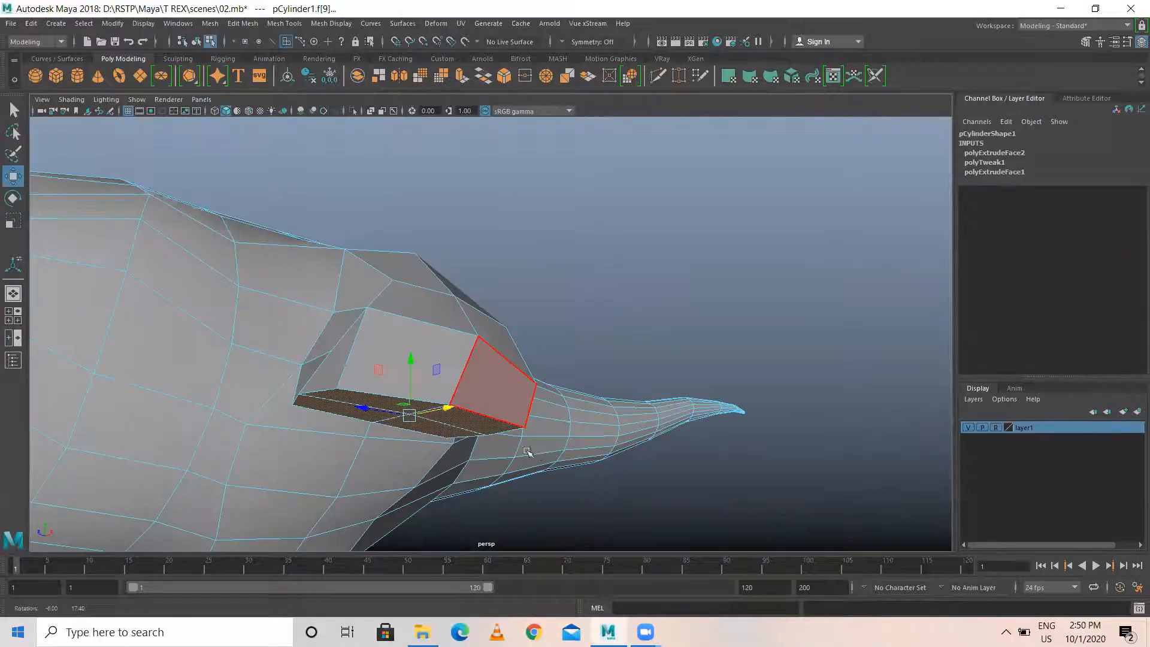
pyautogui.press('space')
pyautogui.press('space')
pyautogui.keyDown('shift'); pyautogui.moveTo(521, 308); pyautogui.dragTo(523, 343, button='right'); pyautogui.keyUp('shift')
pyautogui.press('w')
pyautogui.moveTo(471, 283); pyautogui.dragTo(438, 335)
pyautogui.press('r')
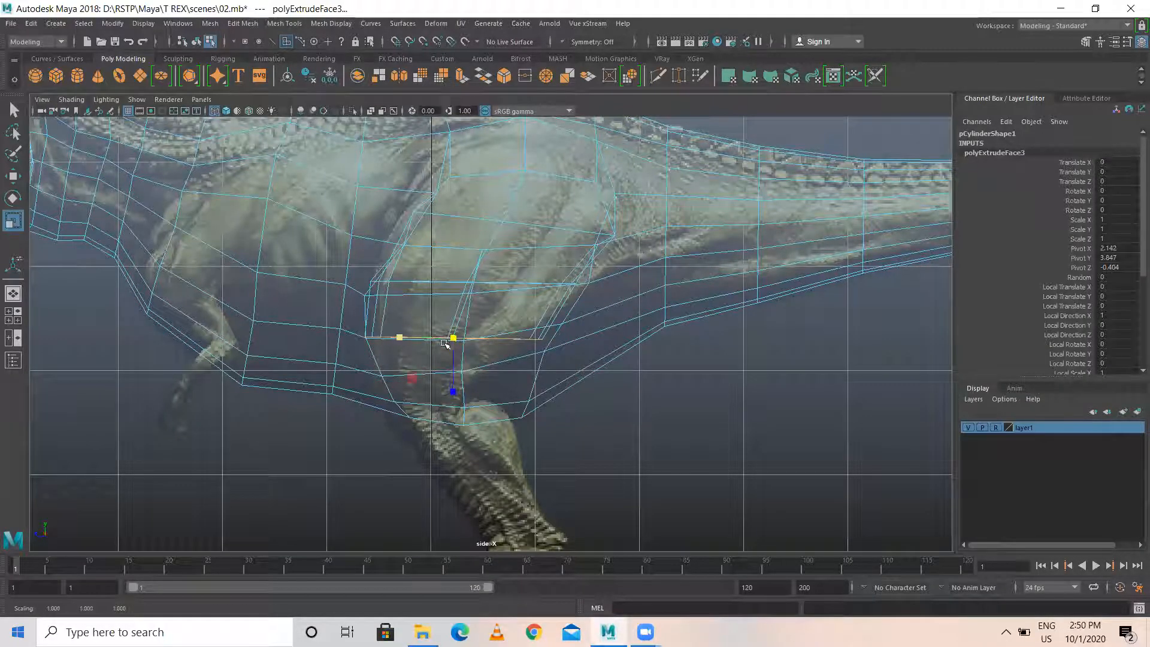
# Extrude the end faces of the thigh further down toward the knee, narrow them and tilt them to match the reference.
pyautogui.keyDown('shift'); pyautogui.moveTo(446, 346); pyautogui.dragTo(503, 353, button='right'); pyautogui.keyUp('shift')
pyautogui.press('w')
pyautogui.moveTo(449, 341); pyautogui.dragTo(384, 373)
pyautogui.press('r')
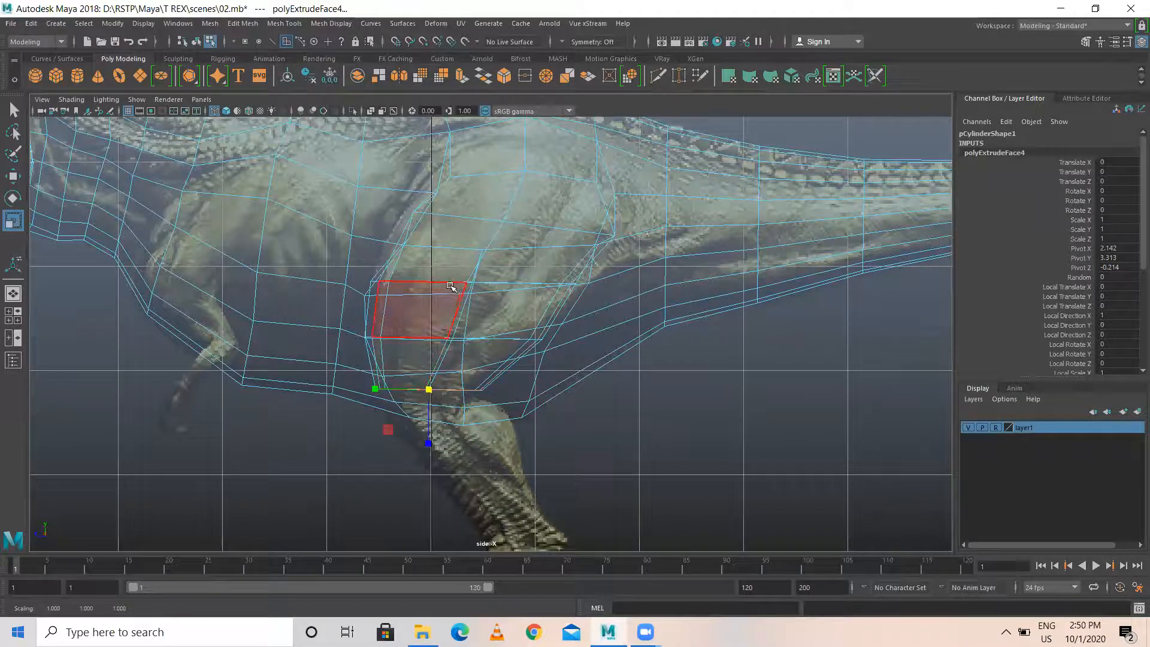
pyautogui.press('w')
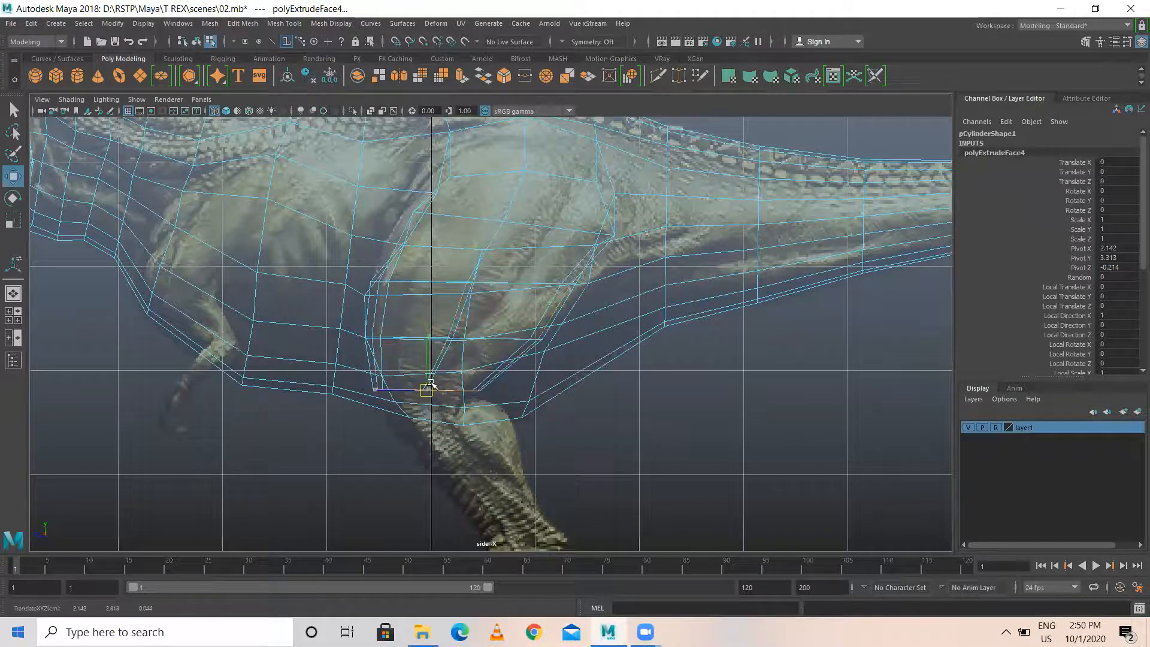
pyautogui.press('e')
pyautogui.moveTo(412, 340); pyautogui.dragTo(464, 384)
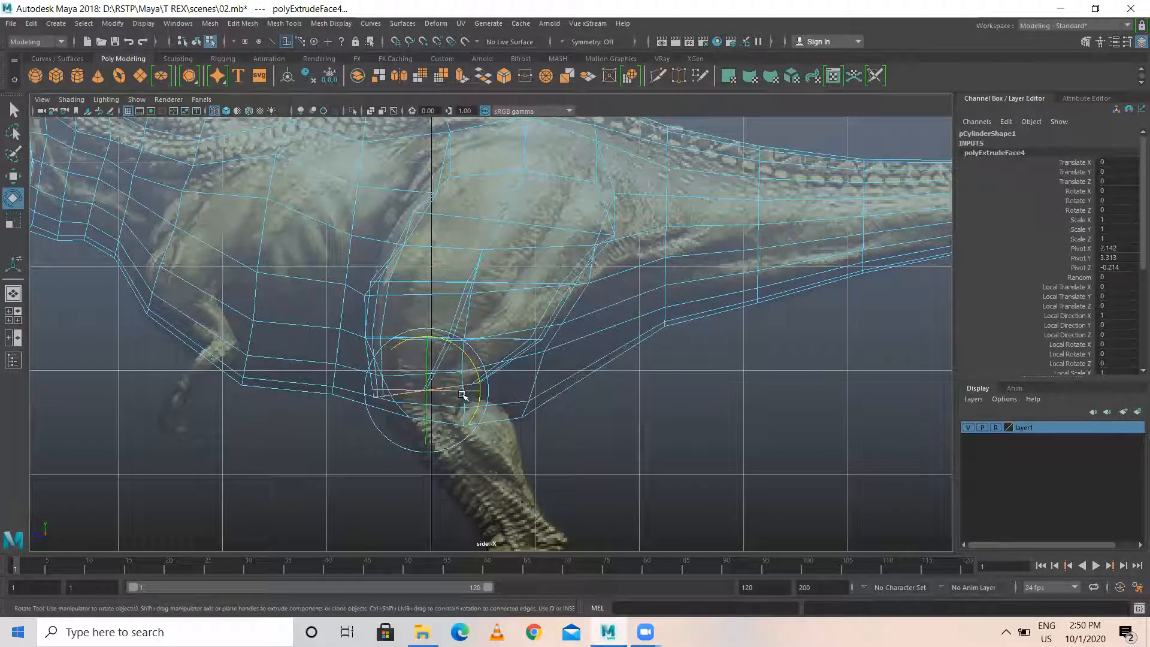
# Extrude the leg's end faces down to the knee and scale them to fit the reference outline.
pyautogui.press('w')
pyautogui.hotkey('ctrl', 'e')
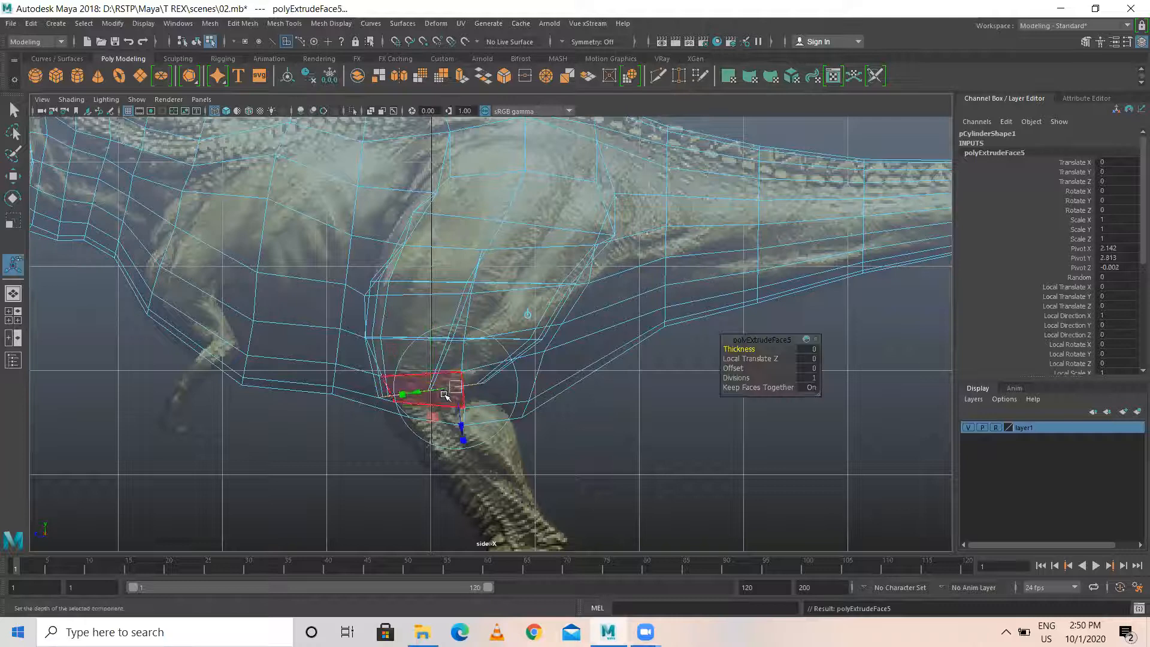
pyautogui.keyDown('alt'); pyautogui.moveTo(556, 461); pyautogui.dragTo(530, 266, button='middle'); pyautogui.keyUp('alt')
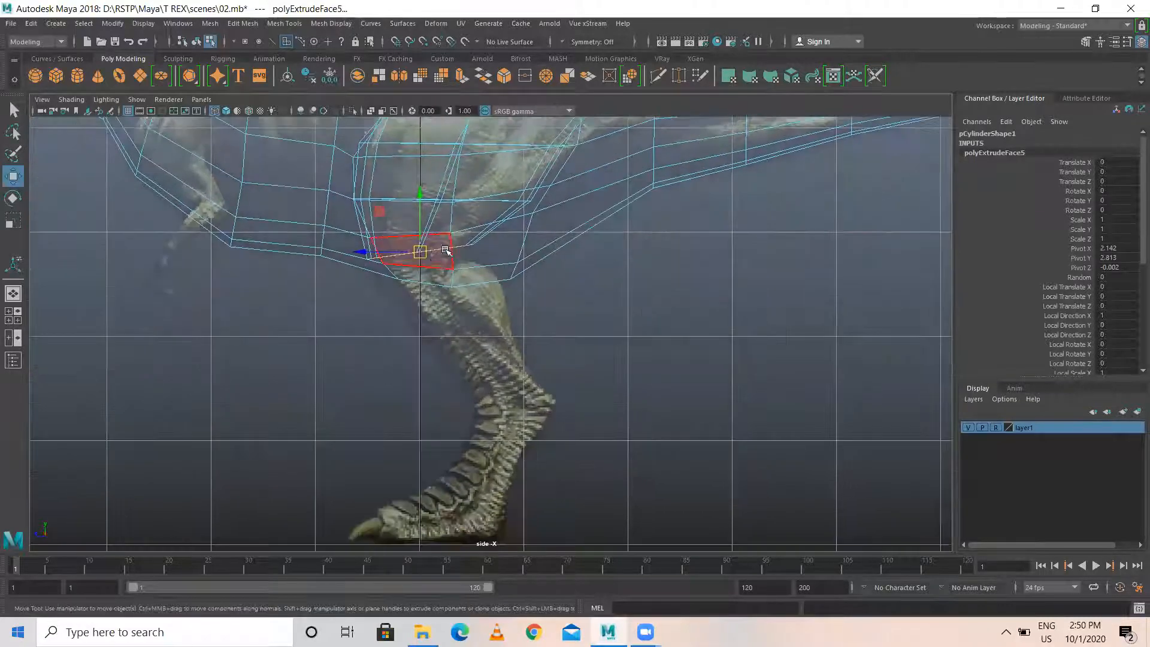
pyautogui.moveTo(420, 252); pyautogui.dragTo(361, 272)
pyautogui.press('r')
pyautogui.press('w')
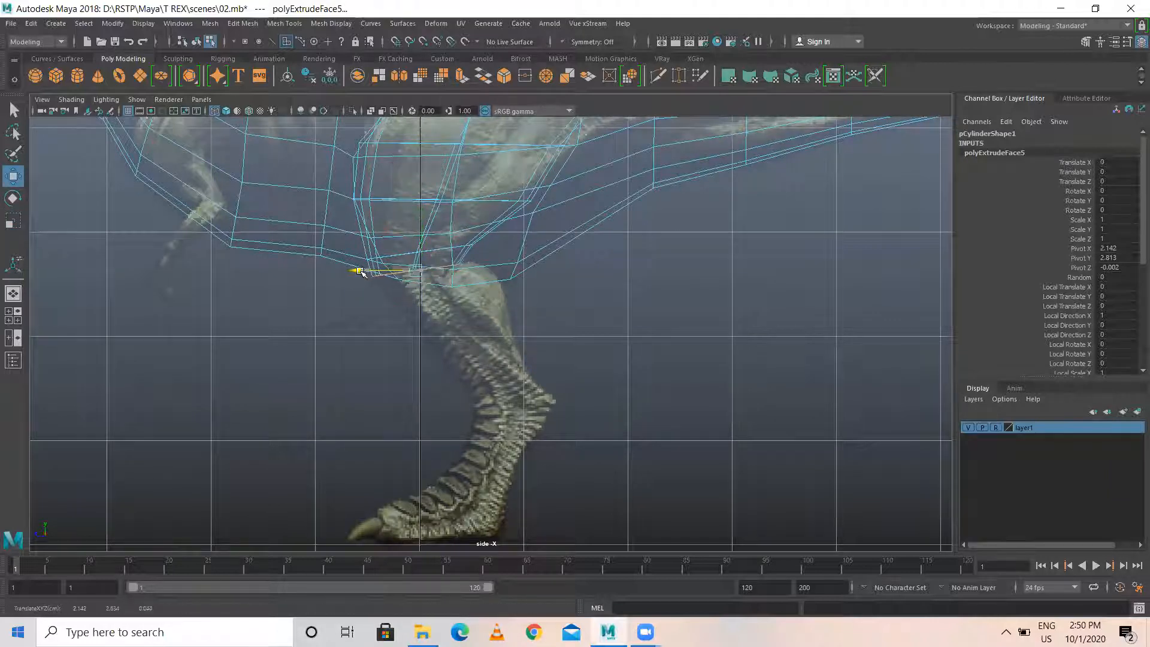
# Extrude the knee faces slightly down and back, scaling them up to the width of the upper shin.
pyautogui.hotkey('ctrl', 'e')
pyautogui.moveTo(413, 270); pyautogui.dragTo(463, 295)
pyautogui.press('r')
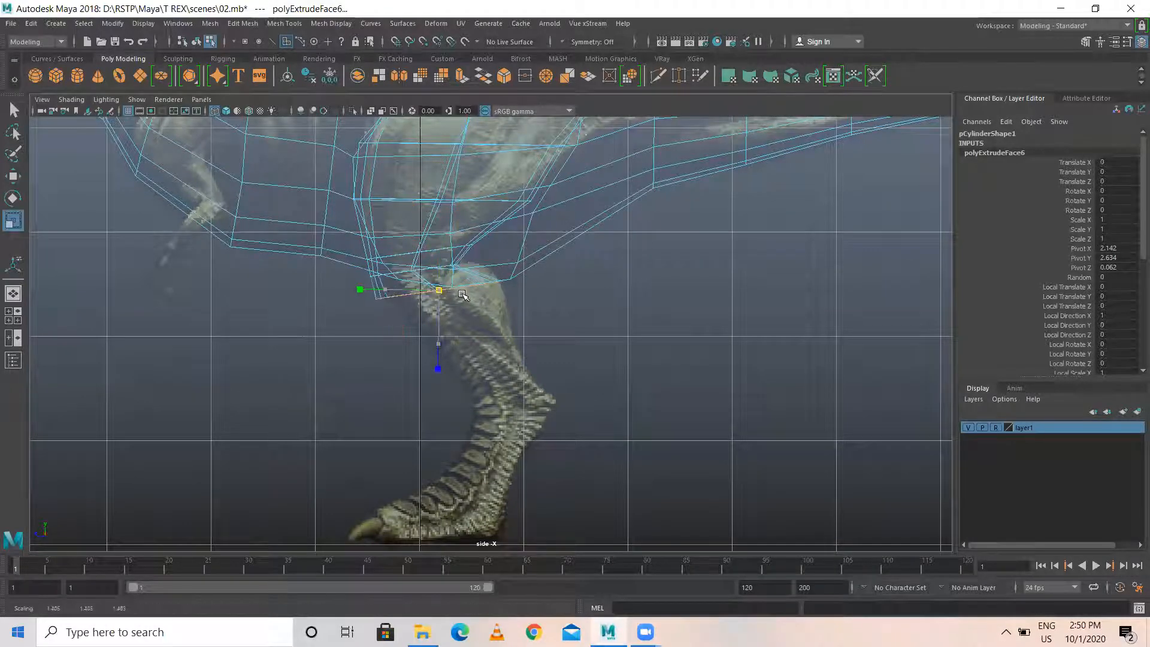
pyautogui.press('w')
pyautogui.moveTo(435, 240)
pyautogui.mouseDown()
pyautogui.moveTo(434, 226)
pyautogui.moveTo(435, 241)
pyautogui.mouseUp()
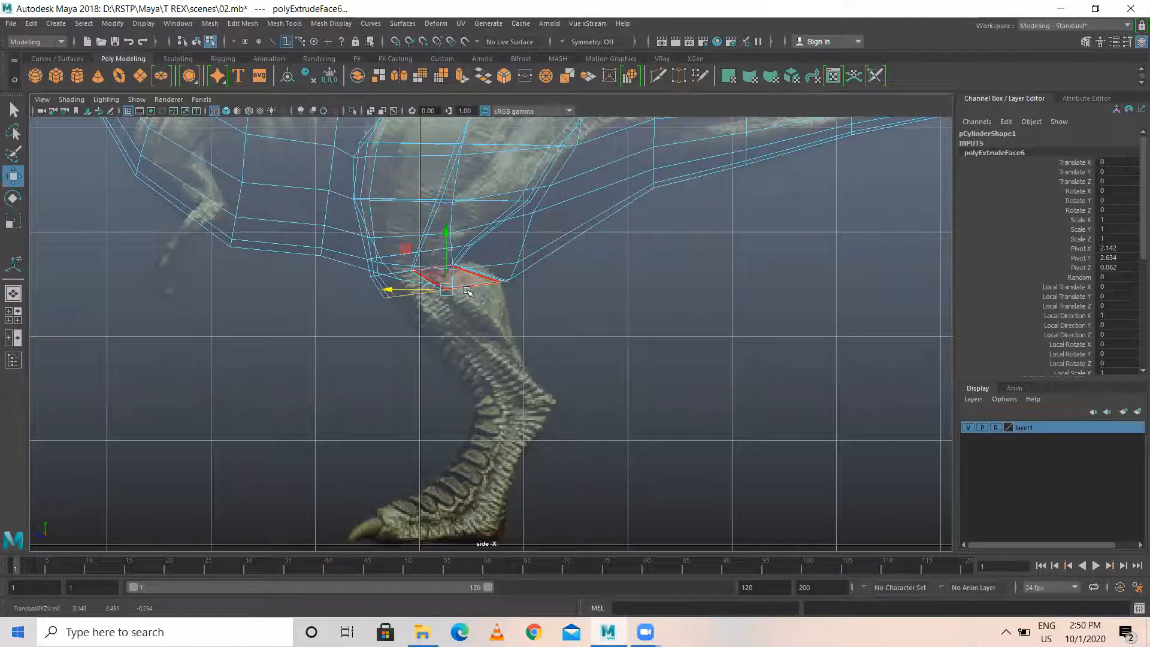
# Extrude the shin down to the ankle in three segments, scaling and positioning each end along the reference.
pyautogui.moveTo(437, 292); pyautogui.dragTo(513, 401)
pyautogui.hotkey('ctrl', 'e')
pyautogui.press('r')
pyautogui.hotkey('ctrl', 'e')
pyautogui.press('w')
pyautogui.press('r')
pyautogui.press('w')
pyautogui.hotkey('ctrl', 'e')
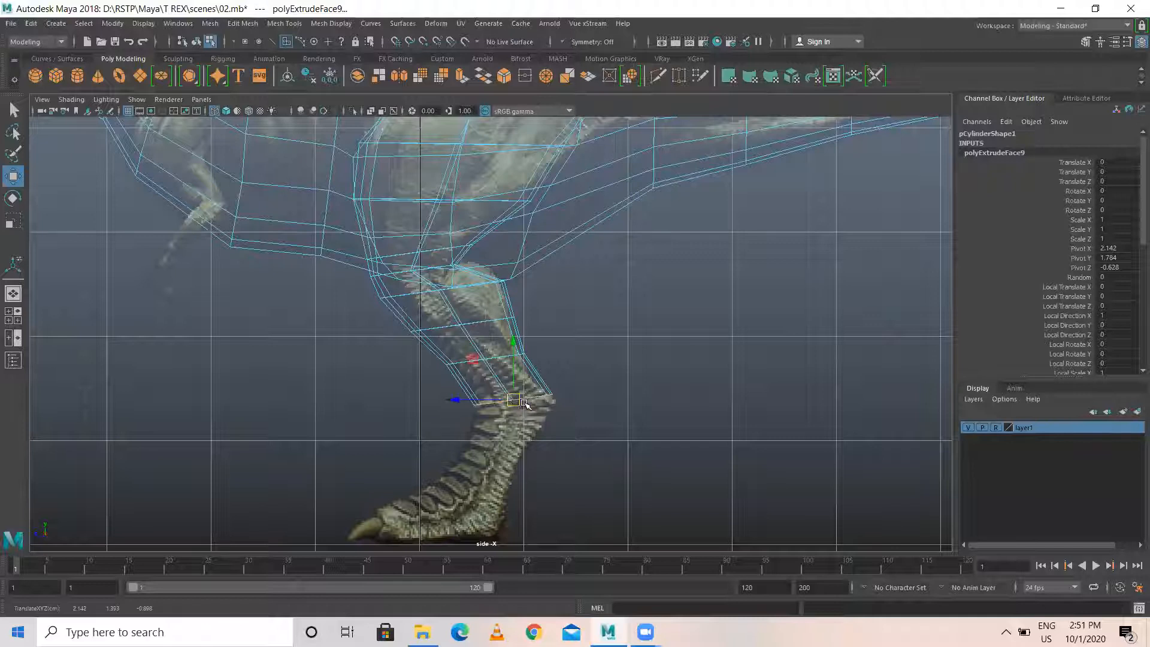
# Extrude two segments from the ankle down and forward toward the foot, rotating and scaling the ends to follow the reference.
pyautogui.hotkey('ctrl', 'e')
pyautogui.moveTo(513, 400); pyautogui.dragTo(488, 443)
pyautogui.press('e')
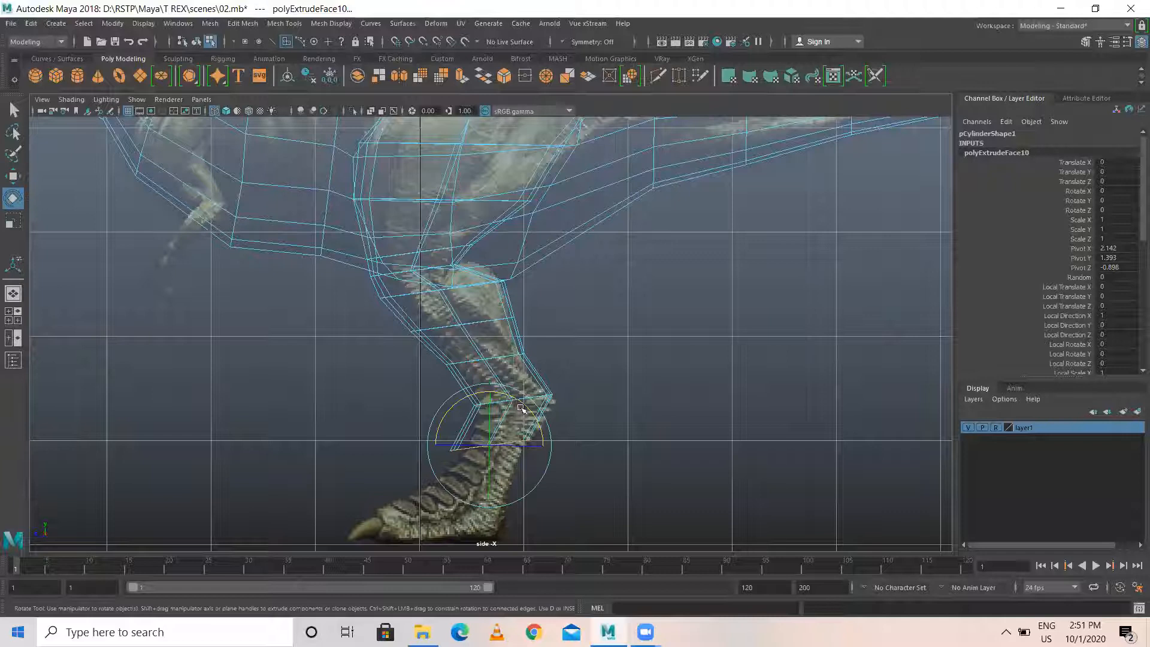
pyautogui.moveTo(527, 408); pyautogui.dragTo(474, 482)
pyautogui.press('r')
pyautogui.press('w')
pyautogui.hotkey('ctrl', 'e')
pyautogui.keyDown('alt'); pyautogui.moveTo(542, 436); pyautogui.dragTo(548, 271, button='middle'); pyautogui.keyUp('alt')
pyautogui.scroll(1, 587, 326)
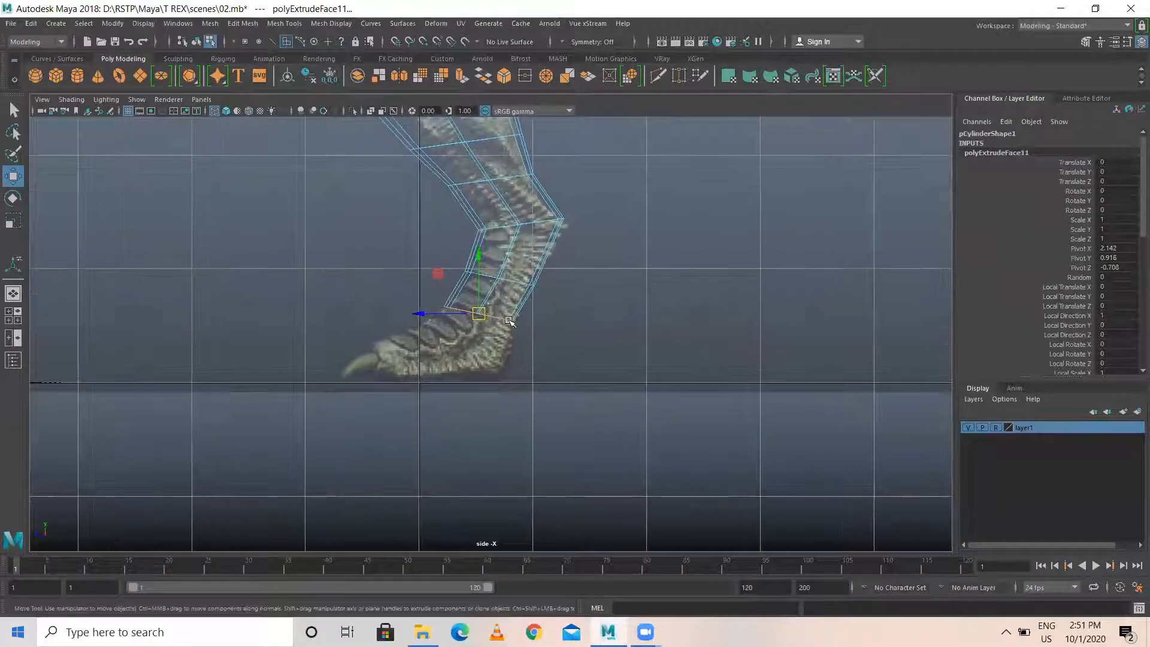
pyautogui.press('r')
pyautogui.click(477, 313)
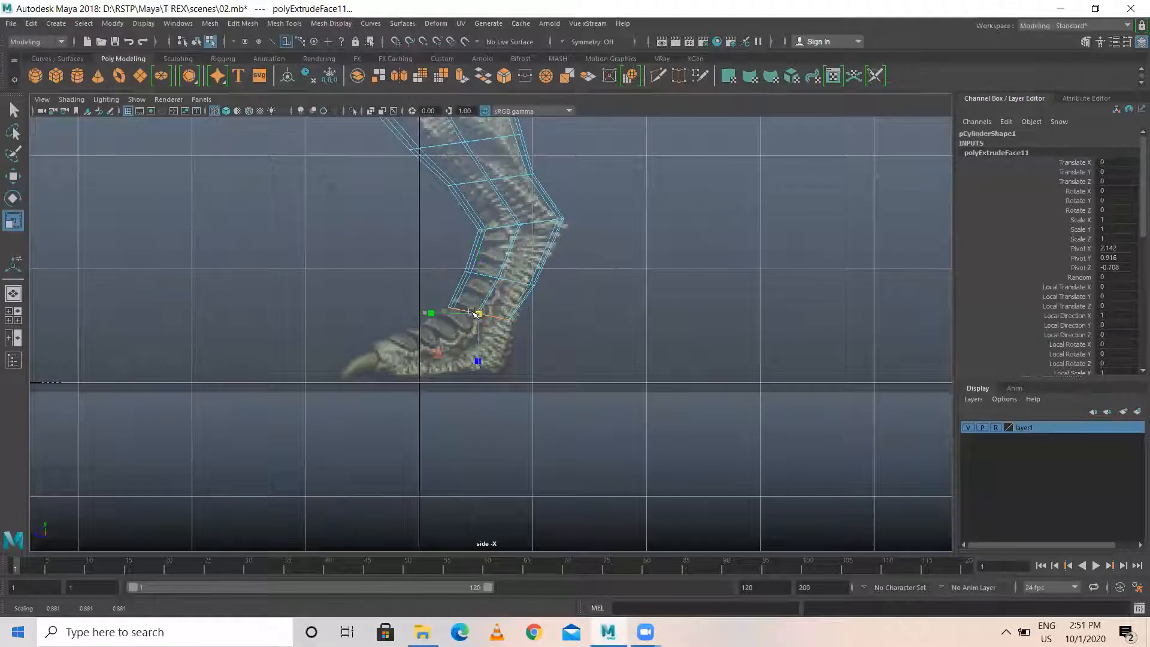
# Extrude the end faces in two more segments down to the sole of the foot.
pyautogui.hotkey('ctrl', 'e')
pyautogui.press('w')
pyautogui.moveTo(478, 315); pyautogui.dragTo(478, 369)
pyautogui.hotkey('ctrl', 'e')
pyautogui.press('w')
# Reposition the rear vertices of the foot's lower segments to shape the heel along the reference.
pyautogui.moveTo(476, 296); pyautogui.dragTo(450, 299, button='right')
pyautogui.scroll(3, 468, 373)
pyautogui.moveTo(479, 399); pyautogui.dragTo(508, 384)
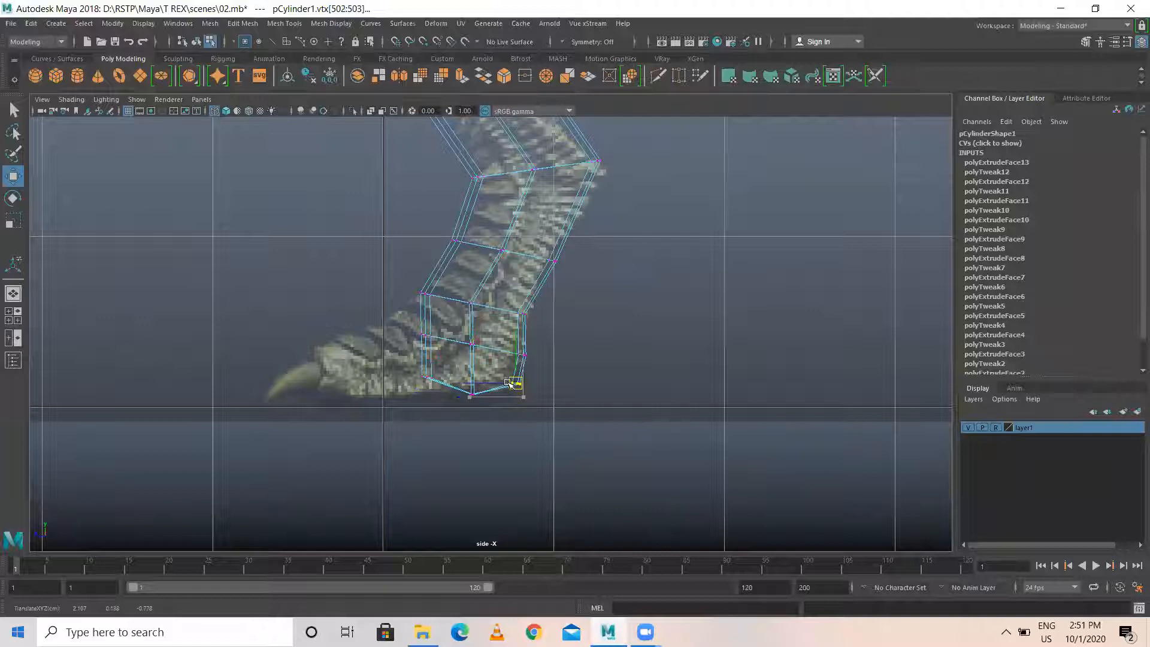
pyautogui.moveTo(547, 339); pyautogui.dragTo(499, 366)
pyautogui.moveTo(522, 355); pyautogui.dragTo(522, 390)
# Adjust the front and middle vertices of the foot block to flatten its sole and even out its loops.
pyautogui.moveTo(427, 376)
pyautogui.mouseDown()
pyautogui.moveTo(434, 386)
pyautogui.moveTo(423, 392)
pyautogui.mouseUp()
pyautogui.moveTo(412, 323); pyautogui.dragTo(432, 351)
pyautogui.moveTo(424, 336); pyautogui.dragTo(486, 355)
pyautogui.moveTo(476, 344); pyautogui.dragTo(477, 351)
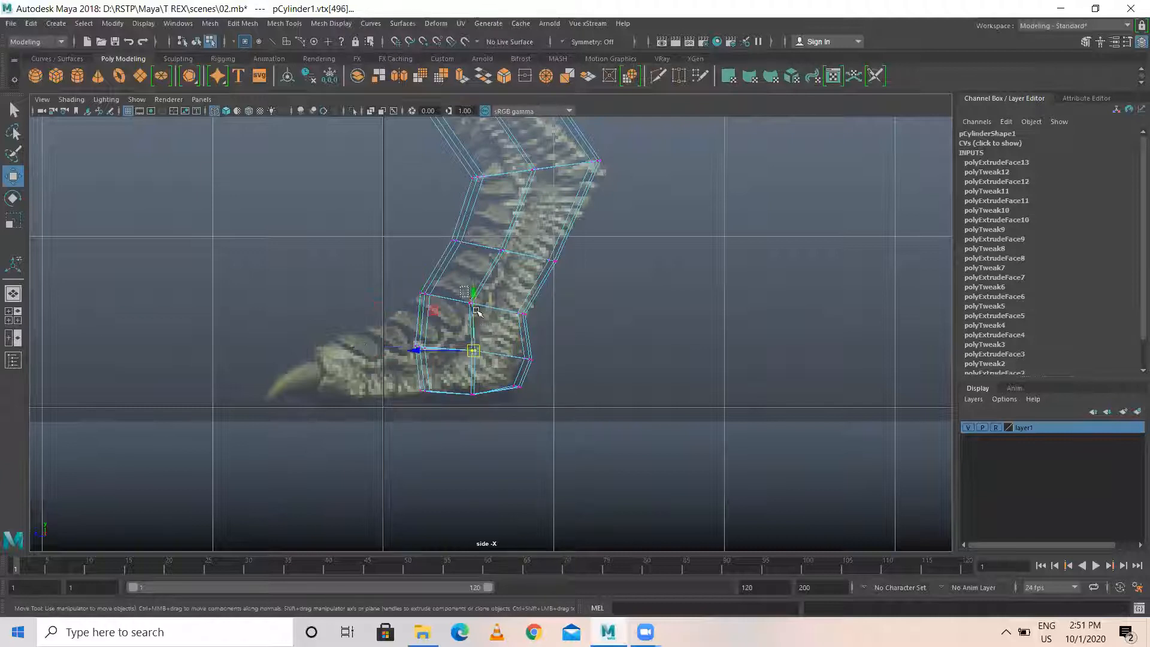
pyautogui.moveTo(479, 305); pyautogui.dragTo(487, 304)
# Select the foot's front faces and review the leg from the front in the perspective view.
pyautogui.moveTo(421, 289); pyautogui.dragTo(421, 324, button='right')
pyautogui.moveTo(367, 300); pyautogui.dragTo(514, 257)
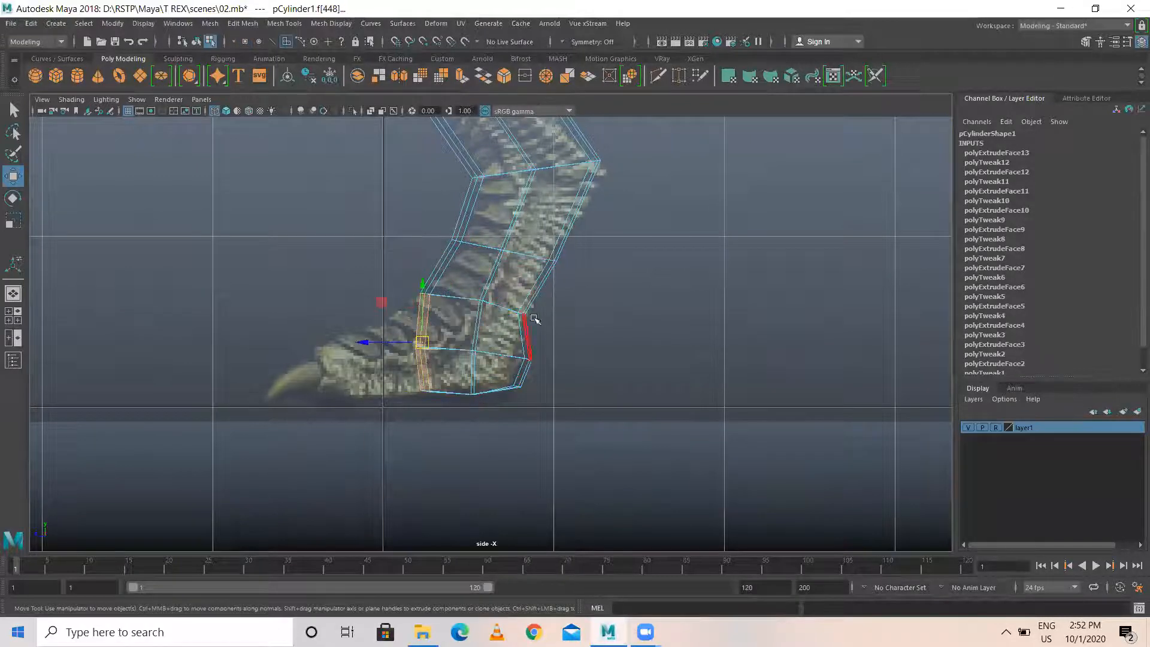
pyautogui.press('space')
pyautogui.press('space')
pyautogui.scroll(-4, 525, 351)
pyautogui.keyDown('alt'); pyautogui.moveTo(469, 361); pyautogui.dragTo(492, 210); pyautogui.keyUp('alt')
pyautogui.keyDown('alt'); pyautogui.moveTo(455, 314); pyautogui.dragTo(450, 289); pyautogui.keyUp('alt')
pyautogui.click(450, 289)
# Move the inner edges of the lower thigh, above the knee, toward the body to widen the leg.
pyautogui.moveTo(451, 289); pyautogui.dragTo(448, 253, button='right')
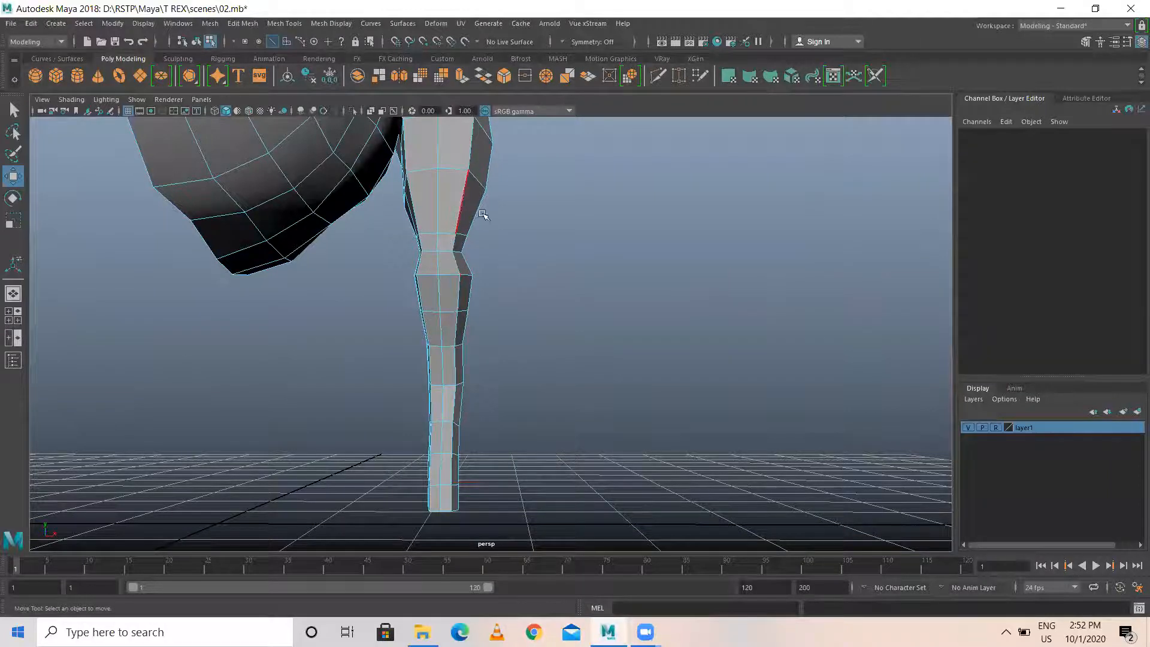
pyautogui.keyDown('alt'); pyautogui.moveTo(483, 214); pyautogui.dragTo(490, 268, button='middle'); pyautogui.keyUp('alt')
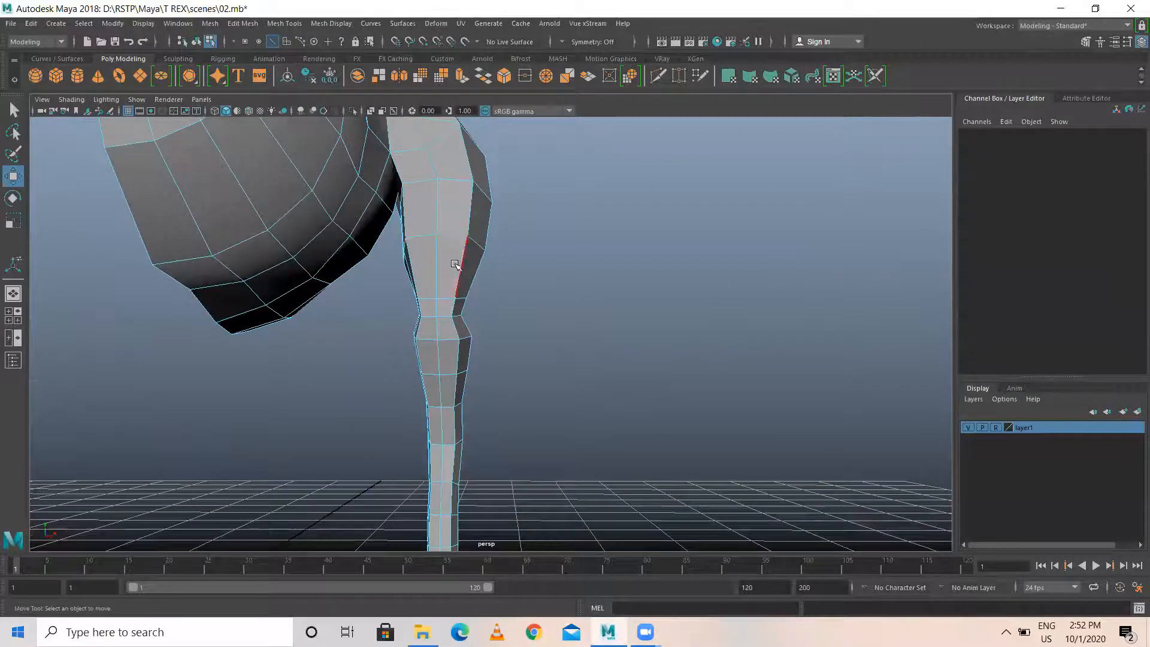
pyautogui.keyDown('alt'); pyautogui.moveTo(455, 265); pyautogui.dragTo(430, 253); pyautogui.keyUp('alt')
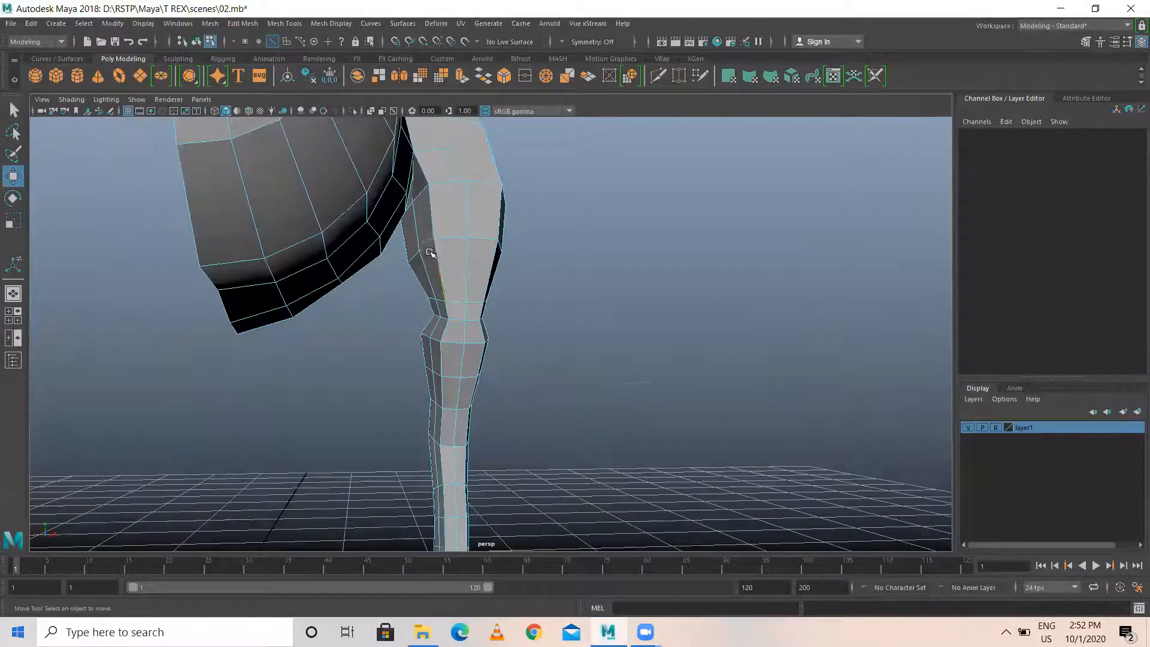
pyautogui.click(430, 245)
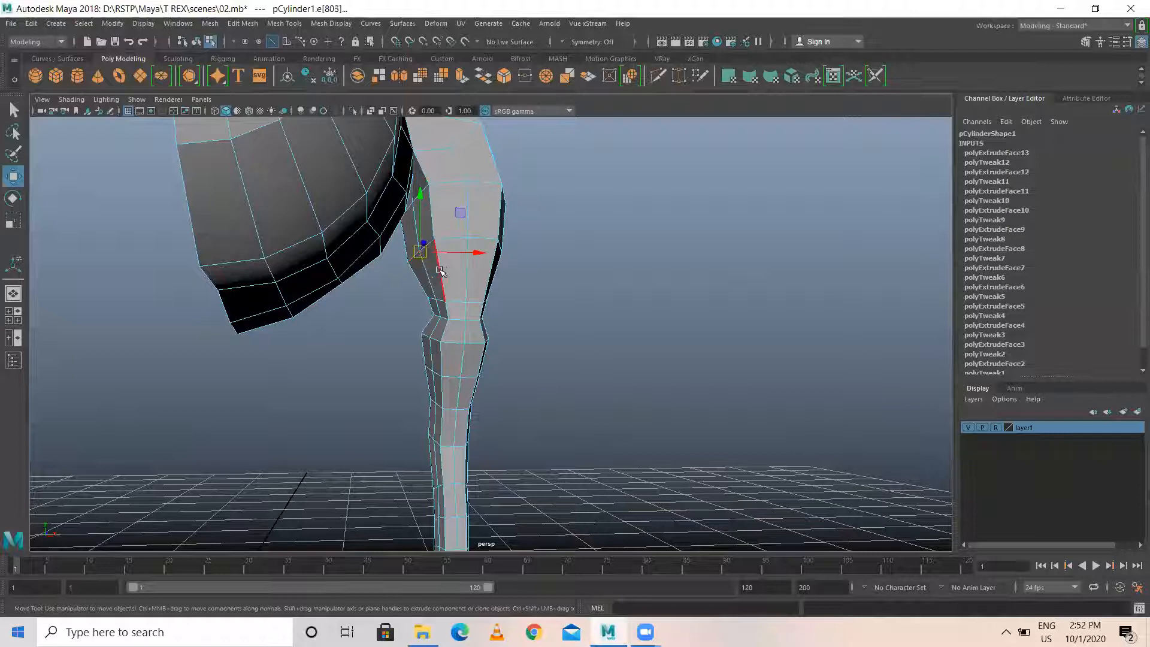
pyautogui.moveTo(485, 252); pyautogui.dragTo(472, 252)
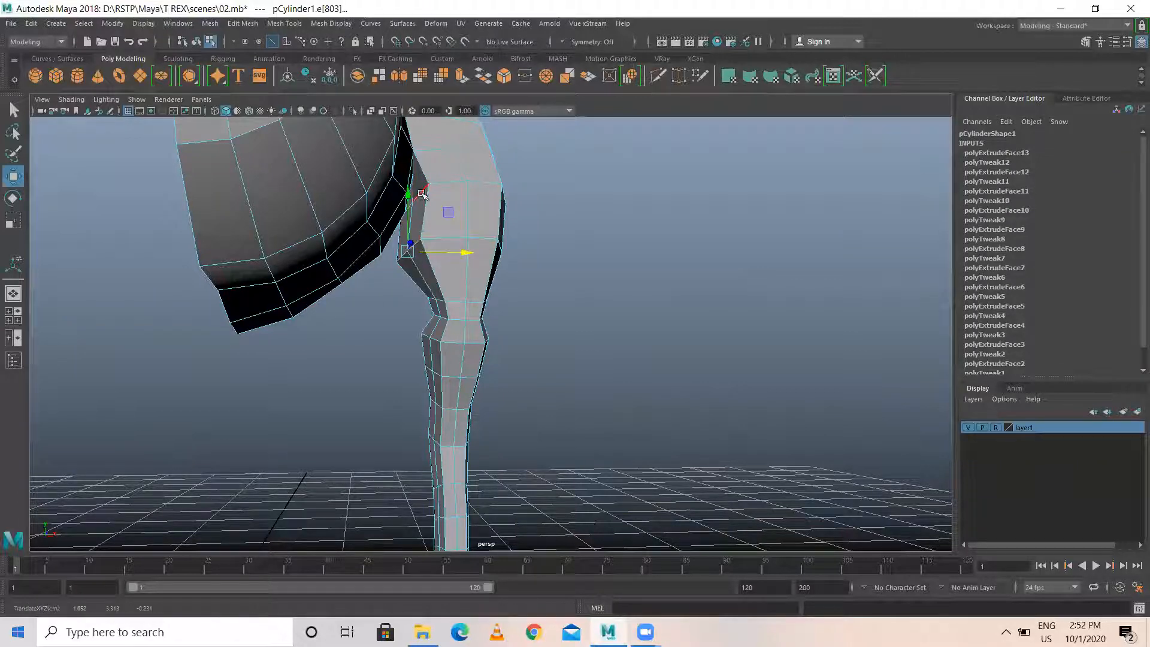
# Select the next inner thigh edges above and shift them toward the body.
pyautogui.doubleClick(430, 203)
pyautogui.click(424, 193)
pyautogui.scroll(3, 413, 222)
pyautogui.keyDown('alt'); pyautogui.moveTo(389, 215); pyautogui.dragTo(425, 308, button='middle'); pyautogui.keyUp('alt')
pyautogui.click(381, 203)
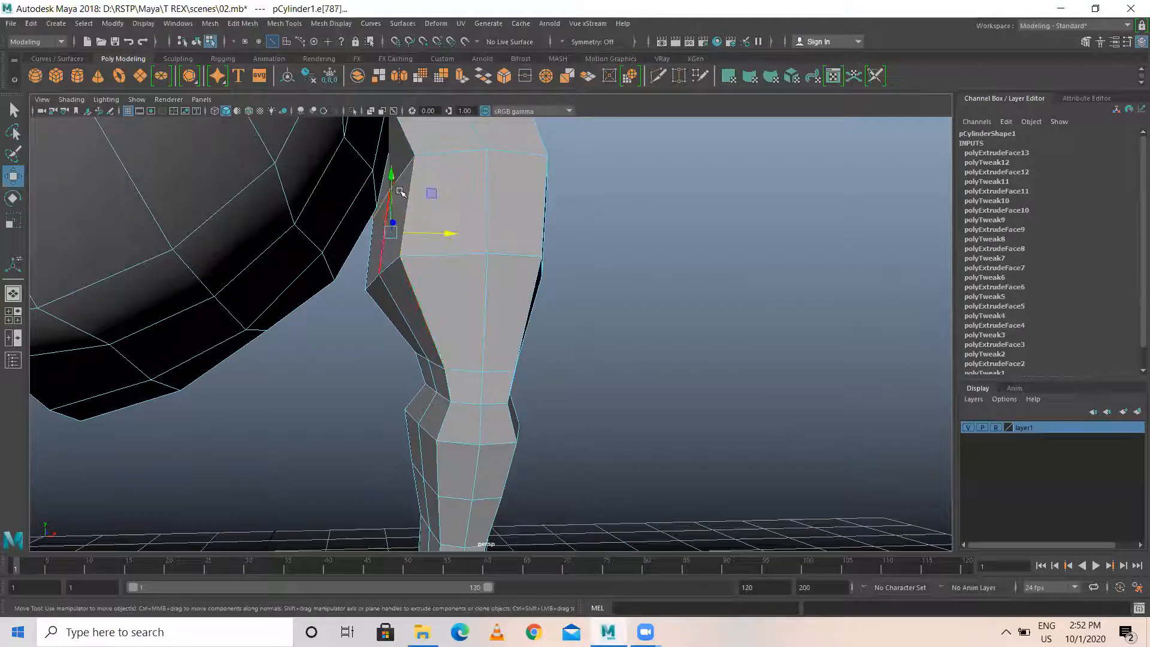
pyautogui.click(408, 188)
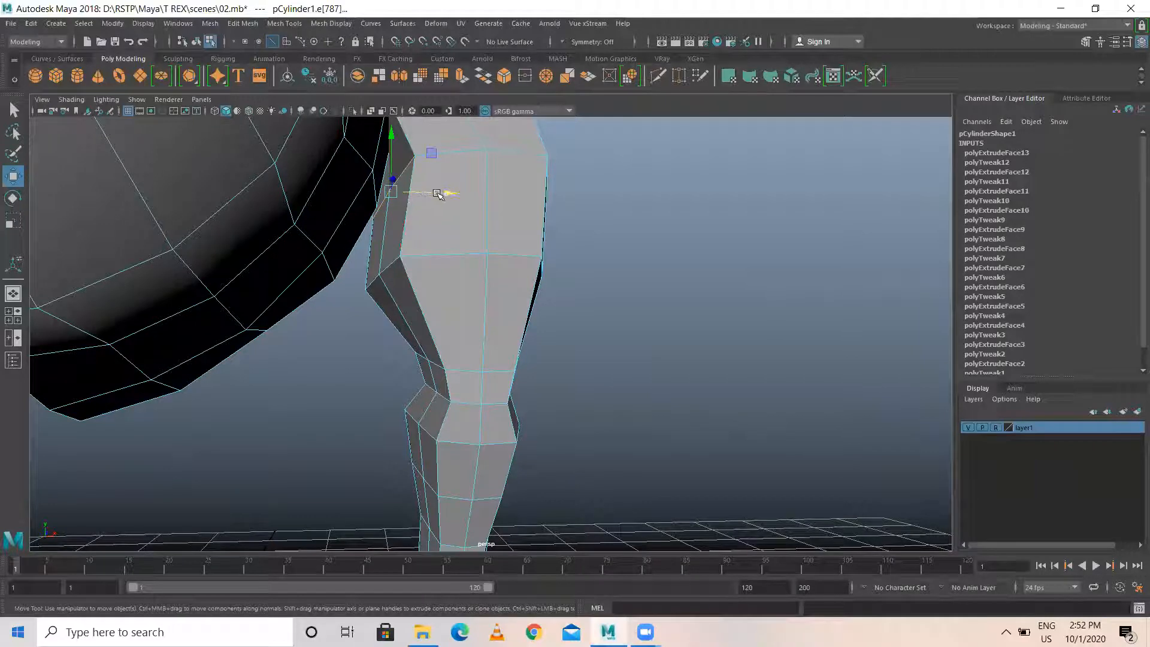
# Move the inner thigh vertex nearest the belly further toward the body.
pyautogui.rightClick(417, 156)
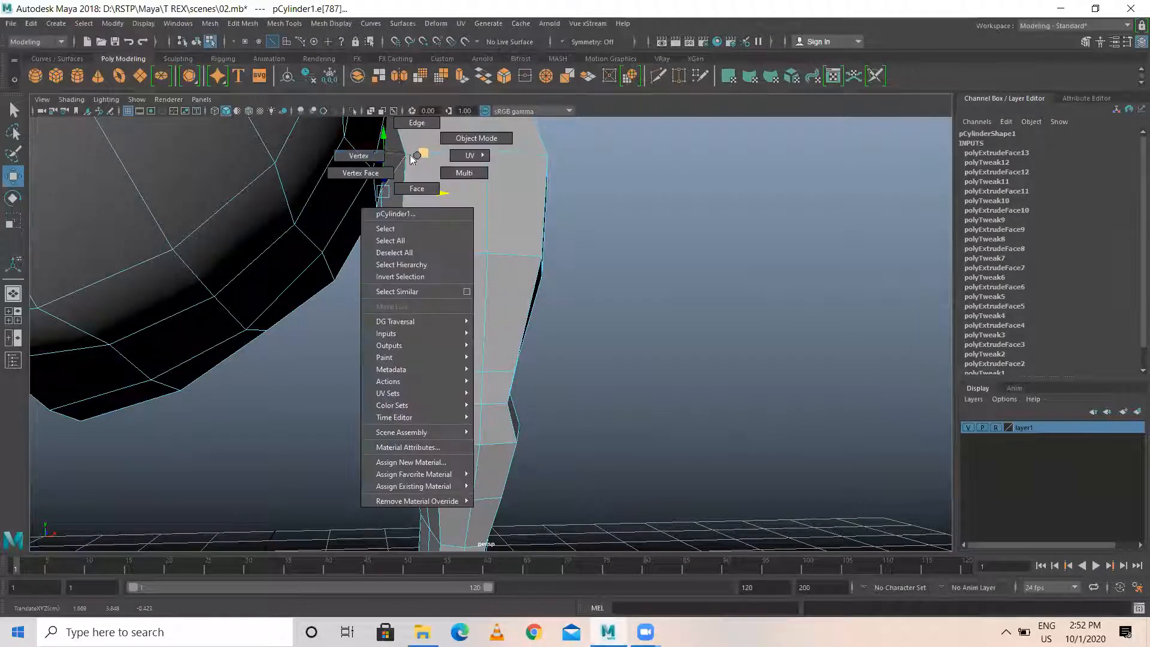
pyautogui.click(361, 156)
pyautogui.moveTo(424, 195); pyautogui.dragTo(417, 192)
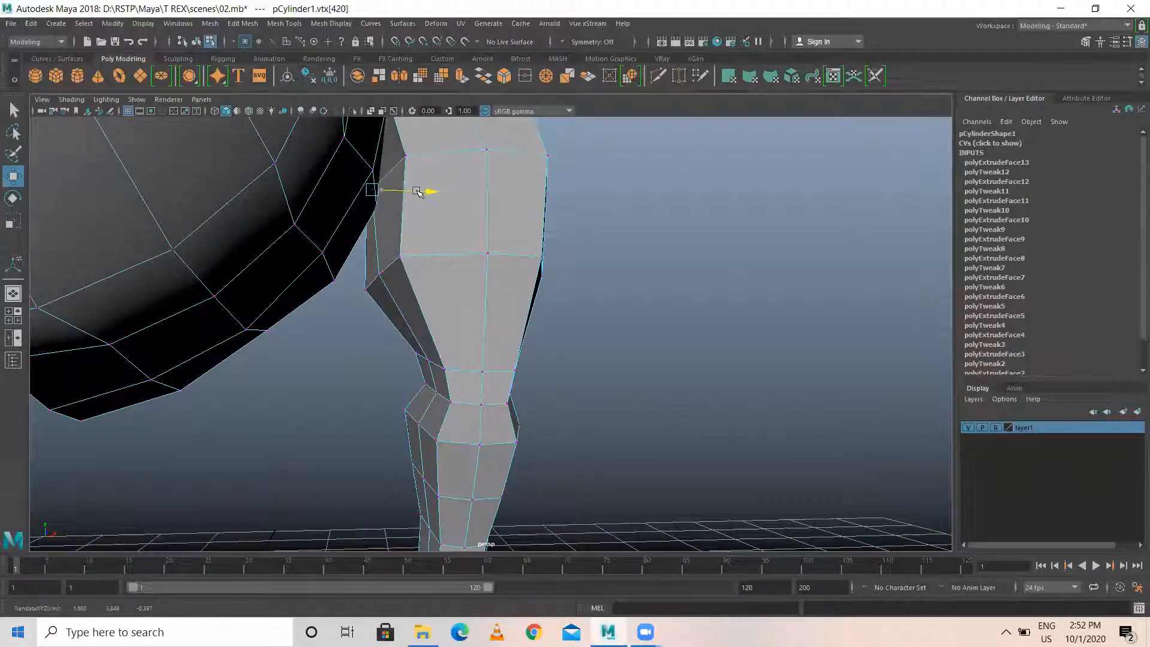
pyautogui.keyDown('alt'); pyautogui.moveTo(523, 394); pyautogui.dragTo(525, 282, button='middle'); pyautogui.keyUp('alt')
pyautogui.keyDown('alt'); pyautogui.moveTo(525, 282); pyautogui.dragTo(477, 257); pyautogui.keyUp('alt')
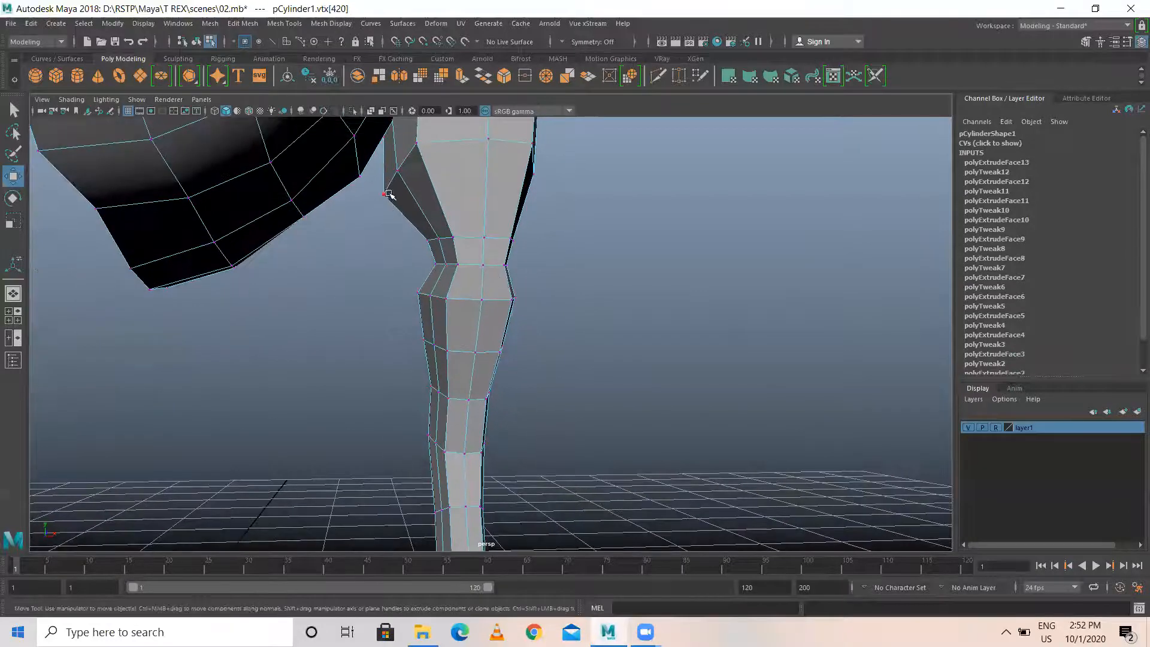
pyautogui.click(382, 195)
# Select the vertical edge loop running along the inner side of the hind leg and deselect its edges across the belly.
pyautogui.keyDown('alt'); pyautogui.moveTo(383, 196); pyautogui.dragTo(654, 262); pyautogui.keyUp('alt')
pyautogui.moveTo(637, 244); pyautogui.dragTo(638, 220, button='right')
pyautogui.doubleClick(637, 250)
pyautogui.keyDown('alt'); pyautogui.moveTo(673, 280); pyautogui.dragTo(586, 199); pyautogui.keyUp('alt')
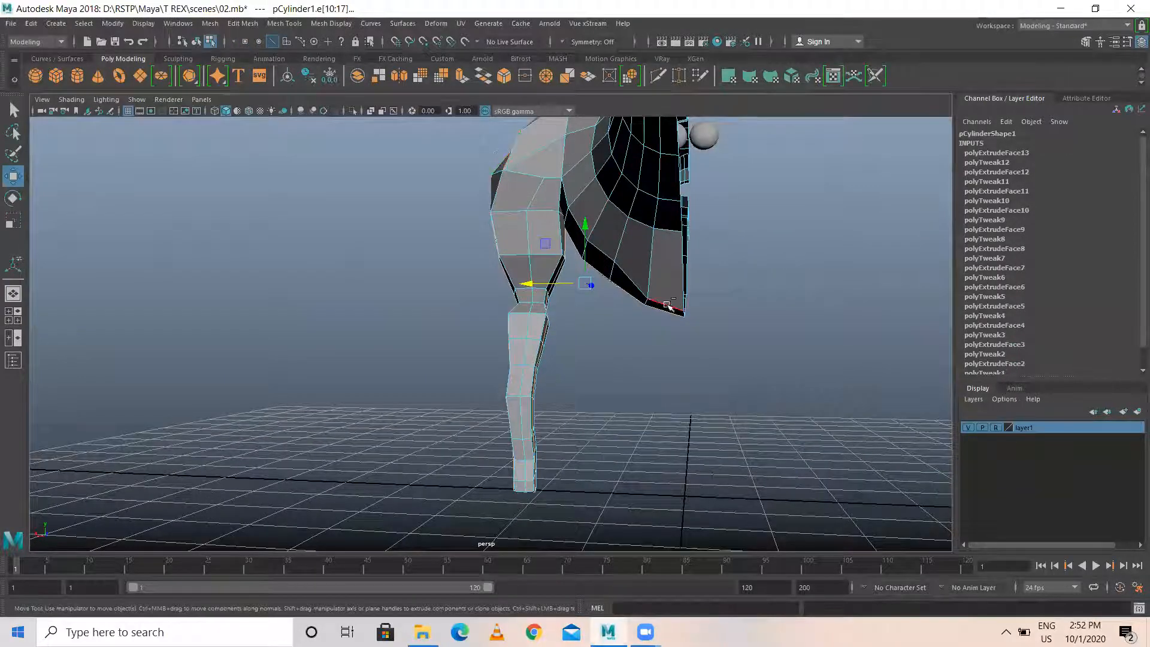
pyautogui.keyDown('ctrl'); pyautogui.moveTo(657, 308); pyautogui.dragTo(584, 196); pyautogui.keyUp('ctrl')
pyautogui.keyDown('alt'); pyautogui.moveTo(606, 276); pyautogui.dragTo(557, 238); pyautogui.keyUp('alt')
pyautogui.keyDown('alt'); pyautogui.moveTo(554, 335); pyautogui.dragTo(629, 269); pyautogui.keyUp('alt')
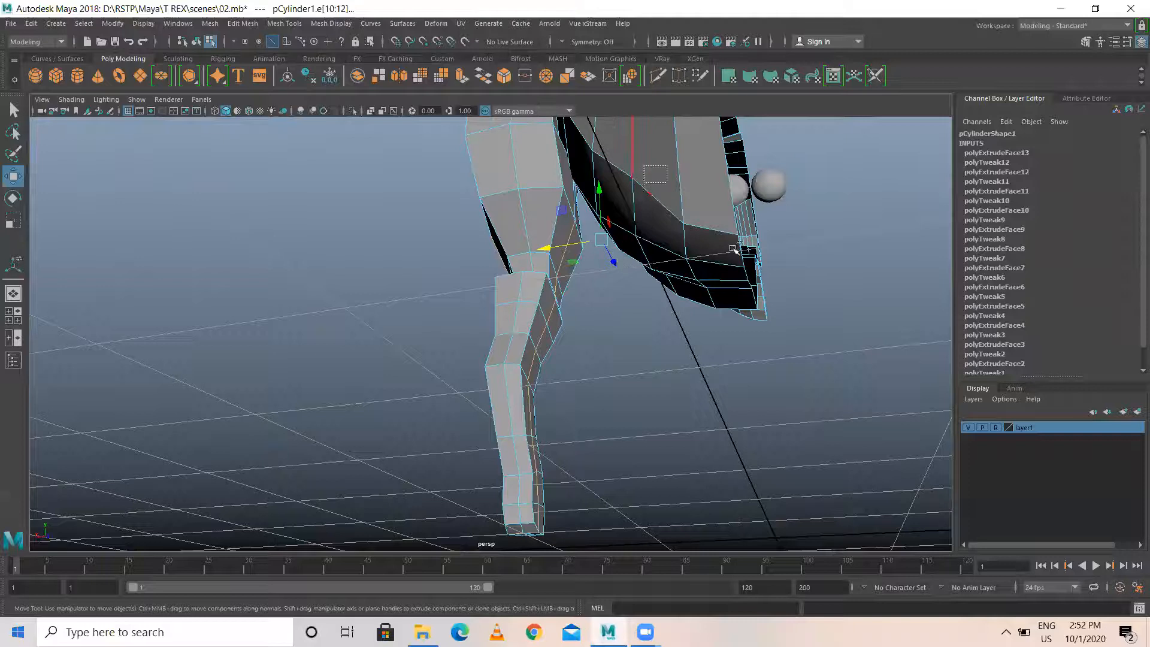
pyautogui.keyDown('alt'); pyautogui.moveTo(693, 326); pyautogui.dragTo(619, 307); pyautogui.keyUp('alt')
pyautogui.keyDown('alt'); pyautogui.moveTo(636, 233); pyautogui.dragTo(501, 113); pyautogui.keyUp('alt')
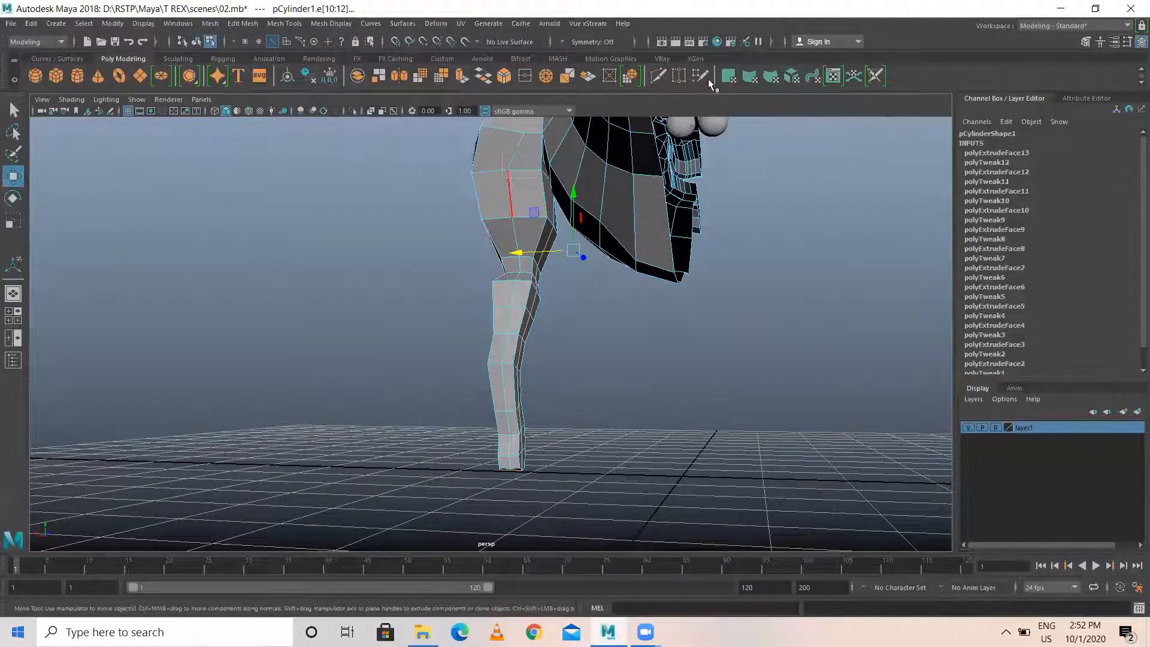
# In wireframe display, deselect the loop's remaining body edges so only the inner edges of the lower leg stay selected.
pyautogui.scroll(-3, 620, 246)
pyautogui.press('4')
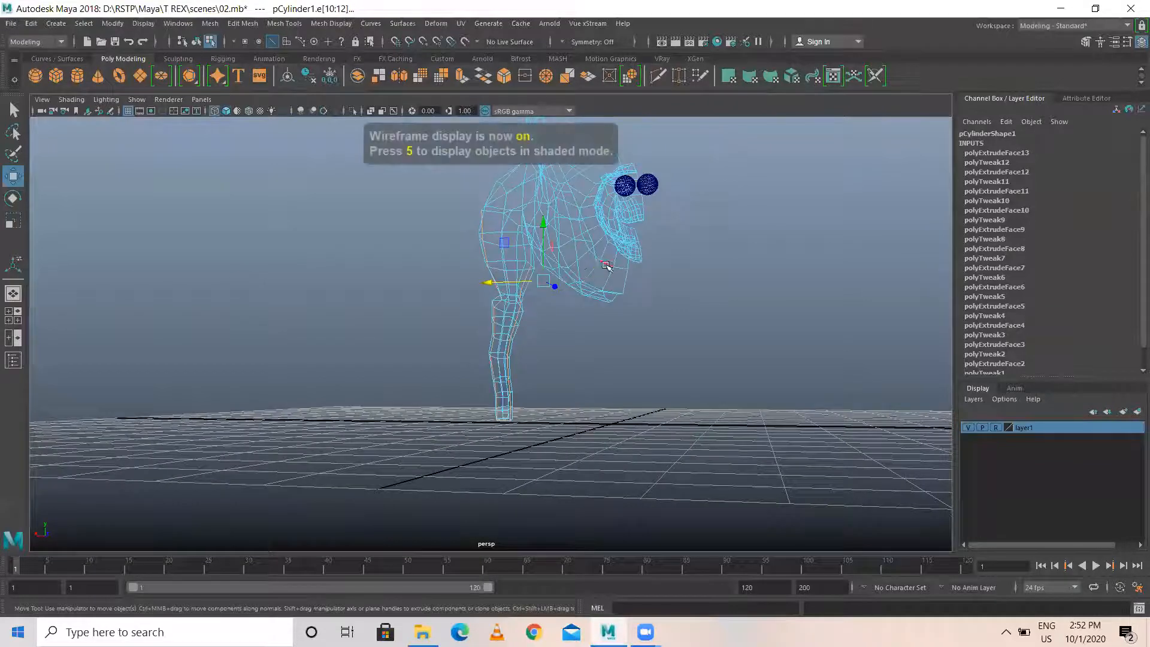
pyautogui.keyDown('alt'); pyautogui.moveTo(527, 265); pyautogui.dragTo(549, 281); pyautogui.keyUp('alt')
pyautogui.keyDown('ctrl'); pyautogui.moveTo(457, 187); pyautogui.dragTo(506, 477); pyautogui.keyUp('ctrl')
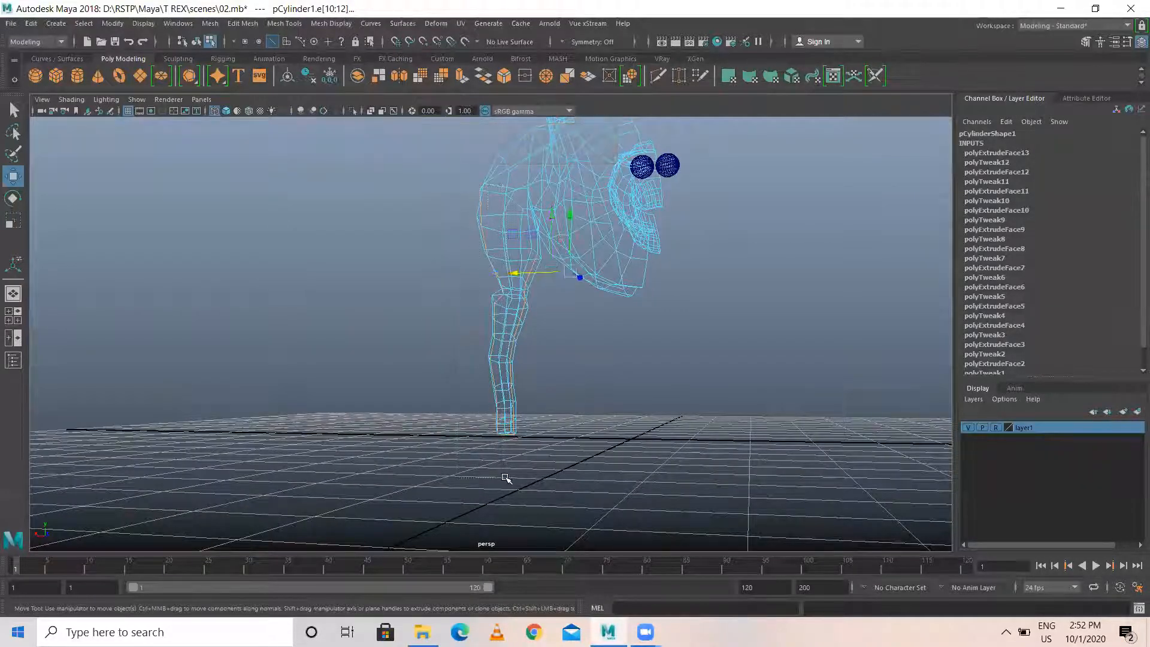
pyautogui.keyDown('alt'); pyautogui.moveTo(563, 409); pyautogui.dragTo(558, 409); pyautogui.keyUp('alt')
pyautogui.keyDown('alt'); pyautogui.moveTo(598, 260); pyautogui.dragTo(591, 227); pyautogui.keyUp('alt')
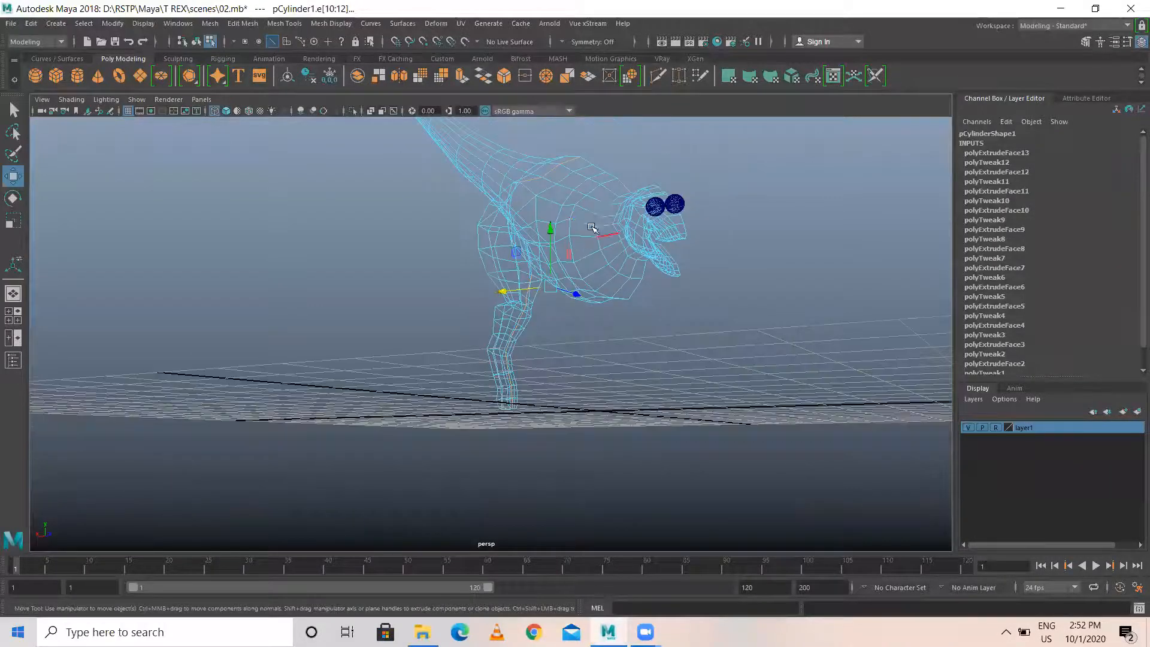
pyautogui.keyDown('ctrl'); pyautogui.moveTo(503, 138); pyautogui.dragTo(449, 121); pyautogui.keyUp('ctrl')
pyautogui.scroll(3, 557, 376)
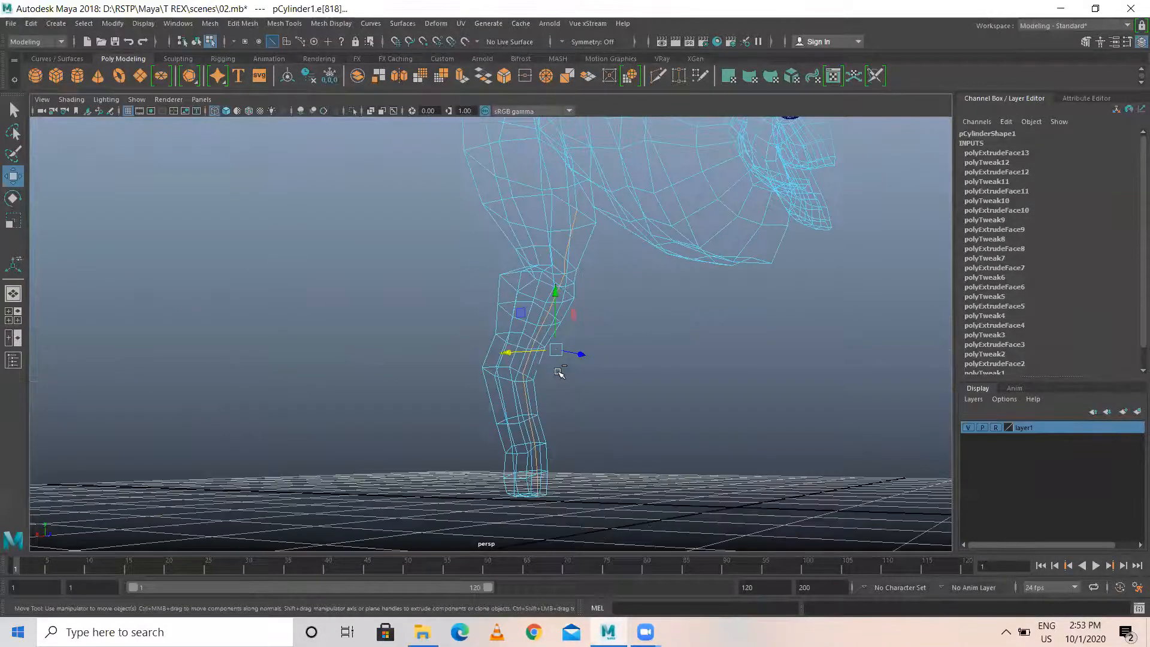
# Restore the shaded display and widen the two edge loops around the upper shin below the knee by scaling them sideways.
pyautogui.press('6')
pyautogui.moveTo(567, 363)
pyautogui.keyDown('alt'); pyautogui.mouseDown()
pyautogui.moveTo(617, 416)
pyautogui.moveTo(608, 339)
pyautogui.moveTo(526, 366)
pyautogui.moveTo(545, 359)
pyautogui.moveTo(497, 337)
pyautogui.moveTo(623, 374)
pyautogui.moveTo(783, 339)
pyautogui.moveTo(749, 349)
pyautogui.mouseUp(); pyautogui.keyUp('alt')
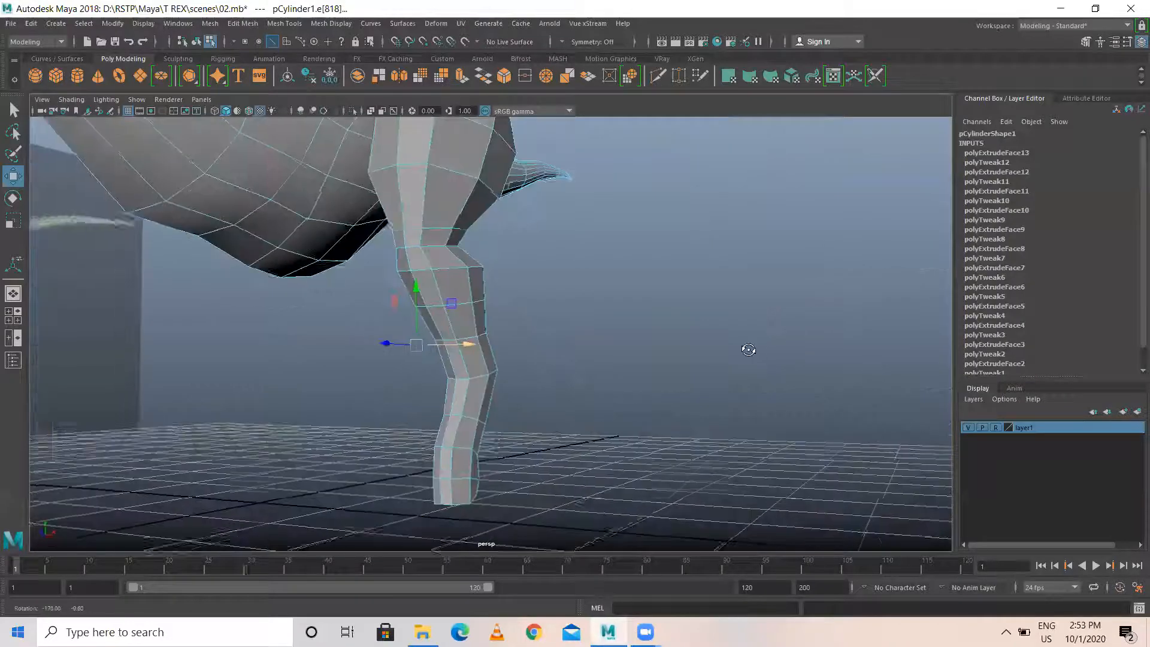
pyautogui.keyDown('alt'); pyautogui.moveTo(577, 336); pyautogui.dragTo(546, 315); pyautogui.keyUp('alt')
pyautogui.moveTo(484, 269)
pyautogui.mouseDown(button='right')
pyautogui.moveTo(527, 253)
pyautogui.moveTo(485, 238)
pyautogui.moveTo(499, 266)
pyautogui.mouseUp(button='right')
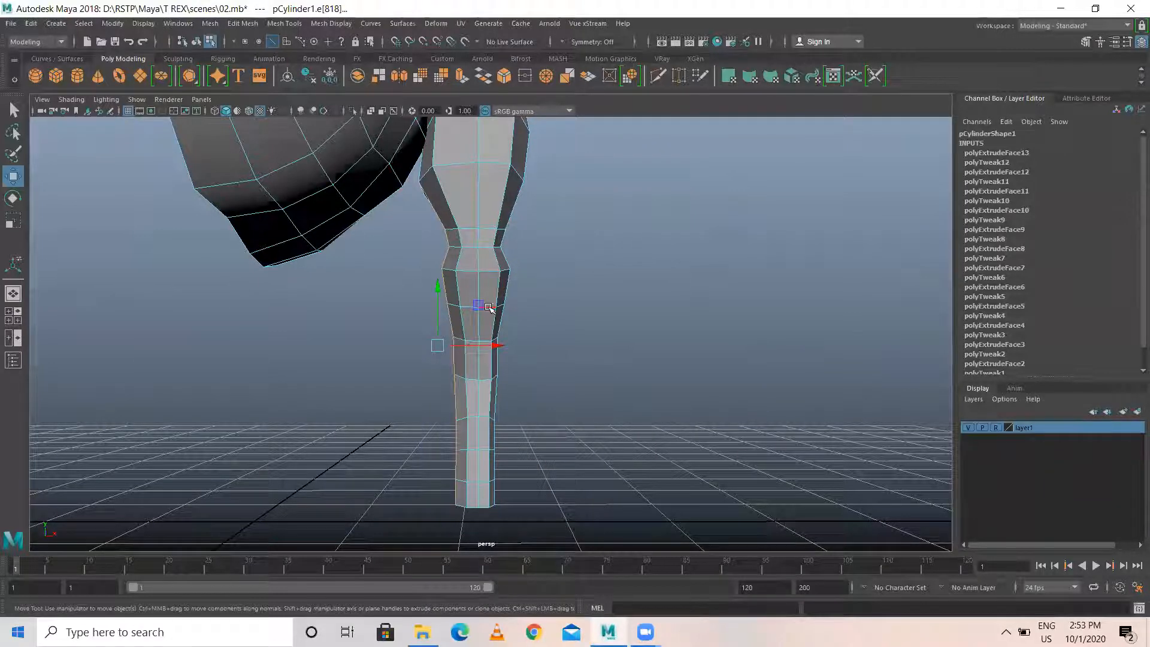
pyautogui.press('r')
pyautogui.moveTo(524, 303); pyautogui.dragTo(536, 302)
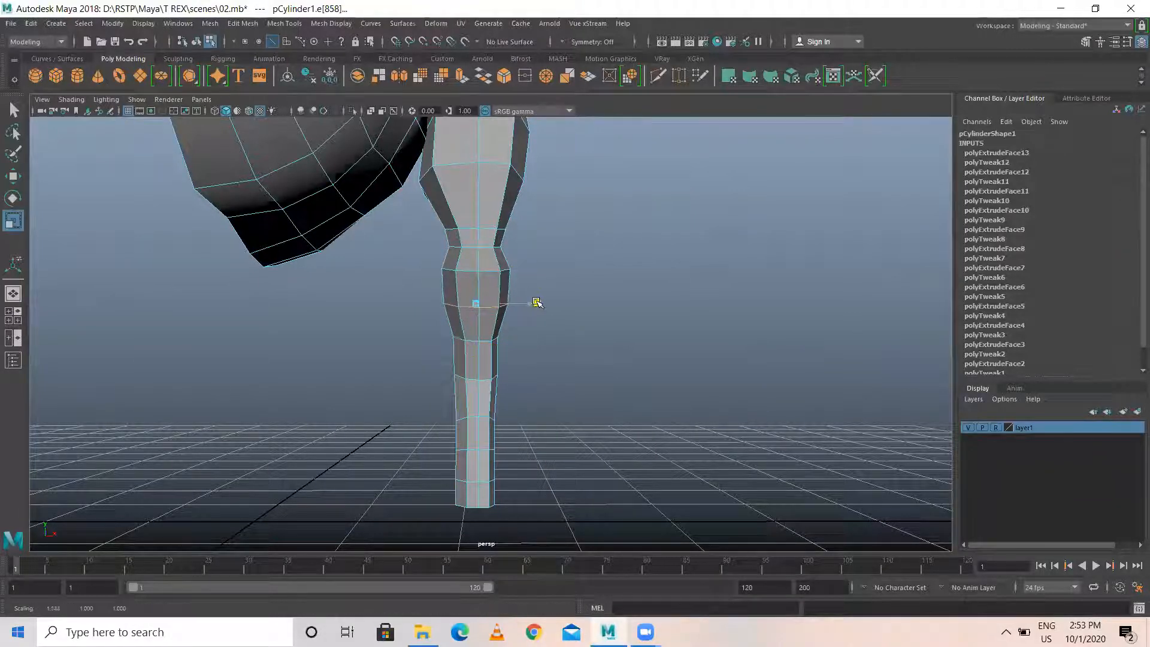
pyautogui.press('Down')
pyautogui.press('Down')
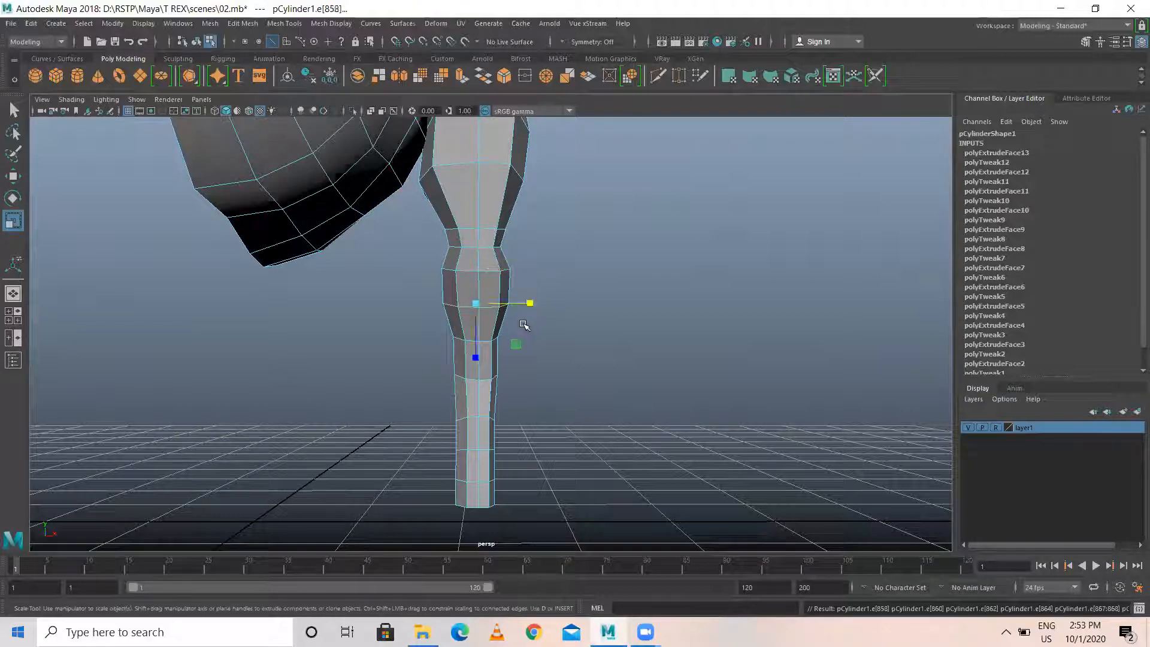
pyautogui.moveTo(529, 336); pyautogui.dragTo(541, 337)
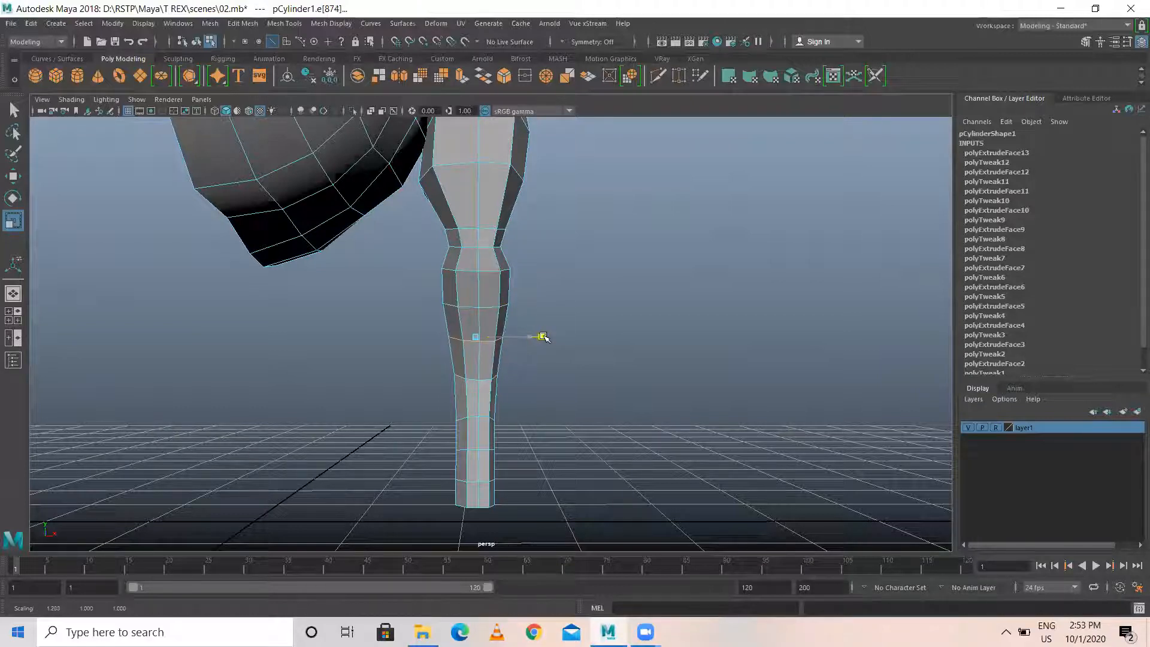
# Scale the lower shin, ankle and foot edge loops sideways to broaden the leg toward the ground.
pyautogui.press('Down')
pyautogui.moveTo(527, 375); pyautogui.dragTo(575, 477)
pyautogui.press('Down')
pyautogui.scroll(-1, 536, 418)
pyautogui.press('Down')
pyautogui.press('Down')
pyautogui.press('Down')
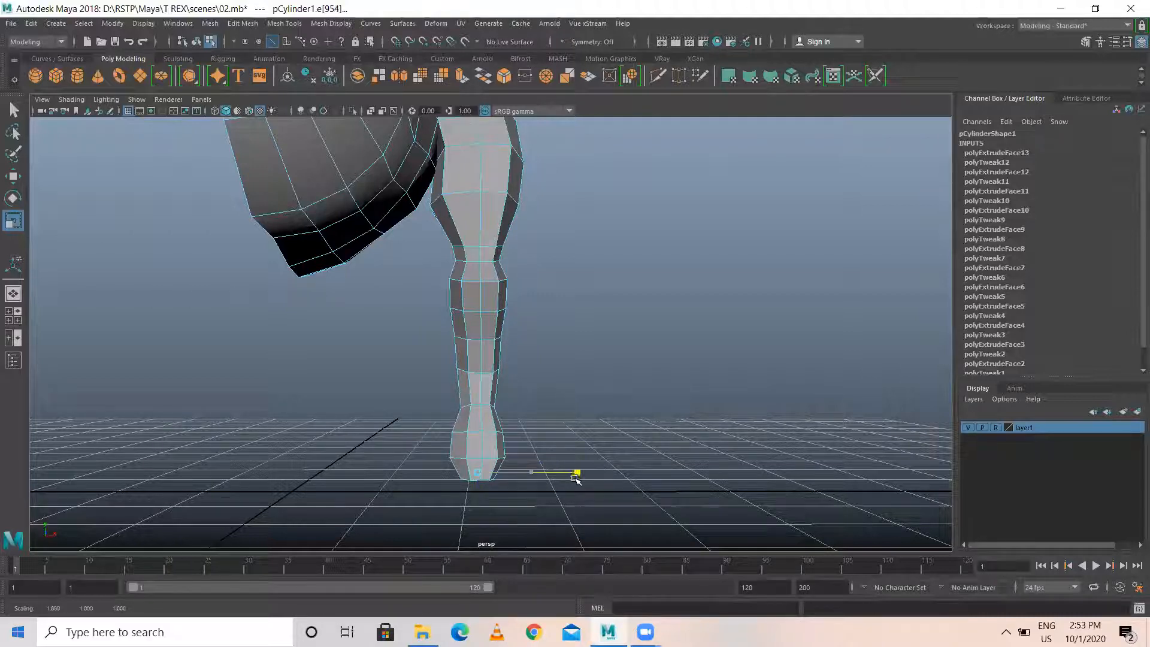
# Select the two vertices at the foot's lower front edge and scale them apart sideways.
pyautogui.keyDown('alt'); pyautogui.moveTo(601, 409); pyautogui.dragTo(569, 423); pyautogui.keyUp('alt')
pyautogui.keyDown('alt'); pyautogui.moveTo(453, 380); pyautogui.dragTo(459, 433); pyautogui.keyUp('alt')
pyautogui.moveTo(475, 424); pyautogui.dragTo(464, 251, button='right')
pyautogui.keyDown('alt'); pyautogui.moveTo(440, 333); pyautogui.dragTo(461, 467); pyautogui.keyUp('alt')
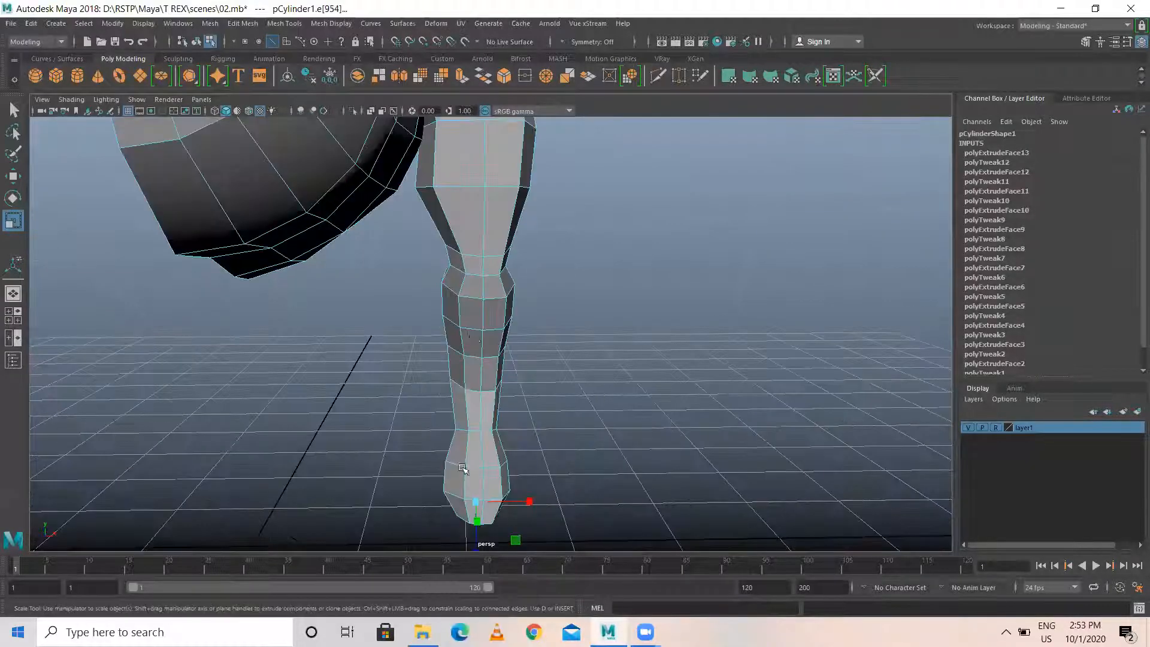
pyautogui.keyDown('alt'); pyautogui.moveTo(530, 463); pyautogui.dragTo(546, 254, button='middle'); pyautogui.keyUp('alt')
pyautogui.keyDown('alt'); pyautogui.moveTo(509, 353); pyautogui.dragTo(481, 271); pyautogui.keyUp('alt')
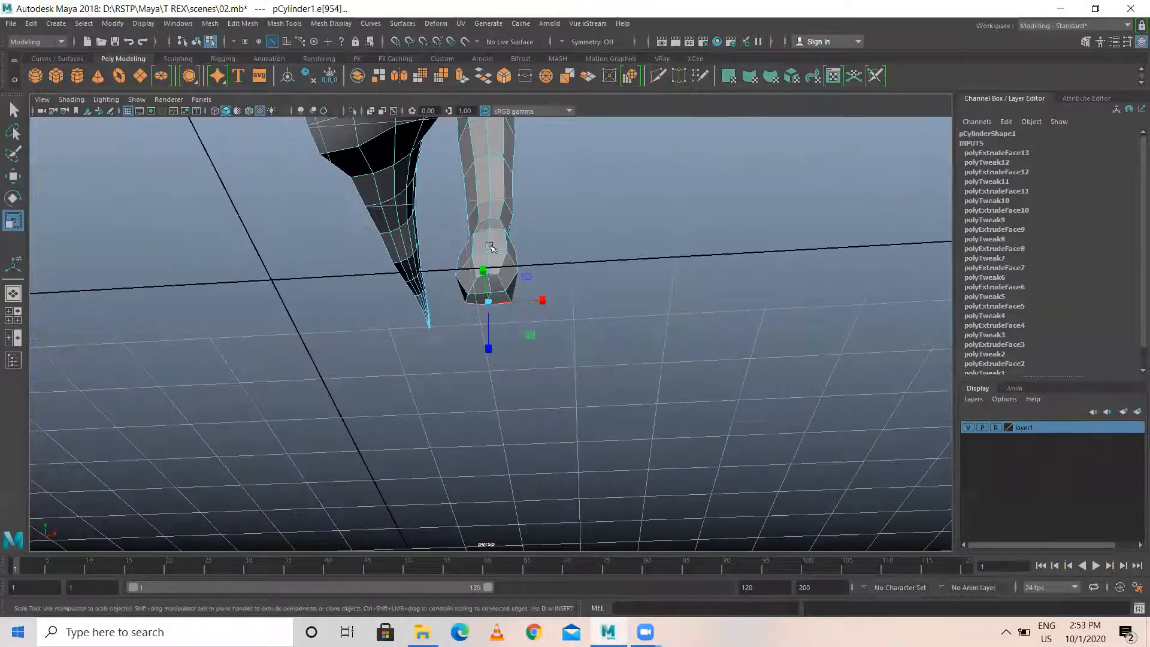
pyautogui.keyDown('alt'); pyautogui.moveTo(480, 271); pyautogui.dragTo(641, 307, button='right'); pyautogui.keyUp('alt')
pyautogui.keyDown('alt'); pyautogui.moveTo(641, 307); pyautogui.dragTo(634, 299); pyautogui.keyUp('alt')
pyautogui.moveTo(508, 222); pyautogui.dragTo(453, 227, button='right')
pyautogui.click(467, 255)
pyautogui.keyDown('shift'); pyautogui.click(500, 250); pyautogui.keyUp('shift')
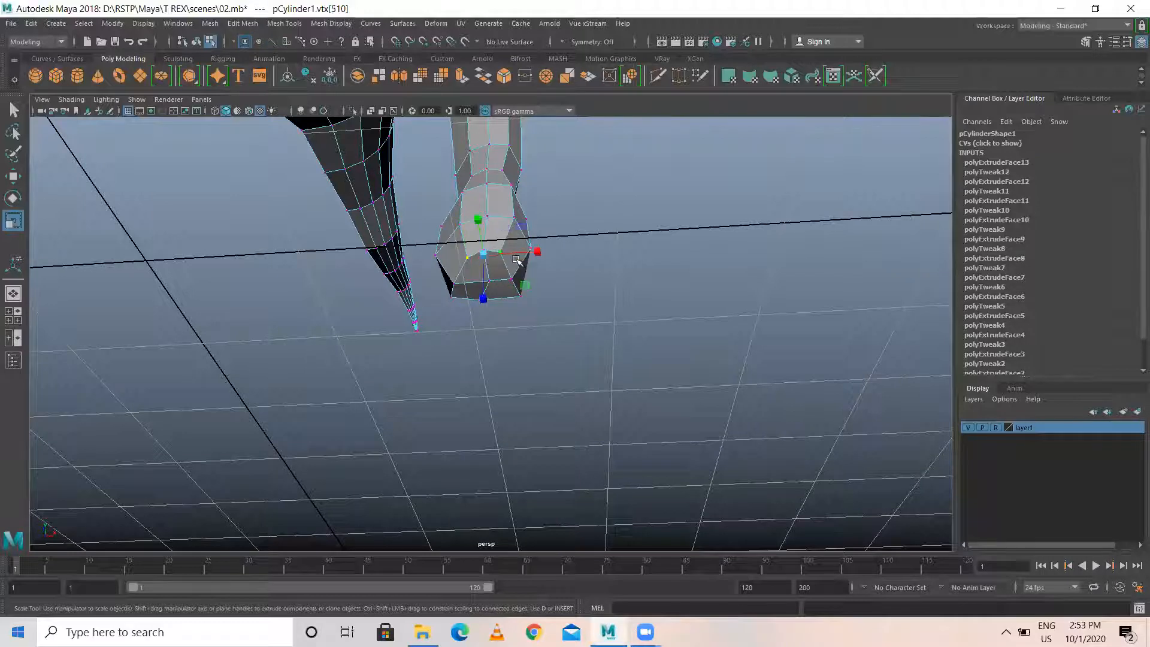
pyautogui.moveTo(533, 254); pyautogui.dragTo(463, 226)
# Spread the pair of front vertices just above the foot's lower edge sideways, and clear the selection.
pyautogui.click(512, 223)
pyautogui.keyDown('shift'); pyautogui.click(462, 223); pyautogui.keyUp('shift')
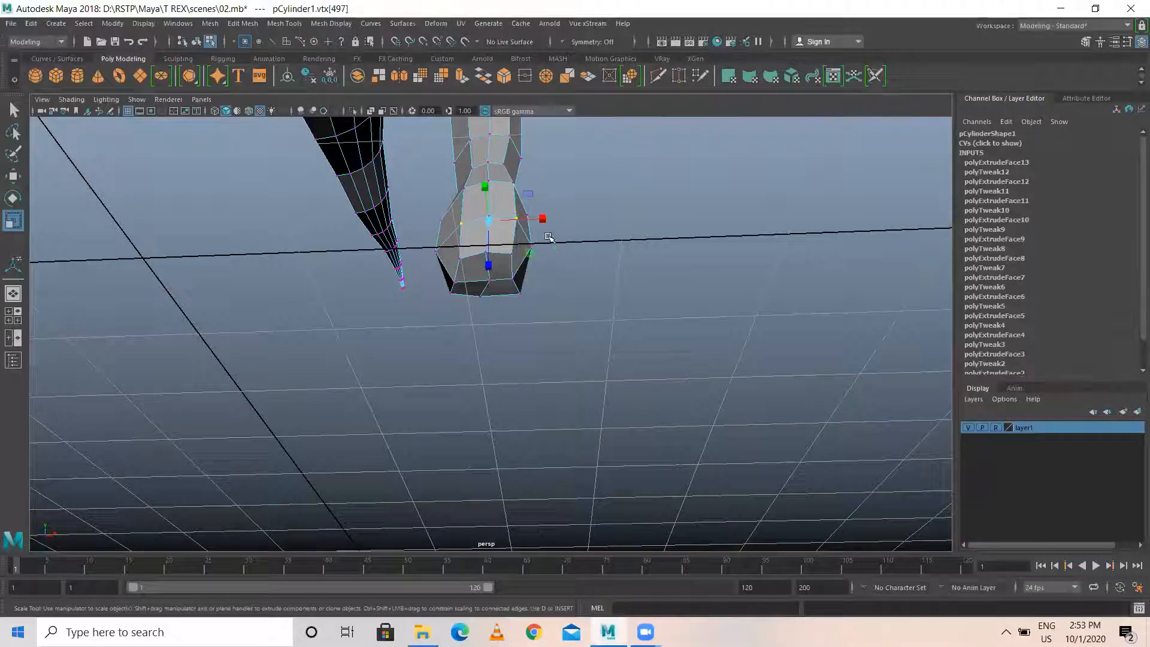
pyautogui.moveTo(542, 219); pyautogui.dragTo(555, 221)
pyautogui.click(590, 304)
pyautogui.keyDown('alt'); pyautogui.moveTo(577, 317); pyautogui.dragTo(467, 387); pyautogui.keyUp('alt')
# In the side view, select only the narrow front faces of the foot, excluding its side faces.
pyautogui.press('space')
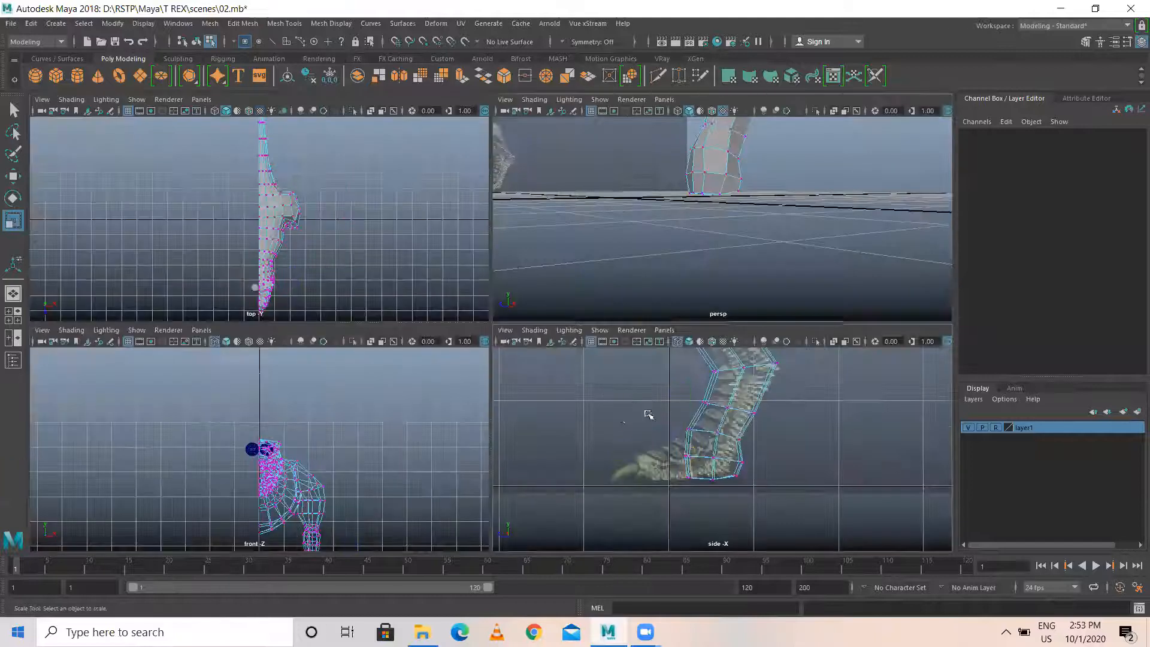
pyautogui.press('space')
pyautogui.moveTo(430, 291); pyautogui.dragTo(428, 319, button='right')
pyautogui.moveTo(408, 321); pyautogui.dragTo(459, 358)
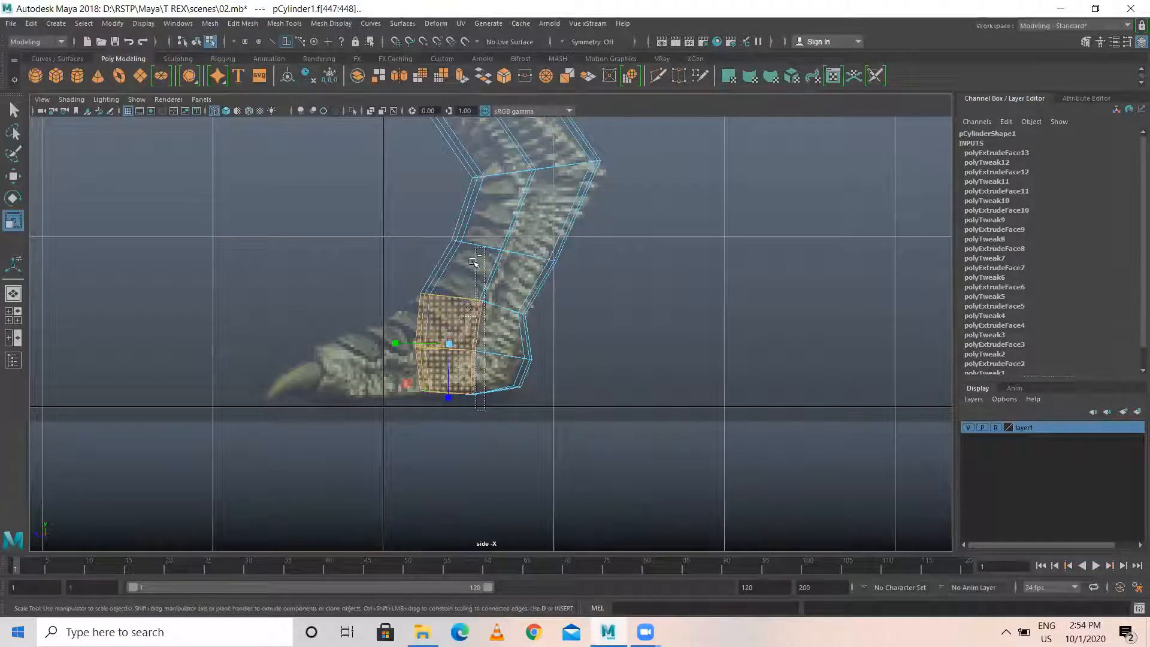
pyautogui.keyDown('ctrl'); pyautogui.moveTo(477, 259); pyautogui.dragTo(443, 326); pyautogui.keyUp('ctrl')
pyautogui.keyDown('ctrl'); pyautogui.moveTo(480, 430); pyautogui.dragTo(442, 344); pyautogui.keyUp('ctrl')
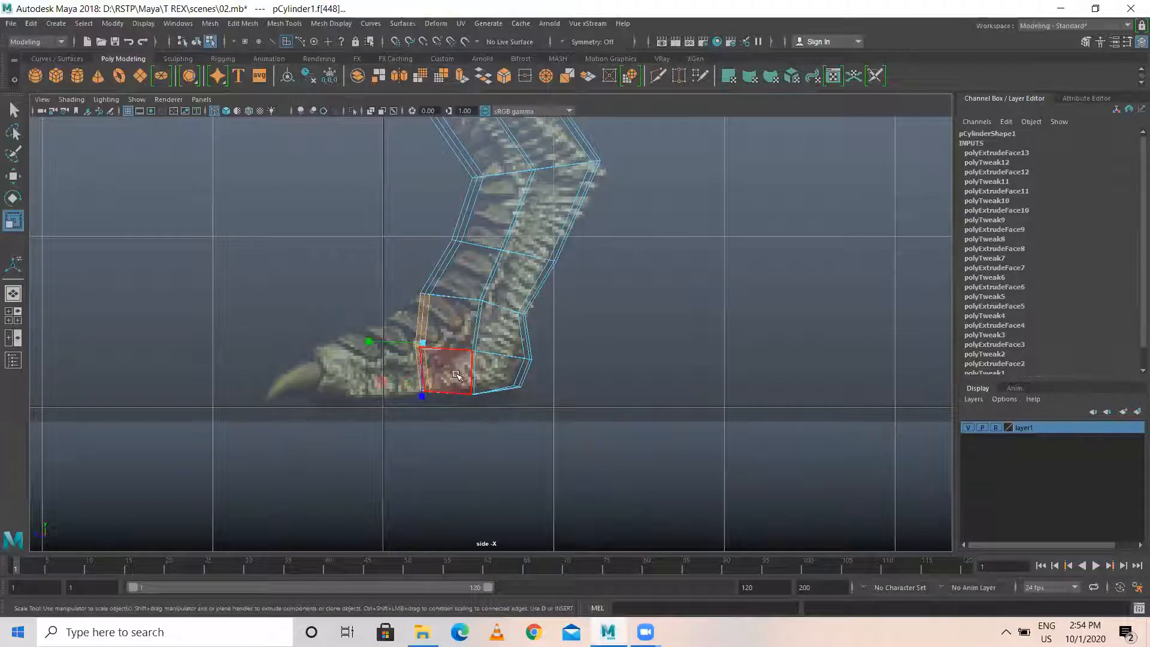
# Extrude the foot's front faces forward, then scale and lower them to follow the reference foot.
pyautogui.press('w')
pyautogui.keyDown('shift'); pyautogui.moveTo(353, 281); pyautogui.dragTo(358, 321, button='right'); pyautogui.keyUp('shift')
pyautogui.moveTo(381, 341); pyautogui.dragTo(382, 374)
pyautogui.press('r')
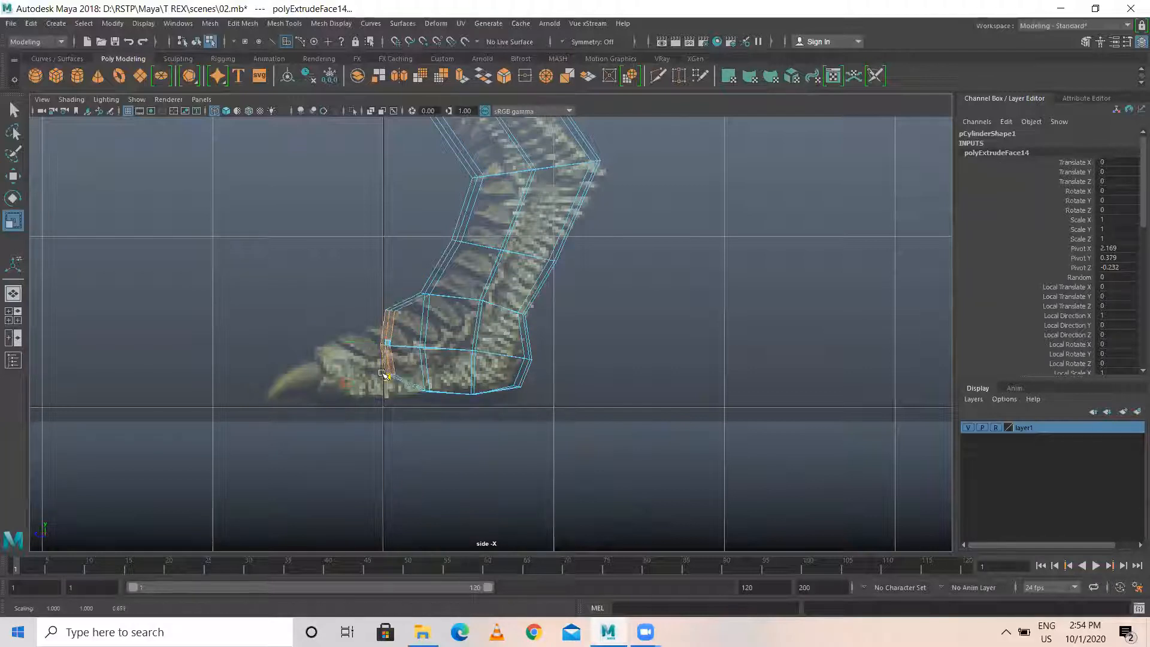
pyautogui.press('w')
pyautogui.moveTo(387, 281); pyautogui.dragTo(392, 419)
pyautogui.press('r')
pyautogui.press('w')
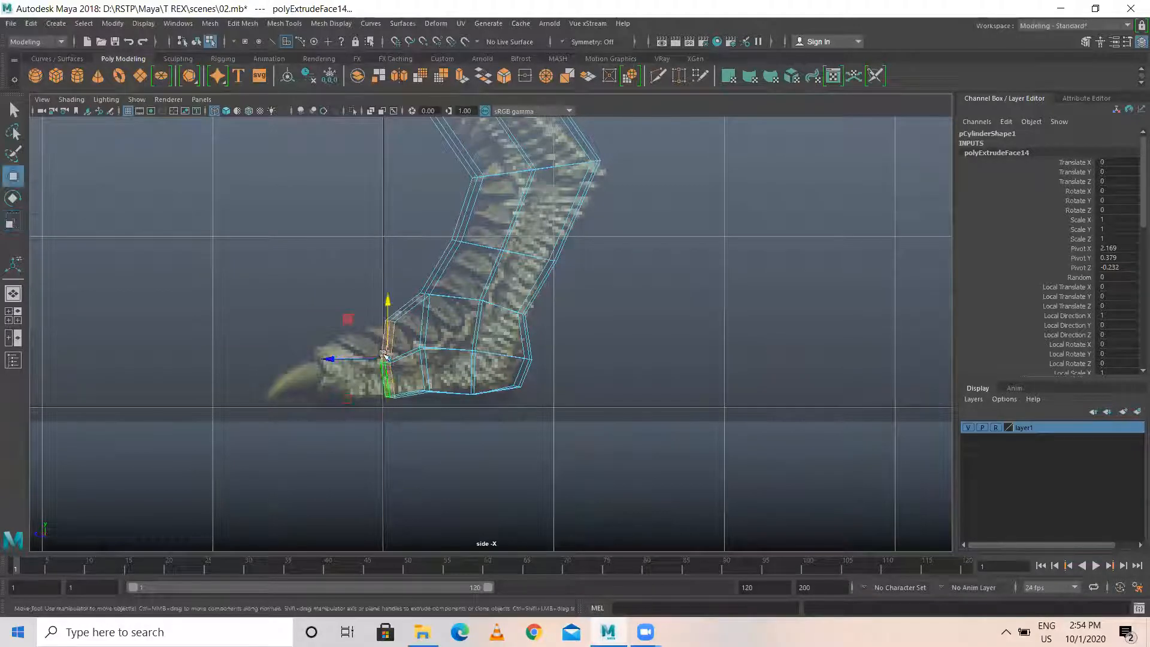
pyautogui.moveTo(387, 301); pyautogui.dragTo(387, 301)
# Extrude the front faces further toward the toes, resizing and lowering them to fit the reference outline.
pyautogui.hotkey('ctrl', 'e')
pyautogui.press('w')
pyautogui.moveTo(346, 359)
pyautogui.mouseDown()
pyautogui.moveTo(297, 374)
pyautogui.moveTo(346, 360)
pyautogui.moveTo(333, 358)
pyautogui.mouseUp()
pyautogui.press('r')
pyautogui.press('w')
pyautogui.moveTo(343, 304)
pyautogui.mouseDown()
pyautogui.moveTo(341, 320)
pyautogui.moveTo(341, 307)
pyautogui.mouseUp()
# Extrude the toe faces up to the base of the claw, then shrink and lower them to the ground line.
pyautogui.hotkey('ctrl', 'e')
pyautogui.press('w')
pyautogui.moveTo(306, 365)
pyautogui.mouseDown()
pyautogui.moveTo(269, 375)
pyautogui.moveTo(298, 368)
pyautogui.mouseUp()
pyautogui.press('r')
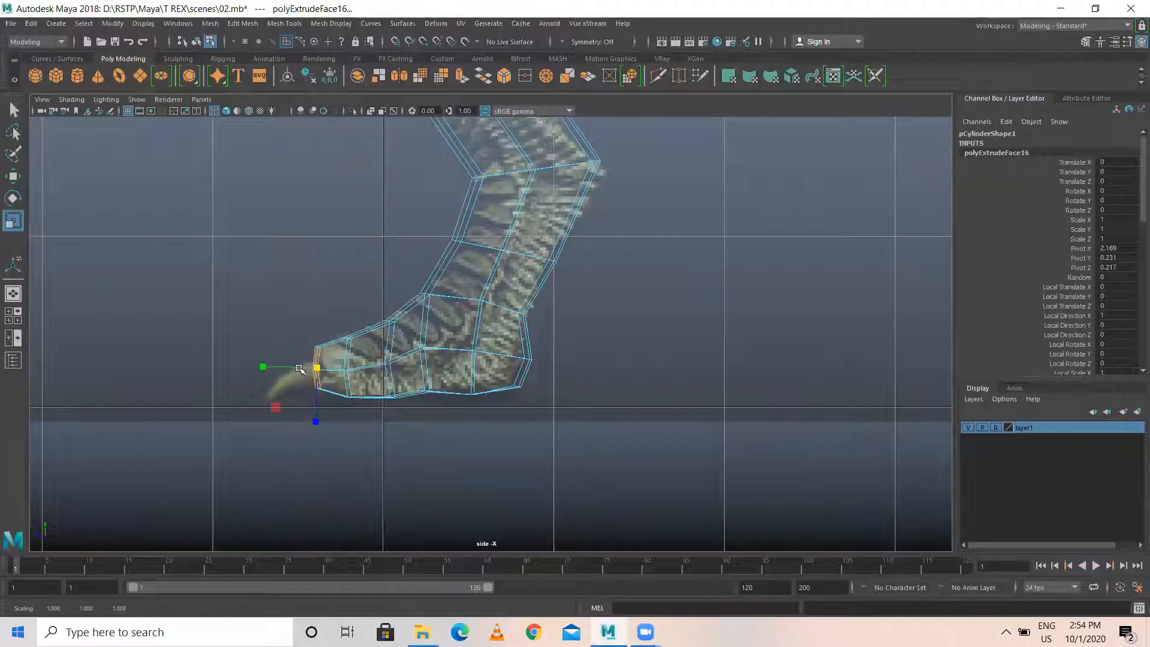
pyautogui.press('w')
pyautogui.moveTo(316, 308); pyautogui.dragTo(315, 319)
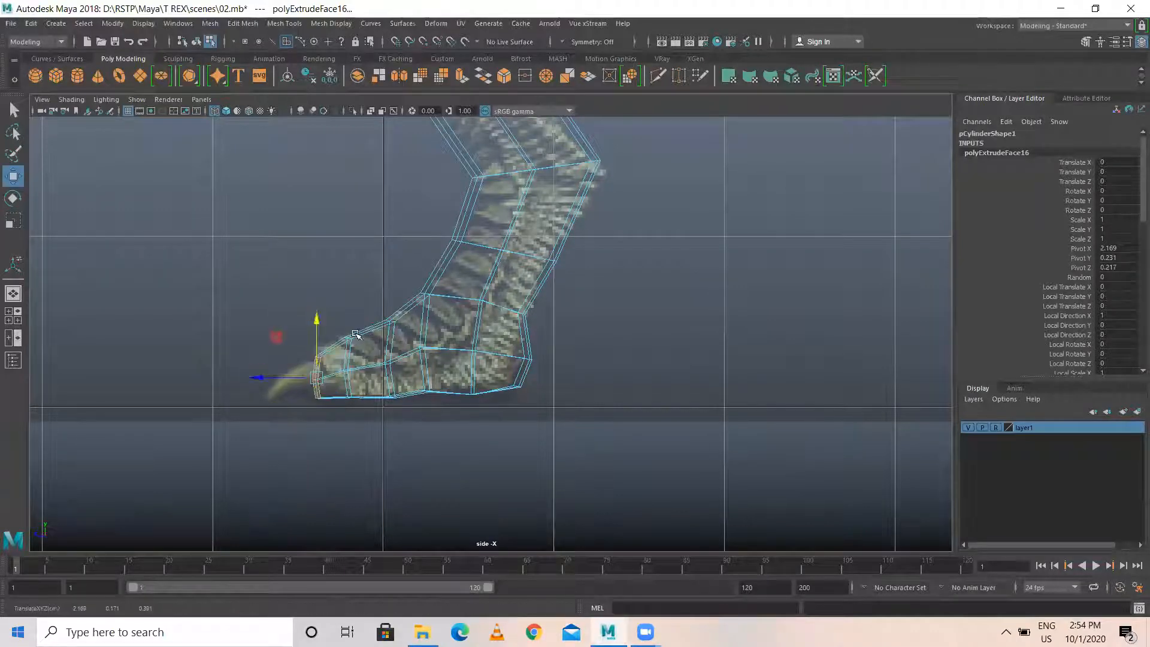
# Adjust the toe's upper and bottom vertices in the side view to match the reference foot outline.
pyautogui.moveTo(384, 333); pyautogui.dragTo(317, 328, button='right')
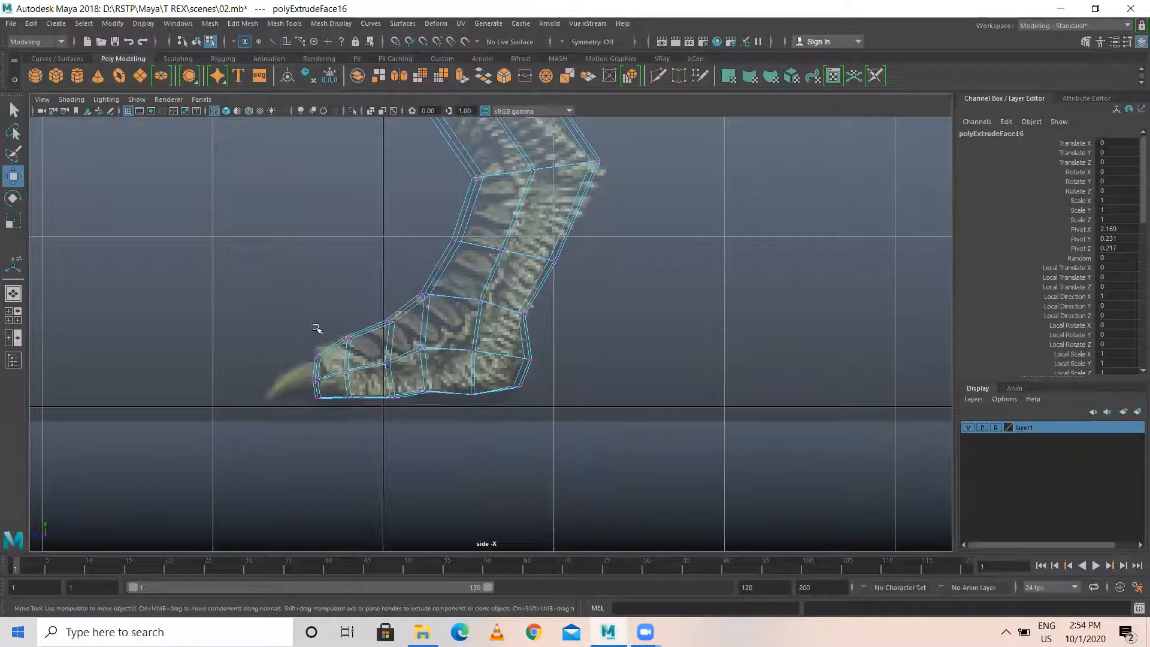
pyautogui.moveTo(325, 363); pyautogui.dragTo(363, 412)
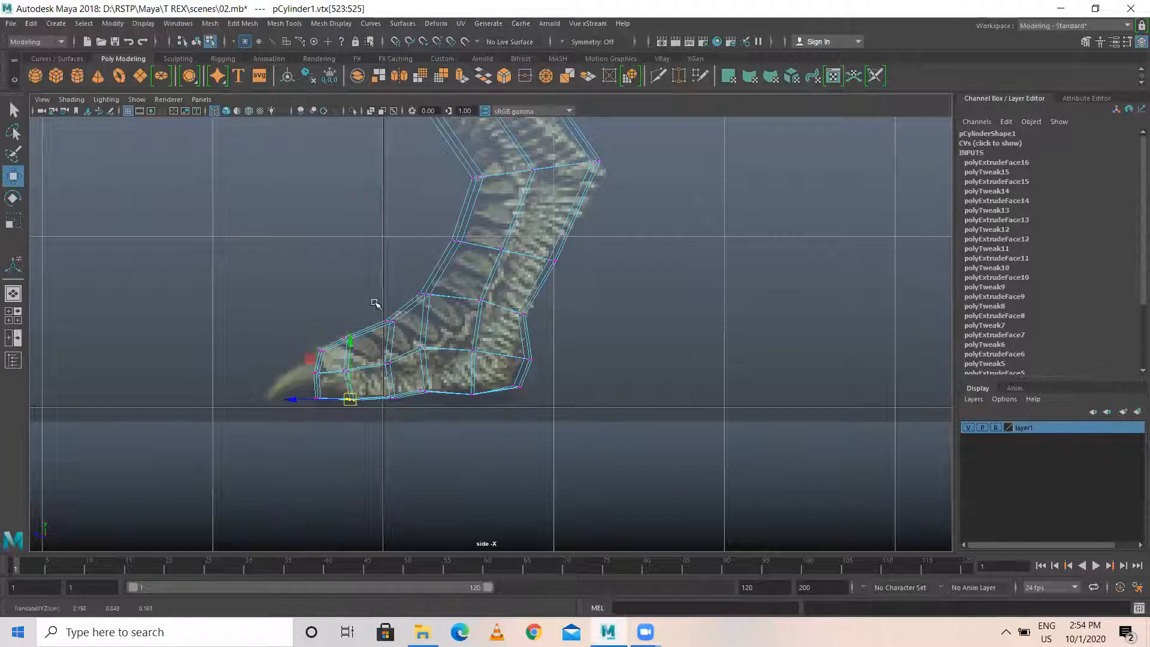
pyautogui.moveTo(380, 313); pyautogui.dragTo(415, 325)
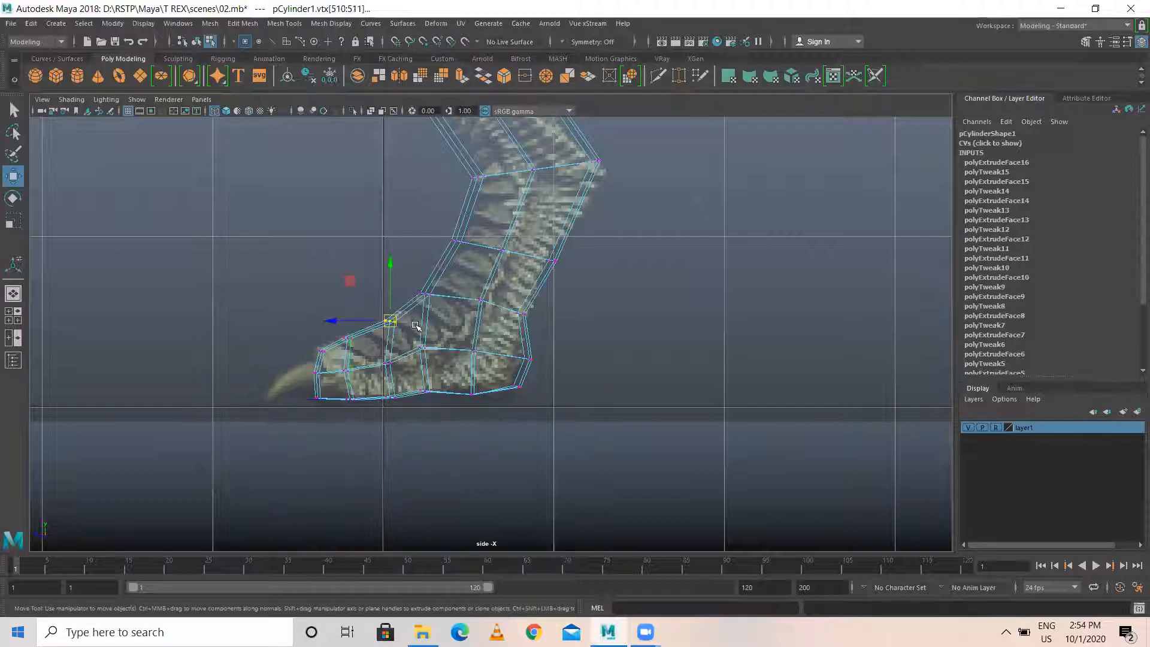
pyautogui.click(433, 328)
# Compare the whole model with the side reference and examine the extruded foot from above in the perspective view.
pyautogui.scroll(-6, 541, 272)
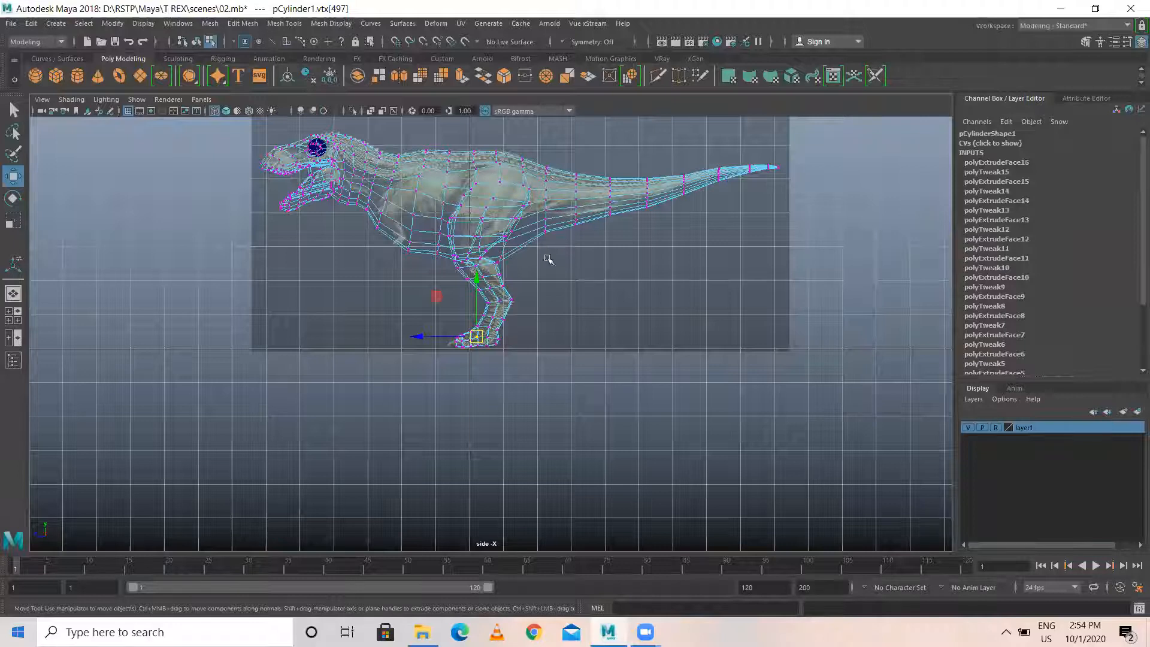
pyautogui.scroll(4, 566, 232)
pyautogui.press('space')
pyautogui.press('space')
pyautogui.scroll(-4, 616, 269)
pyautogui.keyDown('alt'); pyautogui.moveTo(512, 281); pyautogui.dragTo(500, 353); pyautogui.keyUp('alt')
pyautogui.scroll(3, 498, 347)
pyautogui.keyDown('alt'); pyautogui.moveTo(498, 347); pyautogui.dragTo(472, 328, button='middle'); pyautogui.keyUp('alt')
pyautogui.scroll(3, 476, 365)
pyautogui.keyDown('alt'); pyautogui.moveTo(470, 314); pyautogui.dragTo(471, 343); pyautogui.keyUp('alt')
pyautogui.keyDown('alt'); pyautogui.moveTo(471, 342); pyautogui.dragTo(473, 278, button='middle'); pyautogui.keyUp('alt')
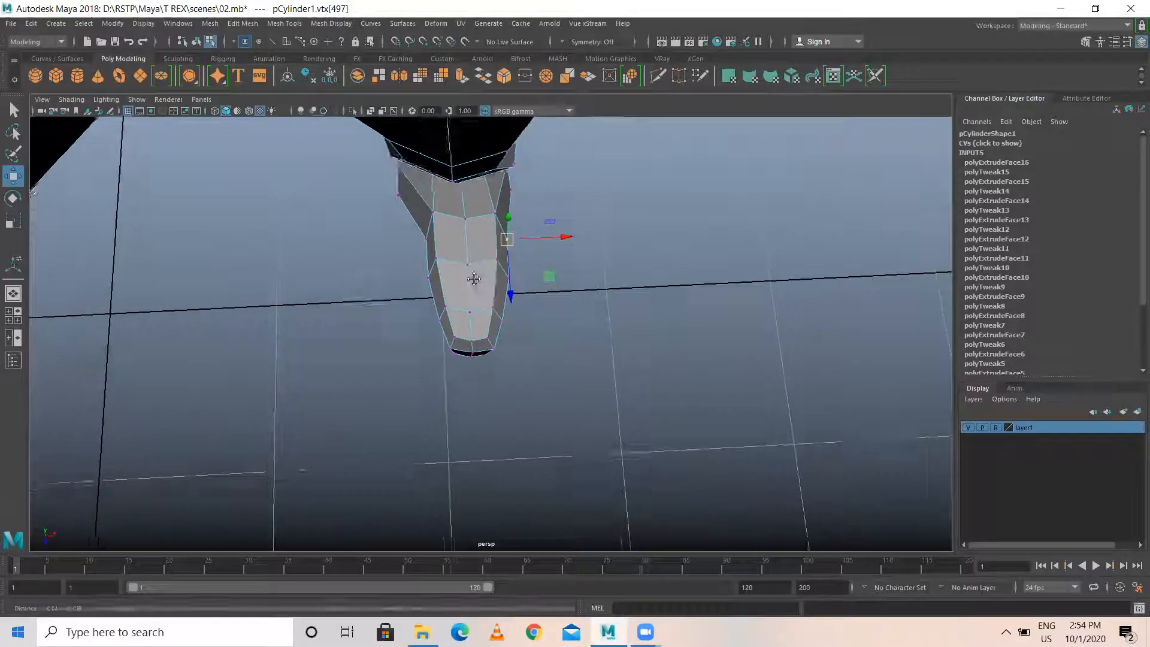
# Adjust the foot's upper edge and side vertices in the perspective view, then scale the vertices of the front foot section.
pyautogui.keyDown('alt'); pyautogui.moveTo(474, 278); pyautogui.dragTo(456, 268); pyautogui.keyUp('alt')
pyautogui.moveTo(455, 264); pyautogui.dragTo(454, 232, button='right')
pyautogui.click(451, 239)
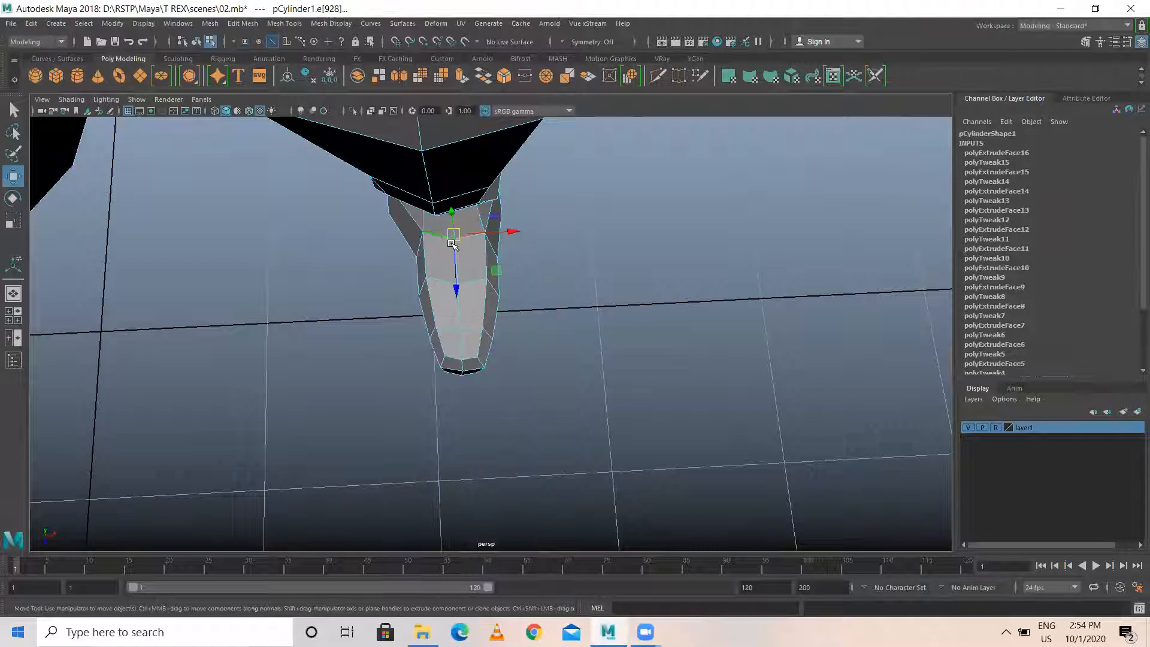
pyautogui.keyDown('alt'); pyautogui.moveTo(466, 277); pyautogui.dragTo(436, 277); pyautogui.keyUp('alt')
pyautogui.moveTo(529, 181); pyautogui.dragTo(473, 181, button='right')
pyautogui.click(531, 207)
pyautogui.keyDown('alt'); pyautogui.moveTo(541, 167); pyautogui.dragTo(520, 157); pyautogui.keyUp('alt')
pyautogui.moveTo(535, 288); pyautogui.dragTo(534, 288)
pyautogui.keyDown('alt'); pyautogui.moveTo(535, 288); pyautogui.dragTo(481, 225); pyautogui.keyUp('alt')
pyautogui.press('r')
pyautogui.moveTo(509, 282); pyautogui.dragTo(509, 282)
# In the side view, move the knee's rear vertices up and inward and its front vertices down and back.
pyautogui.keyDown('alt'); pyautogui.moveTo(510, 282); pyautogui.dragTo(466, 270); pyautogui.keyUp('alt')
pyautogui.keyDown('alt'); pyautogui.moveTo(449, 316); pyautogui.dragTo(503, 258); pyautogui.keyUp('alt')
pyautogui.scroll(-5, 570, 246)
pyautogui.keyDown('alt'); pyautogui.moveTo(572, 216); pyautogui.dragTo(579, 302, button='middle'); pyautogui.keyUp('alt')
pyautogui.press('space')
pyautogui.press('space')
pyautogui.scroll(5, 581, 339)
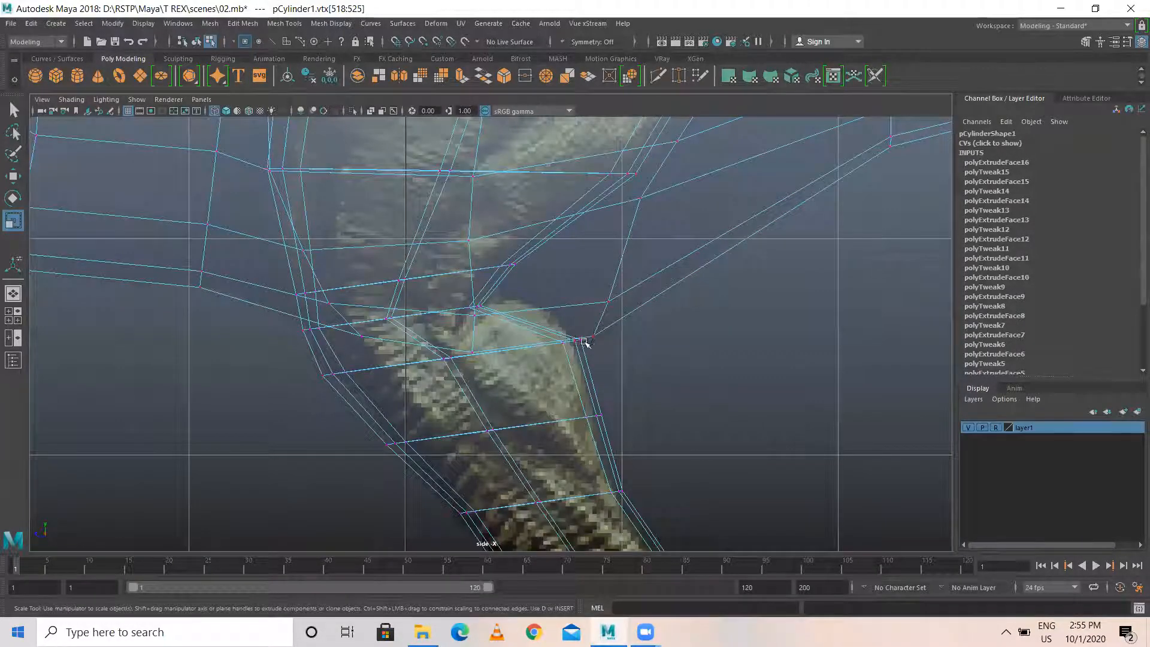
pyautogui.press('w')
pyautogui.moveTo(577, 342); pyautogui.dragTo(568, 337)
pyautogui.moveTo(306, 351); pyautogui.dragTo(364, 410)
pyautogui.moveTo(333, 376); pyautogui.dragTo(350, 390)
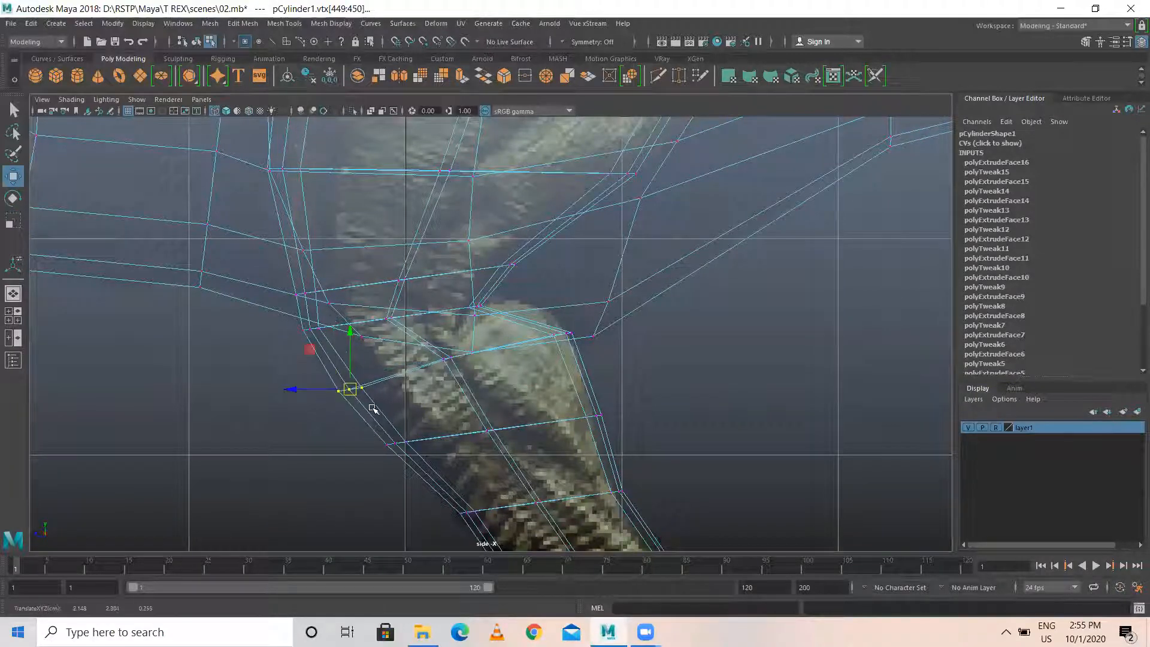
# Insert an edge loop around the leg at the knee, between the lower thigh and the upper shin.
pyautogui.click(281, 26)
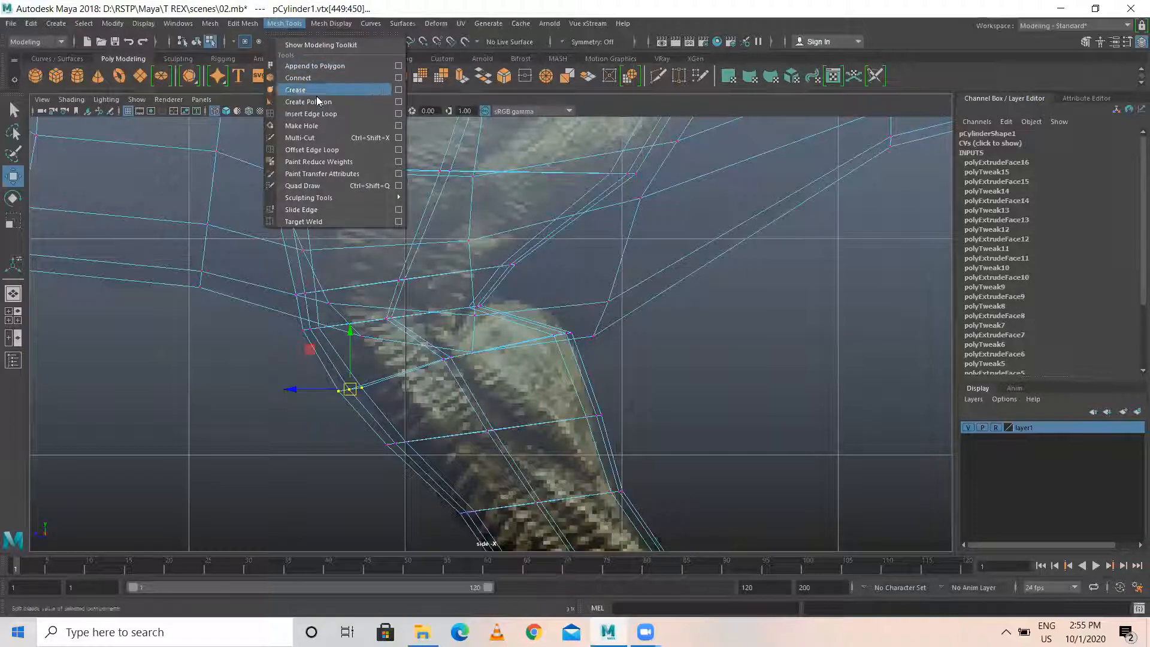
pyautogui.click(324, 113)
pyautogui.click(520, 329)
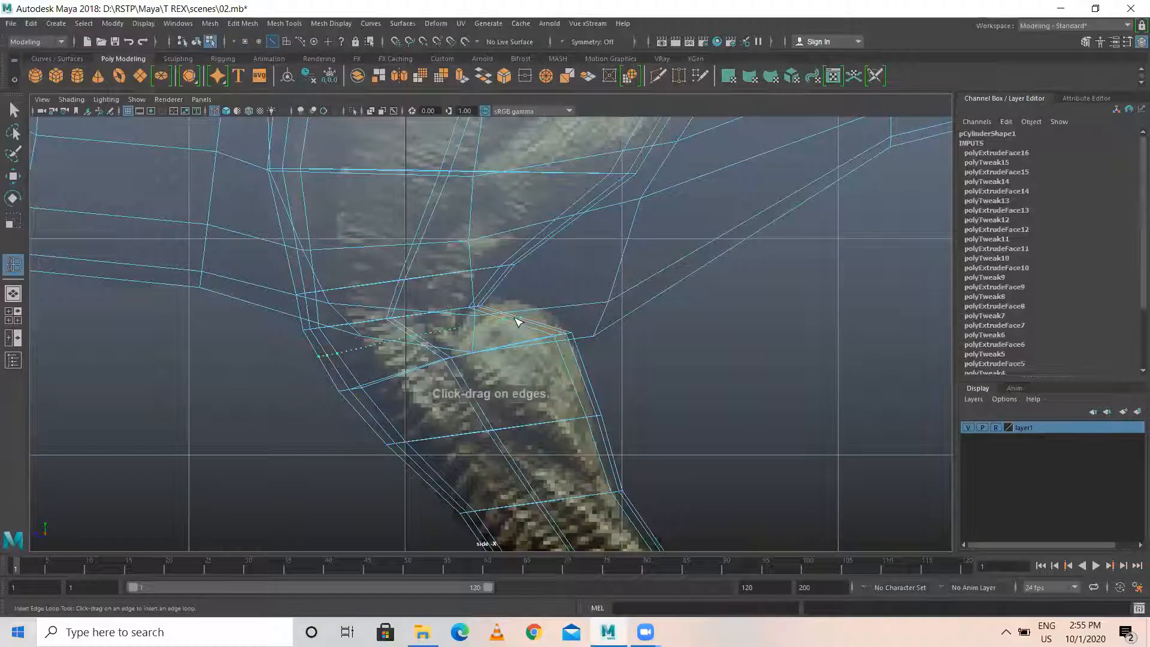
pyautogui.press('w')
pyautogui.moveTo(515, 290); pyautogui.dragTo(460, 291, button='right')
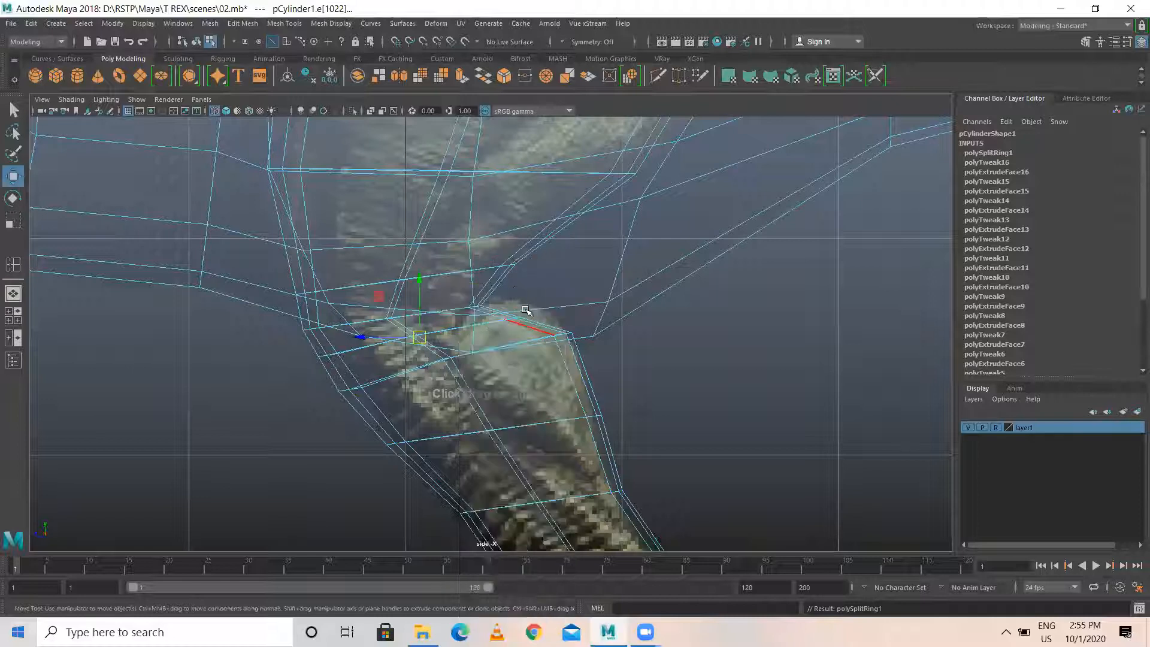
# In the side view, move the new knee loop's upper, front, middle and rear vertices to follow the reference outline.
pyautogui.moveTo(494, 329); pyautogui.dragTo(474, 298)
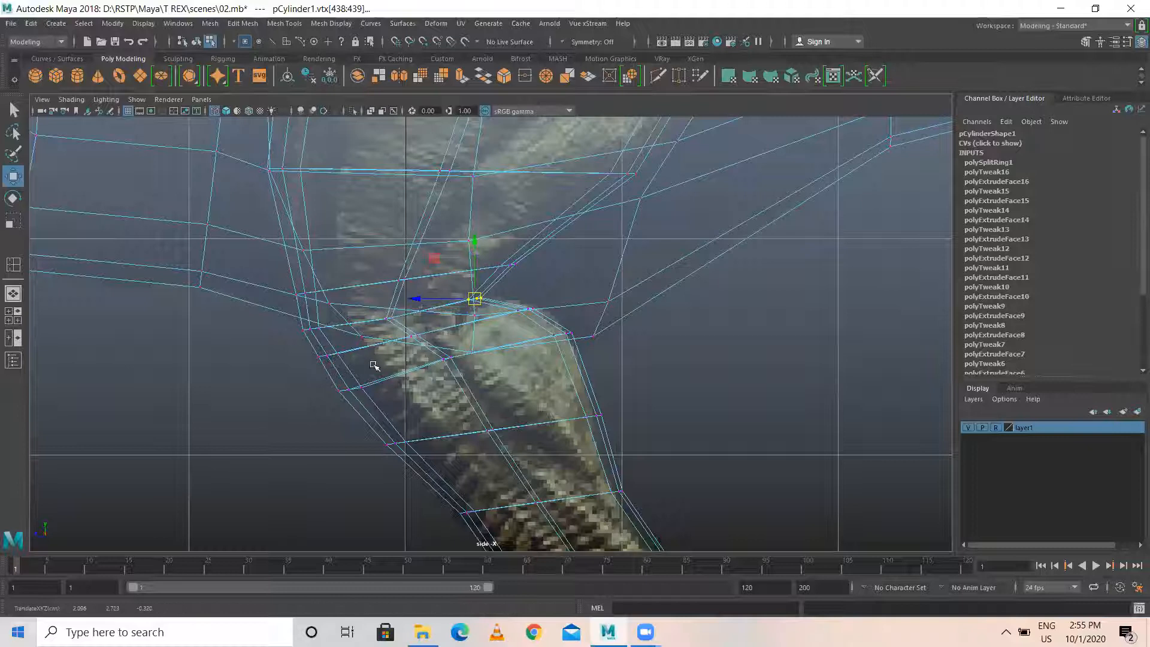
pyautogui.moveTo(303, 349); pyautogui.dragTo(362, 401)
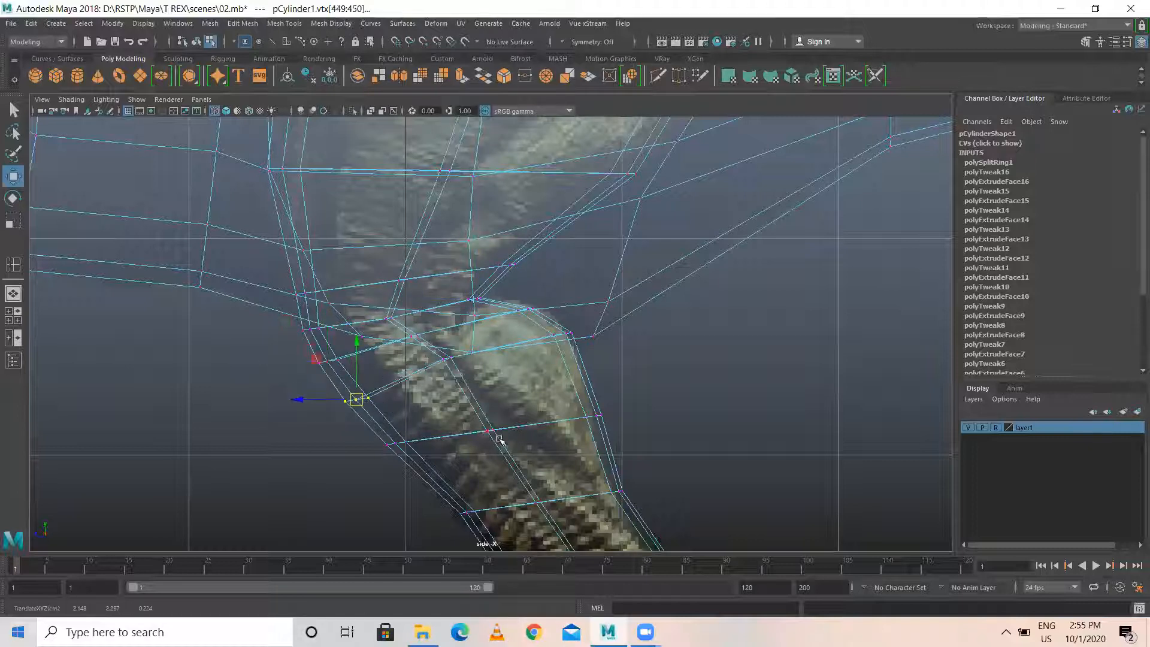
pyautogui.moveTo(473, 418); pyautogui.dragTo(510, 424)
pyautogui.moveTo(433, 349); pyautogui.dragTo(453, 364)
pyautogui.moveTo(542, 327); pyautogui.dragTo(580, 351)
pyautogui.moveTo(565, 334); pyautogui.dragTo(573, 337)
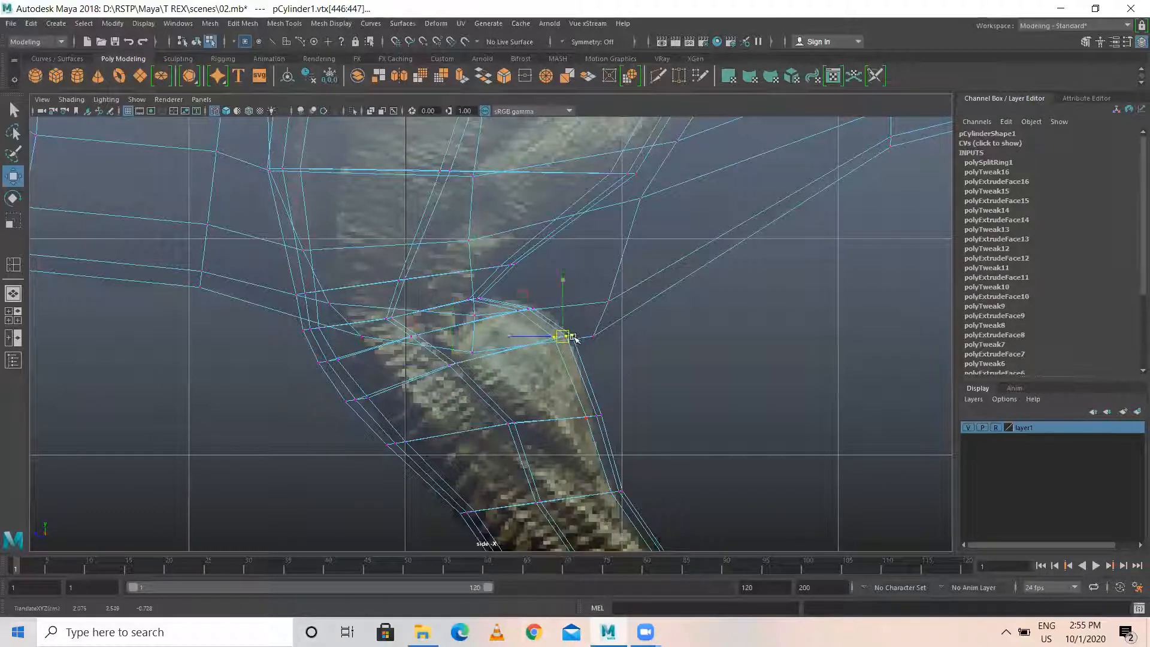
# Raise the middle and rear vertices of the mid-shin row and shift the calf's side vertices forward in the side view.
pyautogui.moveTo(523, 487); pyautogui.dragTo(553, 510)
pyautogui.moveTo(544, 504); pyautogui.dragTo(570, 480)
pyautogui.moveTo(572, 399); pyautogui.dragTo(590, 421)
pyautogui.moveTo(599, 483)
pyautogui.mouseDown()
pyautogui.moveTo(629, 503)
pyautogui.moveTo(601, 464)
pyautogui.moveTo(601, 476)
pyautogui.mouseUp()
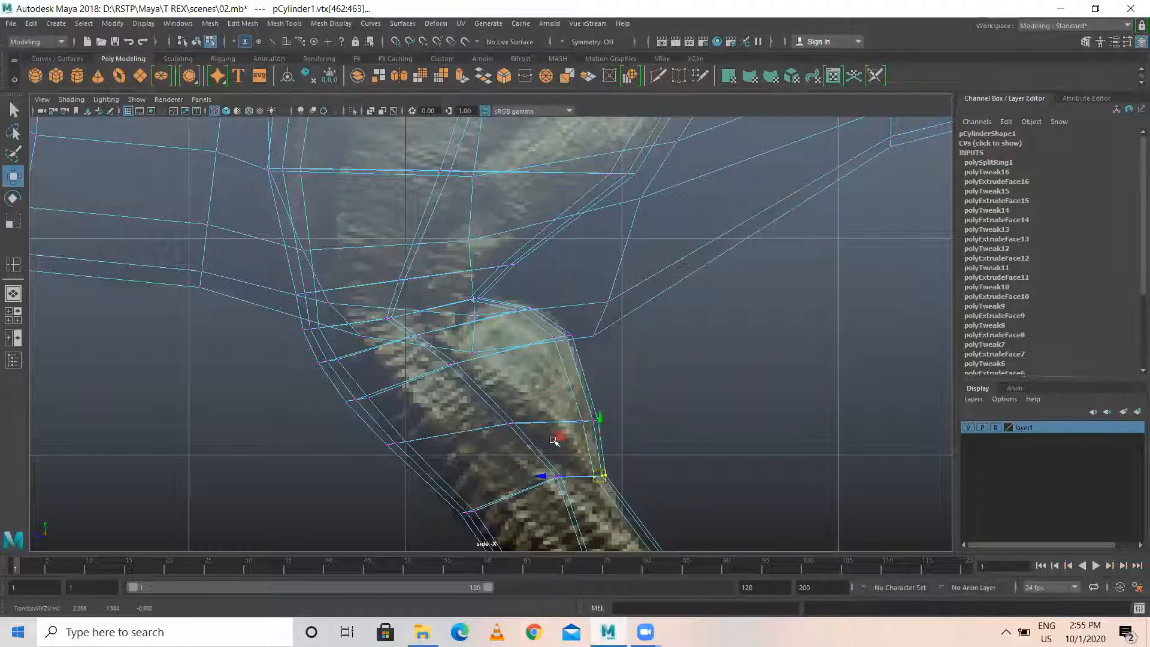
pyautogui.moveTo(543, 330)
pyautogui.mouseDown()
pyautogui.moveTo(558, 348)
pyautogui.moveTo(517, 348)
pyautogui.moveTo(524, 320)
pyautogui.mouseUp()
pyautogui.moveTo(518, 310); pyautogui.dragTo(490, 325)
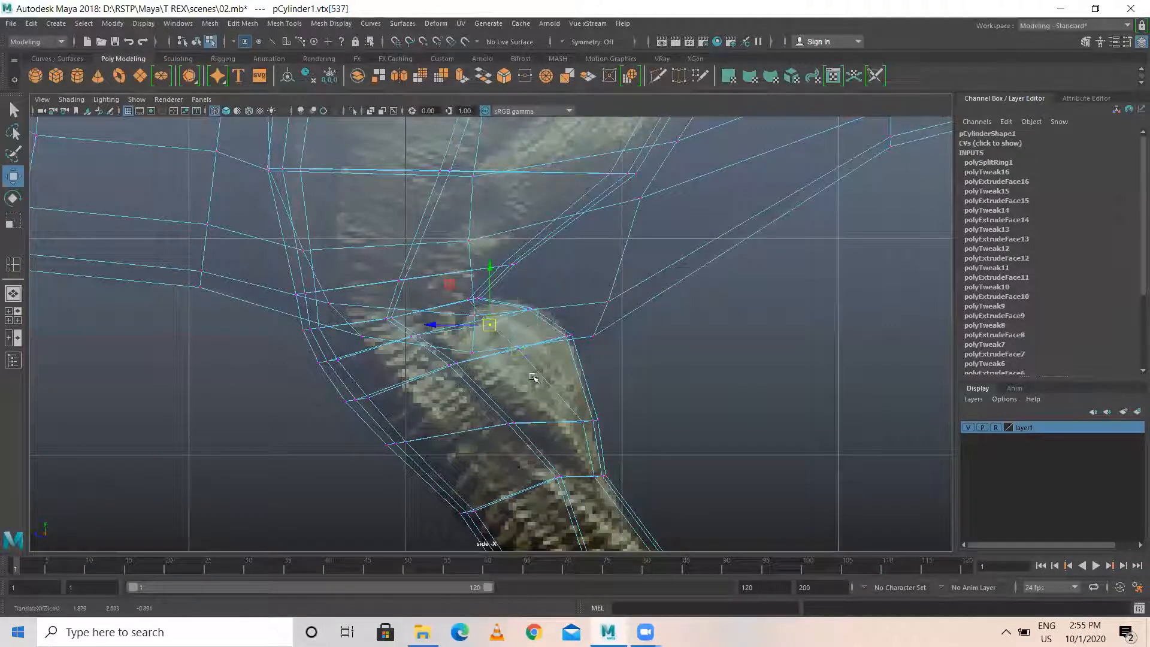
pyautogui.moveTo(584, 411); pyautogui.dragTo(558, 435)
# Select the column of vertices along the side of the calf and examine the knee from behind in the perspective view.
pyautogui.moveTo(481, 316); pyautogui.dragTo(516, 352)
pyautogui.keyDown('shift'); pyautogui.moveTo(544, 421); pyautogui.dragTo(568, 436); pyautogui.keyUp('shift')
pyautogui.press('space')
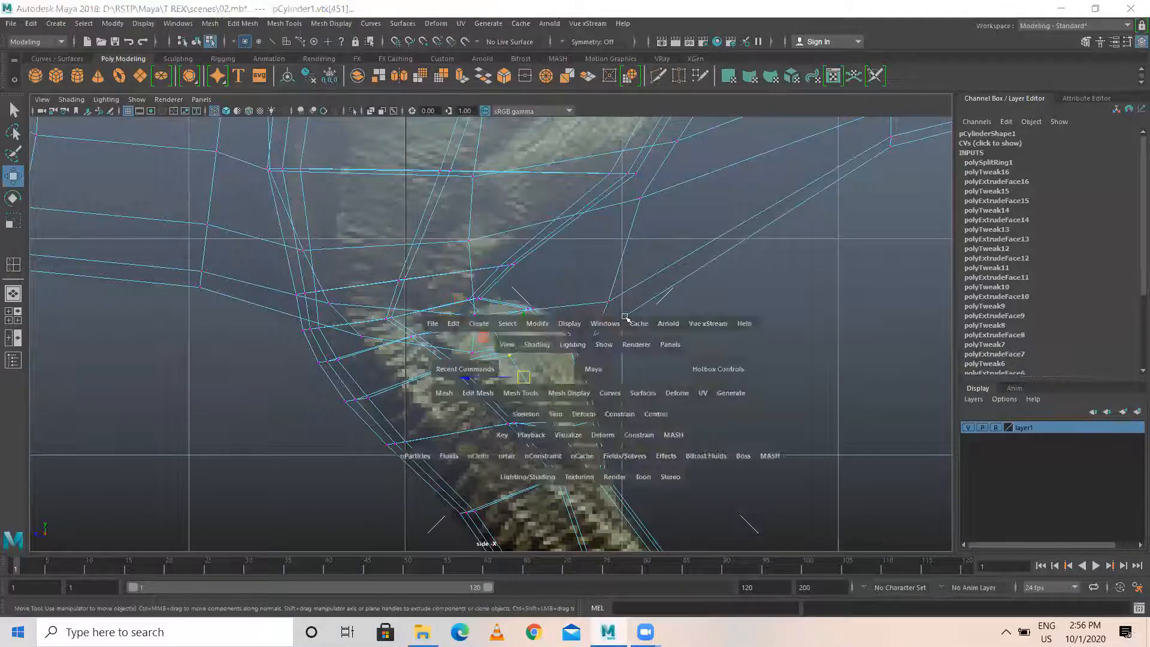
pyautogui.press('space')
pyautogui.keyDown('alt'); pyautogui.moveTo(616, 288); pyautogui.dragTo(546, 209); pyautogui.keyUp('alt')
pyautogui.scroll(5, 679, 278)
pyautogui.keyDown('alt'); pyautogui.moveTo(630, 219); pyautogui.dragTo(615, 421, button='middle'); pyautogui.keyUp('alt')
pyautogui.keyDown('alt'); pyautogui.moveTo(543, 359); pyautogui.dragTo(522, 282); pyautogui.keyUp('alt')
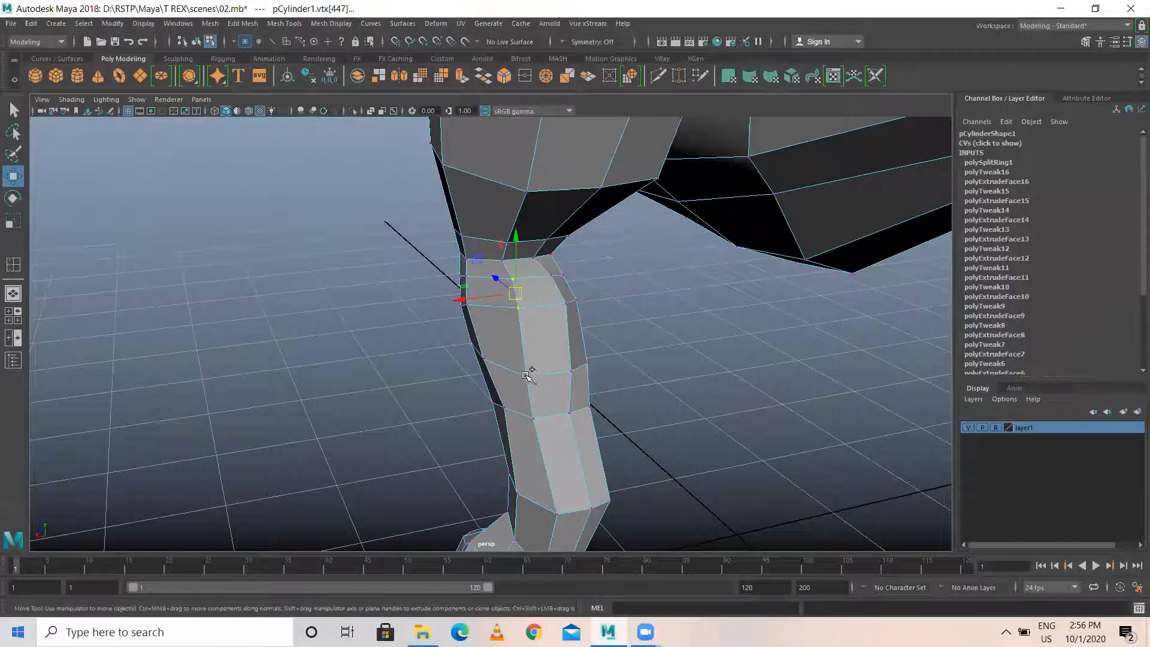
pyautogui.press('space')
pyautogui.press('space')
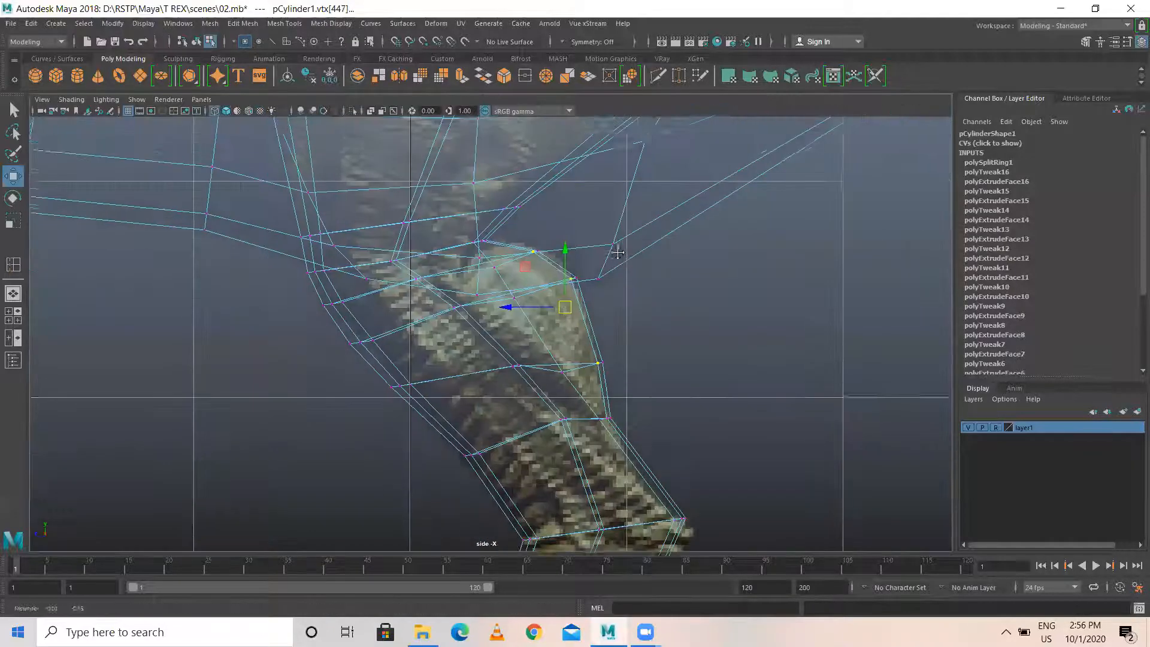
# In the side view, reposition the knee and calf side vertices individually so their column curves evenly from the knee down the shin.
pyautogui.keyDown('alt'); pyautogui.moveTo(617, 253); pyautogui.dragTo(617, 245, button='middle'); pyautogui.keyUp('alt')
pyautogui.moveTo(565, 298); pyautogui.dragTo(539, 309)
pyautogui.click(507, 253)
pyautogui.moveTo(507, 253); pyautogui.dragTo(523, 279)
pyautogui.click(544, 280)
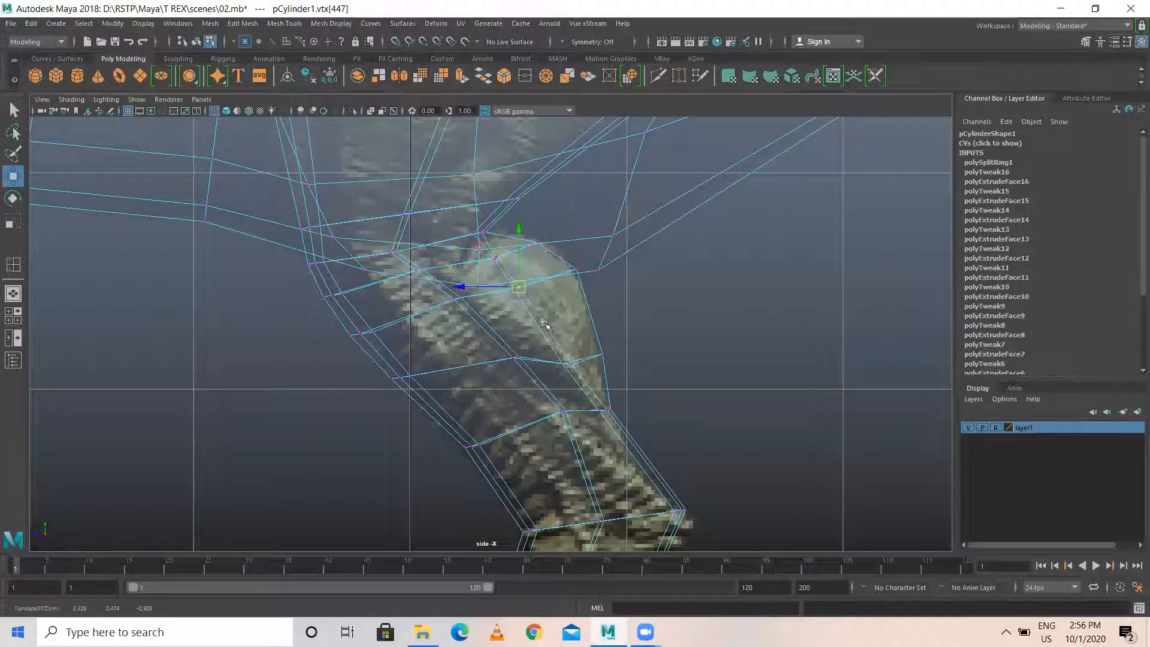
pyautogui.click(567, 363)
pyautogui.moveTo(567, 363); pyautogui.dragTo(569, 366)
pyautogui.moveTo(555, 349); pyautogui.dragTo(578, 376)
pyautogui.moveTo(568, 364); pyautogui.dragTo(569, 346)
pyautogui.moveTo(506, 269); pyautogui.dragTo(525, 291)
pyautogui.moveTo(484, 246)
pyautogui.mouseDown()
pyautogui.moveTo(505, 265)
pyautogui.moveTo(503, 254)
pyautogui.mouseUp()
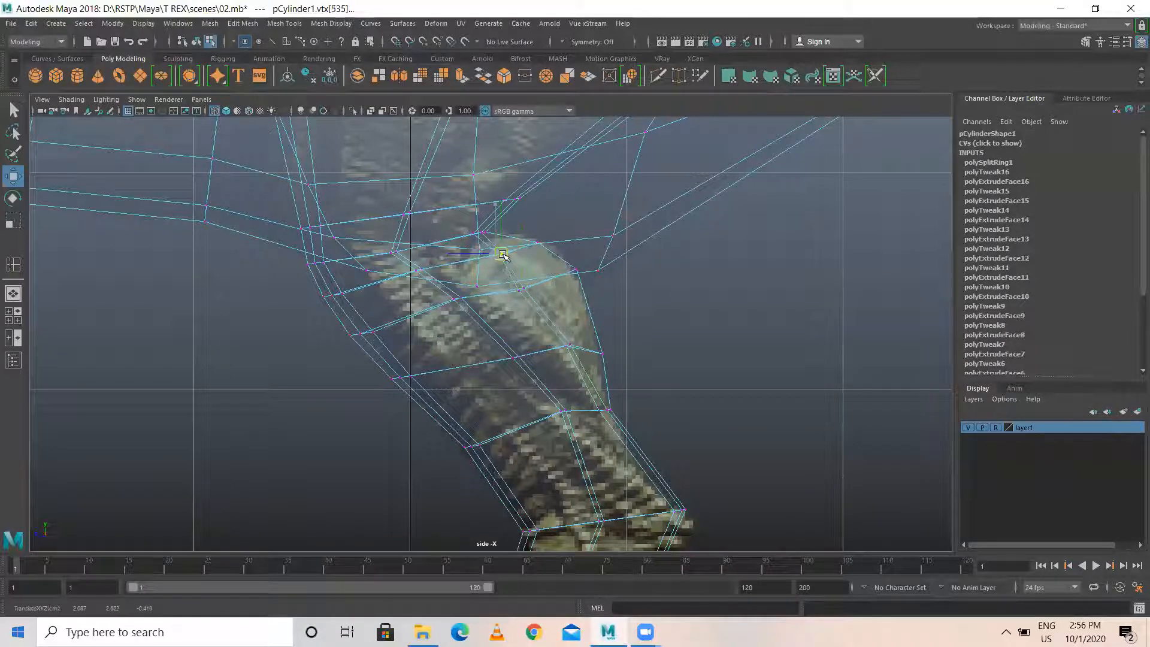
# Select the calf's column of side vertices and scale it across the leg's width in the perspective view.
pyautogui.click(532, 300)
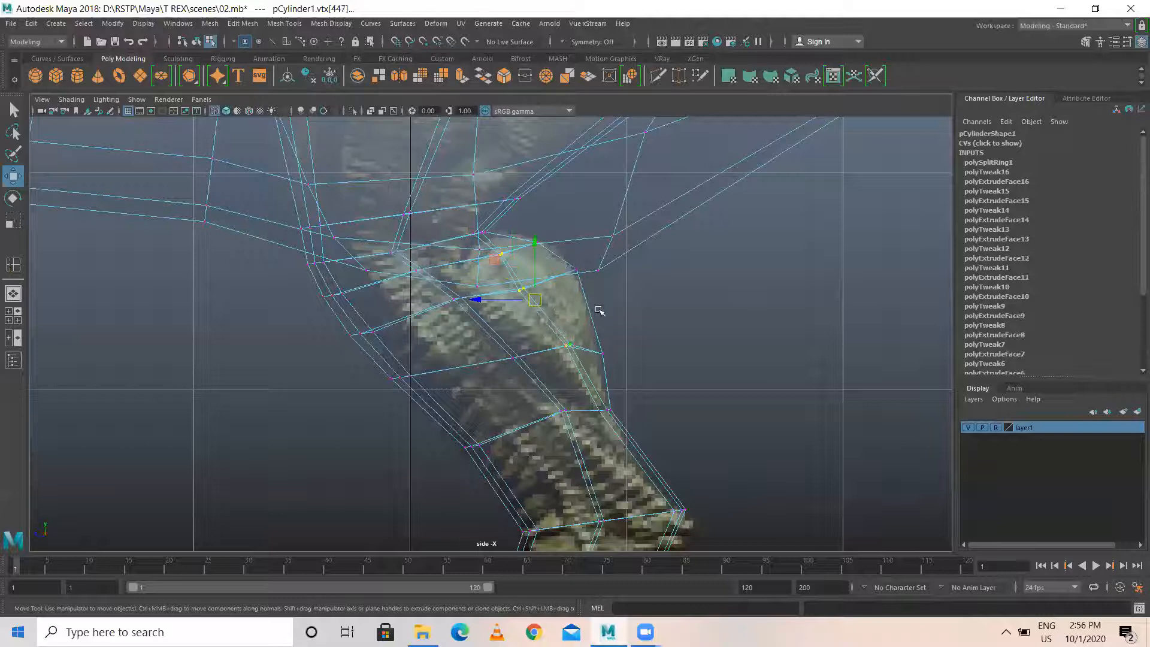
pyautogui.press('space')
pyautogui.press('space')
pyautogui.keyDown('alt'); pyautogui.moveTo(591, 326); pyautogui.dragTo(545, 322); pyautogui.keyUp('alt')
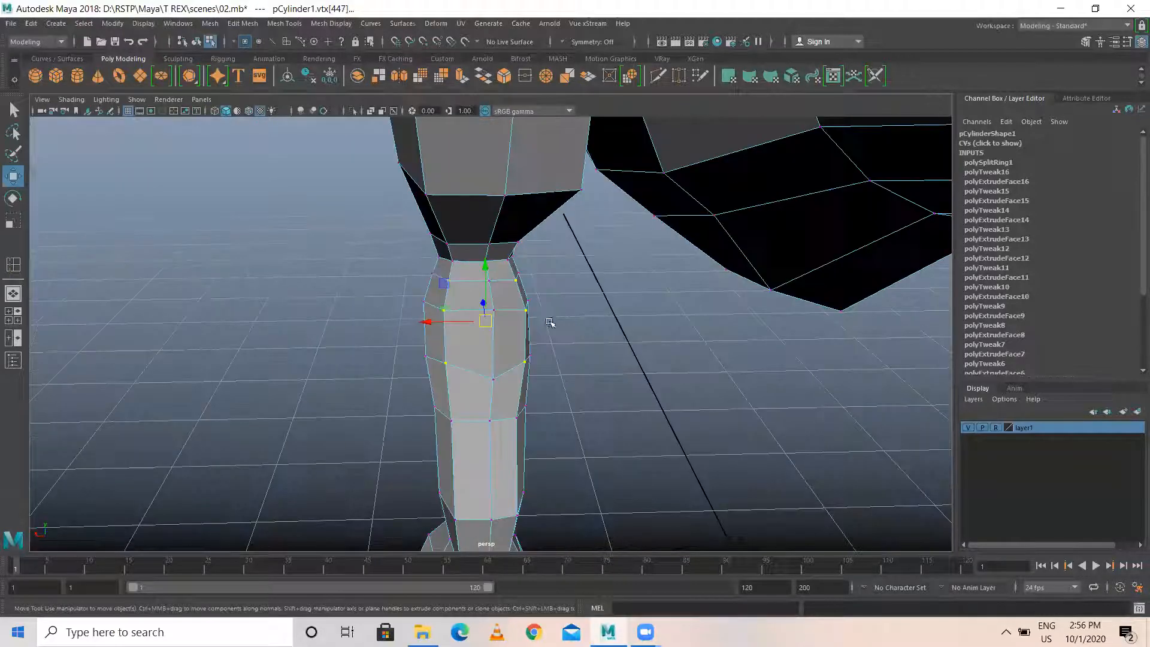
pyautogui.press('r')
pyautogui.moveTo(421, 324); pyautogui.dragTo(559, 354)
# In the side view, move the calf's side vertices closer to its rear edge and nudge the upper shin's middle vertices backward.
pyautogui.press('space')
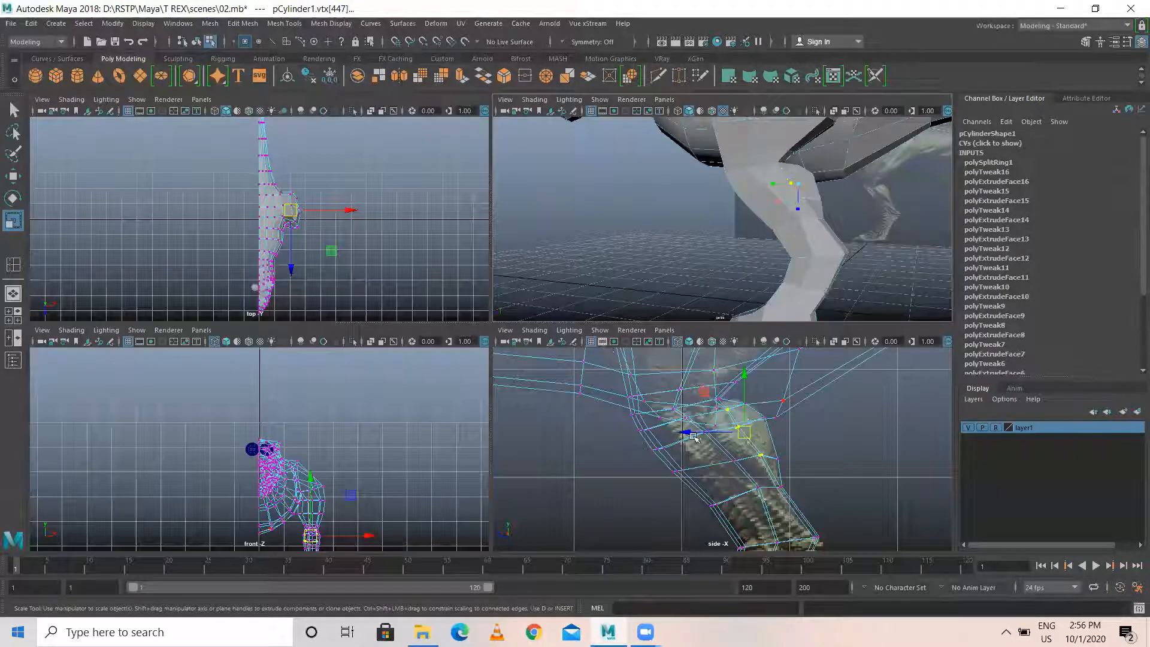
pyautogui.press('space')
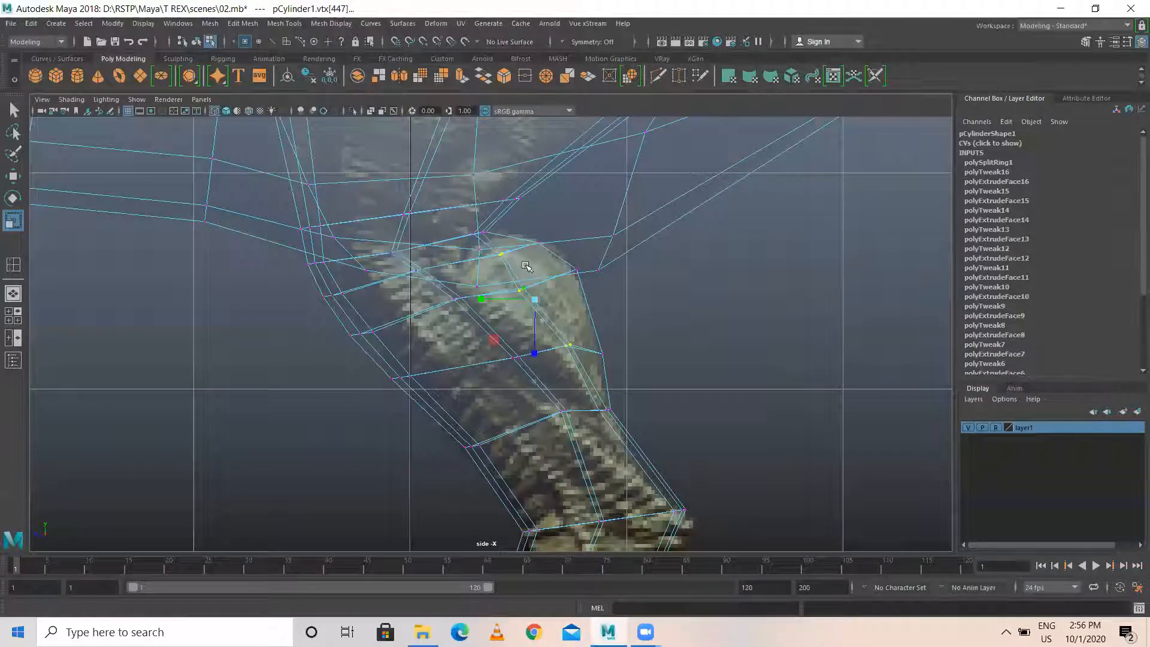
pyautogui.click(577, 270)
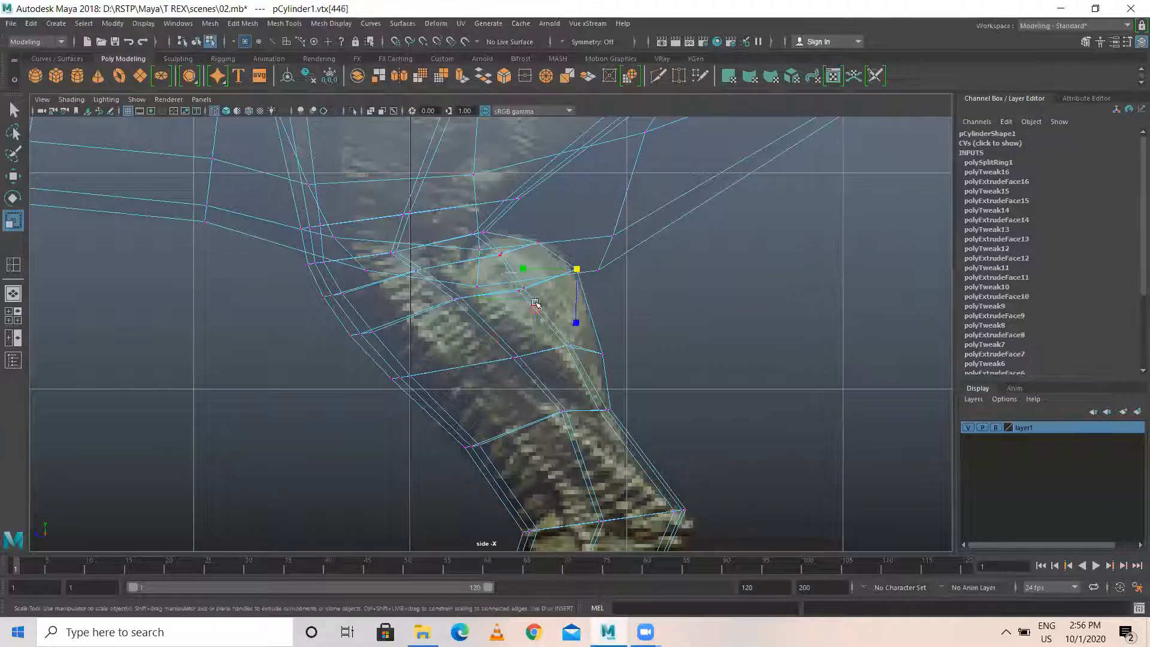
pyautogui.press('w')
pyautogui.moveTo(522, 292); pyautogui.dragTo(545, 275)
pyautogui.moveTo(493, 248)
pyautogui.mouseDown()
pyautogui.moveTo(509, 264)
pyautogui.moveTo(515, 248)
pyautogui.mouseUp()
pyautogui.moveTo(584, 353); pyautogui.dragTo(525, 356)
pyautogui.click(519, 357)
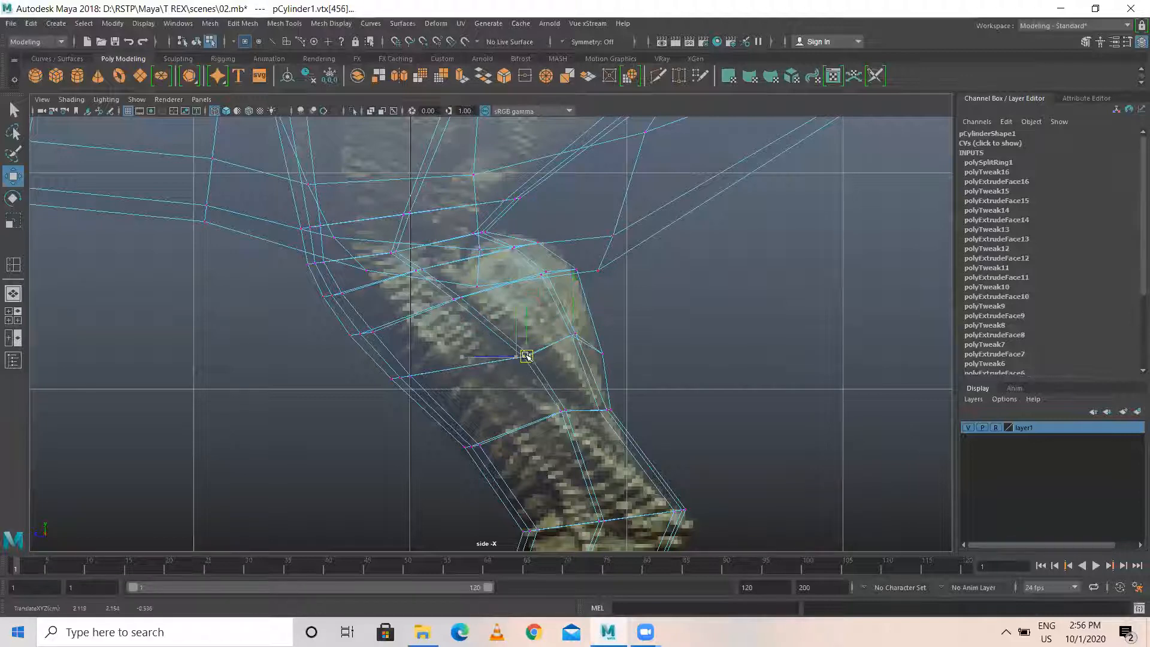
# Shift the knee's middle vertices backward and adjust the vertices at the top rear of the knee in the side view.
pyautogui.click(462, 300)
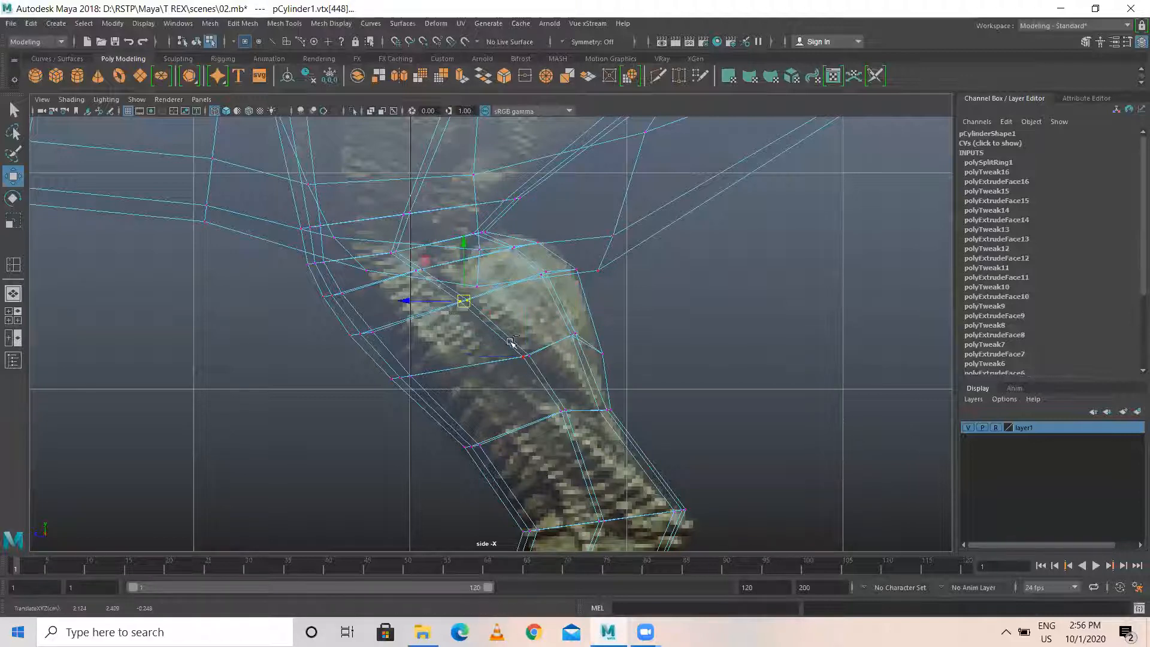
pyautogui.click(416, 267)
pyautogui.moveTo(371, 232); pyautogui.dragTo(403, 267)
pyautogui.hotkey('ctrl', 'z')
pyautogui.moveTo(391, 253); pyautogui.dragTo(408, 249)
pyautogui.click(456, 299)
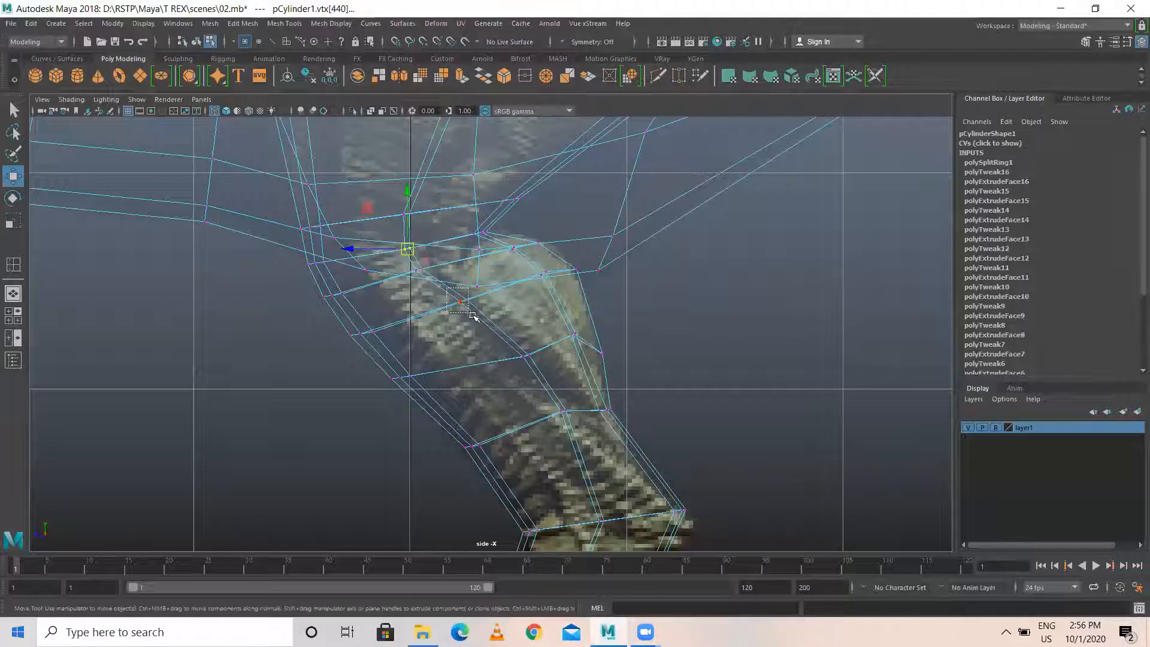
pyautogui.keyDown('shift'); pyautogui.click(414, 276); pyautogui.keyUp('shift')
pyautogui.moveTo(432, 276); pyautogui.dragTo(433, 278)
pyautogui.moveTo(425, 275); pyautogui.dragTo(454, 267)
pyautogui.moveTo(505, 238)
pyautogui.mouseDown()
pyautogui.moveTo(540, 254)
pyautogui.moveTo(521, 239)
pyautogui.mouseUp()
# Select the middle column of vertices from the knee to the mid-shin and scale it across the leg's width.
pyautogui.moveTo(430, 256); pyautogui.dragTo(477, 311)
pyautogui.keyDown('shift'); pyautogui.moveTo(515, 346); pyautogui.dragTo(545, 377); pyautogui.keyUp('shift')
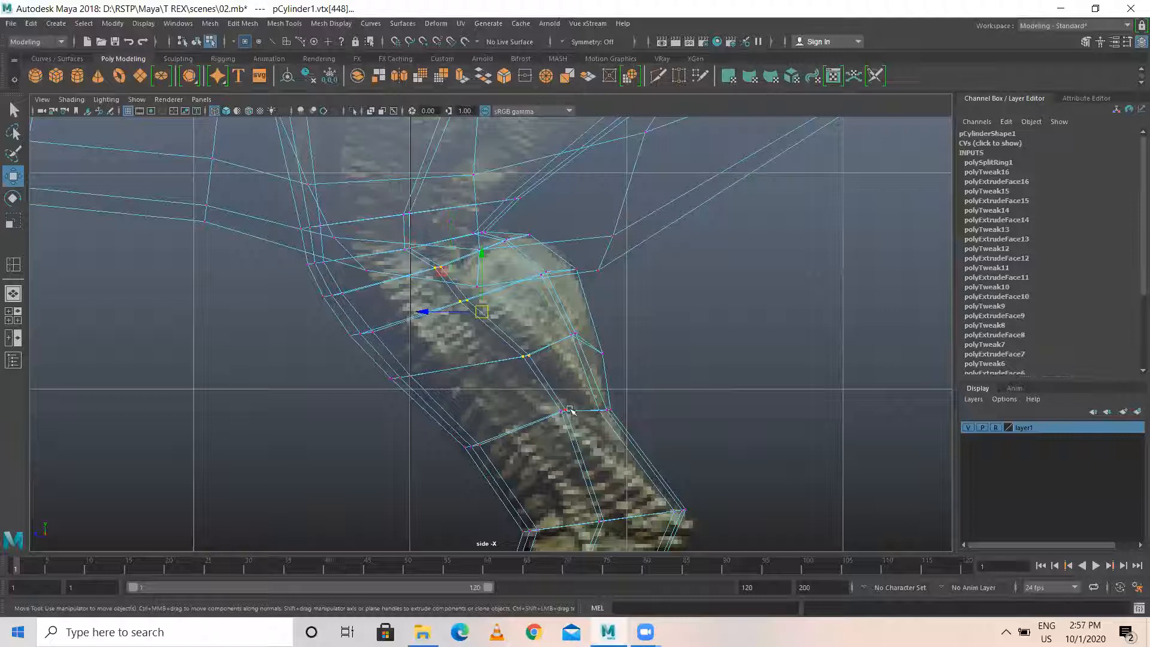
pyautogui.keyDown('shift'); pyautogui.moveTo(587, 431); pyautogui.dragTo(588, 432); pyautogui.keyUp('shift')
pyautogui.press('space')
pyautogui.press('space')
pyautogui.keyDown('alt'); pyautogui.moveTo(664, 319); pyautogui.dragTo(672, 395); pyautogui.keyUp('alt')
pyautogui.press('r')
# In the side view, move the front side vertices of the knee and shin backward, away from the leg's front edge.
pyautogui.press('space')
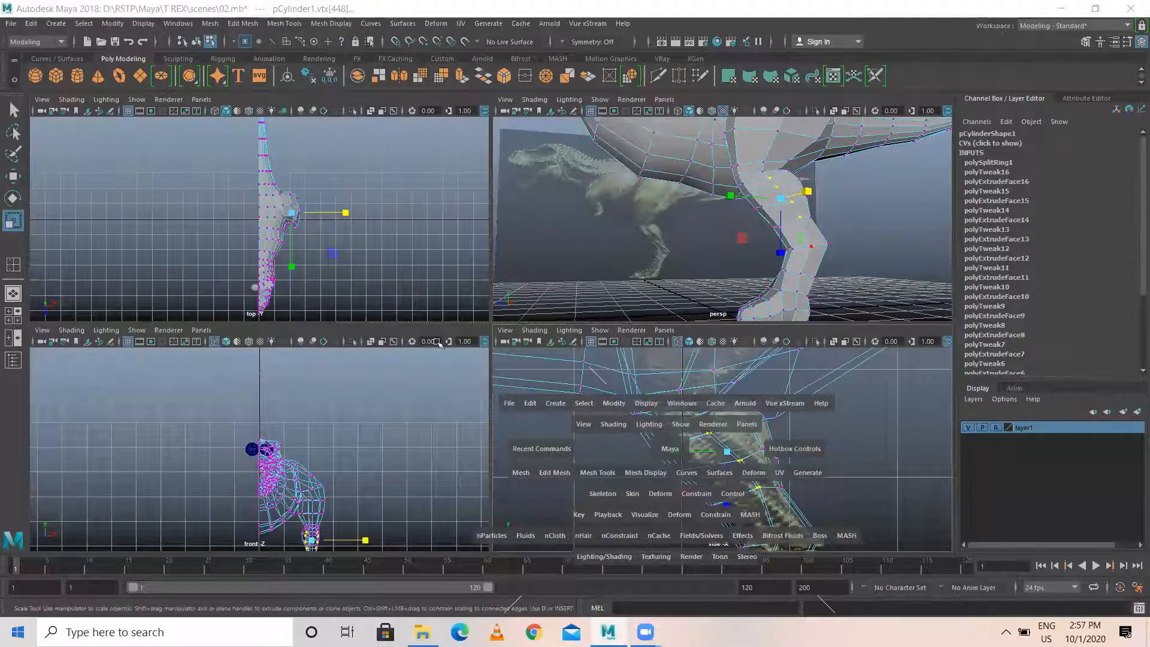
pyautogui.press('space')
pyautogui.click(318, 270)
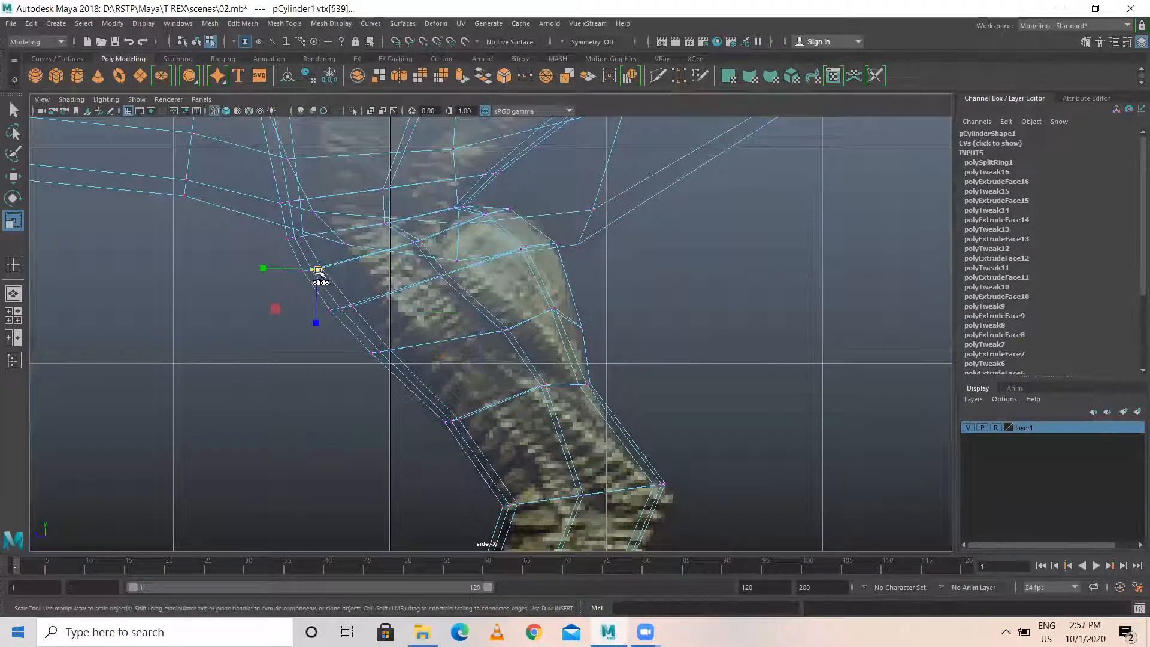
pyautogui.press('w')
pyautogui.moveTo(316, 268); pyautogui.dragTo(339, 259)
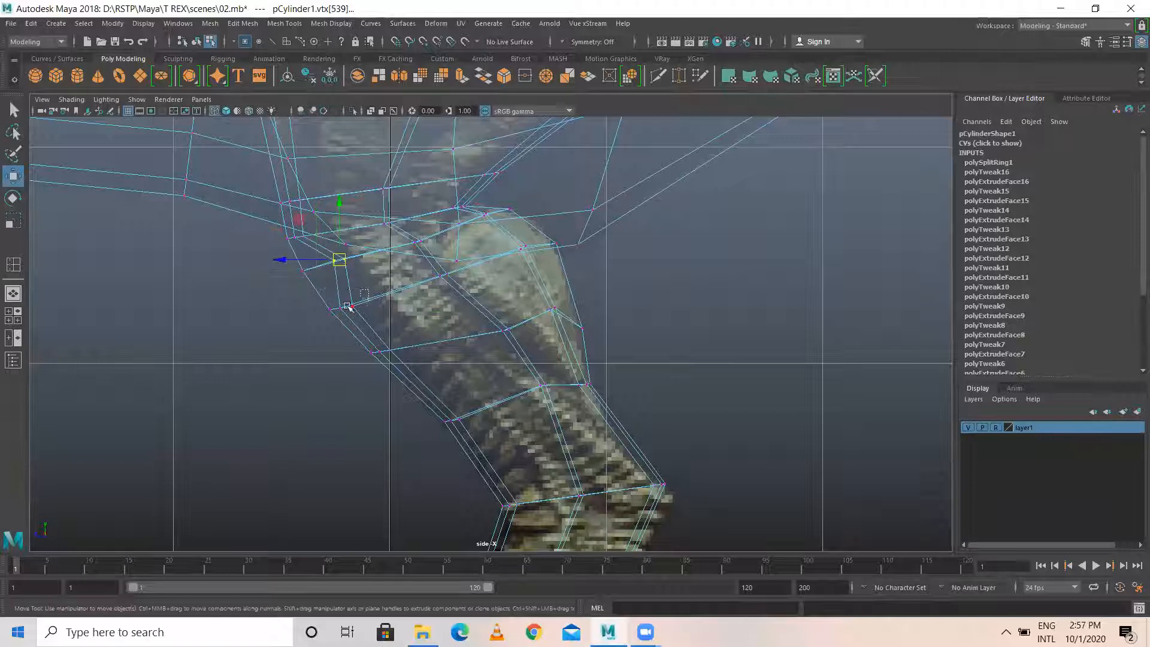
pyautogui.moveTo(339, 314); pyautogui.dragTo(337, 315)
pyautogui.moveTo(346, 308); pyautogui.dragTo(371, 301)
pyautogui.moveTo(400, 343)
pyautogui.mouseDown()
pyautogui.moveTo(386, 357)
pyautogui.moveTo(401, 345)
pyautogui.moveTo(402, 355)
pyautogui.mouseUp()
pyautogui.click(389, 350)
pyautogui.hotkey('ctrl', 'z')
pyautogui.moveTo(466, 398)
pyautogui.mouseDown()
pyautogui.moveTo(447, 427)
pyautogui.moveTo(473, 413)
pyautogui.mouseUp()
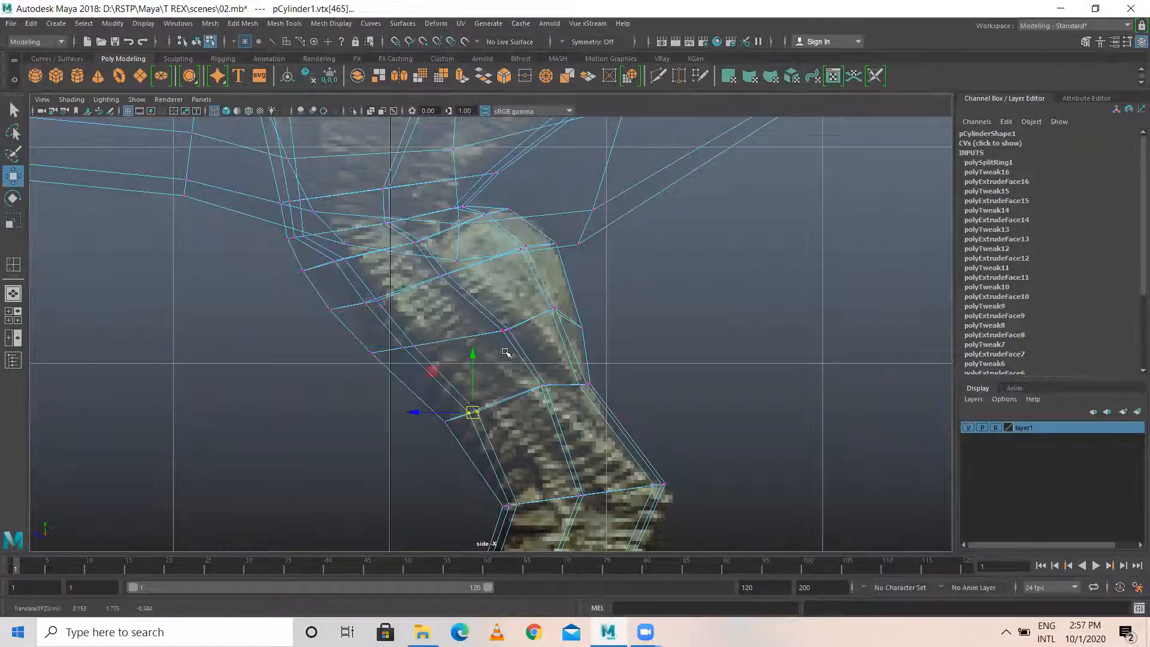
# Select the front side column of knee and shin vertices and scale it across the leg's width in the perspective view.
pyautogui.press('space')
pyautogui.press('space')
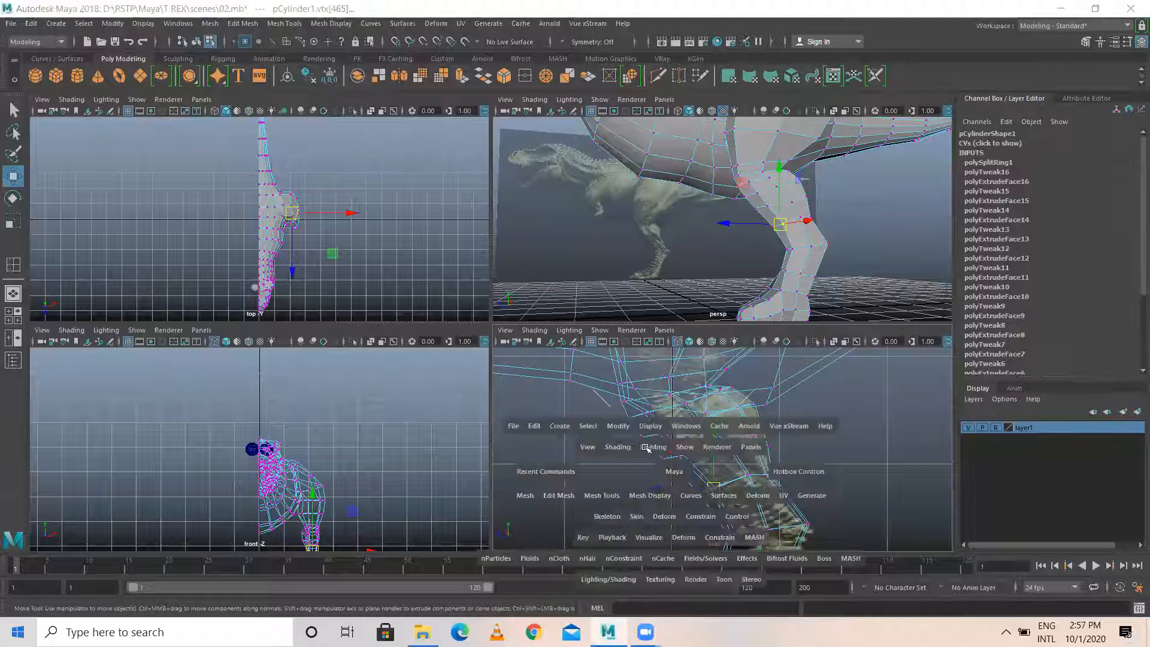
pyautogui.keyDown('shift'); pyautogui.moveTo(391, 354); pyautogui.dragTo(390, 357); pyautogui.keyUp('shift')
pyautogui.keyDown('shift'); pyautogui.moveTo(384, 290); pyautogui.dragTo(349, 311); pyautogui.keyUp('shift')
pyautogui.press('space')
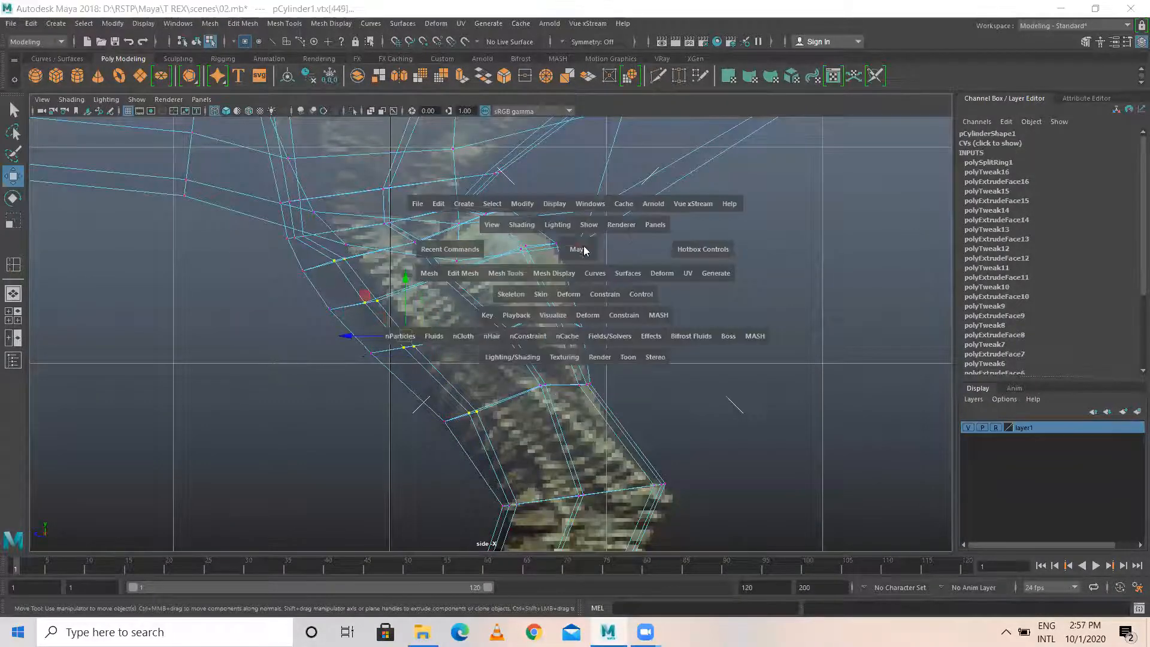
pyautogui.press('space')
pyautogui.keyDown('alt'); pyautogui.moveTo(539, 313); pyautogui.dragTo(601, 313); pyautogui.keyUp('alt')
pyautogui.press('r')
# Return to object mode, turn on smooth mesh preview and view the leg from another angle.
pyautogui.moveTo(591, 270); pyautogui.dragTo(643, 251, button='right')
pyautogui.press('3')
pyautogui.click(708, 336)
pyautogui.keyDown('alt'); pyautogui.moveTo(803, 338); pyautogui.dragTo(645, 350); pyautogui.keyUp('alt')
pyautogui.keyDown('alt'); pyautogui.moveTo(738, 342); pyautogui.dragTo(526, 300); pyautogui.keyUp('alt')
# Select the band of faces around the knee and examine the smoothed leg from the front and the side.
pyautogui.moveTo(523, 282); pyautogui.dragTo(527, 303, button='right')
pyautogui.moveTo(471, 276); pyautogui.dragTo(590, 303)
pyautogui.keyDown('alt'); pyautogui.moveTo(546, 267); pyautogui.dragTo(545, 289, button='middle'); pyautogui.keyUp('alt')
pyautogui.moveTo(545, 290)
pyautogui.keyDown('alt'); pyautogui.mouseDown()
pyautogui.moveTo(546, 336)
pyautogui.moveTo(457, 336)
pyautogui.moveTo(505, 341)
pyautogui.moveTo(515, 369)
pyautogui.moveTo(563, 291)
pyautogui.mouseUp(); pyautogui.keyUp('alt')
pyautogui.keyDown('alt'); pyautogui.moveTo(543, 292); pyautogui.dragTo(527, 174, button='middle'); pyautogui.keyUp('alt')
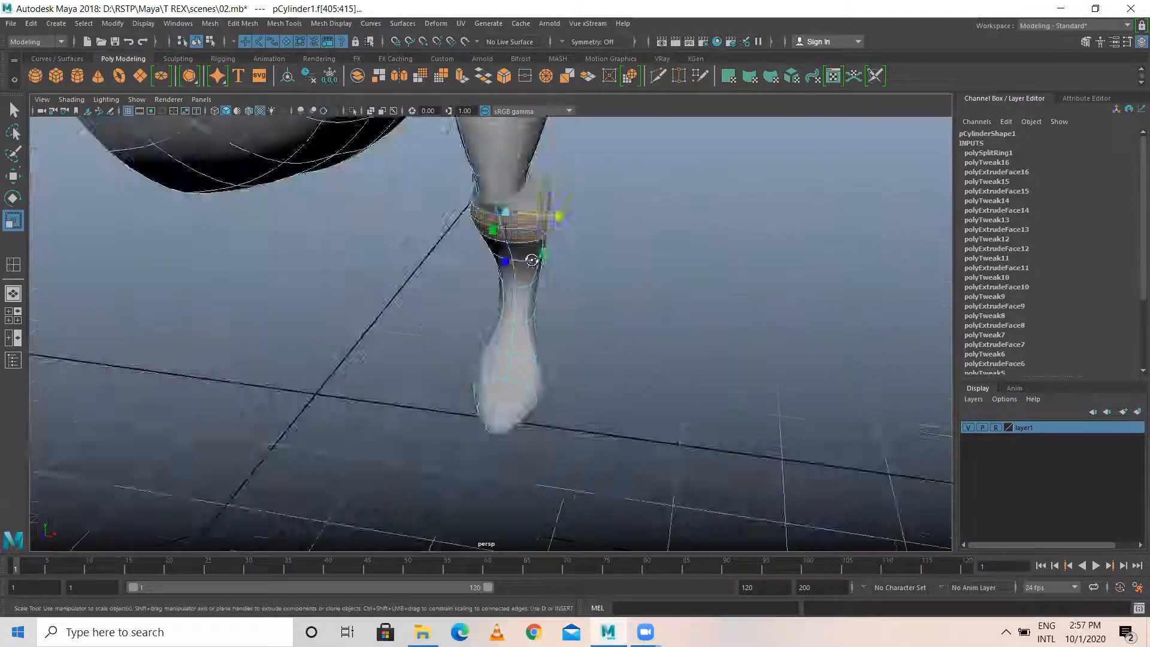
pyautogui.keyDown('alt'); pyautogui.moveTo(527, 173); pyautogui.dragTo(543, 320); pyautogui.keyUp('alt')
pyautogui.keyDown('alt'); pyautogui.moveTo(548, 379); pyautogui.dragTo(474, 398); pyautogui.keyUp('alt')
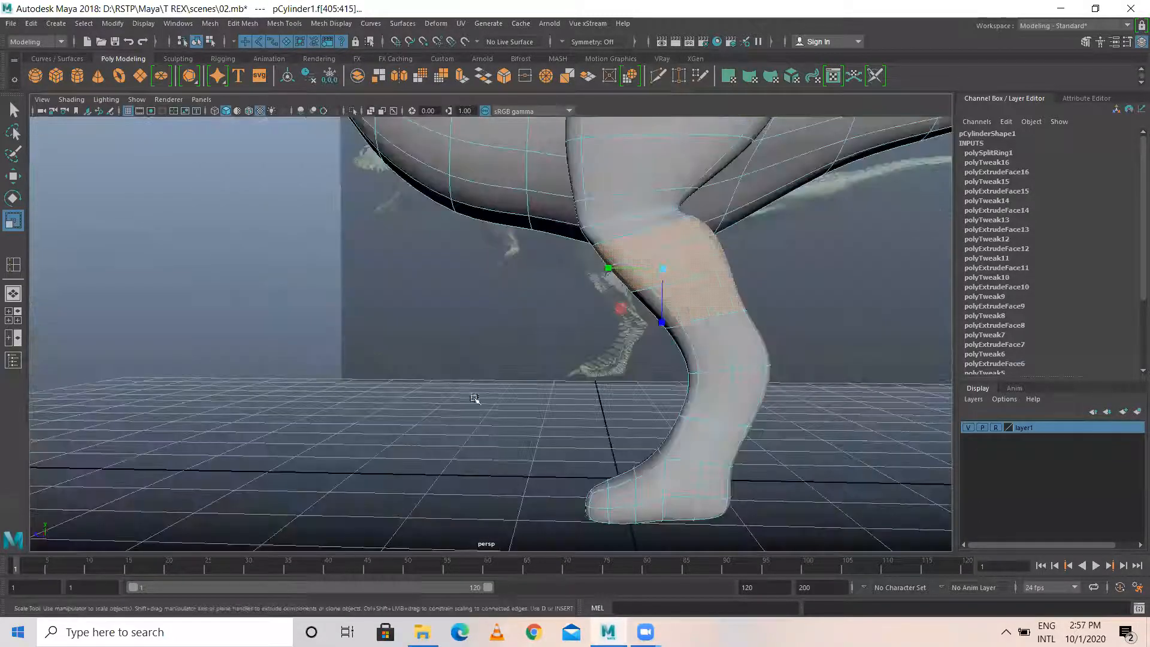
pyautogui.press('w')
pyautogui.moveTo(607, 222); pyautogui.dragTo(638, 209, button='right')
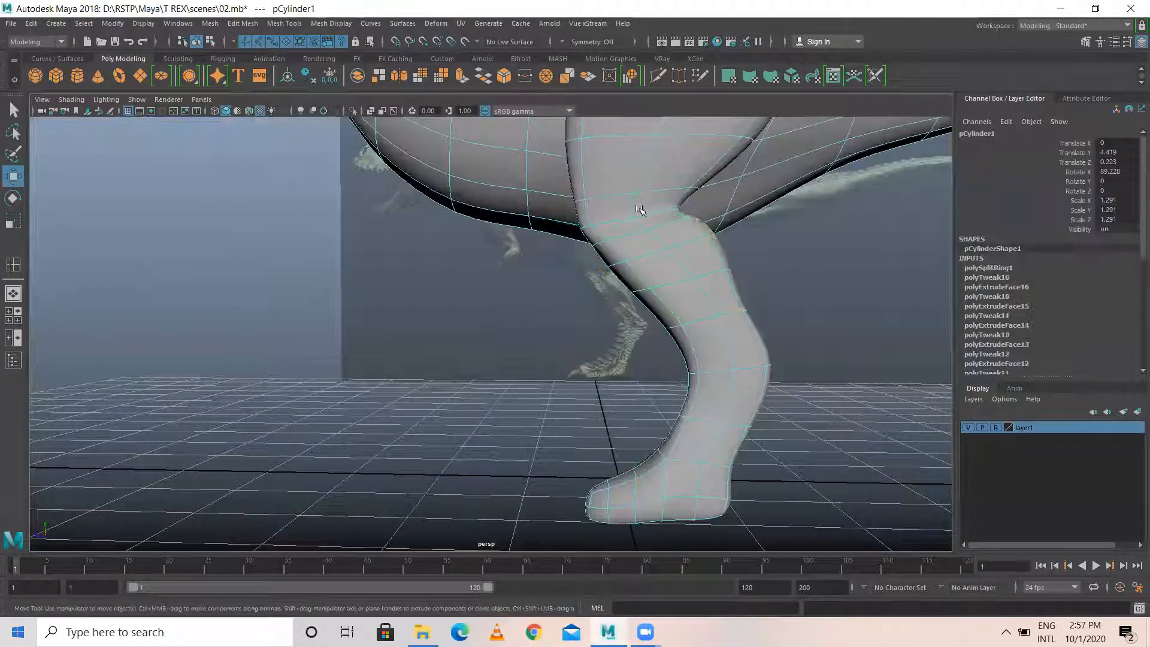
# Examine the smoothed leg and the front of the foot from several angles in the perspective view.
pyautogui.scroll(-3, 415, 390)
pyautogui.scroll(-3, 419, 391)
pyautogui.keyDown('alt'); pyautogui.moveTo(529, 383); pyautogui.dragTo(472, 296); pyautogui.keyUp('alt')
pyautogui.click(662, 351)
pyautogui.keyDown('alt'); pyautogui.moveTo(663, 352); pyautogui.dragTo(751, 327); pyautogui.keyUp('alt')
pyautogui.scroll(4, 602, 347)
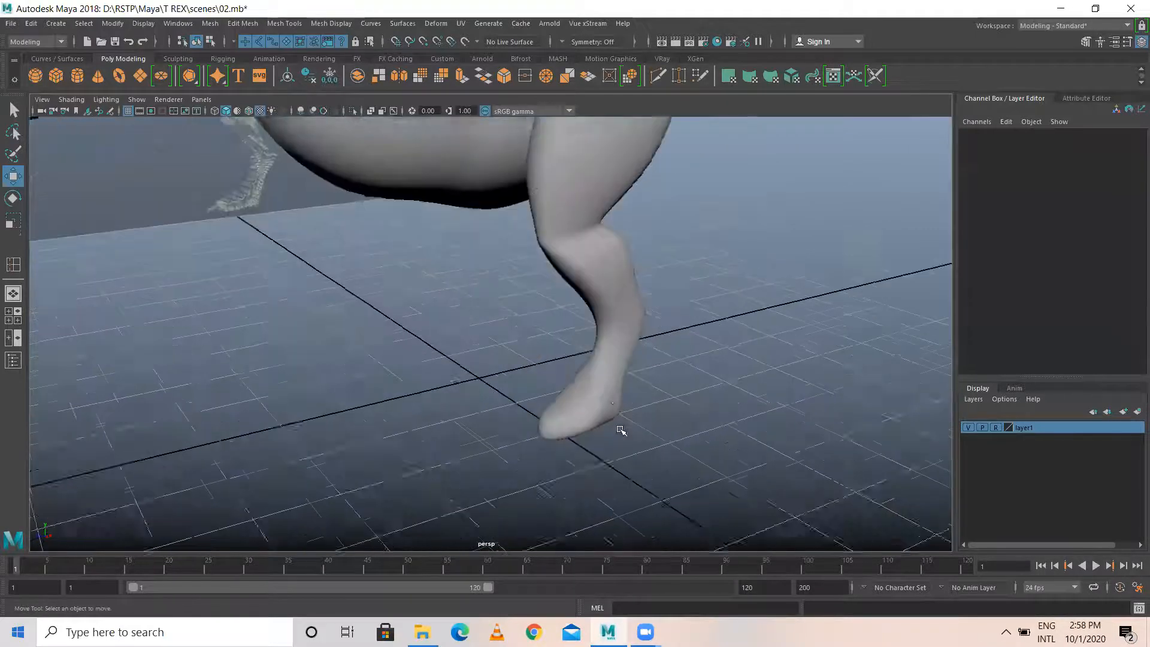
pyautogui.keyDown('alt'); pyautogui.moveTo(619, 427); pyautogui.dragTo(575, 310, button='middle'); pyautogui.keyUp('alt')
pyautogui.scroll(4, 531, 311)
pyautogui.keyDown('alt'); pyautogui.moveTo(533, 369); pyautogui.dragTo(605, 367); pyautogui.keyUp('alt')
# Scale the edge at the front of the foot wider with smooth preview off, then restore the smoothed display in object mode.
pyautogui.click(411, 239)
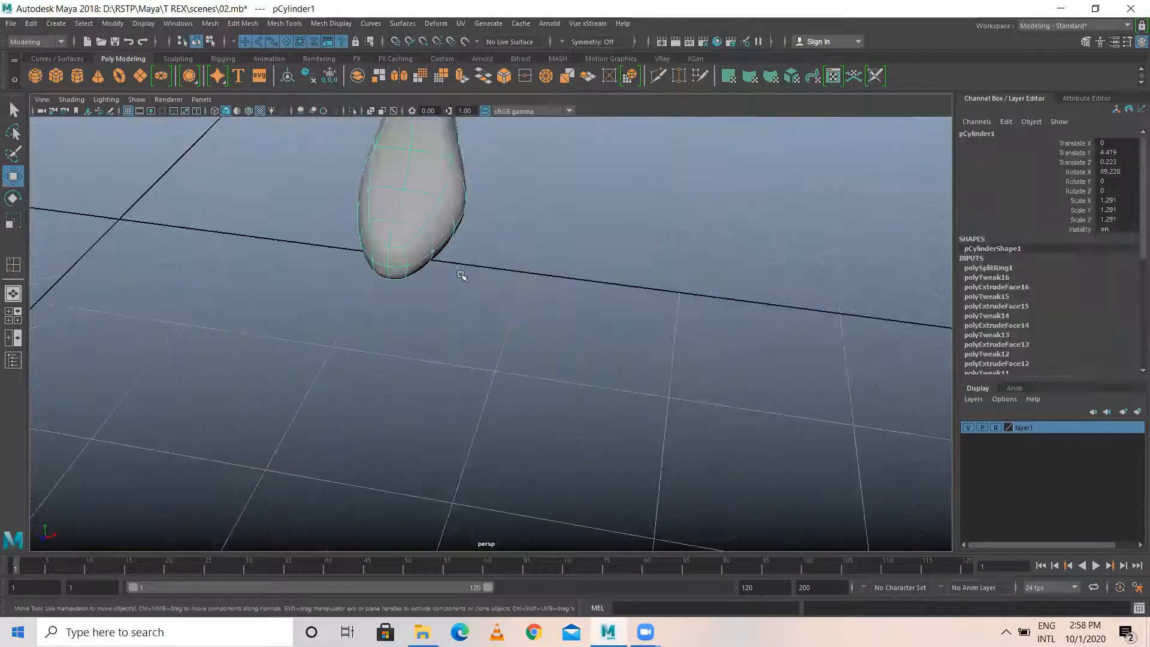
pyautogui.press('1')
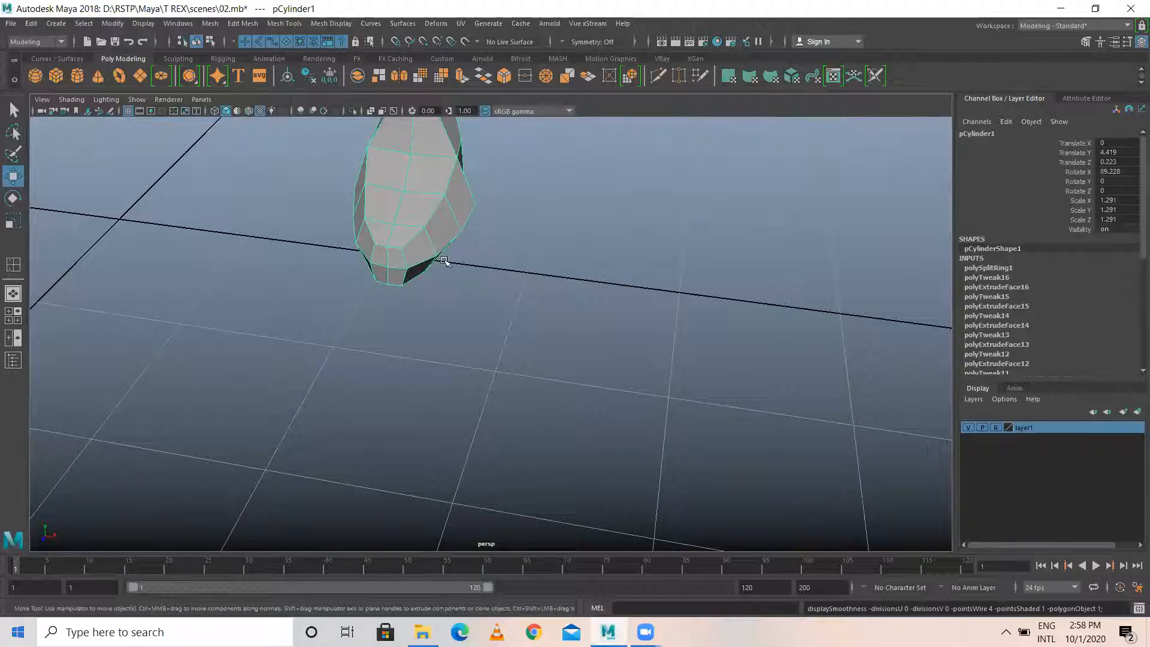
pyautogui.moveTo(407, 260)
pyautogui.keyDown('alt'); pyautogui.mouseDown()
pyautogui.moveTo(436, 254)
pyautogui.moveTo(404, 265)
pyautogui.moveTo(386, 256)
pyautogui.mouseUp(); pyautogui.keyUp('alt')
pyautogui.moveTo(375, 267); pyautogui.dragTo(375, 234, button='right')
pyautogui.click(375, 270)
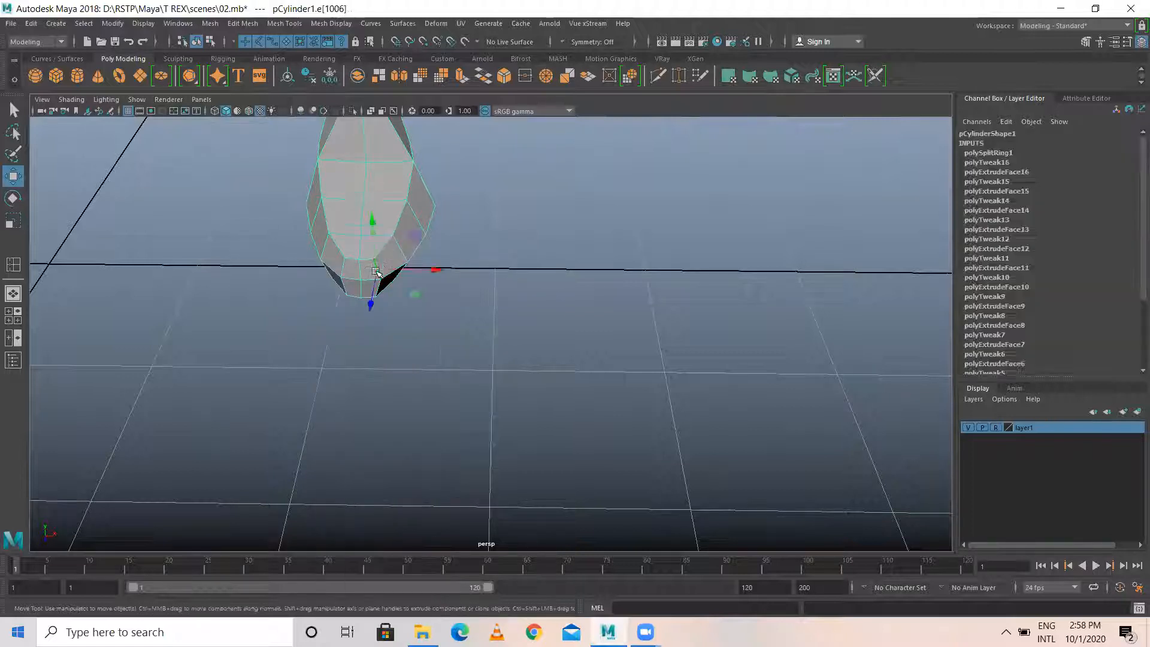
pyautogui.press('r')
pyautogui.moveTo(419, 278); pyautogui.dragTo(438, 277)
pyautogui.press('w')
pyautogui.keyDown('alt'); pyautogui.moveTo(380, 311); pyautogui.dragTo(495, 184); pyautogui.keyUp('alt')
pyautogui.moveTo(494, 183); pyautogui.dragTo(552, 168, button='right')
pyautogui.press('3')
# Examine the whole smoothed model from the side, then view the head and back from above.
pyautogui.click(698, 224)
pyautogui.scroll(-6, 641, 293)
pyautogui.keyDown('alt'); pyautogui.moveTo(641, 293); pyautogui.dragTo(547, 318); pyautogui.keyUp('alt')
pyautogui.scroll(-3, 513, 275)
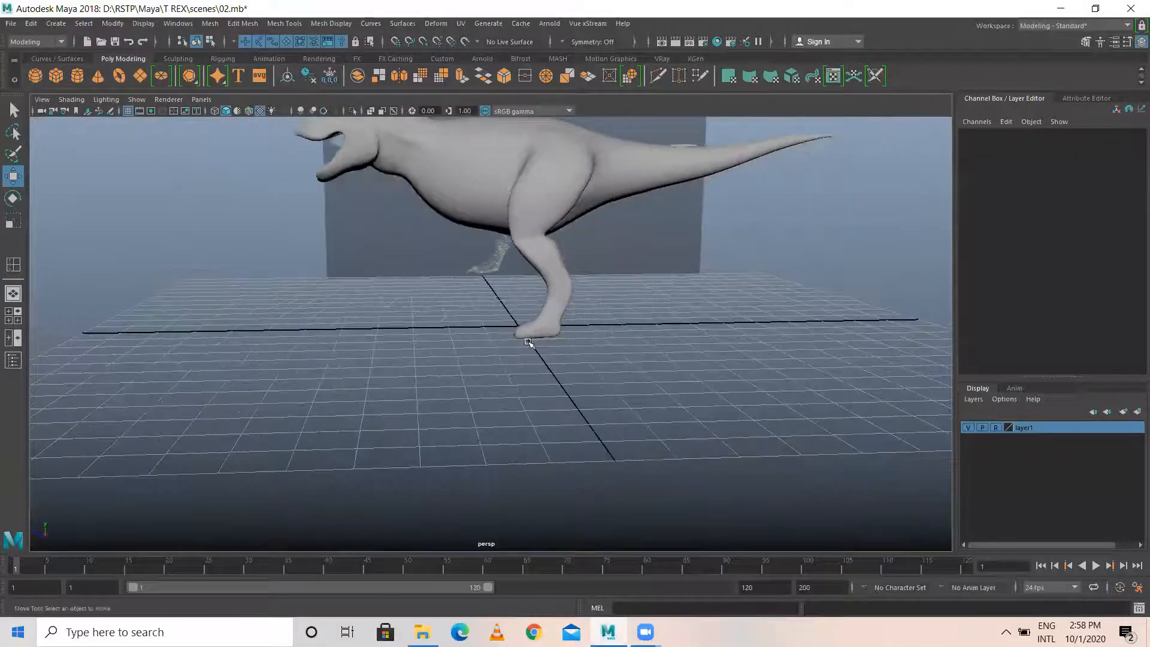
pyautogui.scroll(-3, 543, 317)
pyautogui.keyDown('alt'); pyautogui.moveTo(423, 265); pyautogui.dragTo(437, 295); pyautogui.keyUp('alt')
pyautogui.scroll(6, 563, 273)
pyautogui.keyDown('alt'); pyautogui.moveTo(383, 180); pyautogui.dragTo(457, 372, button='middle'); pyautogui.keyUp('alt')
pyautogui.keyDown('alt'); pyautogui.moveTo(456, 372); pyautogui.dragTo(465, 407); pyautogui.keyUp('alt')
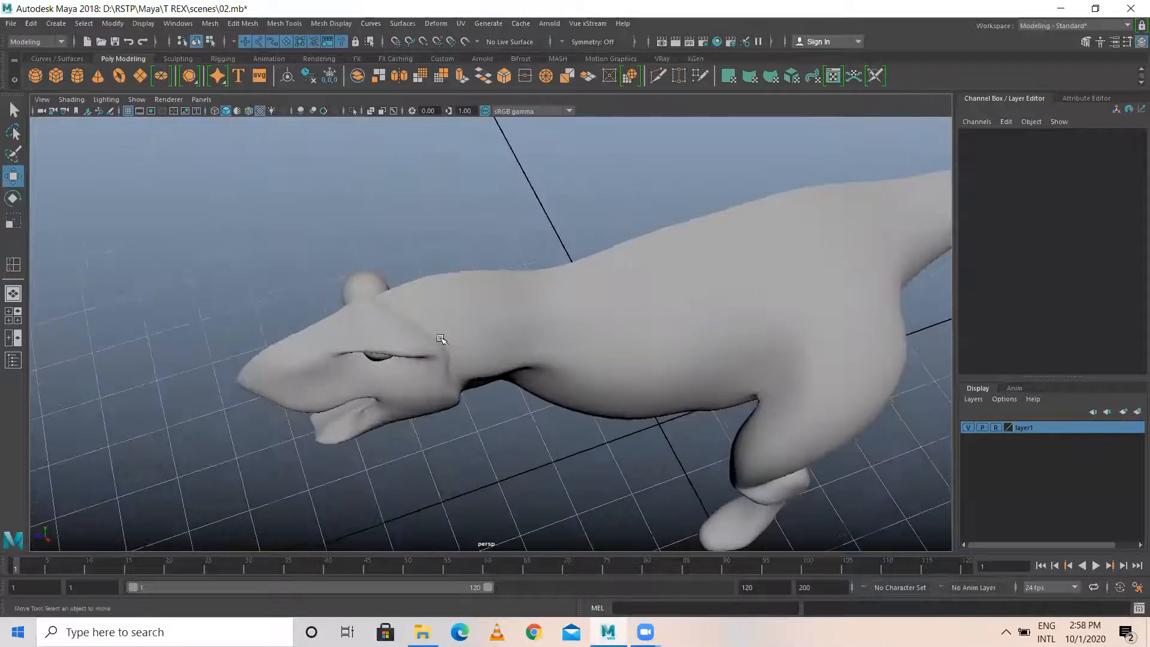
# Select the edges on top of the head behind the eye and move them slightly backward.
pyautogui.click(479, 314)
pyautogui.moveTo(422, 281); pyautogui.dragTo(422, 241, button='right')
pyautogui.click(392, 304)
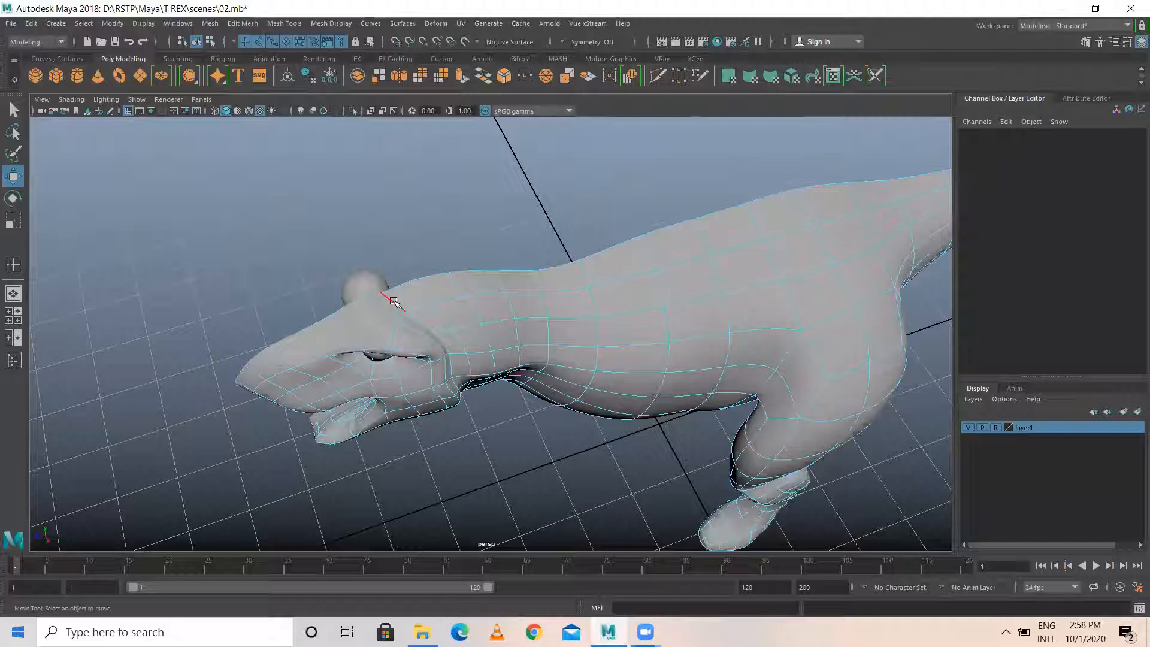
pyautogui.keyDown('shift'); pyautogui.click(393, 331); pyautogui.keyUp('shift')
pyautogui.moveTo(359, 328); pyautogui.dragTo(373, 324)
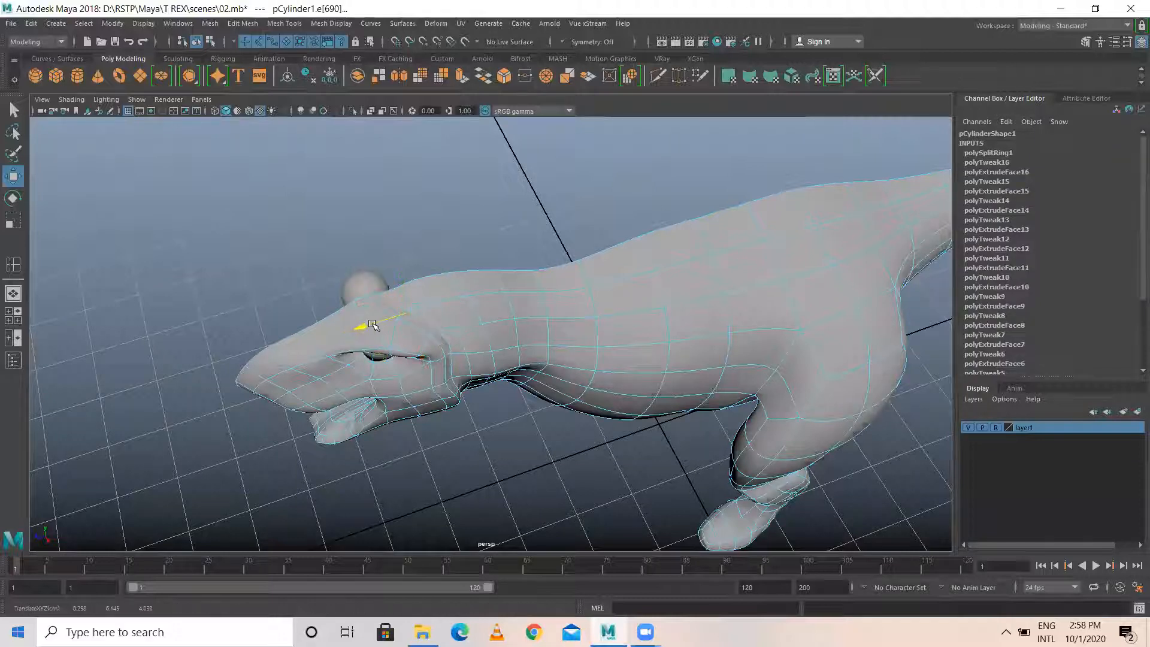
pyautogui.keyDown('alt'); pyautogui.moveTo(462, 362); pyautogui.dragTo(442, 303); pyautogui.keyUp('alt')
pyautogui.scroll(5, 455, 282)
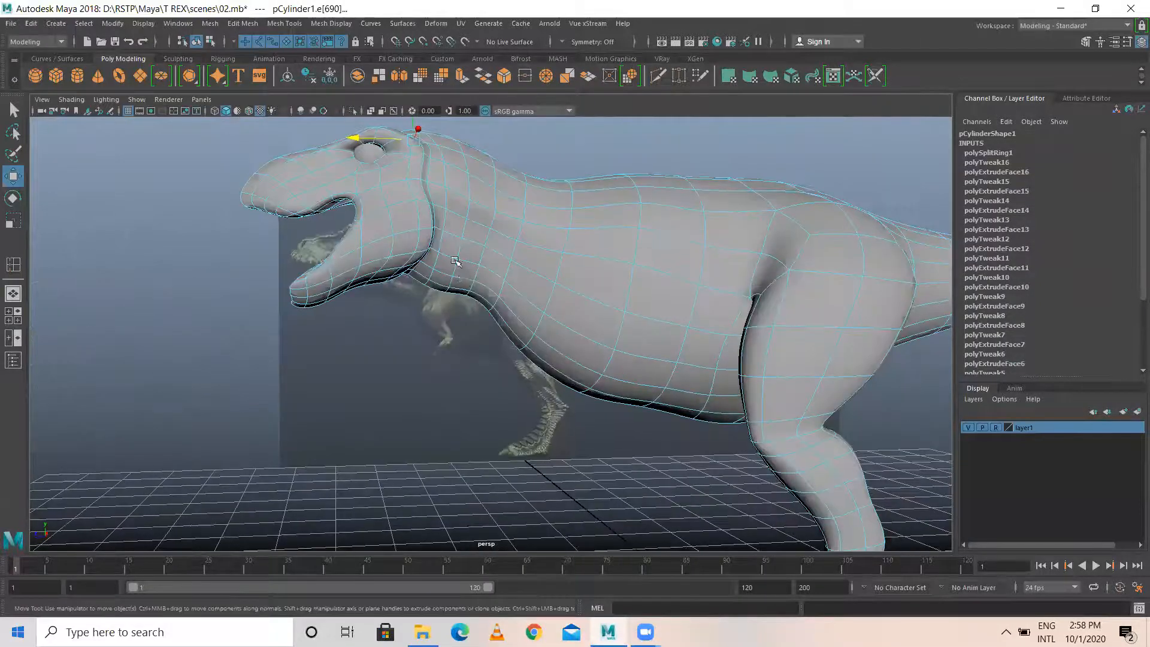
# Compare the hind leg with the reference in the side view, checking the vertices at the rear of the ankle joint.
pyautogui.press('space')
pyautogui.press('space')
pyautogui.scroll(10, 510, 386)
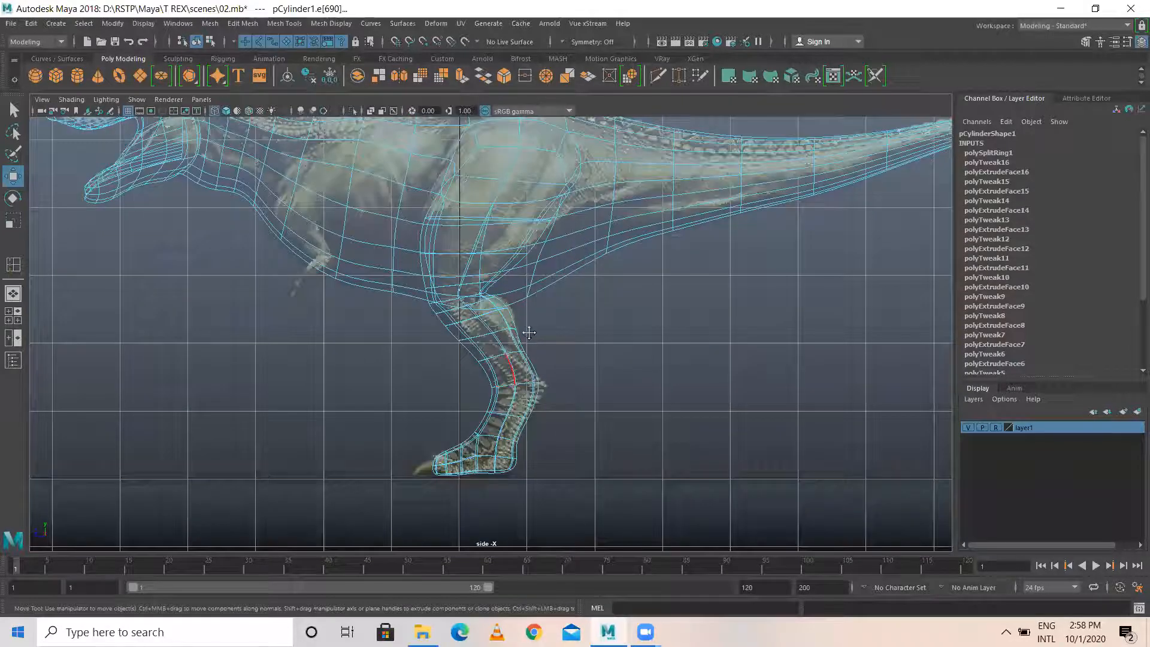
pyautogui.keyDown('alt'); pyautogui.moveTo(500, 329); pyautogui.dragTo(472, 291, button='middle'); pyautogui.keyUp('alt')
pyautogui.moveTo(502, 290); pyautogui.dragTo(467, 293, button='right')
pyautogui.moveTo(481, 291); pyautogui.dragTo(516, 328)
pyautogui.press('a')
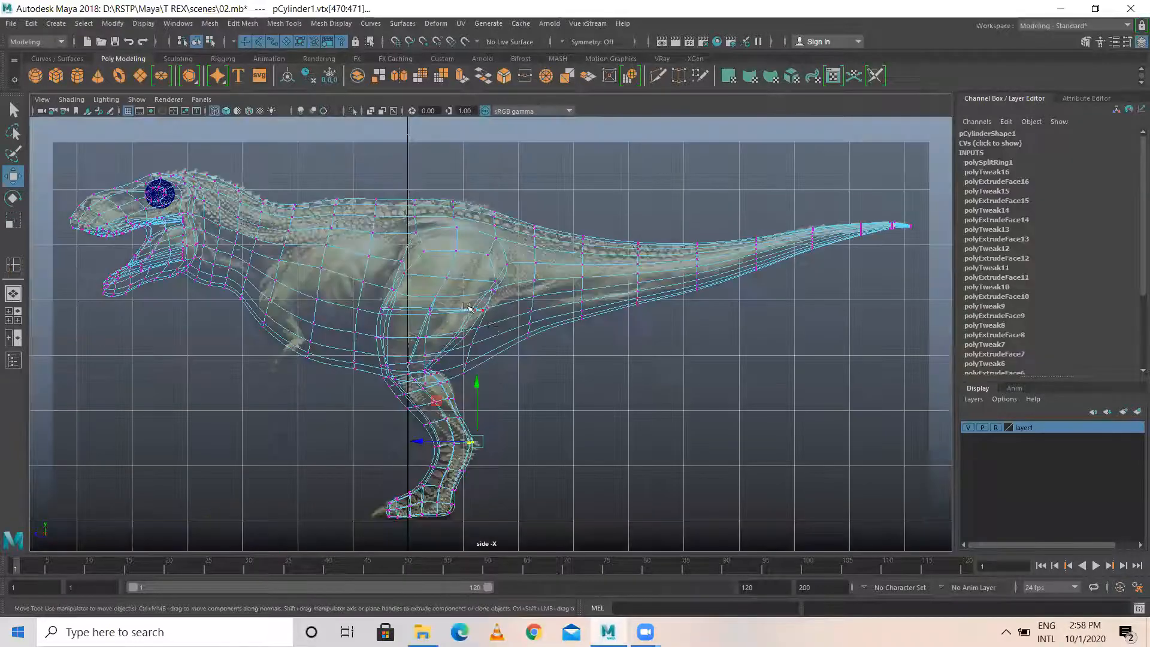
pyautogui.press('space')
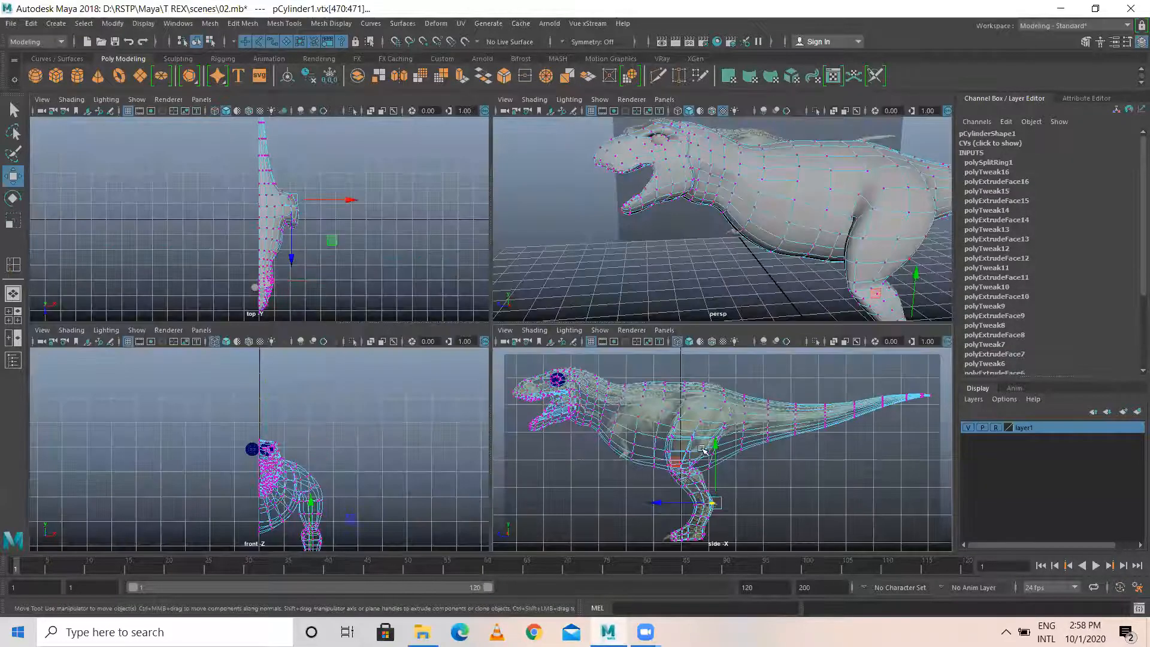
pyautogui.press('space')
pyautogui.press('f')
pyautogui.scroll(-10, 523, 407)
pyautogui.scroll(3, 504, 354)
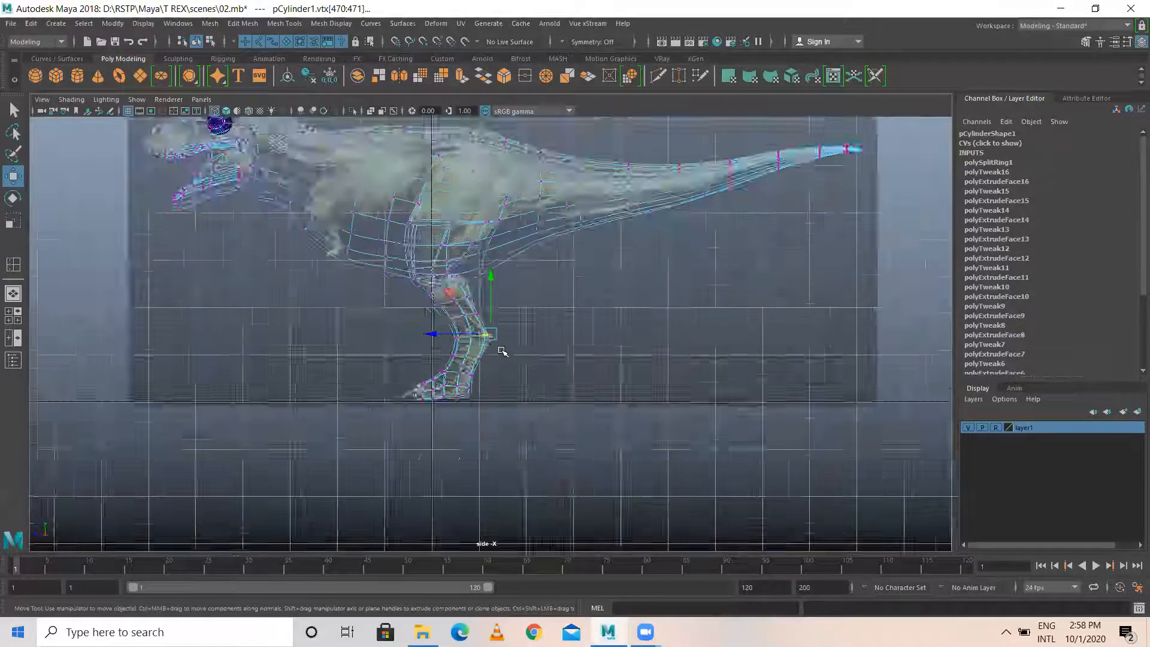
pyautogui.scroll(5, 501, 352)
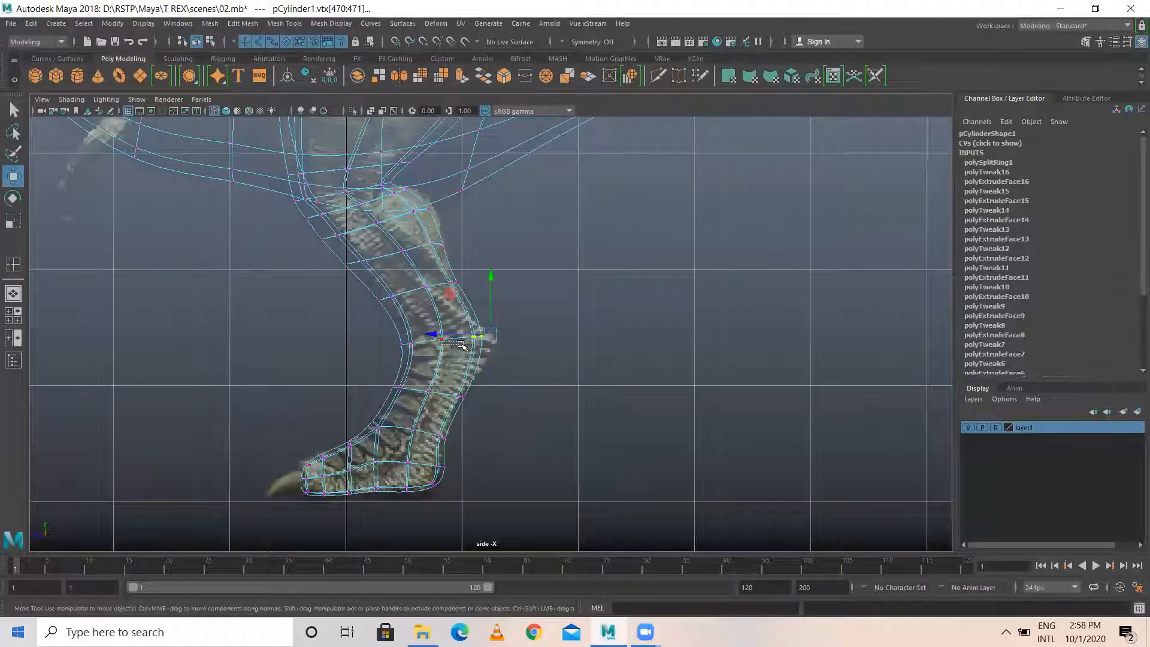
pyautogui.click(461, 346)
# Turn off smooth preview and insert one edge loop just above and one just below the hind leg's ankle joint.
pyautogui.scroll(3, 446, 329)
pyautogui.press('1')
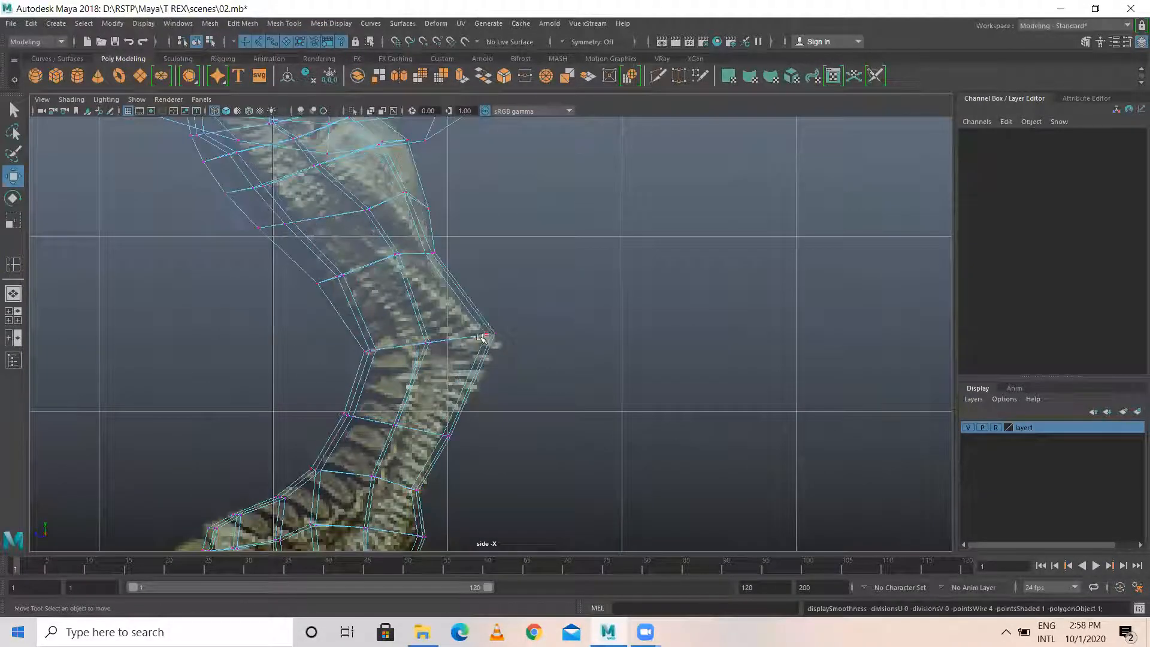
pyautogui.click(289, 24)
pyautogui.click(320, 114)
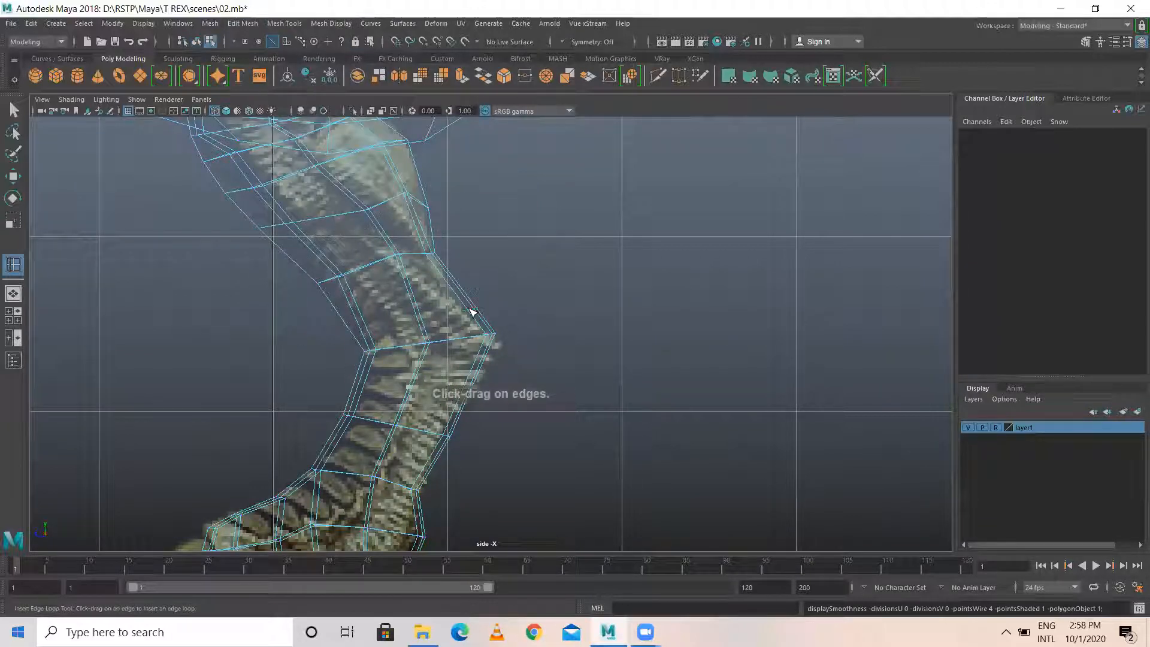
pyautogui.click(471, 312)
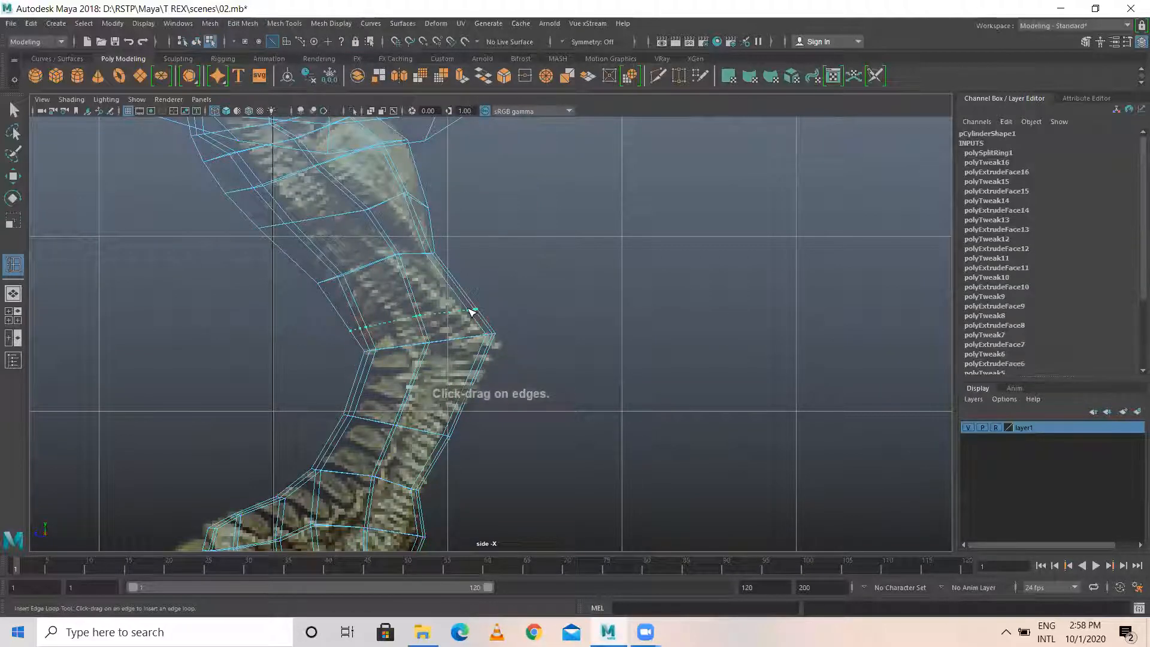
pyautogui.click(478, 371)
# Move the vertices at the rear tip of the ankle joint slightly backward and down to match the reference.
pyautogui.press('w')
pyautogui.moveTo(493, 336); pyautogui.dragTo(437, 304, button='right')
pyautogui.click(482, 340)
pyautogui.moveTo(482, 335); pyautogui.dragTo(421, 294, button='right')
pyautogui.moveTo(508, 320)
pyautogui.mouseDown()
pyautogui.moveTo(450, 346)
pyautogui.moveTo(502, 338)
pyautogui.mouseUp()
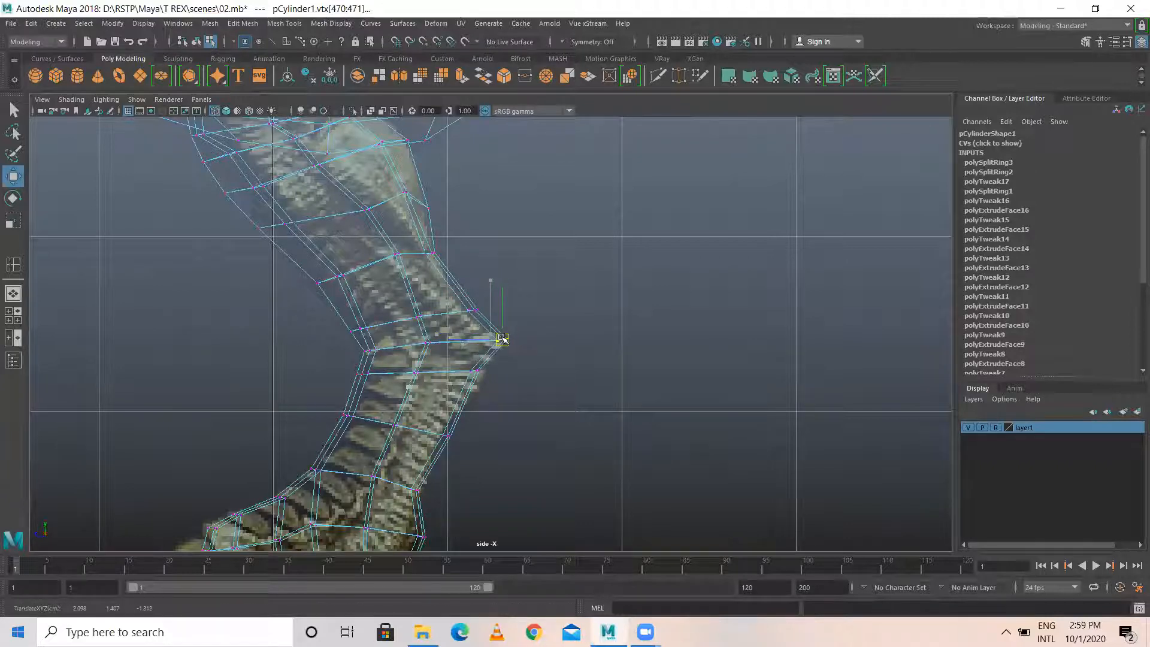
pyautogui.moveTo(329, 310); pyautogui.dragTo(372, 339)
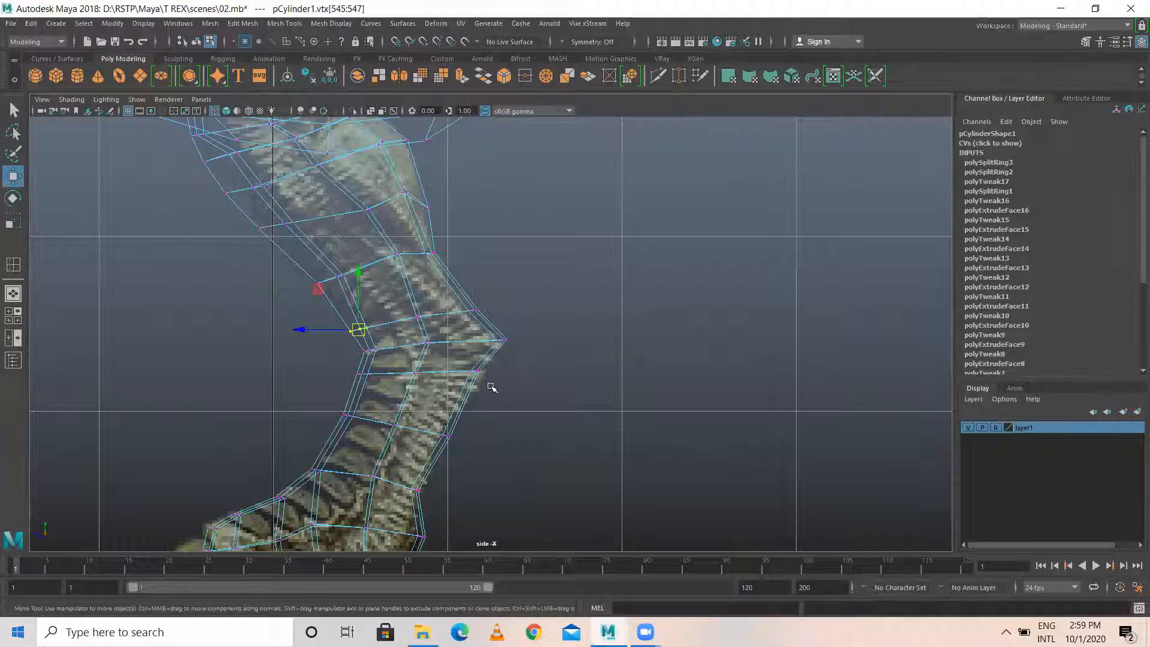
pyautogui.moveTo(499, 393); pyautogui.dragTo(500, 394)
# Return to object mode with smooth preview on and examine the leg and whole model in the perspective view.
pyautogui.press('space')
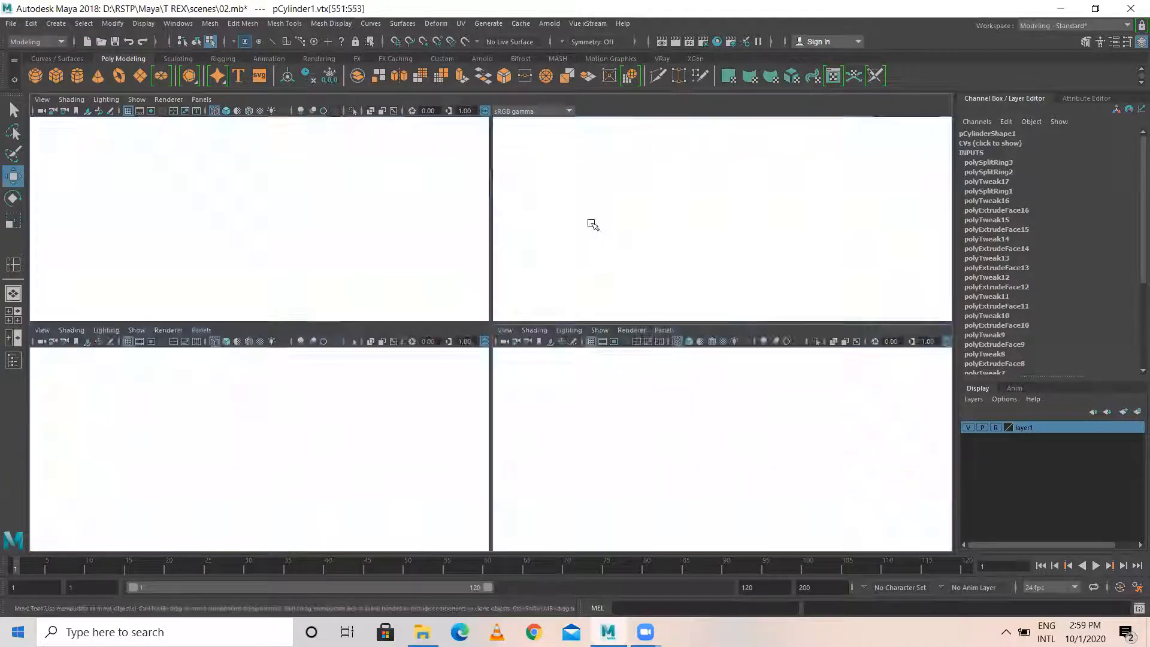
pyautogui.press('space')
pyautogui.moveTo(606, 269); pyautogui.dragTo(672, 231, button='right')
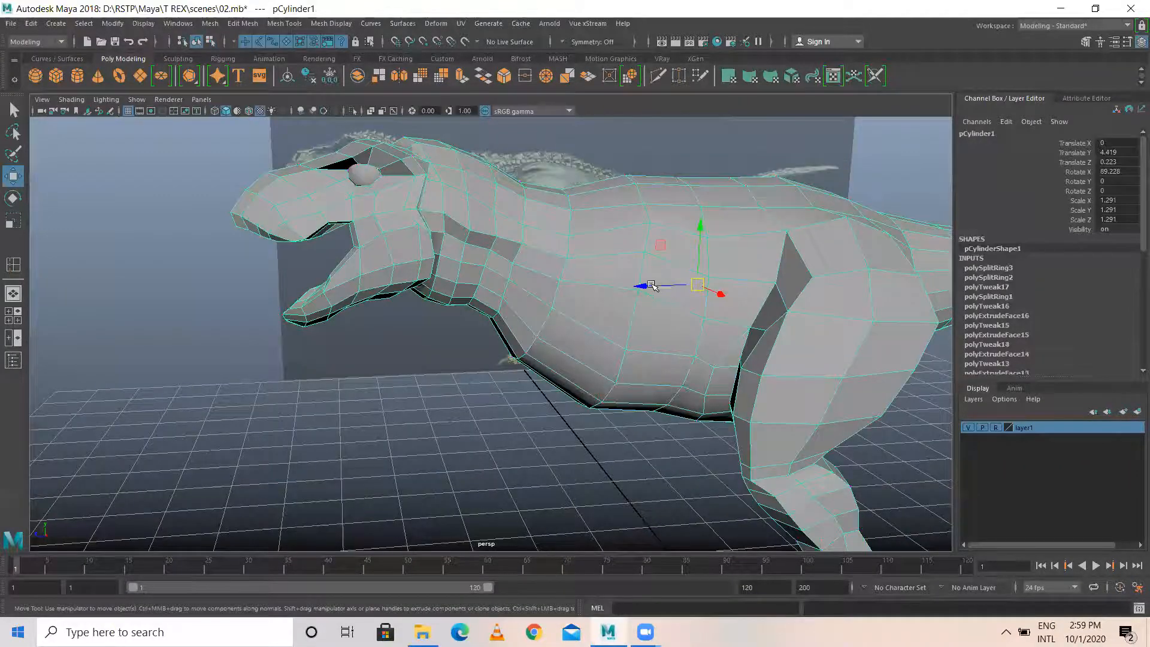
pyautogui.press('3')
pyautogui.scroll(-5, 662, 358)
pyautogui.keyDown('alt'); pyautogui.moveTo(683, 390); pyautogui.dragTo(632, 366, button='middle'); pyautogui.keyUp('alt')
pyautogui.click(615, 390)
pyautogui.scroll(2, 614, 390)
pyautogui.keyDown('alt'); pyautogui.moveTo(614, 389); pyautogui.dragTo(563, 324); pyautogui.keyUp('alt')
pyautogui.click(563, 296)
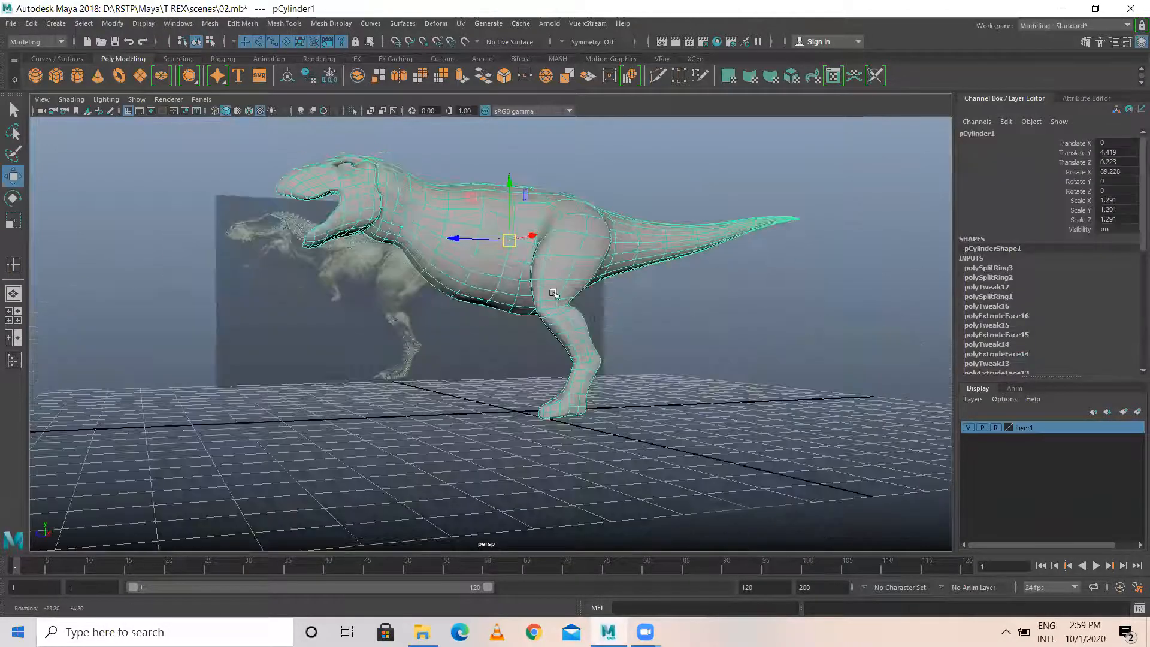
# Examine the unsmoothed thigh in the side view in both shaded and wireframe display.
pyautogui.press('space')
pyautogui.press('space')
pyautogui.scroll(5, 479, 375)
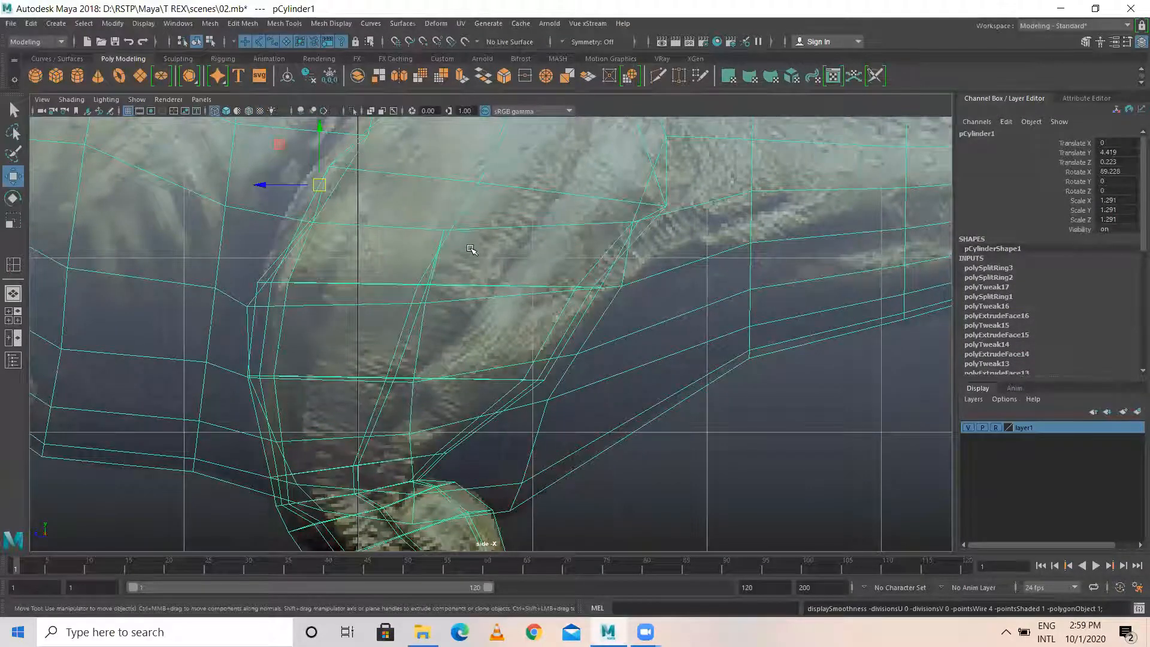
pyautogui.press('5')
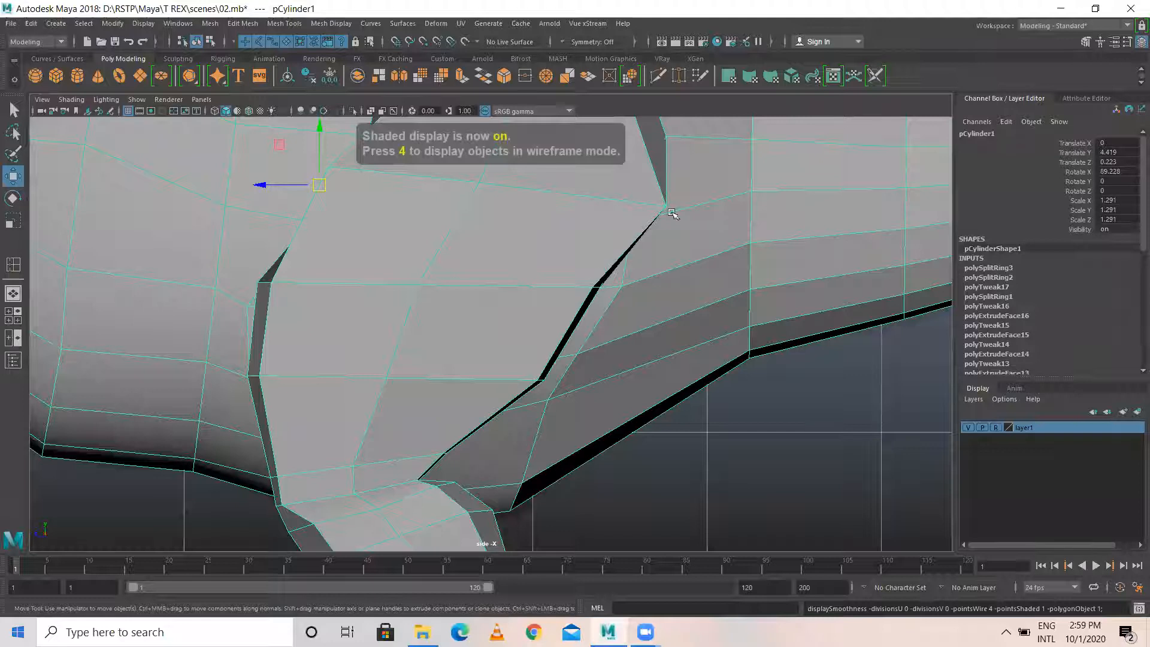
pyautogui.moveTo(653, 191); pyautogui.dragTo(592, 190, button='right')
pyautogui.press('a')
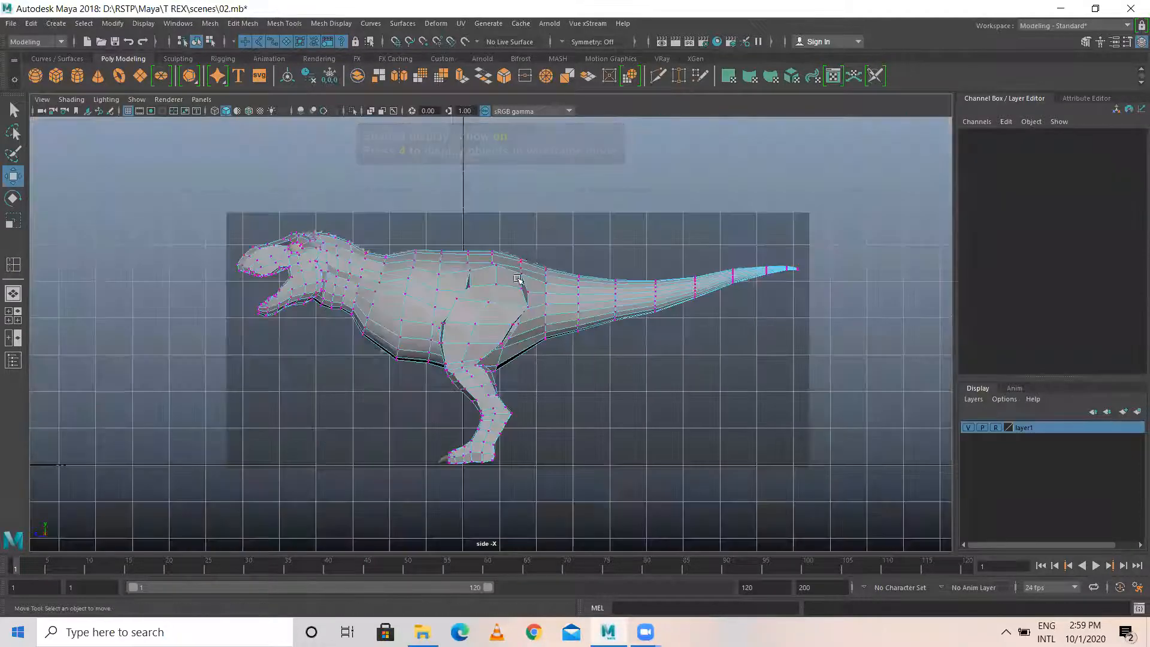
pyautogui.scroll(4, 495, 287)
pyautogui.press('4')
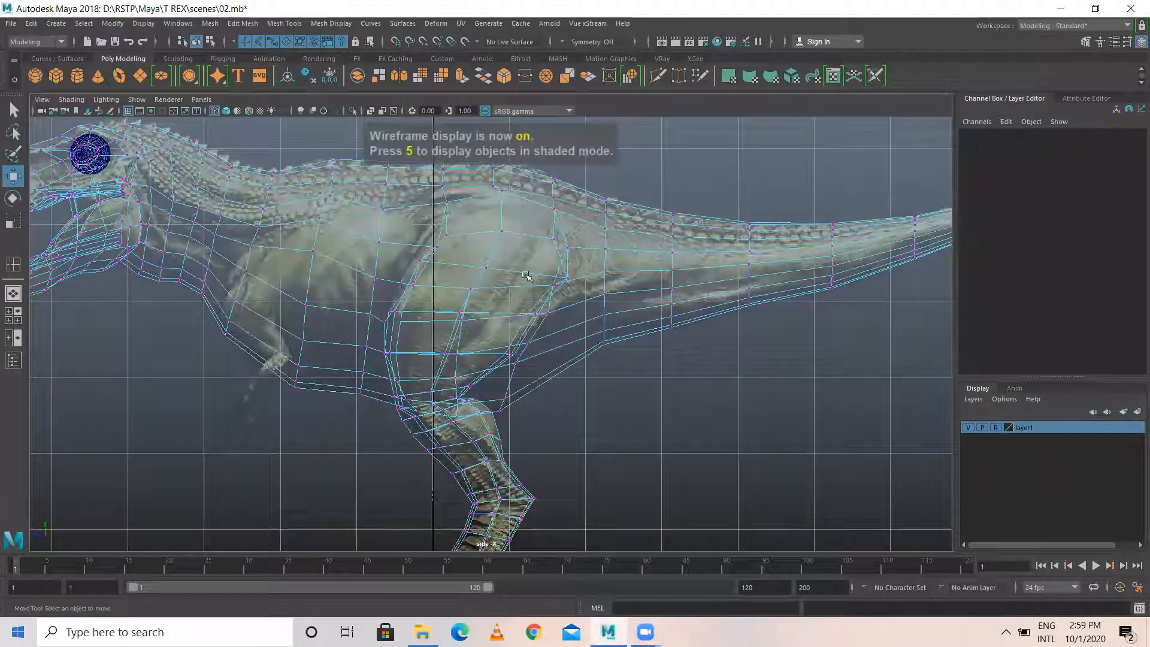
# Insert an edge loop running lengthwise down the rear half of the thigh and the lower leg.
pyautogui.click(342, 26)
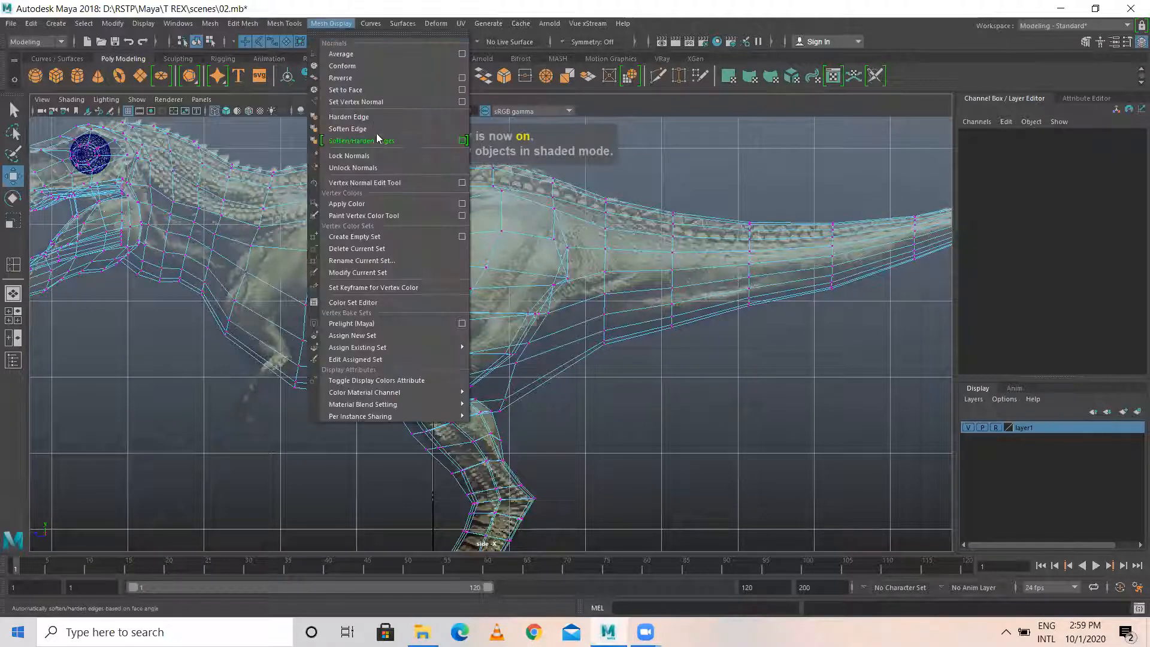
pyautogui.moveTo(284, 24)
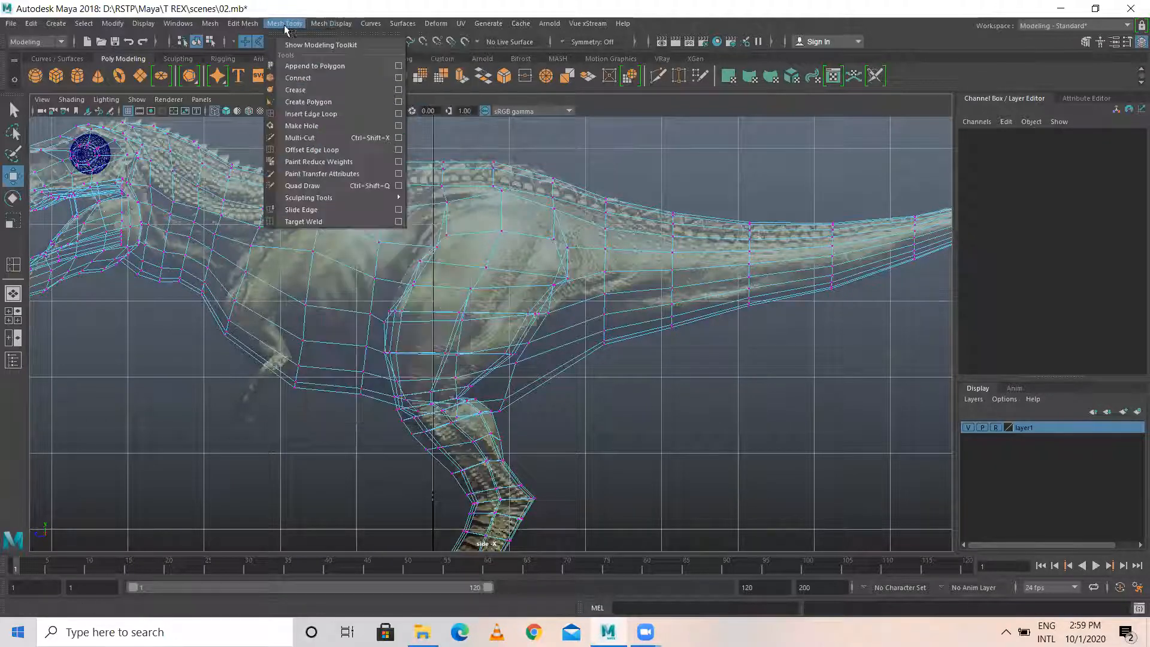
pyautogui.click(336, 113)
pyautogui.click(512, 288)
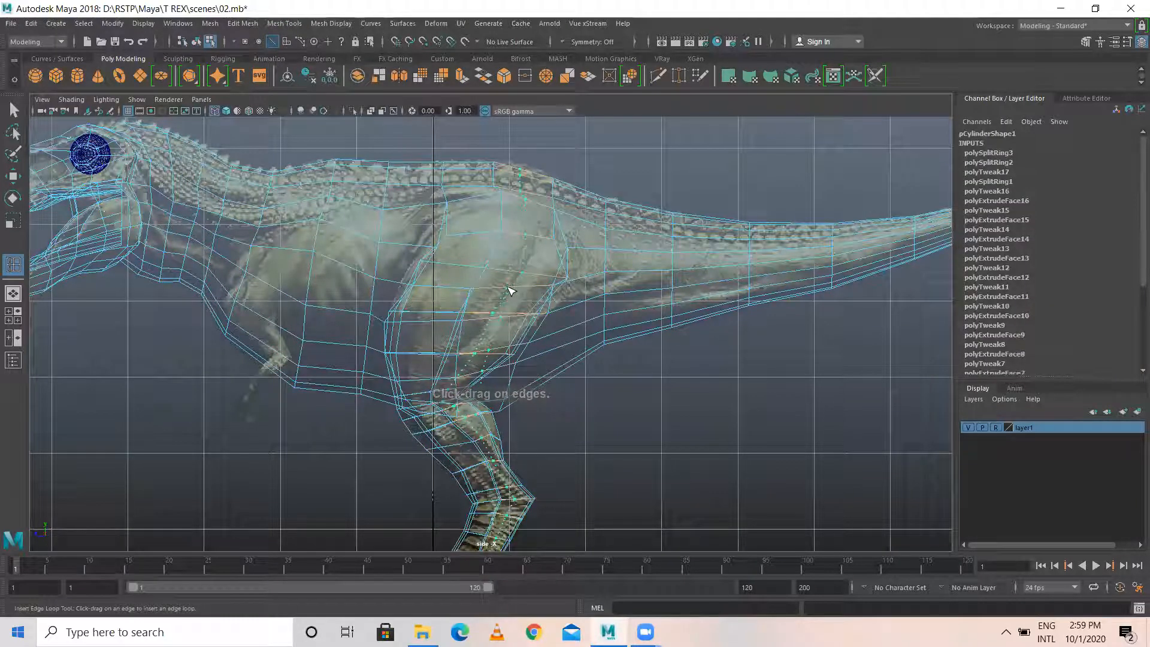
pyautogui.click(509, 294)
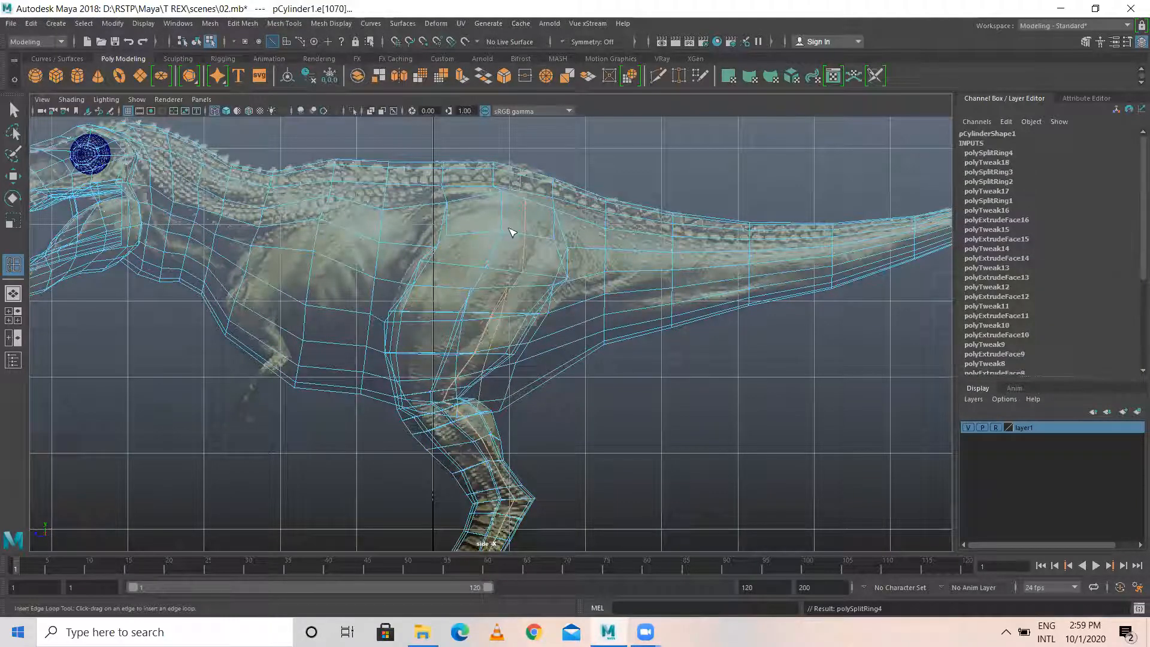
# Select the new loop's edges on the thigh, leaving out those on the lower leg and other parts of the body.
pyautogui.press('w')
pyautogui.moveTo(517, 201); pyautogui.dragTo(521, 171, button='right')
pyautogui.moveTo(469, 159); pyautogui.dragTo(575, 261)
pyautogui.scroll(-3, 468, 415)
pyautogui.keyDown('ctrl'); pyautogui.moveTo(396, 393); pyautogui.dragTo(683, 626); pyautogui.keyUp('ctrl')
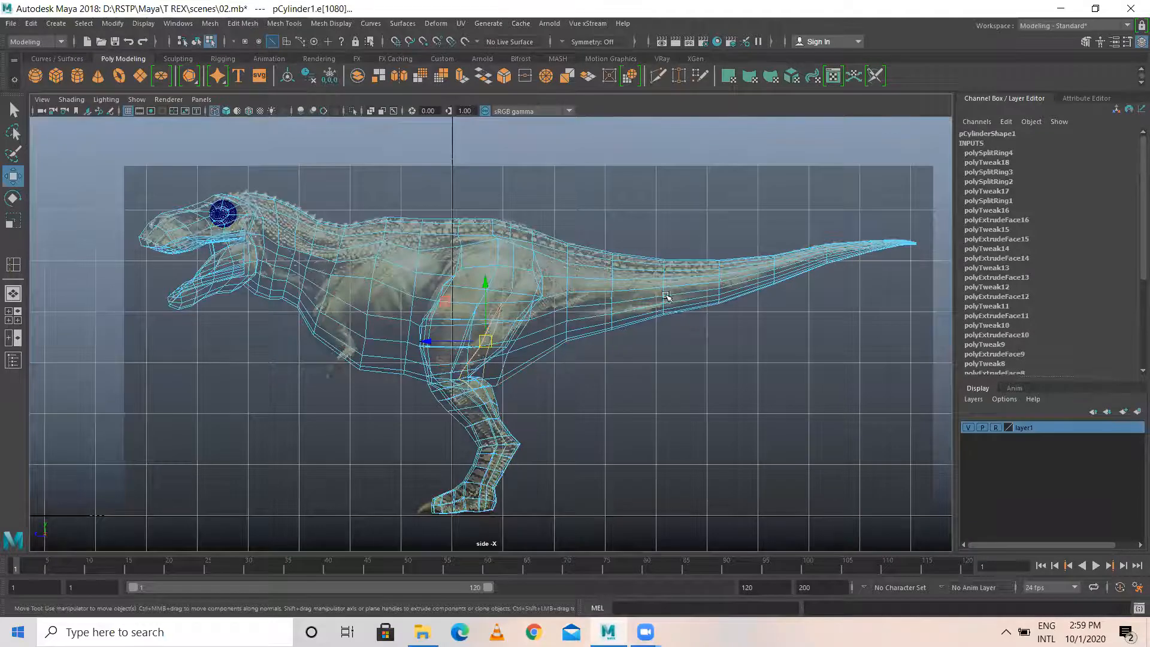
pyautogui.press('space')
pyautogui.press('space')
pyautogui.keyDown('alt'); pyautogui.moveTo(509, 313); pyautogui.dragTo(527, 383); pyautogui.keyUp('alt')
pyautogui.keyDown('ctrl'); pyautogui.moveTo(465, 243); pyautogui.dragTo(588, 387); pyautogui.keyUp('ctrl')
# Adjust the position of the edge at the rear of the thigh in the perspective view, checking the leg from several angles.
pyautogui.keyDown('alt'); pyautogui.moveTo(608, 330); pyautogui.dragTo(503, 431); pyautogui.keyUp('alt')
pyautogui.keyDown('alt'); pyautogui.moveTo(651, 361); pyautogui.dragTo(543, 307); pyautogui.keyUp('alt')
pyautogui.keyDown('alt'); pyautogui.moveTo(405, 258); pyautogui.dragTo(334, 226); pyautogui.keyUp('alt')
pyautogui.keyDown('alt'); pyautogui.moveTo(458, 283); pyautogui.dragTo(409, 272); pyautogui.keyUp('alt')
pyautogui.keyDown('alt'); pyautogui.moveTo(455, 293); pyautogui.dragTo(383, 201); pyautogui.keyUp('alt')
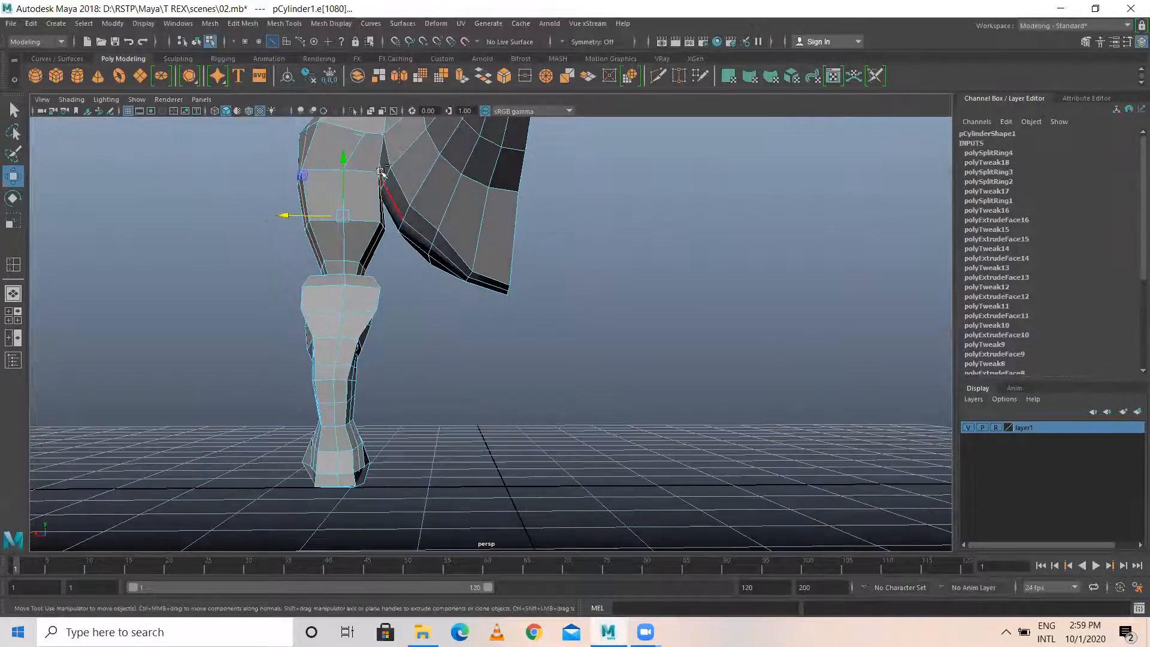
pyautogui.keyDown('alt'); pyautogui.moveTo(486, 421); pyautogui.dragTo(383, 344); pyautogui.keyUp('alt')
pyautogui.click(476, 308)
pyautogui.moveTo(439, 314); pyautogui.dragTo(611, 333)
pyautogui.click(555, 321)
pyautogui.click(658, 333)
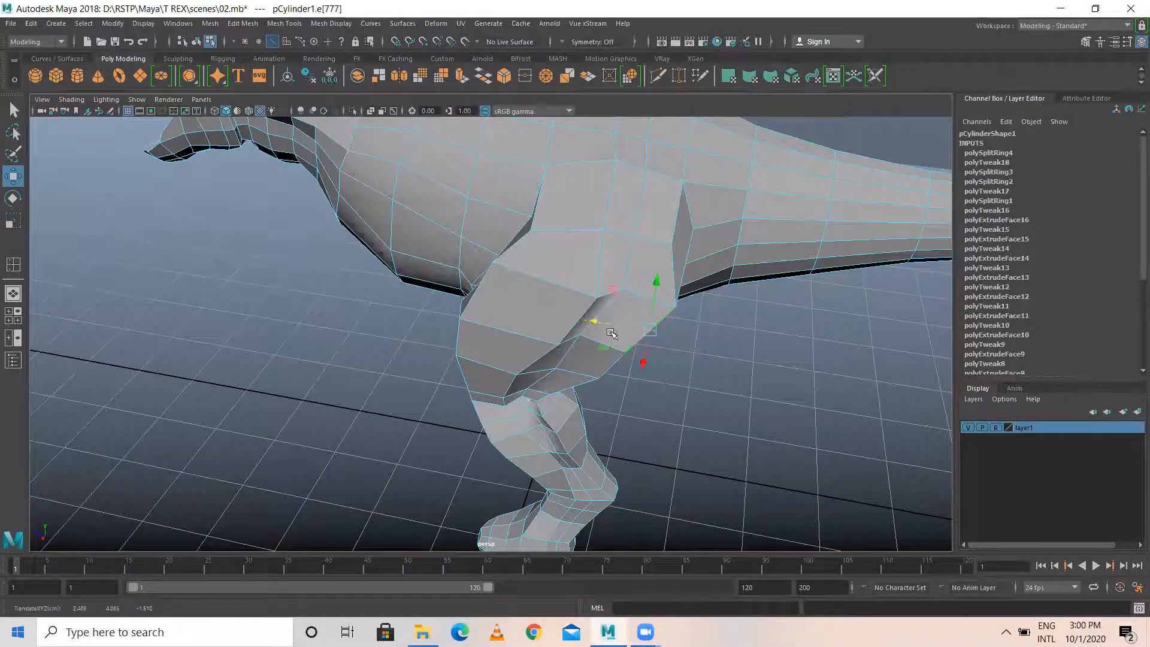
pyautogui.moveTo(685, 326)
pyautogui.keyDown('alt'); pyautogui.mouseDown()
pyautogui.moveTo(639, 296)
pyautogui.moveTo(688, 307)
pyautogui.mouseUp(); pyautogui.keyUp('alt')
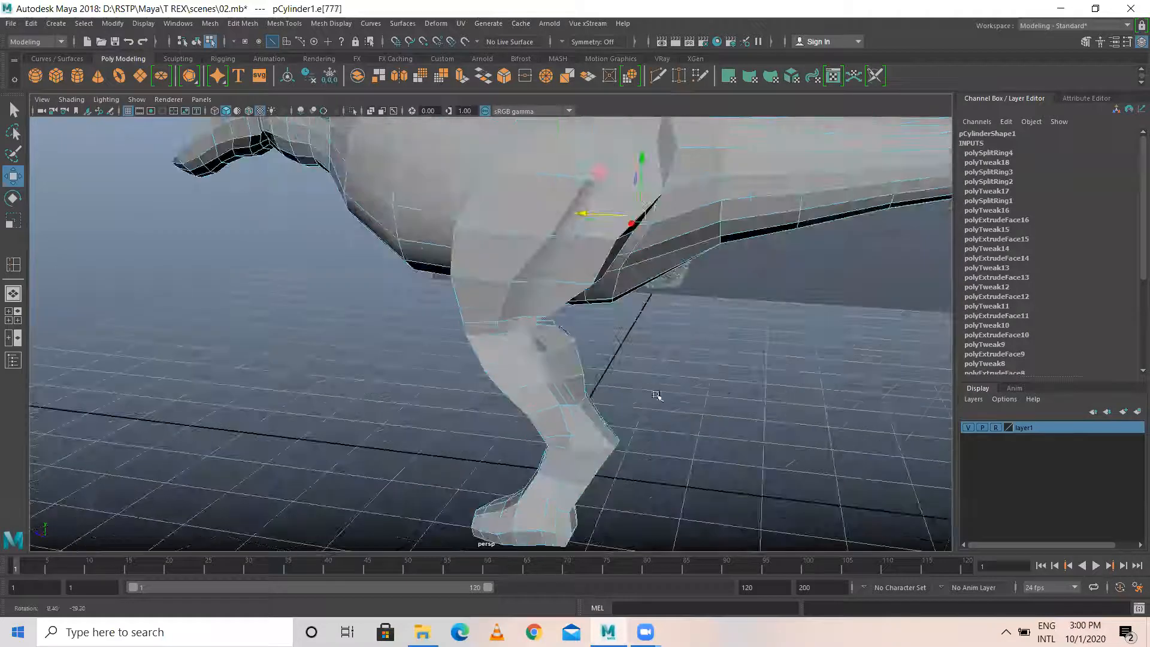
# Reposition the vertices along the rear edge of the upper thigh in the side view to follow the reference.
pyautogui.press('space')
pyautogui.press('space')
pyautogui.scroll(4, 616, 303)
pyautogui.rightClick(596, 257)
pyautogui.moveTo(593, 255); pyautogui.dragTo(541, 255, button='right')
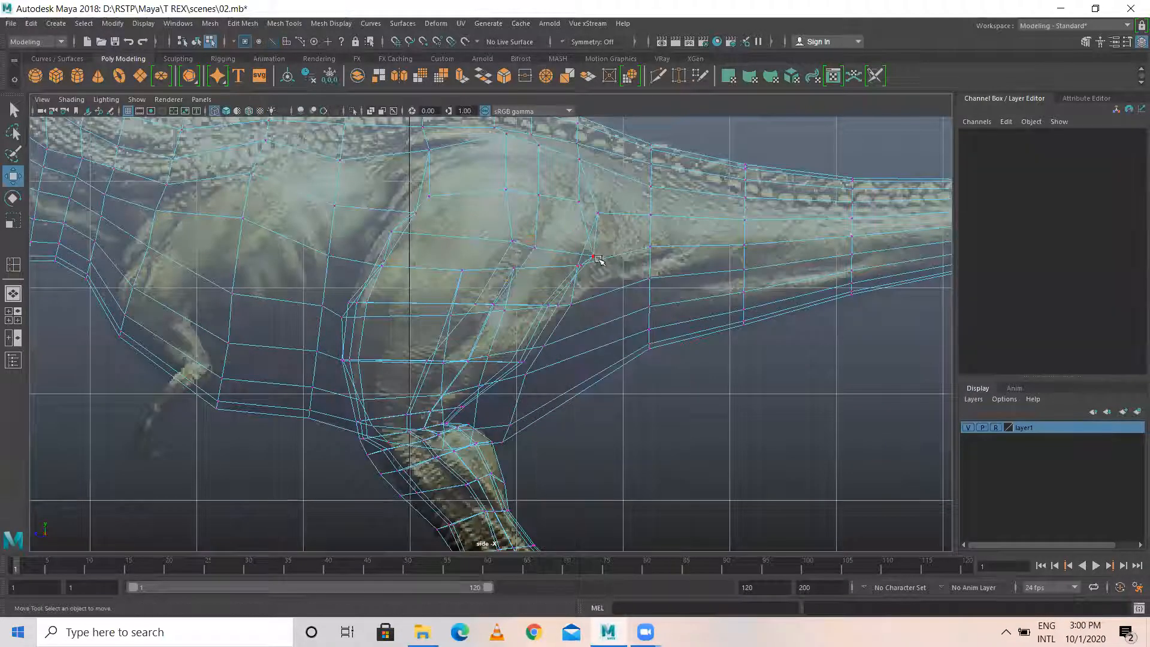
pyautogui.click(594, 257)
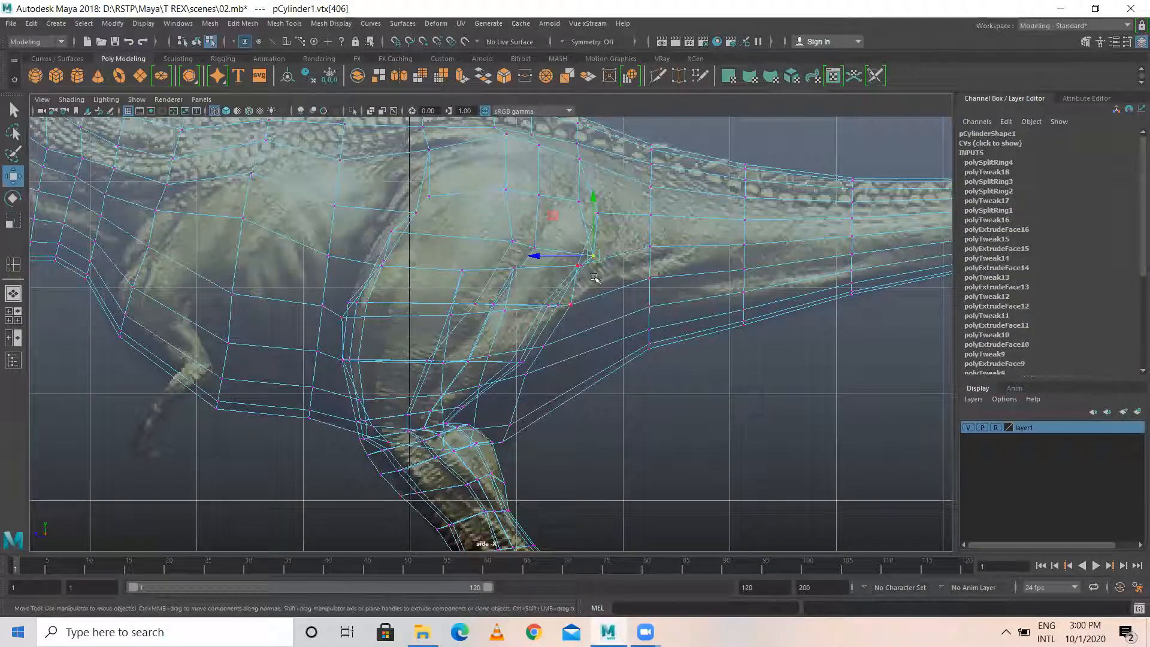
pyautogui.click(580, 201)
pyautogui.click(597, 213)
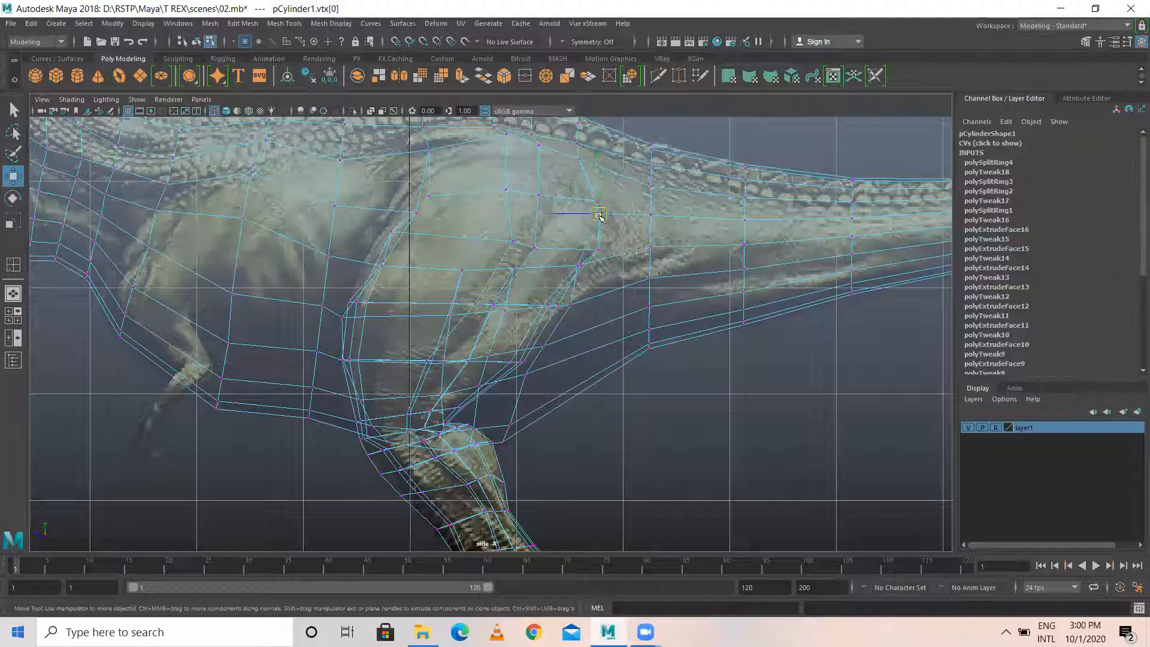
# Reposition the vertices along the top and upper front of the thigh to round its outline against the reference.
pyautogui.click(504, 189)
pyautogui.moveTo(505, 190); pyautogui.dragTo(495, 168)
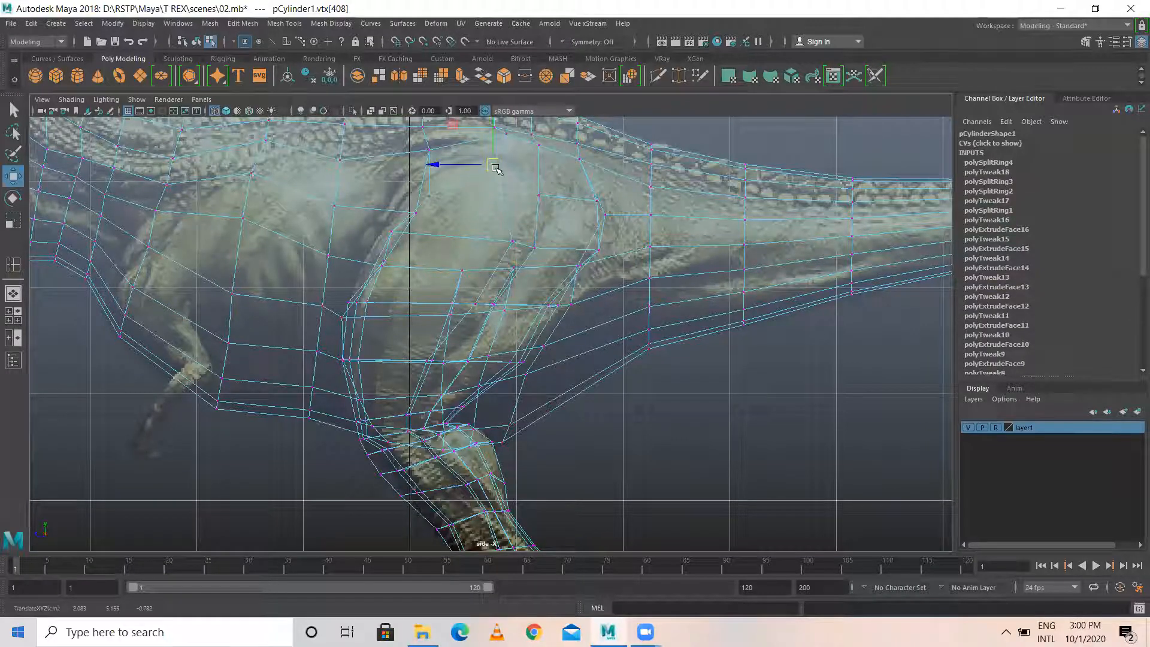
pyautogui.click(429, 150)
pyautogui.moveTo(429, 150); pyautogui.dragTo(428, 183)
pyautogui.click(429, 197)
pyautogui.click(492, 165)
pyautogui.moveTo(493, 164); pyautogui.dragTo(492, 155)
pyautogui.click(507, 134)
pyautogui.click(492, 154)
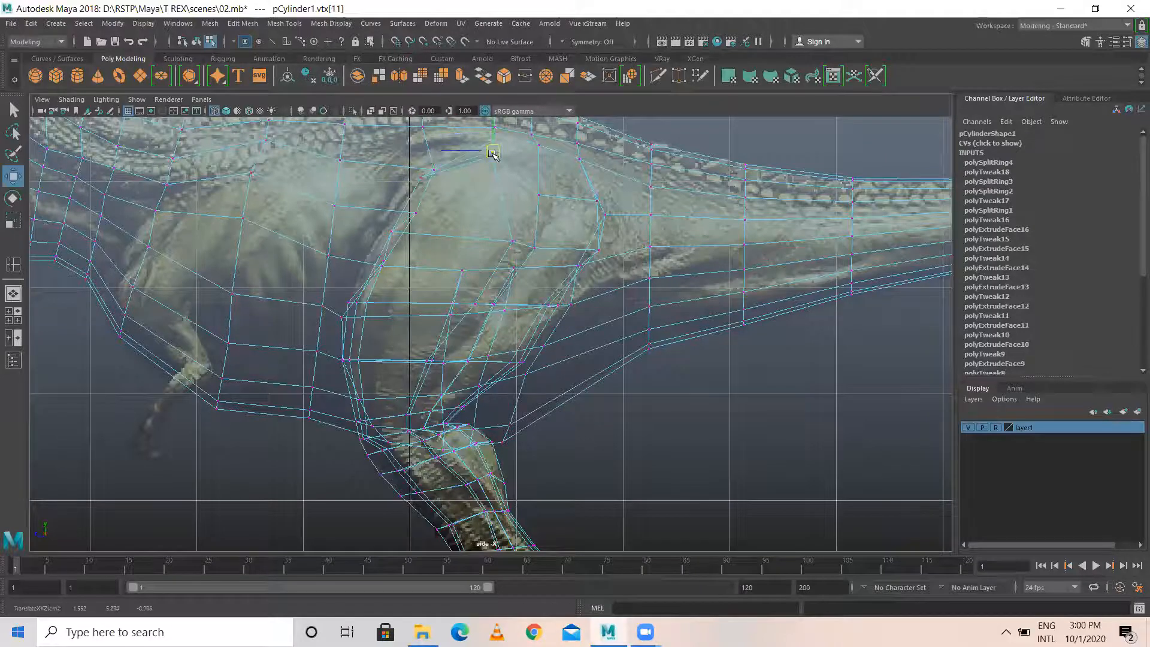
# Move the vertices inside the upper thigh upward to even out the edge flow, then return to the perspective view.
pyautogui.click(544, 177)
pyautogui.click(511, 240)
pyautogui.moveTo(508, 239)
pyautogui.mouseDown()
pyautogui.moveTo(507, 221)
pyautogui.moveTo(519, 223)
pyautogui.mouseUp()
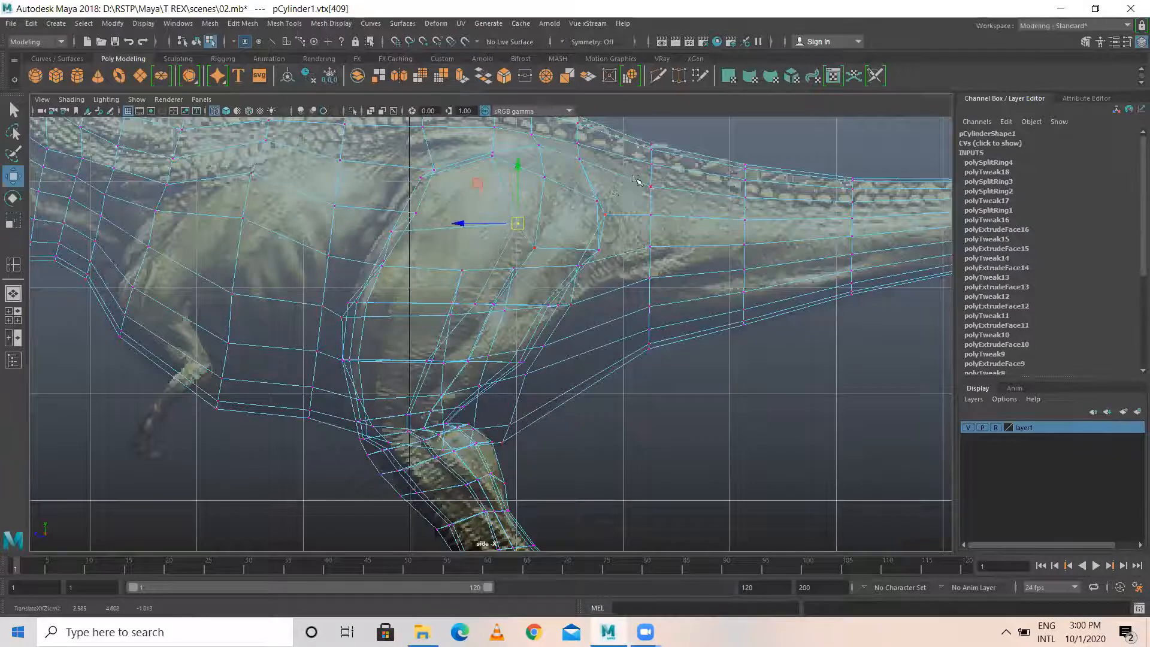
pyautogui.press('space')
pyautogui.press('space')
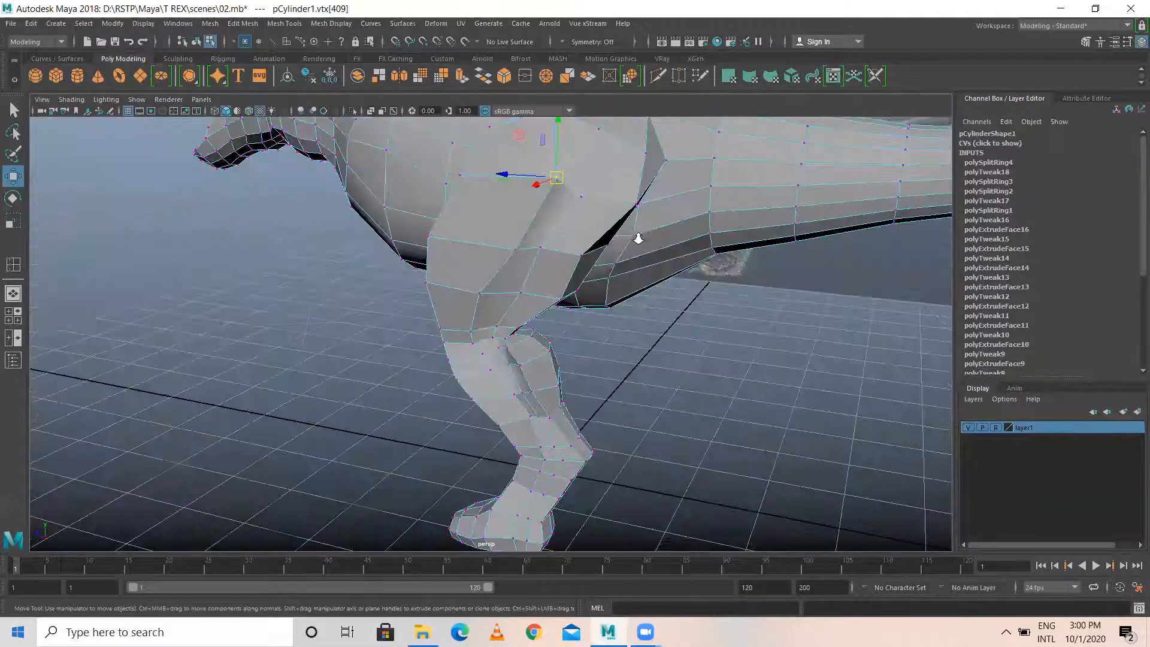
# Preview the body mesh smoothed and reposition the edges at the rear of the lower thigh.
pyautogui.press('3')
pyautogui.moveTo(609, 239); pyautogui.dragTo(608, 187, button='right')
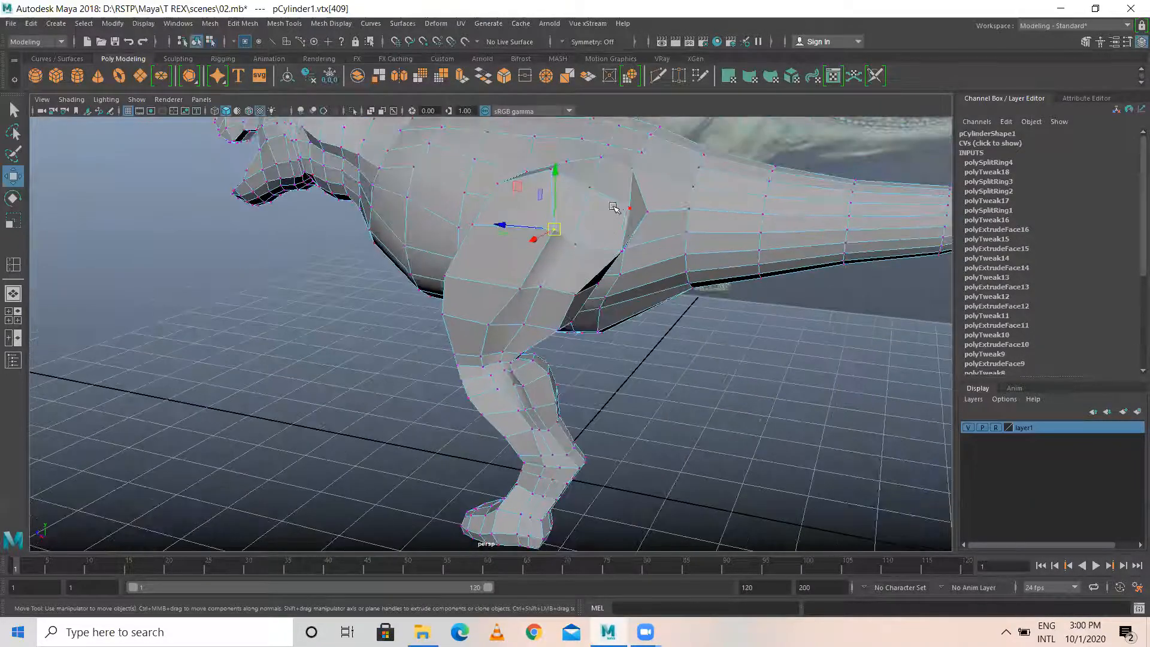
pyautogui.click(654, 358)
pyautogui.keyDown('alt'); pyautogui.moveTo(654, 358); pyautogui.dragTo(506, 261); pyautogui.keyUp('alt')
pyautogui.click(566, 287)
pyautogui.moveTo(506, 261); pyautogui.dragTo(506, 213, button='right')
pyautogui.doubleClick(506, 261)
pyautogui.keyDown('ctrl'); pyautogui.moveTo(399, 365); pyautogui.dragTo(772, 547); pyautogui.keyUp('ctrl')
pyautogui.keyDown('alt'); pyautogui.moveTo(541, 379); pyautogui.dragTo(559, 406); pyautogui.keyUp('alt')
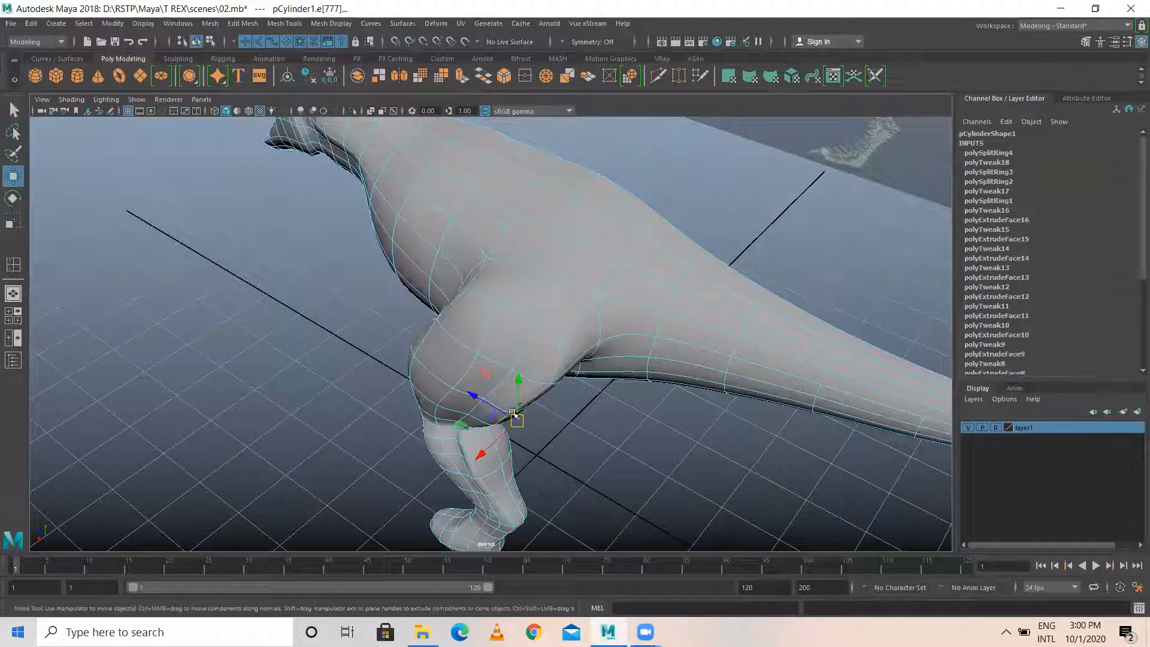
pyautogui.moveTo(481, 404); pyautogui.dragTo(466, 390)
pyautogui.moveTo(482, 444); pyautogui.dragTo(465, 385)
# Move the vertices in the upper rear of the thigh slightly upward to smooth its top contour.
pyautogui.keyDown('alt'); pyautogui.moveTo(549, 405); pyautogui.dragTo(580, 351); pyautogui.keyUp('alt')
pyautogui.keyDown('alt'); pyautogui.moveTo(632, 245); pyautogui.dragTo(617, 189); pyautogui.keyUp('alt')
pyautogui.moveTo(605, 174); pyautogui.dragTo(565, 173, button='right')
pyautogui.click(607, 168)
pyautogui.keyDown('alt'); pyautogui.moveTo(634, 236); pyautogui.dragTo(637, 307, button='middle'); pyautogui.keyUp('alt')
pyautogui.moveTo(615, 200)
pyautogui.mouseDown()
pyautogui.moveTo(614, 183)
pyautogui.moveTo(615, 193)
pyautogui.mouseUp()
pyautogui.click(598, 298)
pyautogui.moveTo(598, 244); pyautogui.dragTo(601, 233)
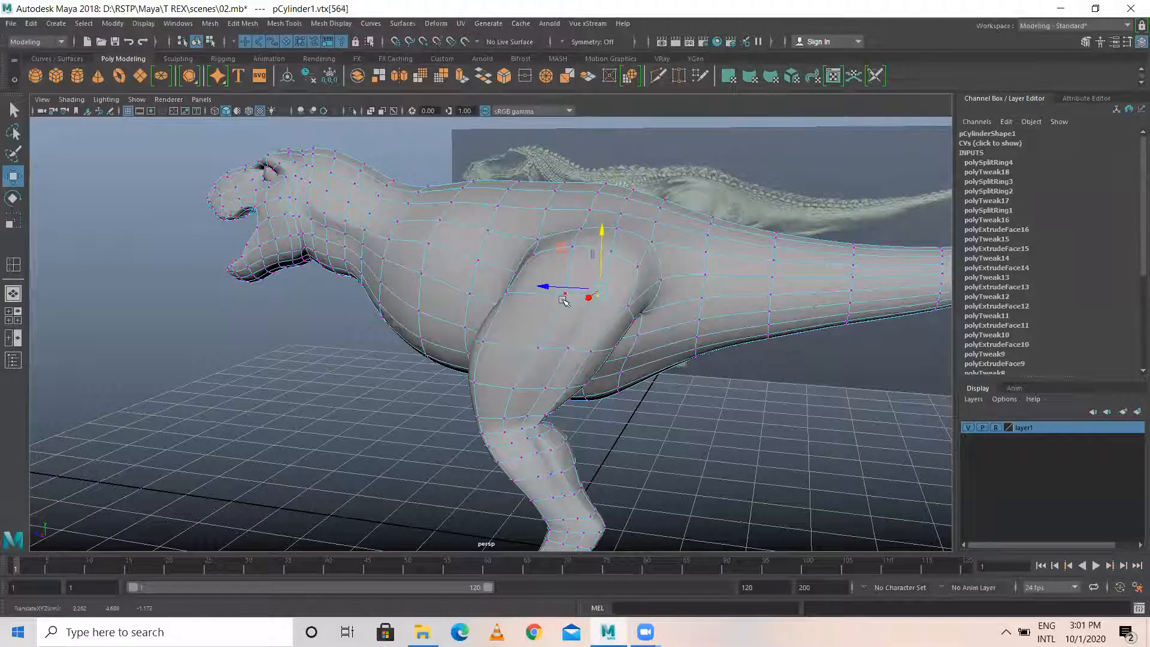
# Try to raise the vertex in the middle of the upper thigh.
pyautogui.click(565, 291)
pyautogui.click(565, 294)
pyautogui.moveTo(578, 240); pyautogui.dragTo(573, 210)
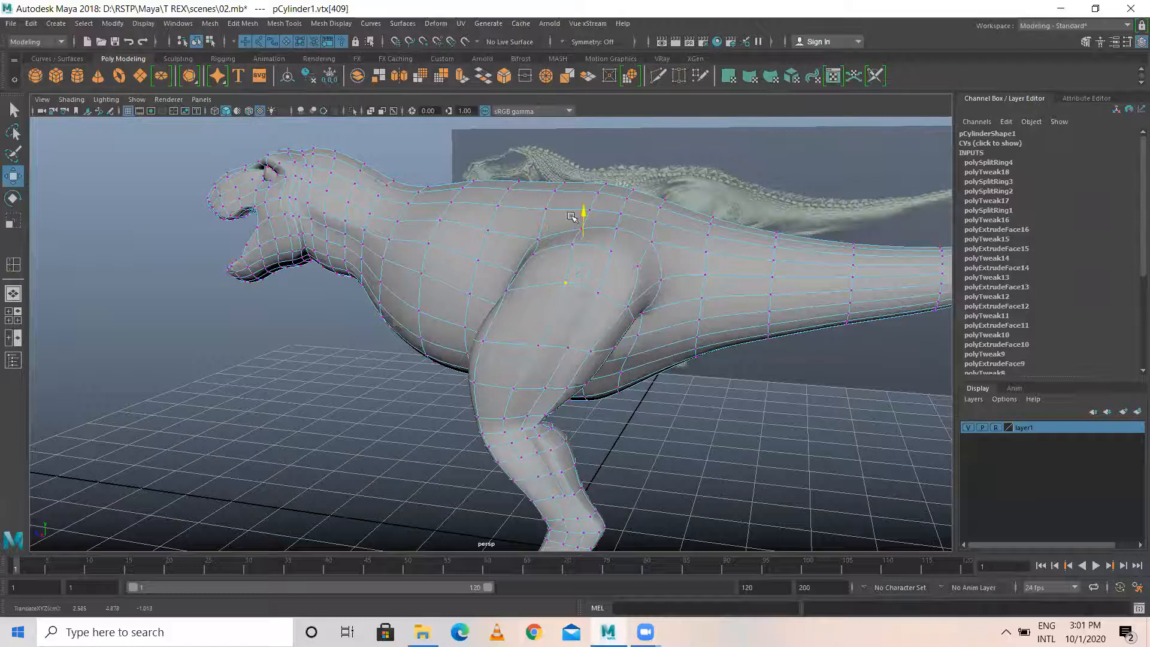
# Try to shift the vertices on the outer thigh and above the hip sideways along the X axis.
pyautogui.keyDown('alt'); pyautogui.moveTo(526, 317); pyautogui.dragTo(614, 397); pyautogui.keyUp('alt')
pyautogui.moveTo(589, 462); pyautogui.dragTo(589, 443)
pyautogui.click(640, 423)
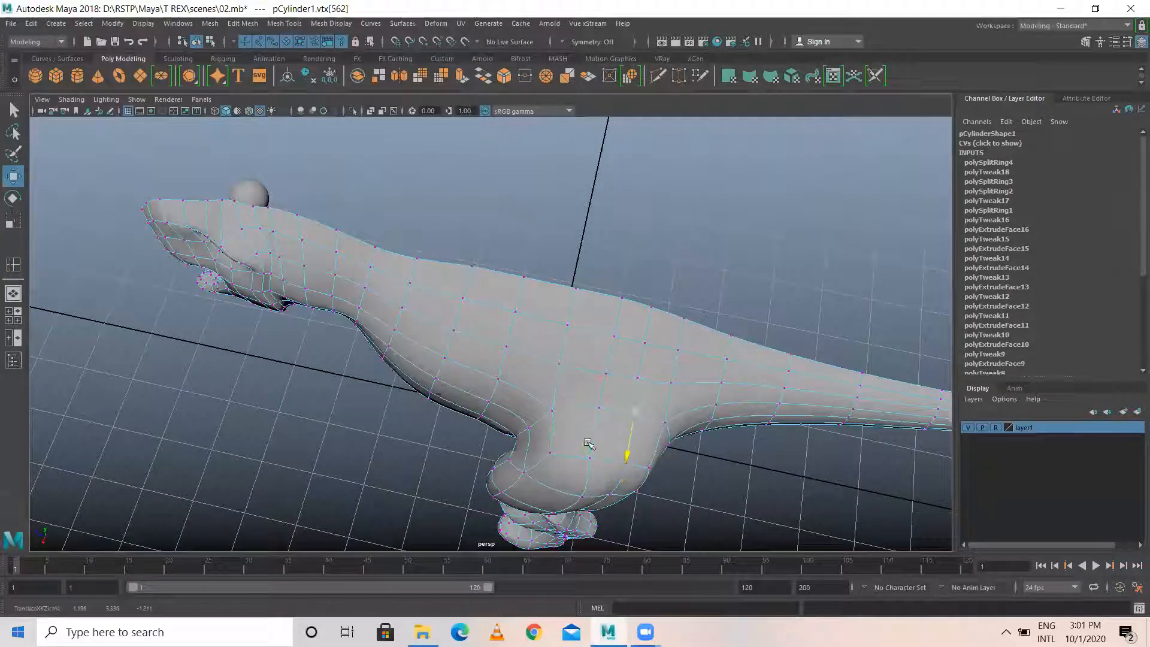
pyautogui.click(602, 366)
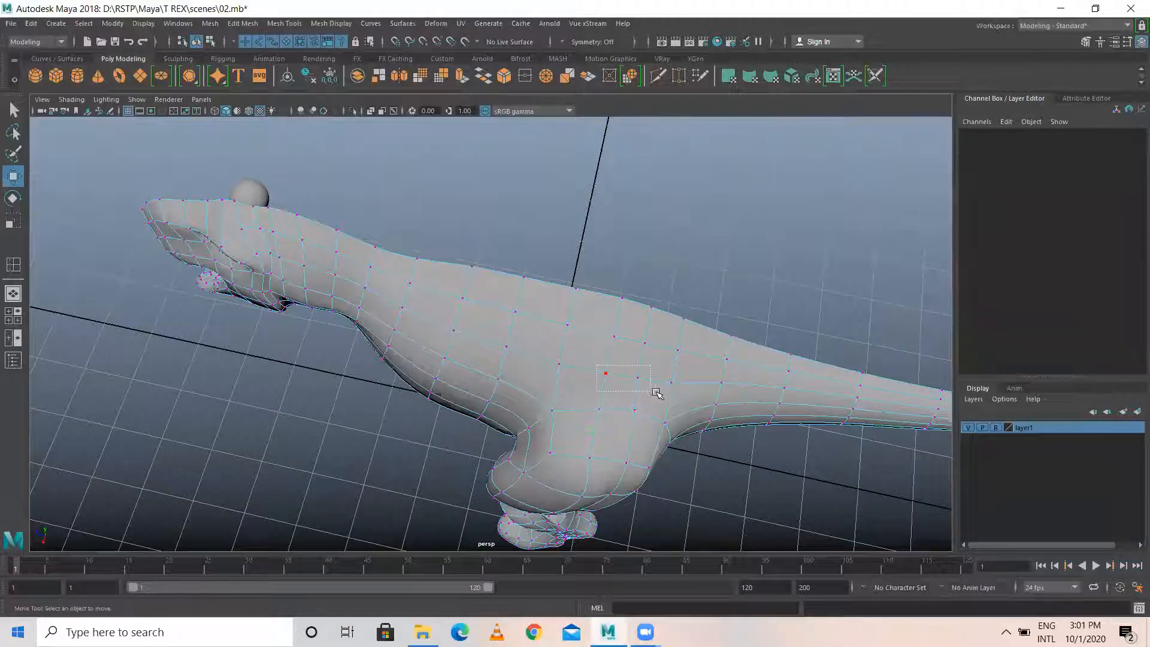
pyautogui.moveTo(657, 393); pyautogui.dragTo(657, 392)
pyautogui.moveTo(606, 430); pyautogui.dragTo(624, 365)
# Undo the recent sideways moves of the thigh and hip vertices and the raised upper-thigh vertex.
pyautogui.hotkey('ctrl', 'z')
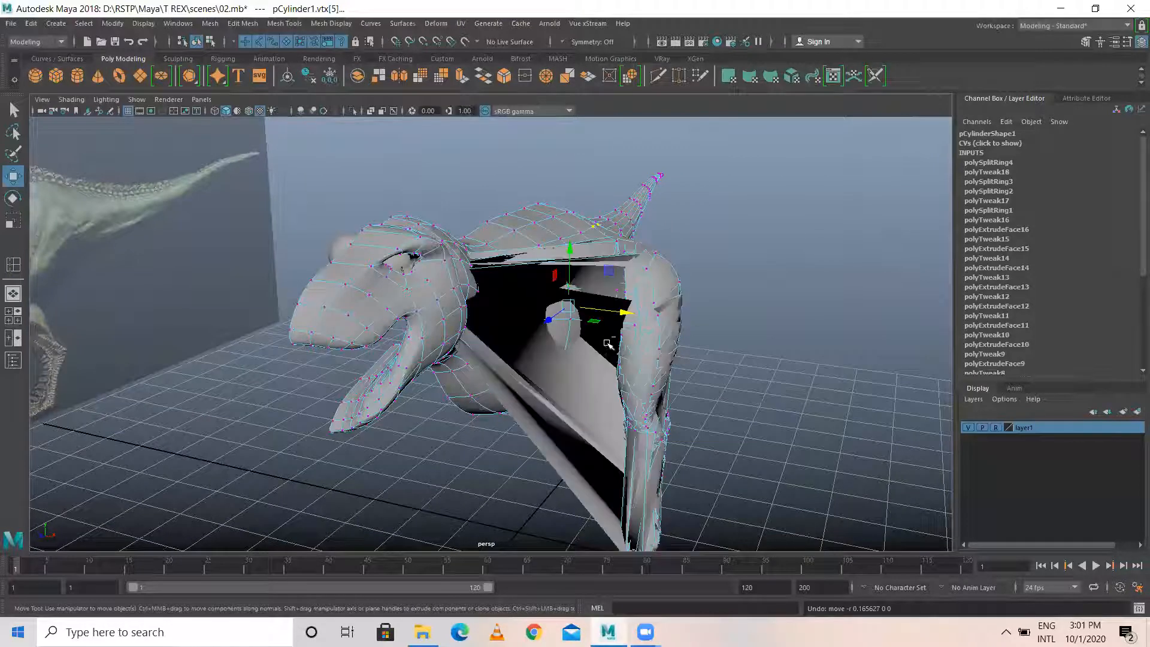
pyautogui.hotkey('ctrl', 'z')
pyautogui.hotkey('ctrl', 'z')
pyautogui.hotkey('ctrl', 'z')
pyautogui.keyDown('alt'); pyautogui.moveTo(726, 348); pyautogui.dragTo(568, 280); pyautogui.keyUp('alt')
pyautogui.hotkey('ctrl', 'z')
pyautogui.hotkey('ctrl', 'z')
pyautogui.hotkey('ctrl', 'z')
pyautogui.hotkey('ctrl', 'z')
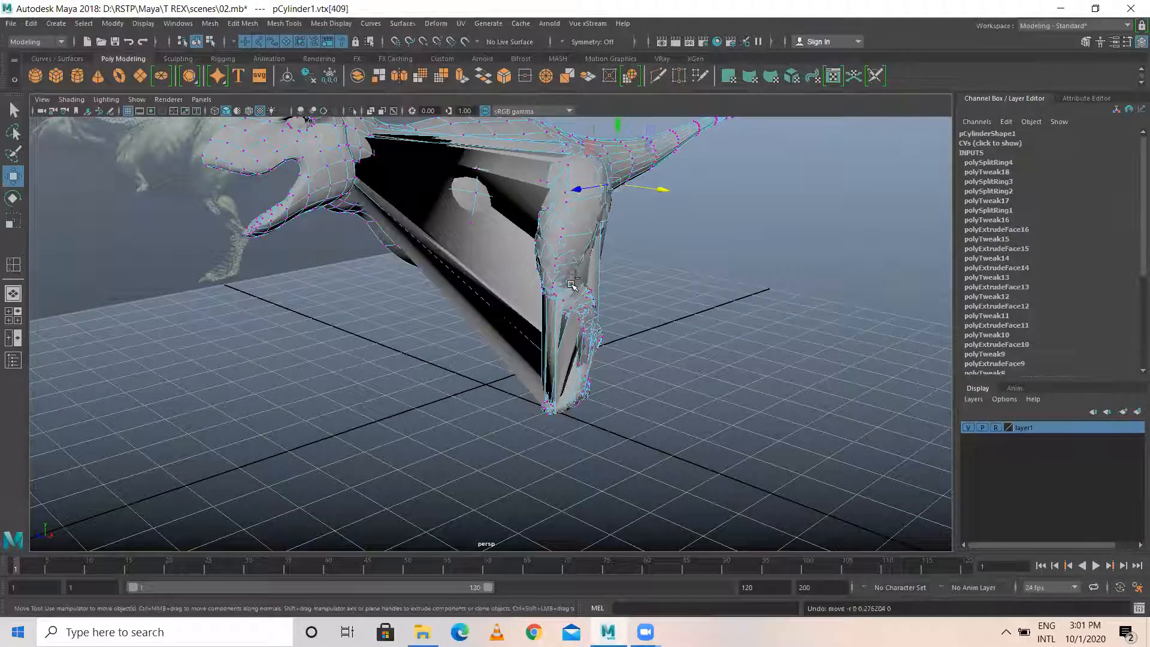
# Try to move the whole body mesh sideways in object mode, and undo the move.
pyautogui.moveTo(548, 187); pyautogui.dragTo(596, 169, button='right')
pyautogui.click(675, 293)
pyautogui.keyDown('alt'); pyautogui.moveTo(675, 294); pyautogui.dragTo(519, 292); pyautogui.keyUp('alt')
pyautogui.click(439, 262)
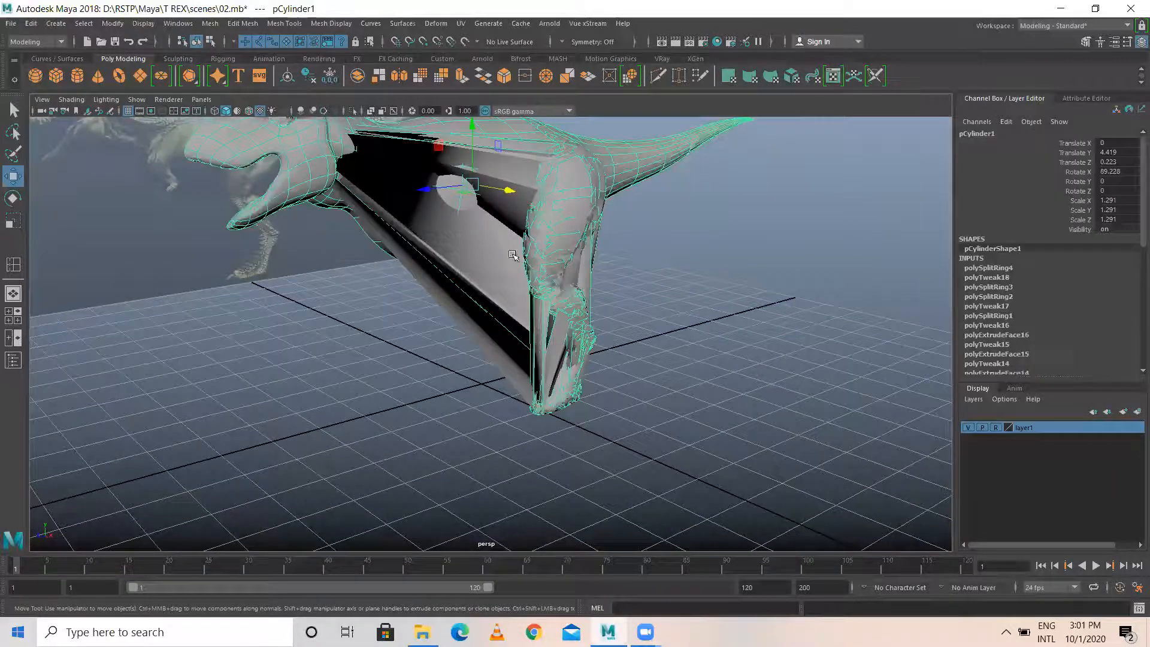
pyautogui.moveTo(491, 193); pyautogui.dragTo(673, 224)
pyautogui.hotkey('ctrl', 'z')
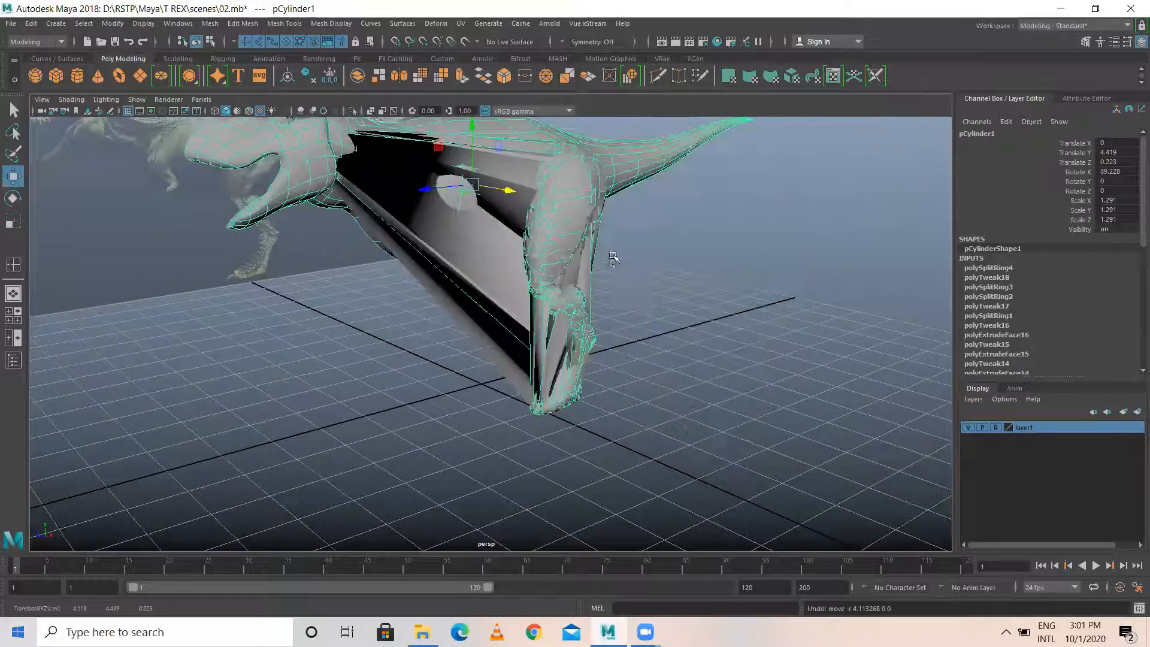
# Turn the body mesh's smooth preview off and on again to refresh its distorted display.
pyautogui.keyDown('alt'); pyautogui.moveTo(524, 271); pyautogui.dragTo(596, 266); pyautogui.keyUp('alt')
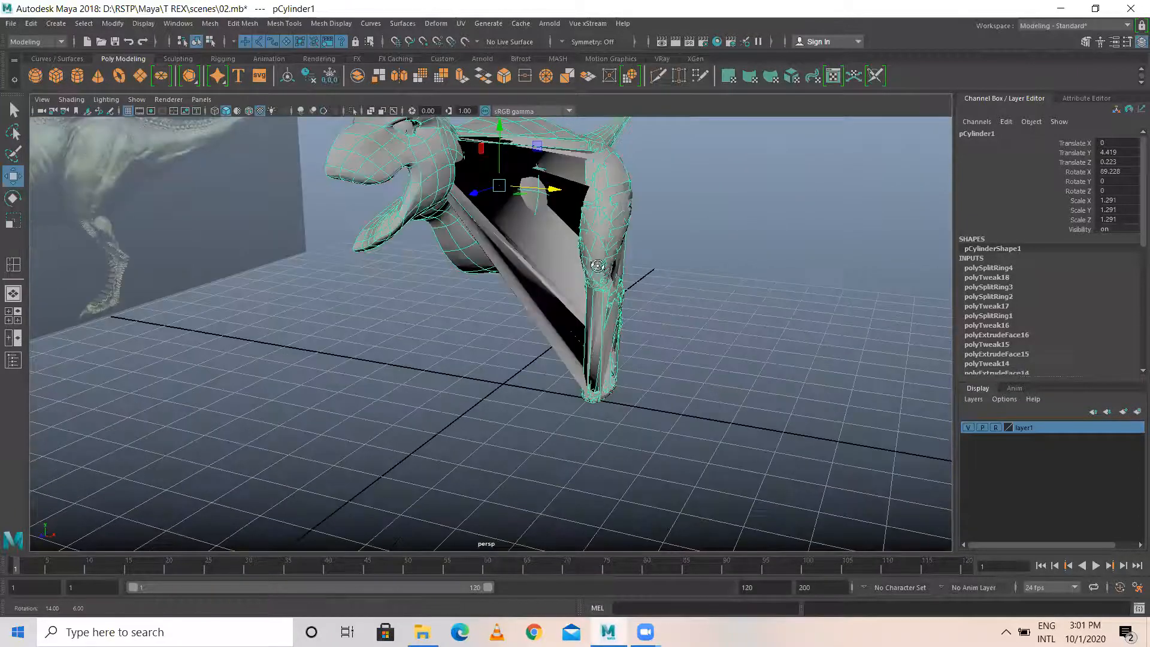
pyautogui.keyDown('alt'); pyautogui.moveTo(614, 313); pyautogui.dragTo(625, 350); pyautogui.keyUp('alt')
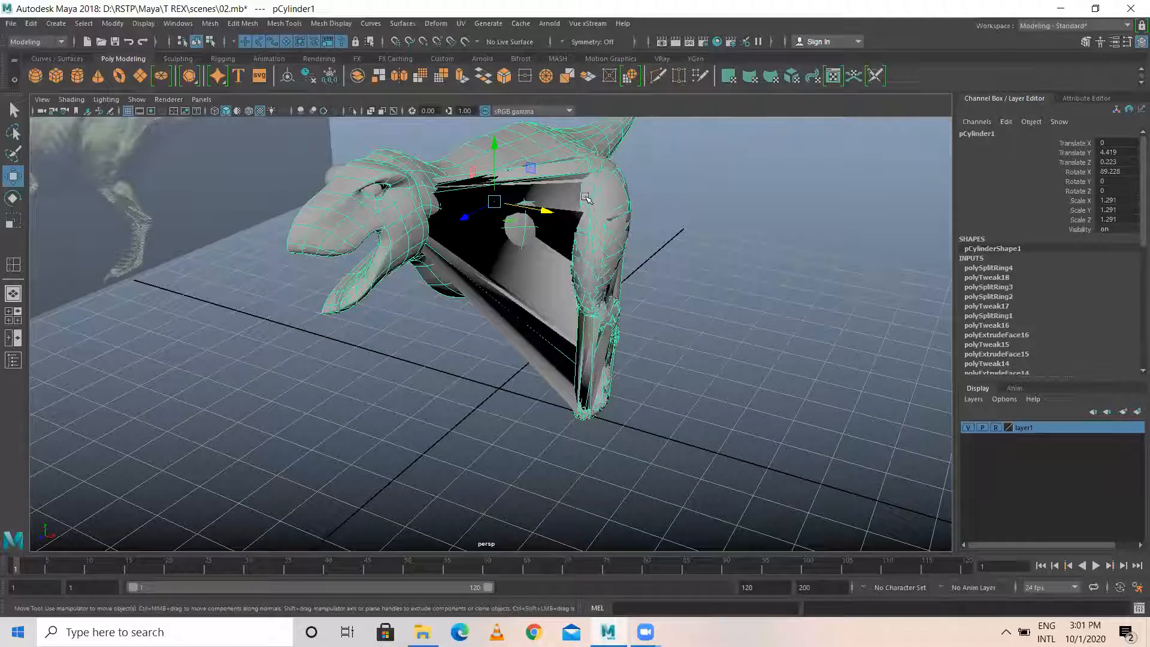
pyautogui.keyDown('alt'); pyautogui.moveTo(633, 219); pyautogui.dragTo(542, 294); pyautogui.keyUp('alt')
pyautogui.press('1')
pyautogui.keyDown('alt'); pyautogui.moveTo(496, 328); pyautogui.dragTo(584, 302); pyautogui.keyUp('alt')
pyautogui.press('3')
pyautogui.click(659, 286)
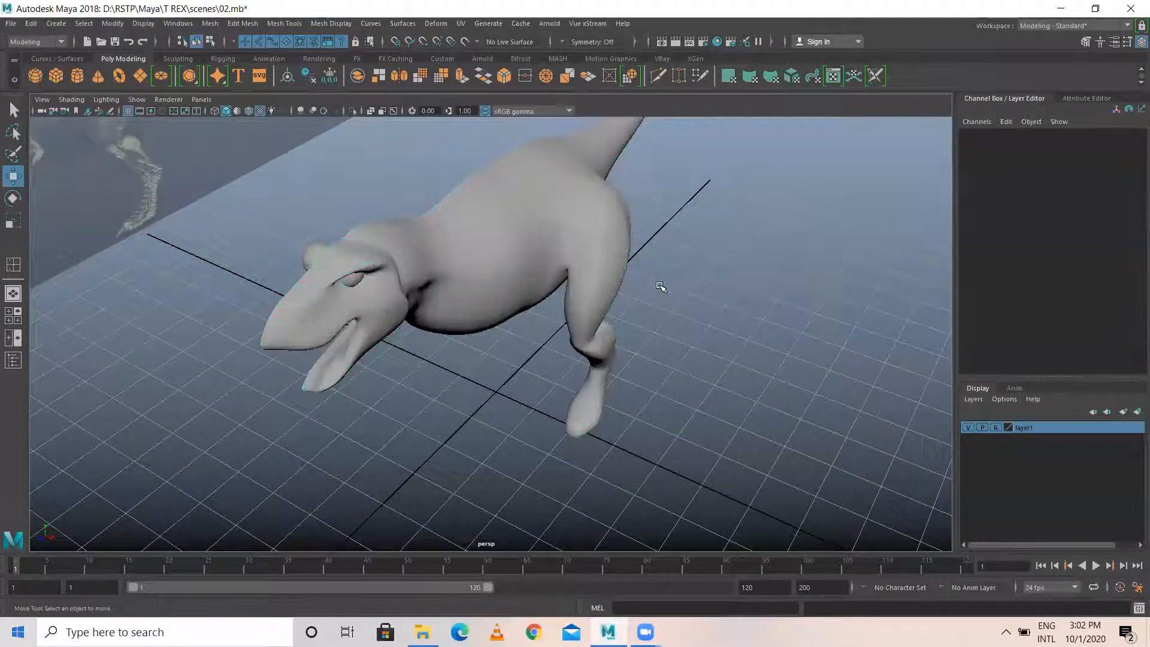
pyautogui.click(605, 257)
# Turn off the smooth preview and select the vertex above the rear of the thigh in the side view.
pyautogui.keyDown('alt'); pyautogui.moveTo(664, 275); pyautogui.dragTo(520, 218); pyautogui.keyUp('alt')
pyautogui.keyDown('alt'); pyautogui.moveTo(516, 176); pyautogui.dragTo(527, 287, button='middle'); pyautogui.keyUp('alt')
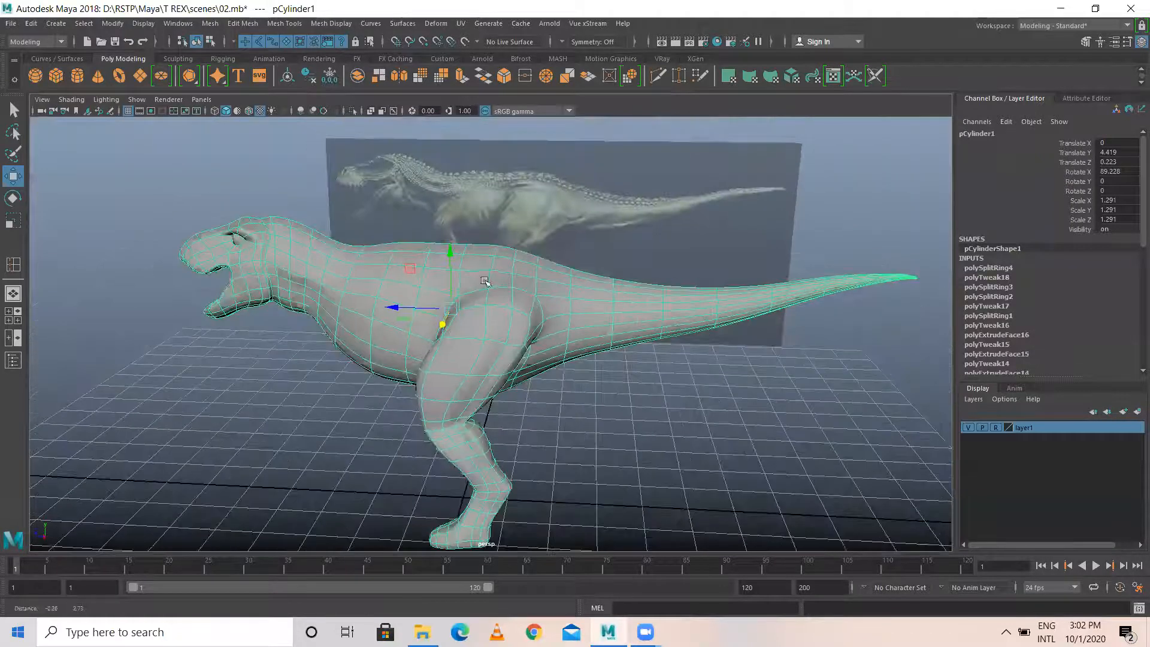
pyautogui.keyDown('alt'); pyautogui.moveTo(484, 282); pyautogui.dragTo(485, 271); pyautogui.keyUp('alt')
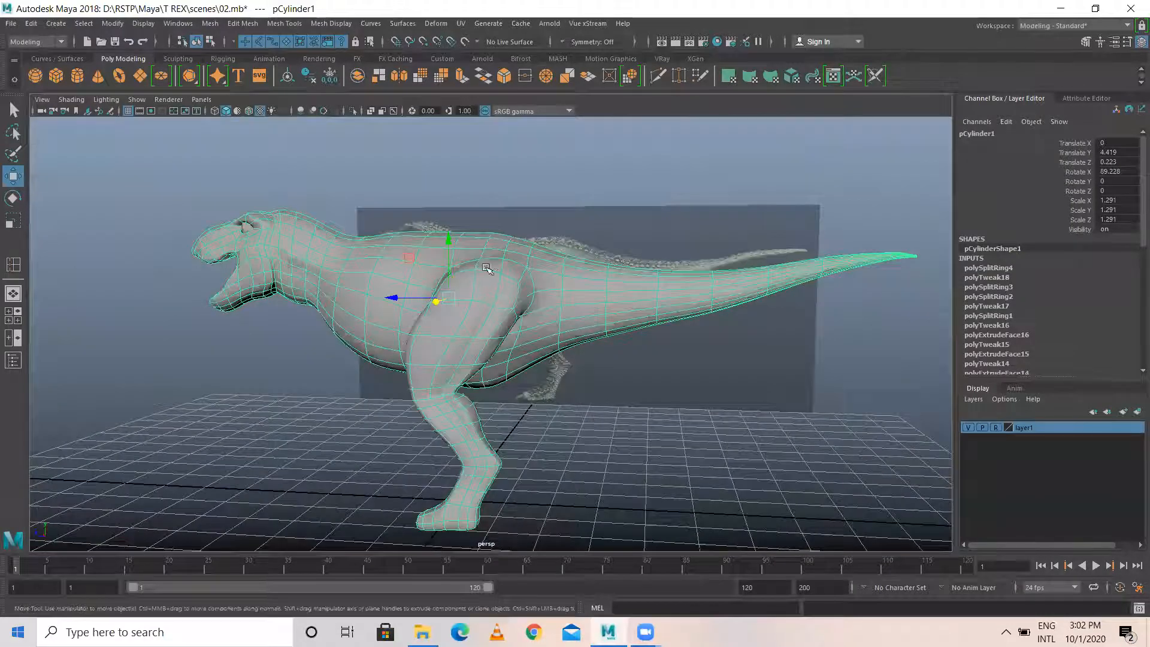
pyautogui.keyDown('alt'); pyautogui.moveTo(502, 267); pyautogui.dragTo(488, 282); pyautogui.keyUp('alt')
pyautogui.keyDown('alt'); pyautogui.moveTo(487, 282); pyautogui.dragTo(525, 305, button='right'); pyautogui.keyUp('alt')
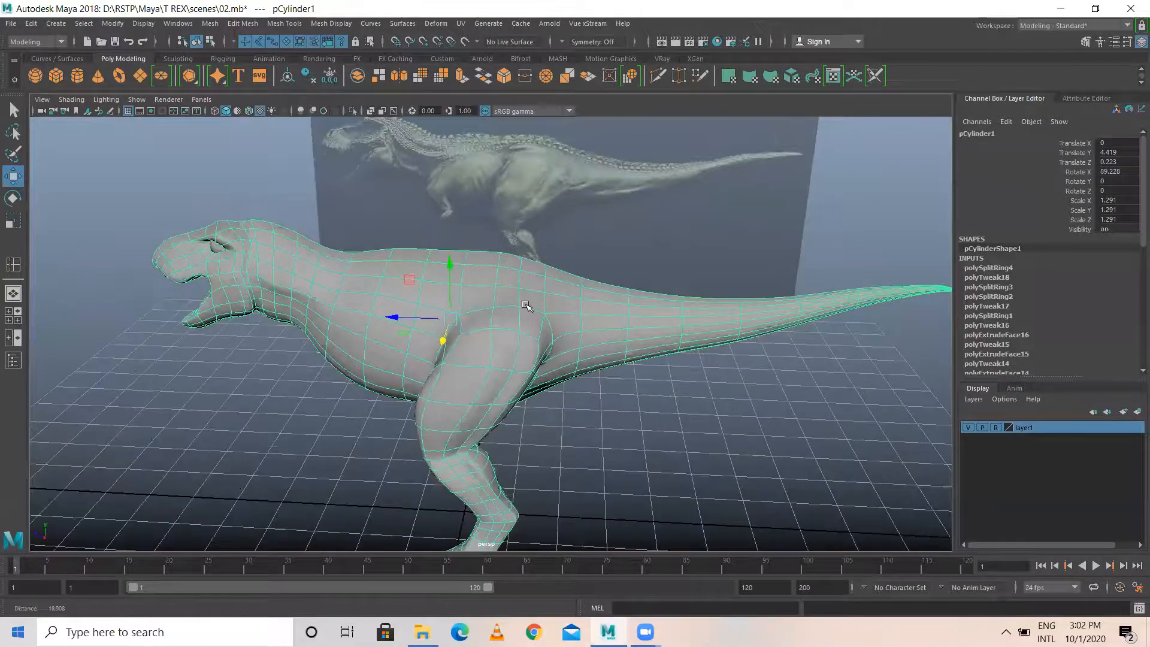
pyautogui.scroll(1, 525, 306)
pyautogui.press('1')
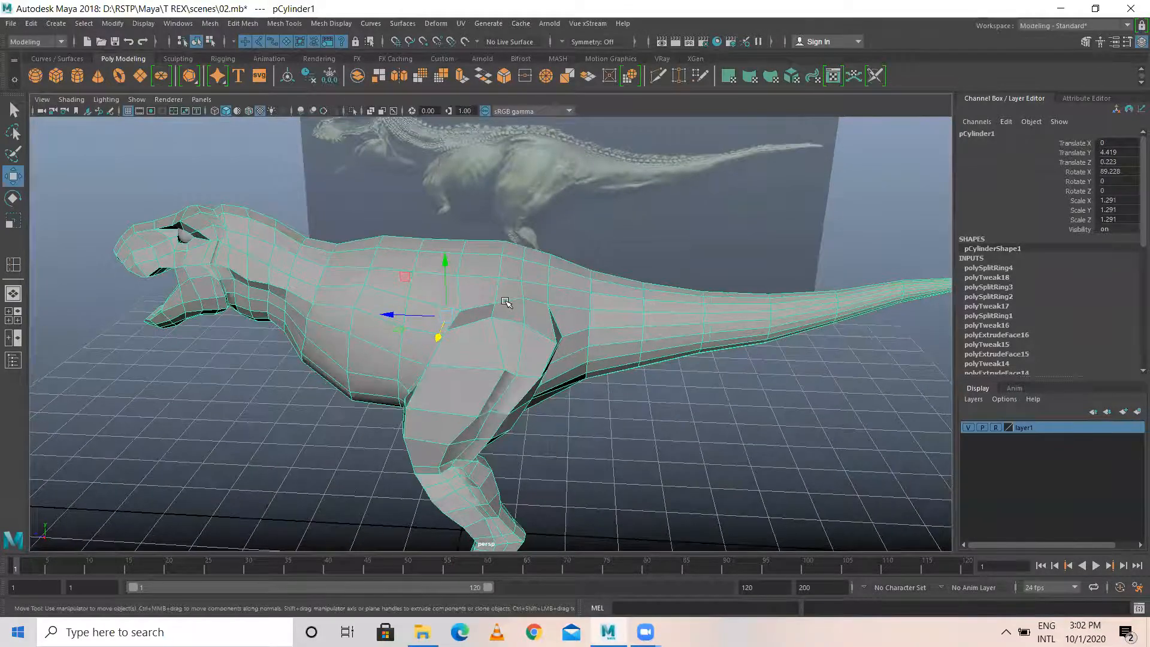
pyautogui.press('space')
pyautogui.press('space')
pyautogui.moveTo(533, 159); pyautogui.dragTo(479, 148, button='right')
pyautogui.click(534, 145)
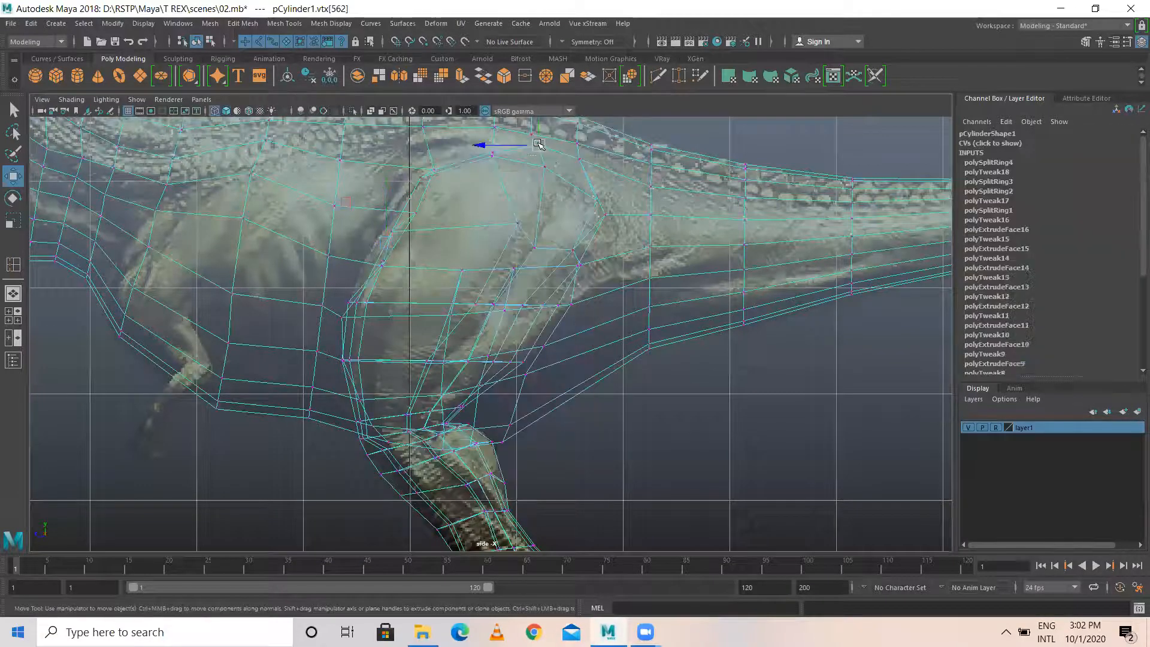
# Move the vertices around the top and front of the thigh to match the reference outline in the side view.
pyautogui.moveTo(535, 128); pyautogui.dragTo(567, 160)
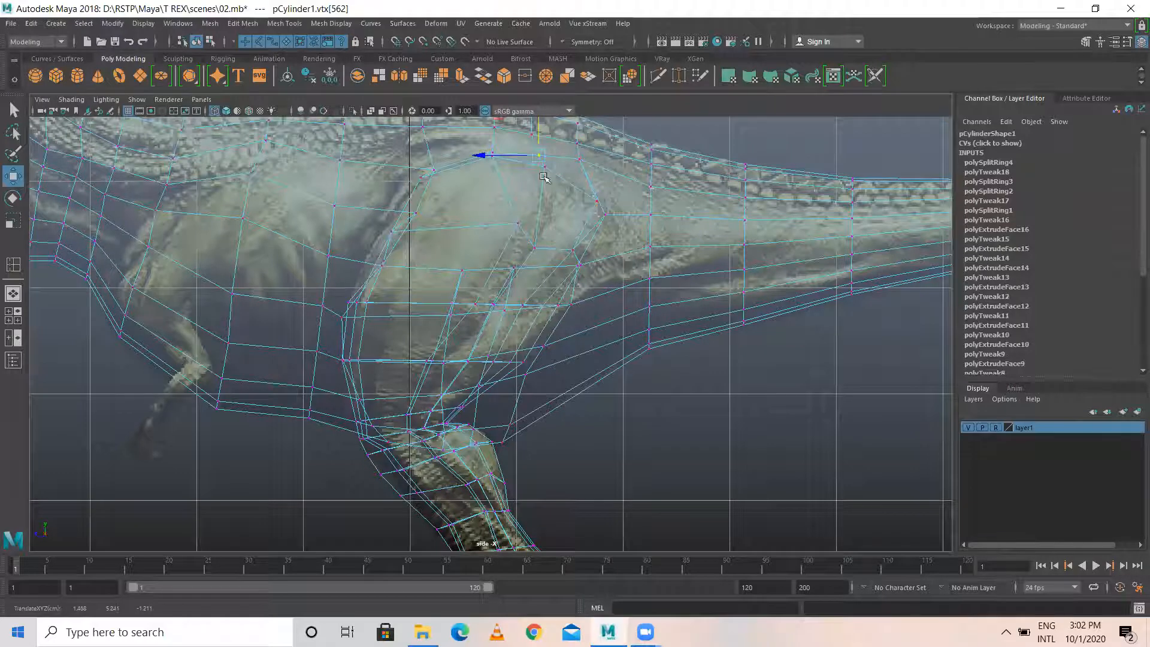
pyautogui.scroll(-5, 515, 176)
pyautogui.scroll(4, 488, 179)
pyautogui.click(492, 178)
pyautogui.click(491, 146)
pyautogui.moveTo(490, 148); pyautogui.dragTo(489, 155)
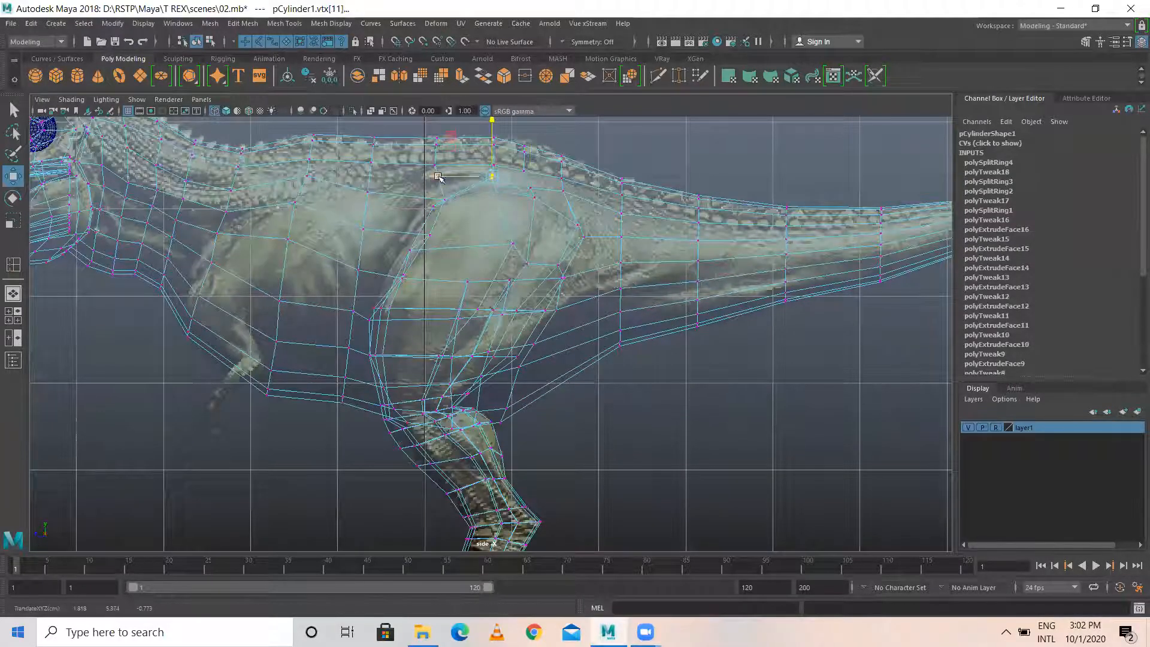
pyautogui.moveTo(426, 193); pyautogui.dragTo(387, 274)
pyautogui.click(402, 275)
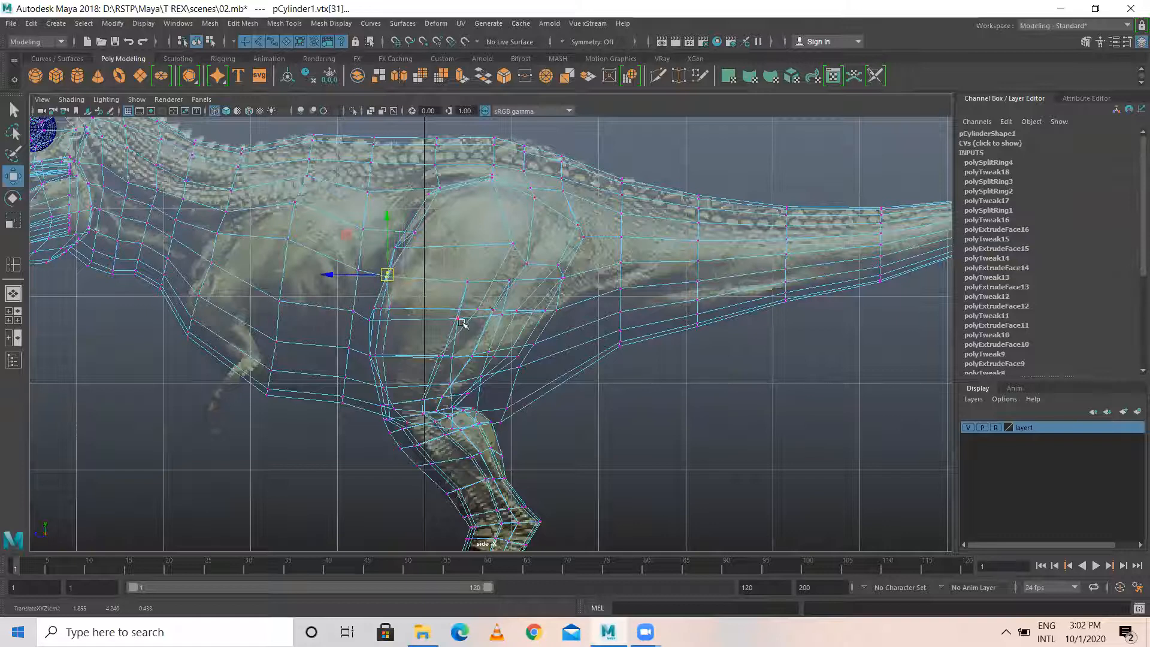
# Switch to the perspective view in object mode and inspect the dinosaur with the smooth mesh preview on.
pyautogui.press('space')
pyautogui.press('space')
pyautogui.moveTo(582, 266); pyautogui.dragTo(614, 245, button='right')
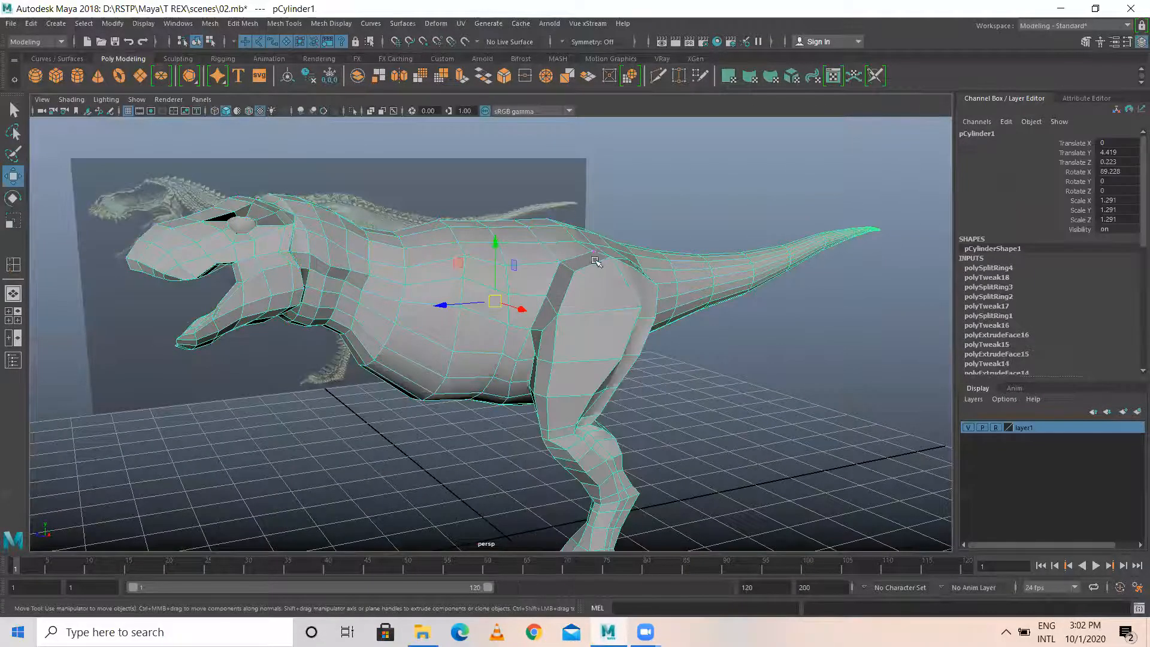
pyautogui.press('3')
pyautogui.click(720, 392)
pyautogui.keyDown('alt'); pyautogui.moveTo(716, 393); pyautogui.dragTo(587, 352, button='right'); pyautogui.keyUp('alt')
pyautogui.keyDown('alt'); pyautogui.moveTo(586, 352); pyautogui.dragTo(518, 322); pyautogui.keyUp('alt')
pyautogui.click(539, 322)
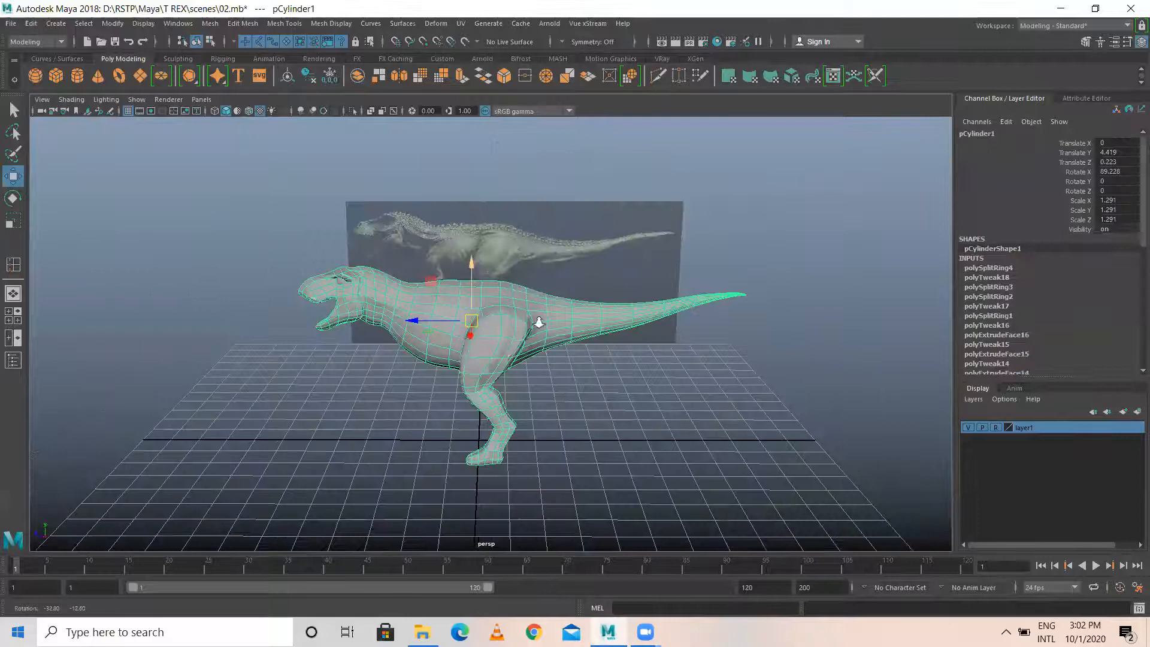
pyautogui.scroll(5, 549, 359)
# Select three edges above the thigh and raise them slightly.
pyautogui.moveTo(514, 241); pyautogui.dragTo(517, 258, button='right')
pyautogui.scroll(3, 534, 249)
pyautogui.moveTo(516, 185); pyautogui.dragTo(515, 164, button='right')
pyautogui.click(518, 160)
pyautogui.keyDown('shift'); pyautogui.click(556, 166); pyautogui.keyUp('shift')
pyautogui.keyDown('shift'); pyautogui.click(593, 174); pyautogui.keyUp('shift')
pyautogui.moveTo(546, 137); pyautogui.dragTo(546, 126)
# Reposition the vertices behind and above the thigh and on the back over the hip to smooth the contour.
pyautogui.moveTo(627, 218); pyautogui.dragTo(603, 219, button='right')
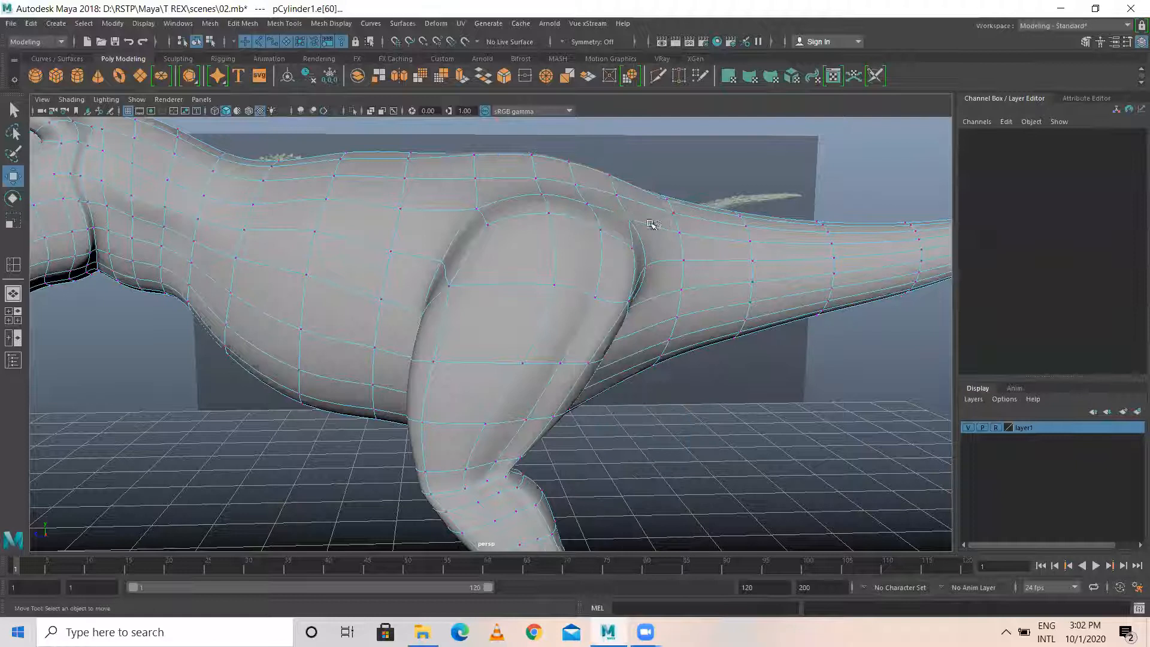
pyautogui.click(636, 235)
pyautogui.moveTo(602, 229)
pyautogui.mouseDown()
pyautogui.moveTo(584, 237)
pyautogui.moveTo(598, 237)
pyautogui.mouseUp()
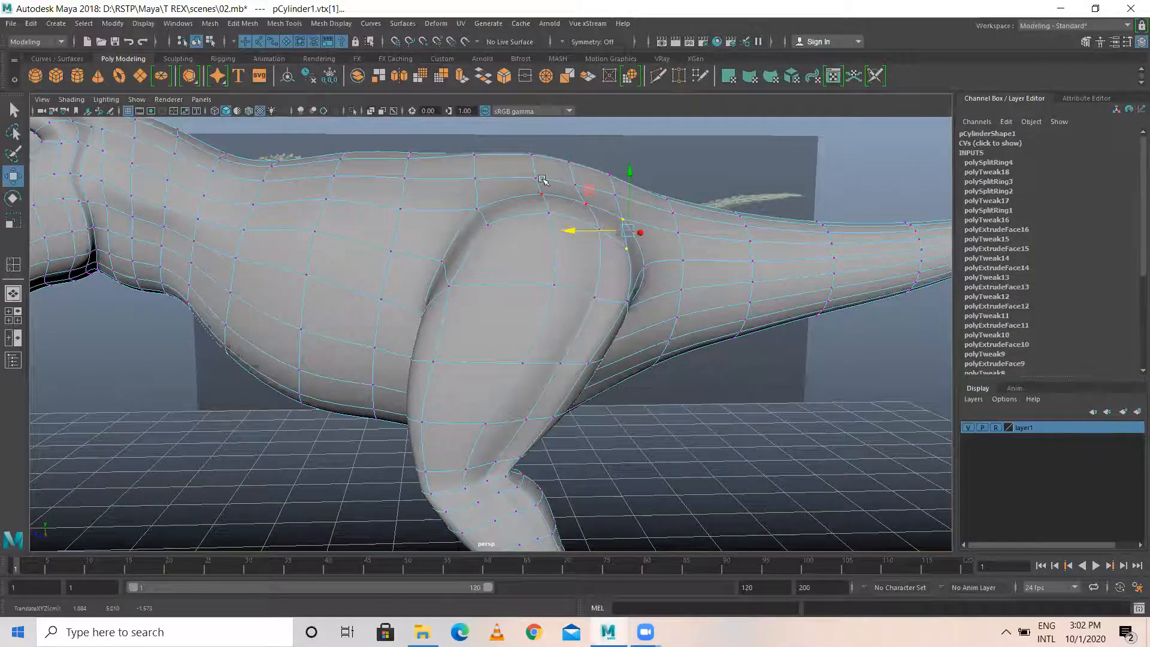
pyautogui.scroll(-5, 586, 209)
pyautogui.moveTo(507, 248)
pyautogui.keyDown('alt'); pyautogui.mouseDown()
pyautogui.moveTo(539, 261)
pyautogui.moveTo(495, 252)
pyautogui.moveTo(545, 212)
pyautogui.moveTo(520, 239)
pyautogui.mouseUp(); pyautogui.keyUp('alt')
pyautogui.moveTo(528, 192); pyautogui.dragTo(529, 190)
pyautogui.moveTo(575, 227); pyautogui.dragTo(557, 203)
pyautogui.moveTo(486, 207)
pyautogui.mouseDown()
pyautogui.moveTo(513, 235)
pyautogui.moveTo(505, 195)
pyautogui.mouseUp()
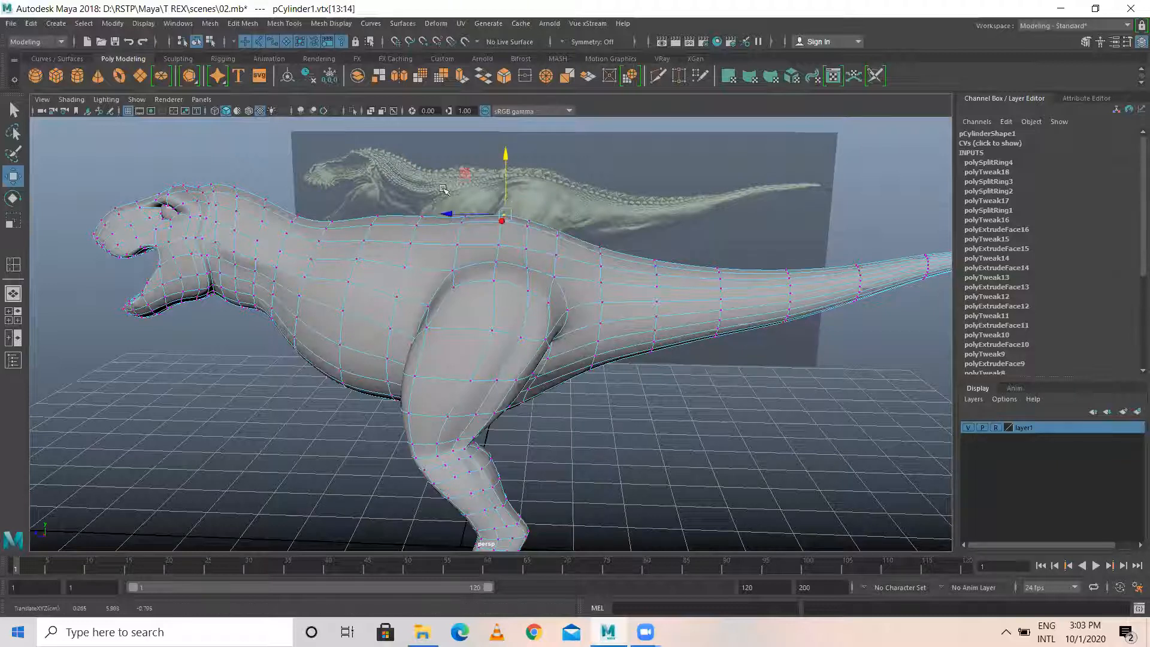
# Return to object mode and the side view with the smooth mesh preview turned off.
pyautogui.moveTo(506, 255); pyautogui.dragTo(569, 231, button='right')
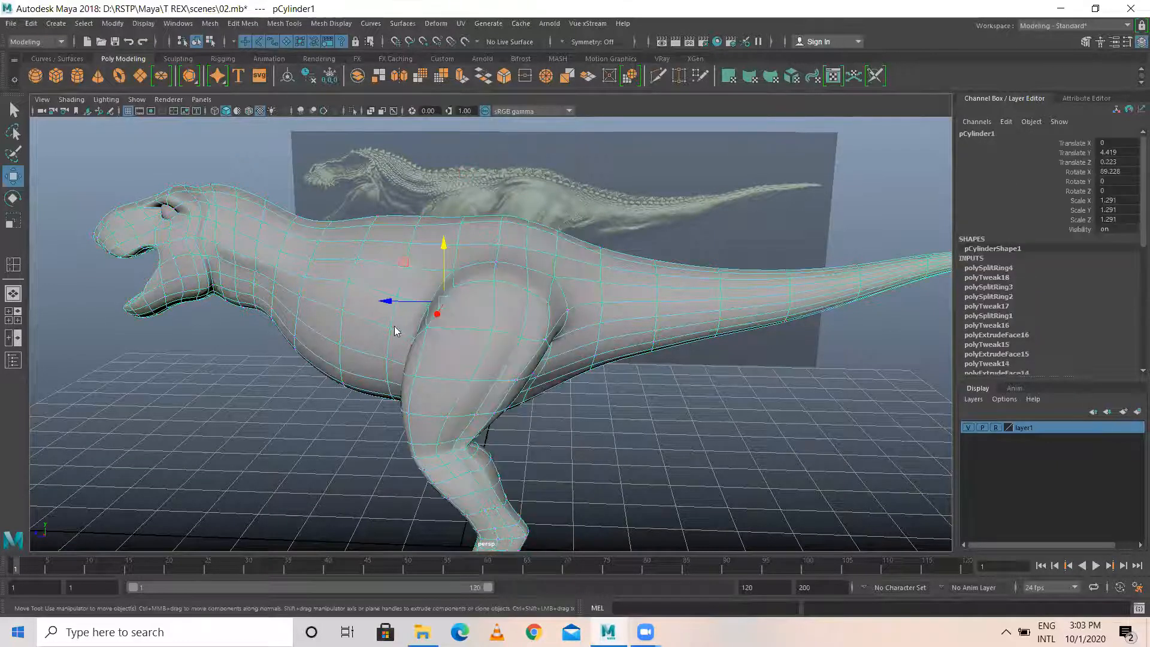
pyautogui.press('space')
pyautogui.press('space')
pyautogui.press('1')
# Save the scene and save a new version of it as 03.
pyautogui.hotkey('ctrl', 's')
pyautogui.click(11, 23)
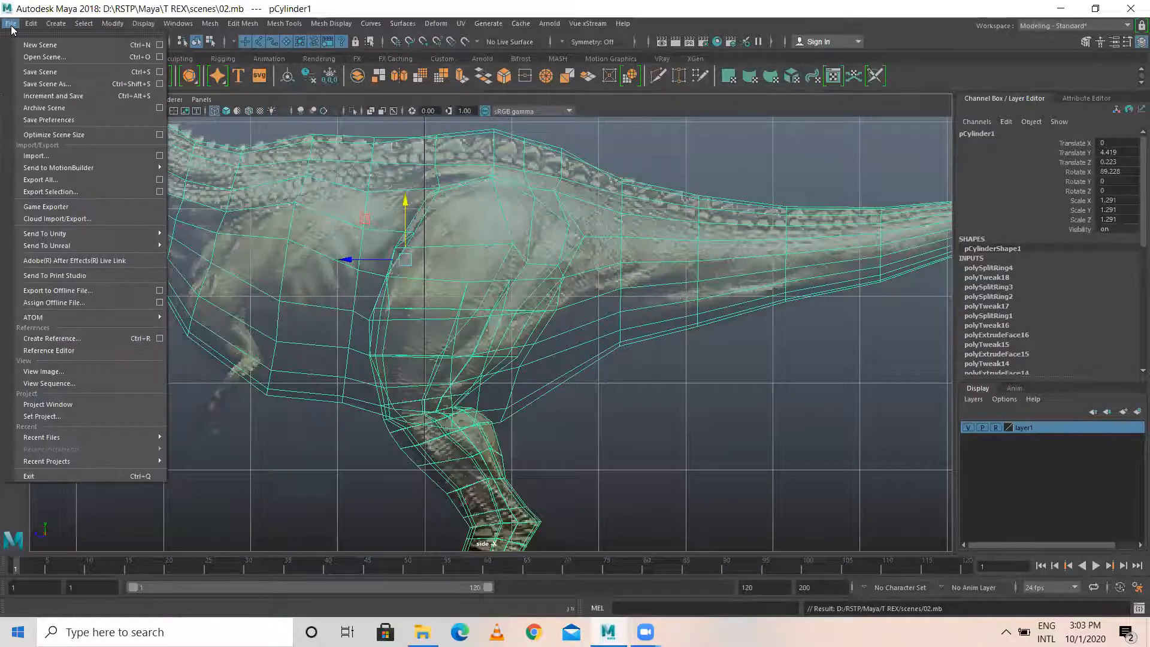
pyautogui.click(54, 84)
pyautogui.write('03')
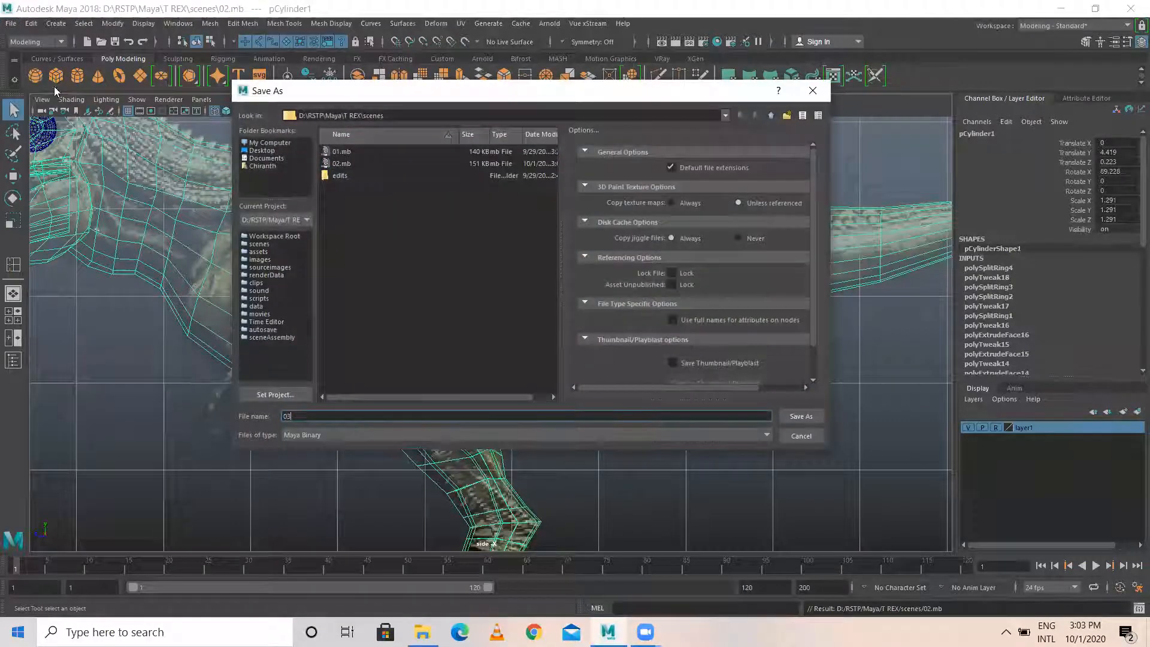
pyautogui.press('Return')
pyautogui.press('w')
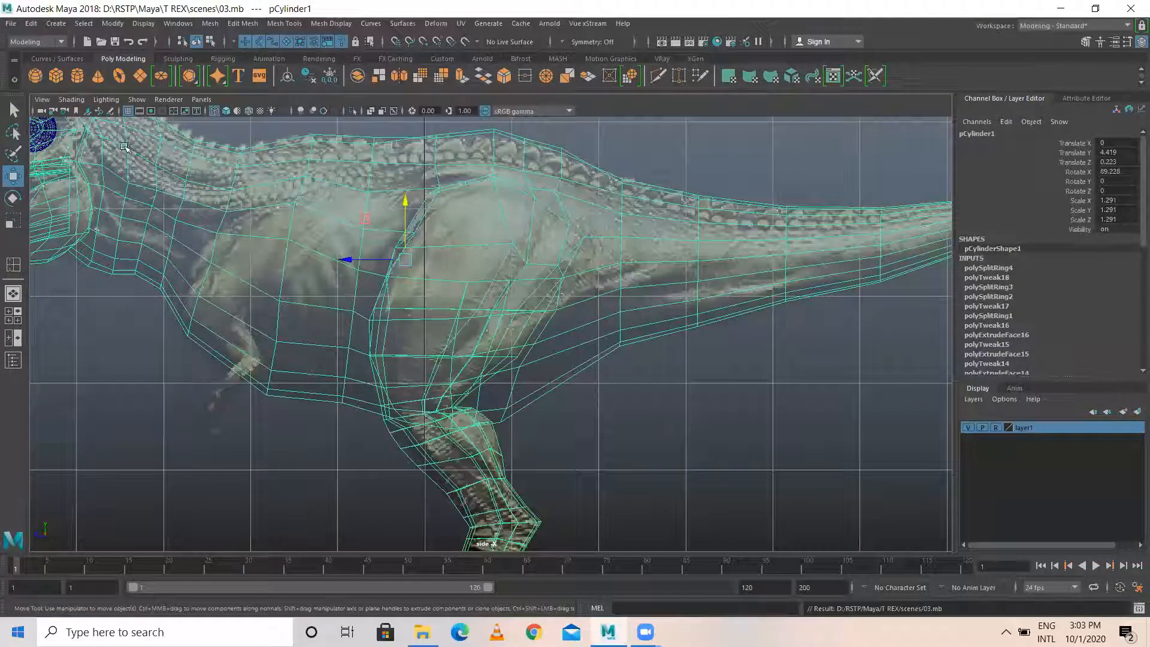
# Insert an edge loop around the chest through the base of the front arm.
pyautogui.scroll(1, 292, 202)
pyautogui.keyDown('alt'); pyautogui.moveTo(346, 232); pyautogui.dragTo(475, 259, button='middle'); pyautogui.keyUp('alt')
pyautogui.scroll(1, 475, 259)
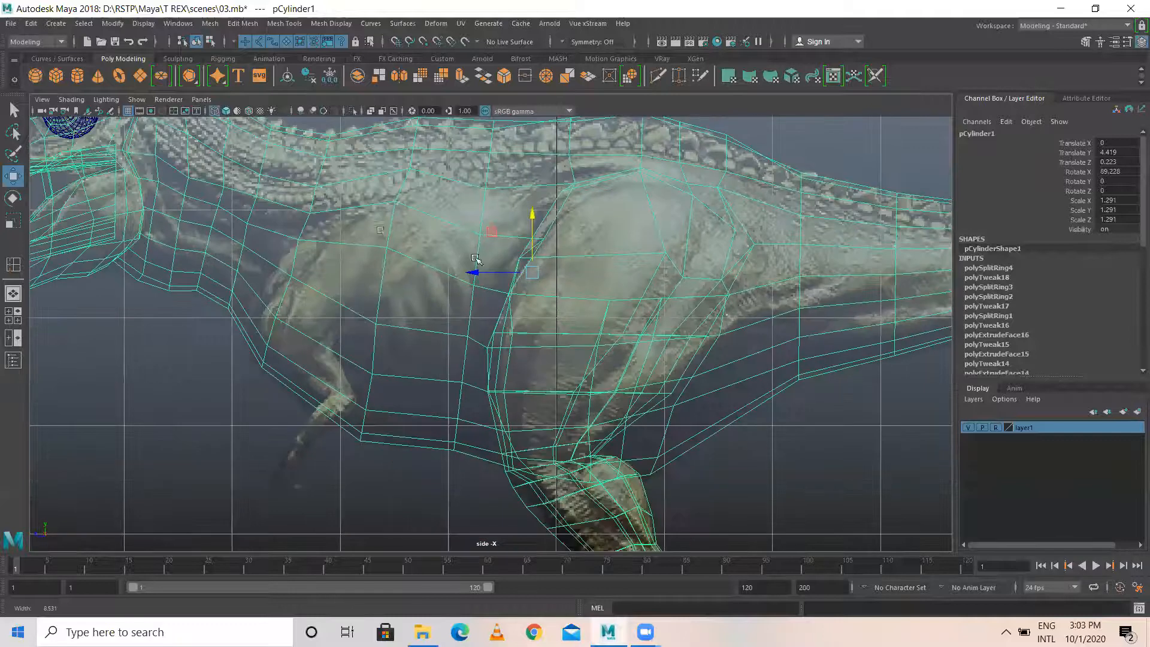
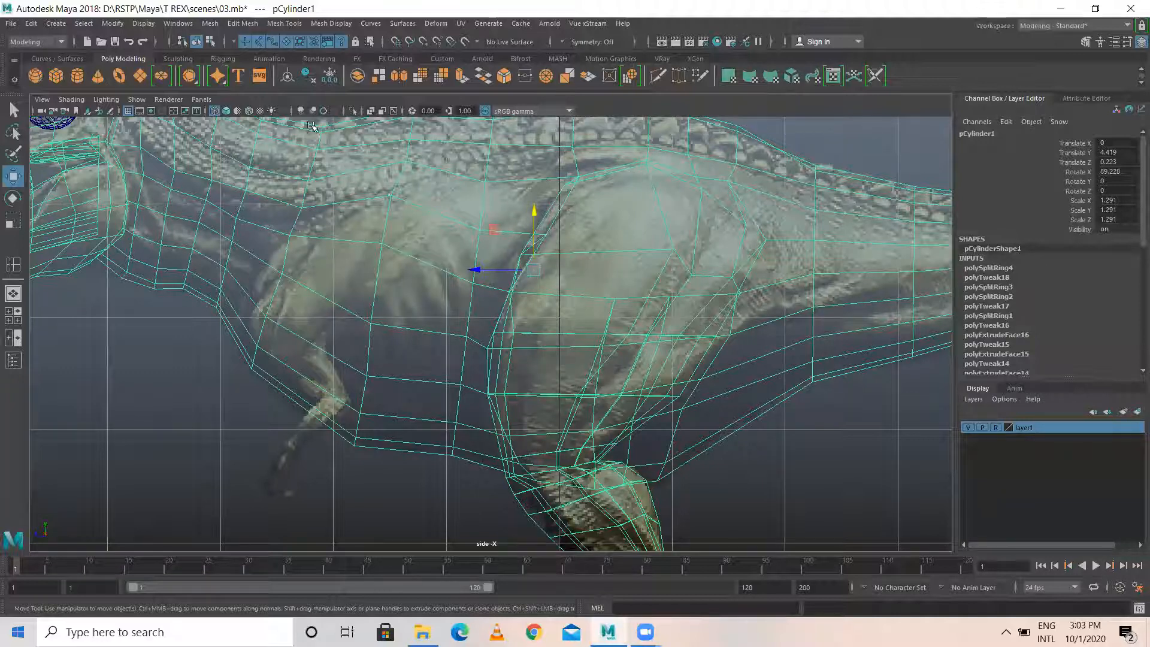
pyautogui.click(338, 25)
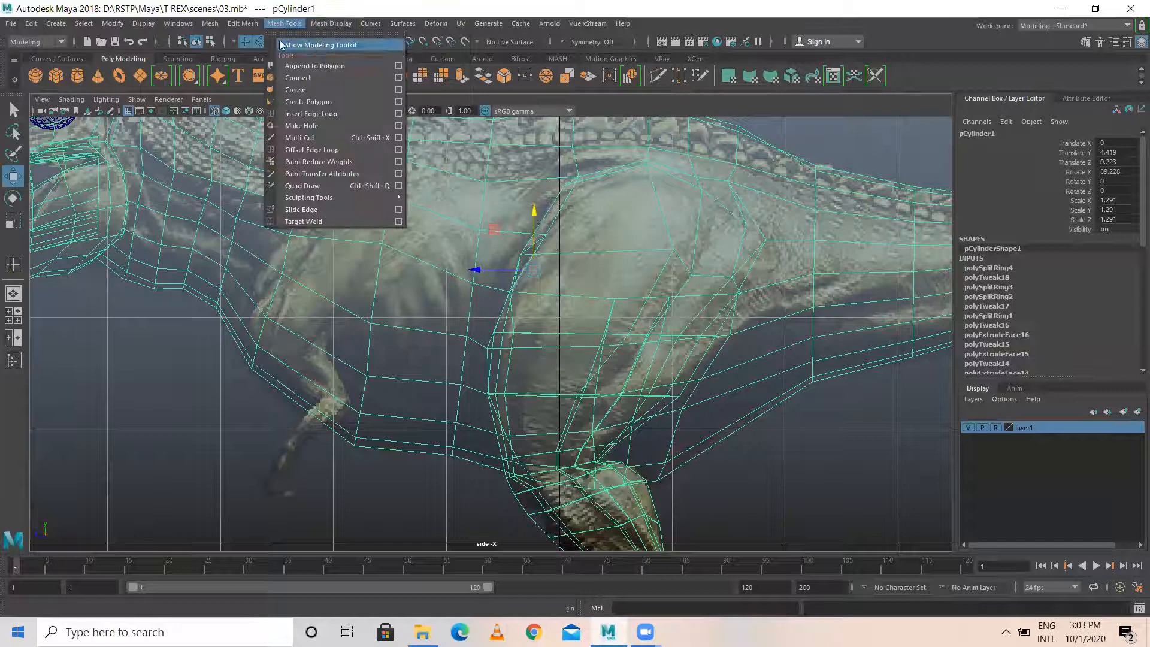
pyautogui.click(311, 114)
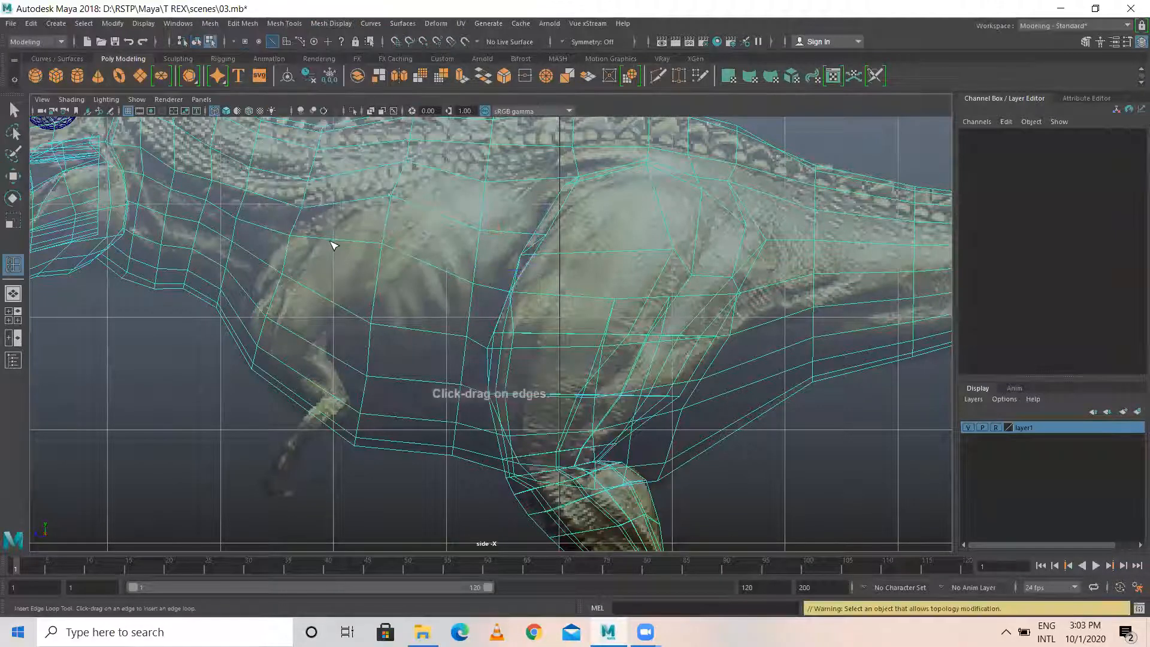
pyautogui.click(333, 244)
# Reposition the chest vertices around the new edge loop to outline the arm's base on the reference.
pyautogui.moveTo(332, 240); pyautogui.dragTo(269, 241, button='right')
pyautogui.press('w')
pyautogui.click(333, 240)
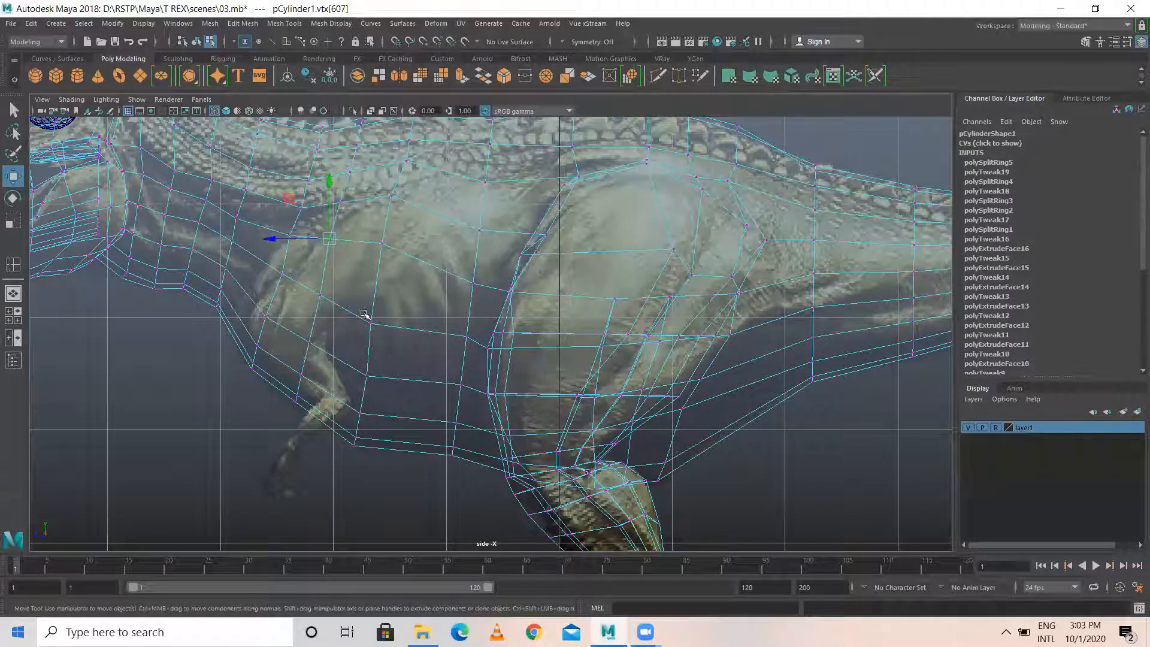
pyautogui.moveTo(371, 323); pyautogui.dragTo(359, 306)
pyautogui.moveTo(366, 376); pyautogui.dragTo(354, 364)
pyautogui.moveTo(392, 196); pyautogui.dragTo(351, 208)
pyautogui.click(340, 202)
pyautogui.hotkey('ctrl', 'z')
pyautogui.click(304, 209)
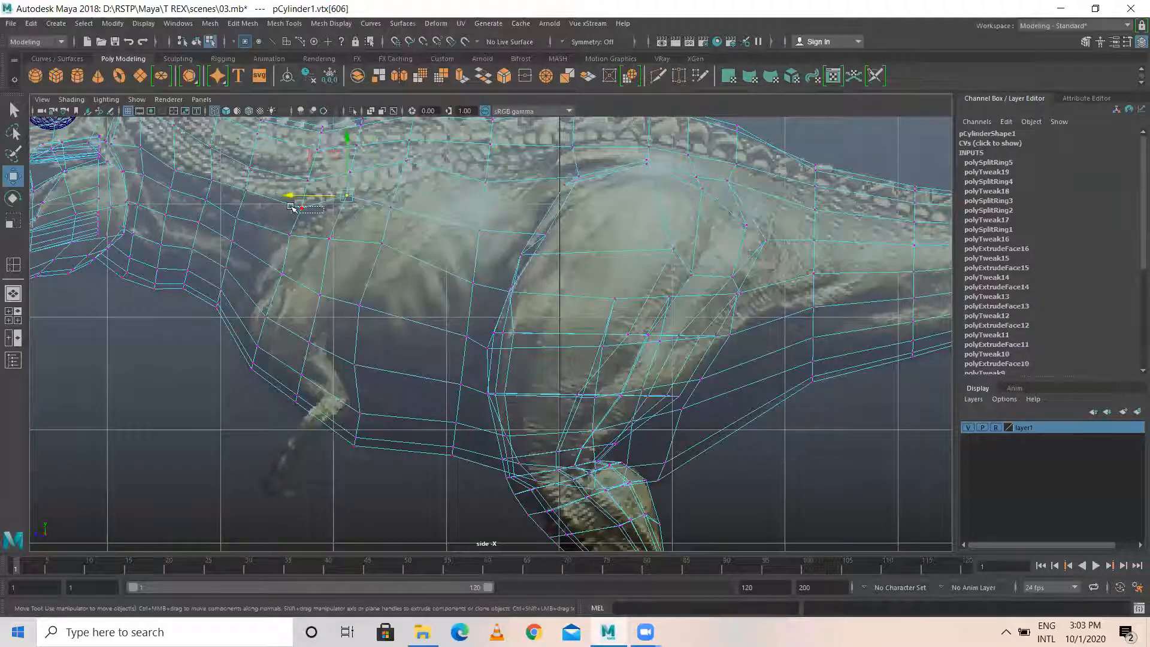
pyautogui.click(280, 269)
pyautogui.moveTo(282, 270); pyautogui.dragTo(281, 275)
# Extrude the four faces at the base of the front arm and shift them downward.
pyautogui.moveTo(326, 229); pyautogui.dragTo(330, 261, button='right')
pyautogui.moveTo(309, 211); pyautogui.dragTo(353, 256)
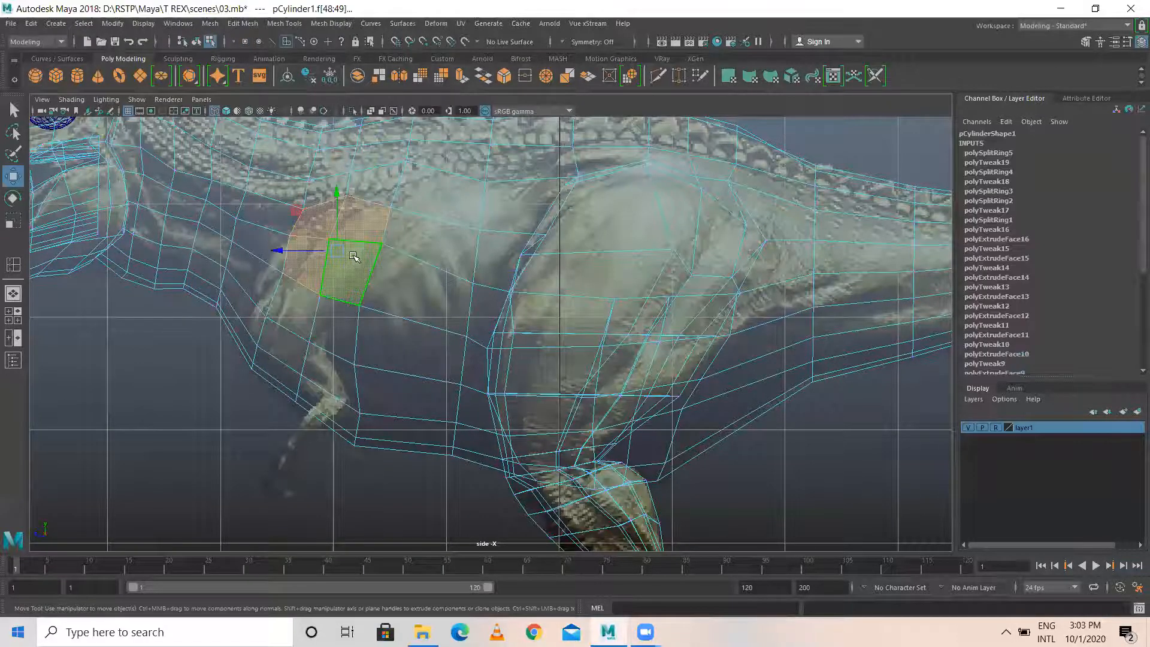
pyautogui.keyDown('shift'); pyautogui.moveTo(352, 235); pyautogui.dragTo(350, 257, button='right'); pyautogui.keyUp('shift')
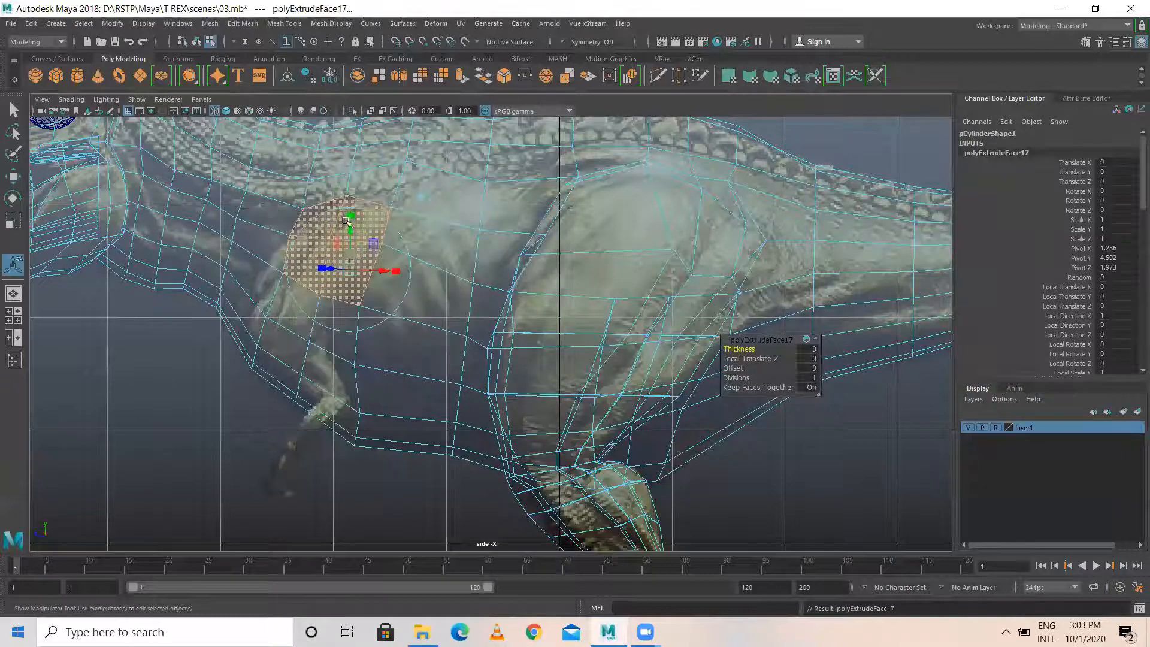
pyautogui.press('w')
pyautogui.moveTo(348, 221); pyautogui.dragTo(346, 242)
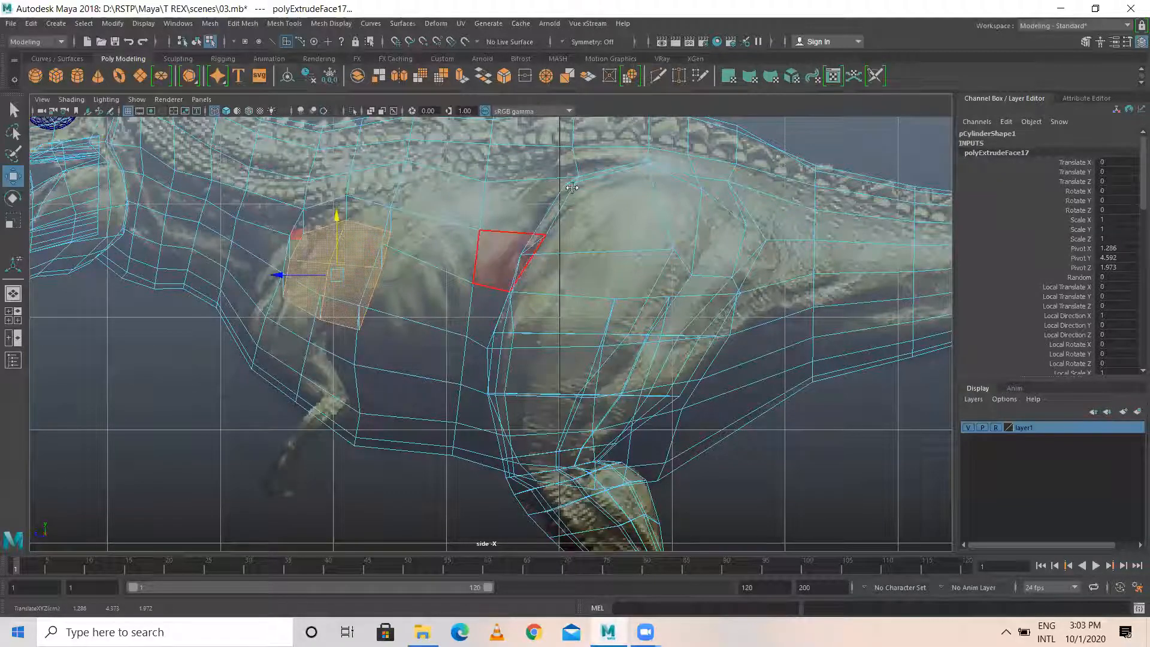
# Pull the extruded shoulder faces outward from the body in the perspective view.
pyautogui.press('space')
pyautogui.press('space')
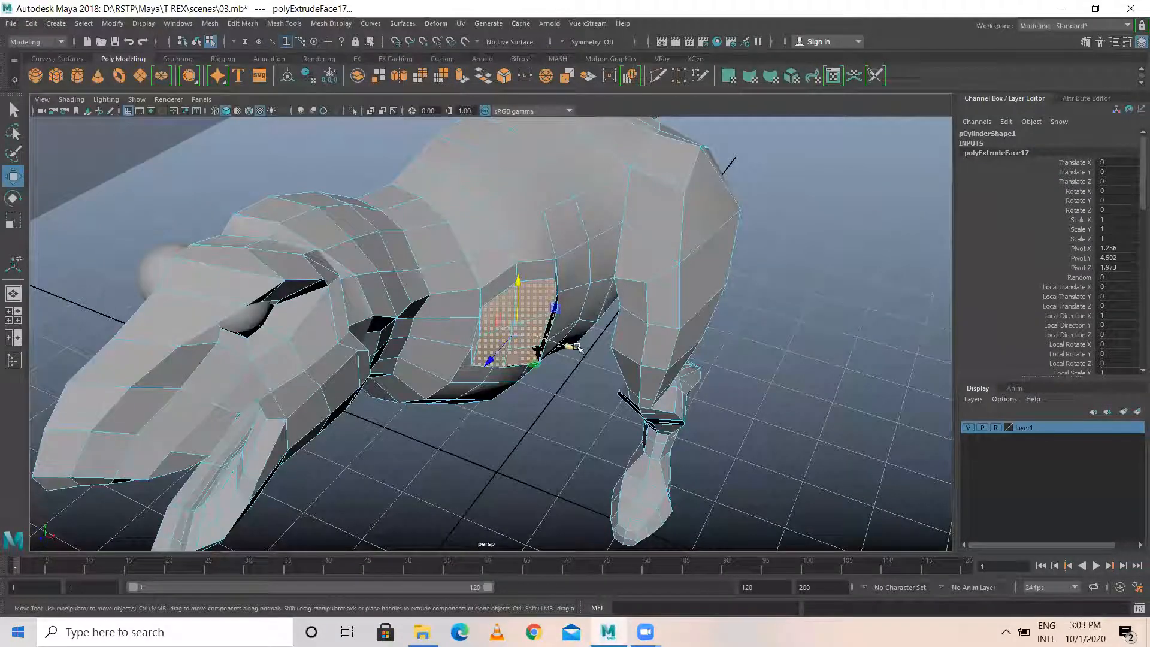
pyautogui.moveTo(577, 348); pyautogui.dragTo(585, 350)
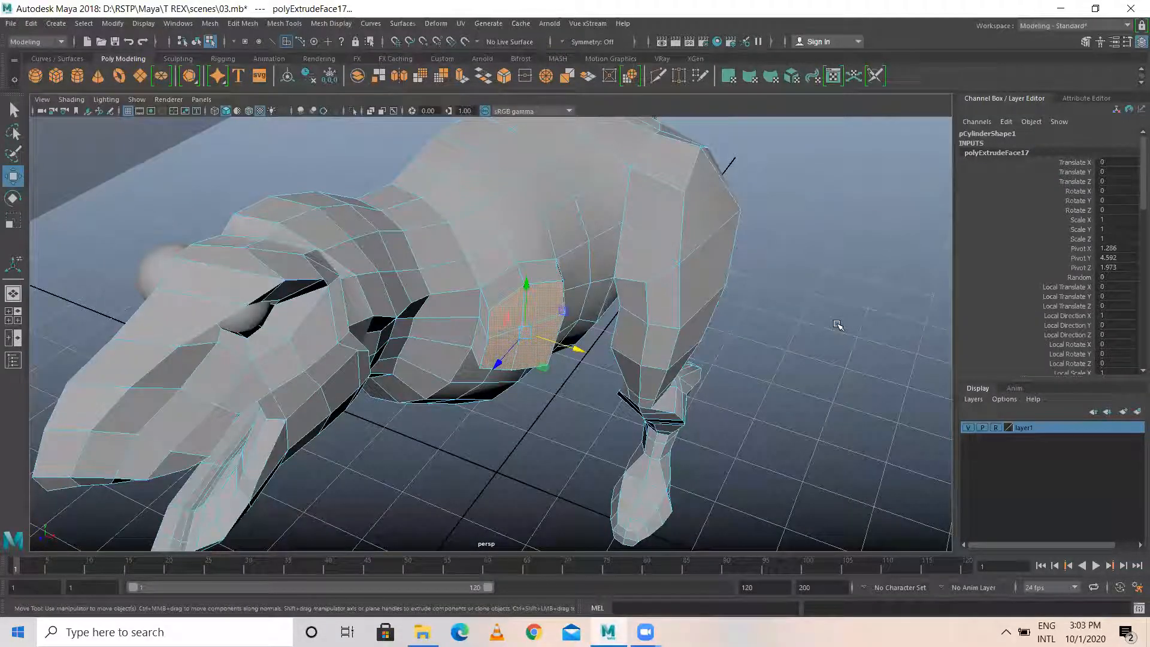
pyautogui.keyDown('alt'); pyautogui.moveTo(502, 293); pyautogui.dragTo(545, 270); pyautogui.keyUp('alt')
pyautogui.scroll(3, 556, 308)
pyautogui.press('r')
pyautogui.press('w')
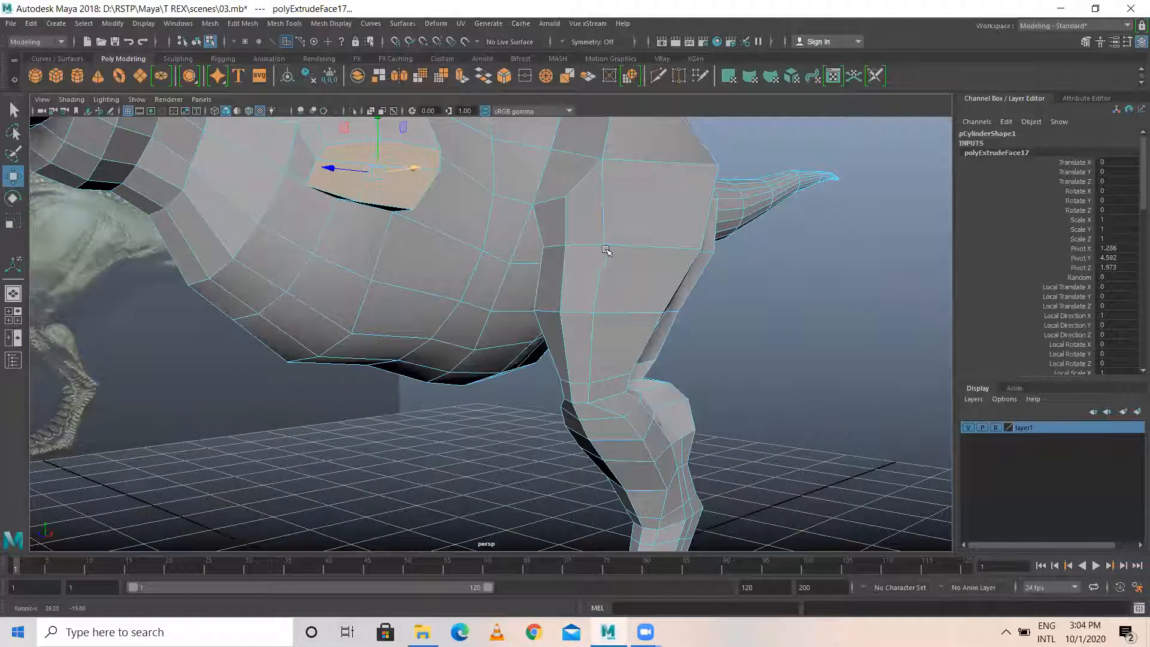
# Switch to vertex editing and select a row of vertices on the shoulder extrusion.
pyautogui.keyDown('alt'); pyautogui.moveTo(606, 250); pyautogui.dragTo(592, 236); pyautogui.keyUp('alt')
pyautogui.moveTo(593, 233); pyautogui.dragTo(564, 226, button='right')
pyautogui.keyDown('alt'); pyautogui.moveTo(564, 226); pyautogui.dragTo(520, 173); pyautogui.keyUp('alt')
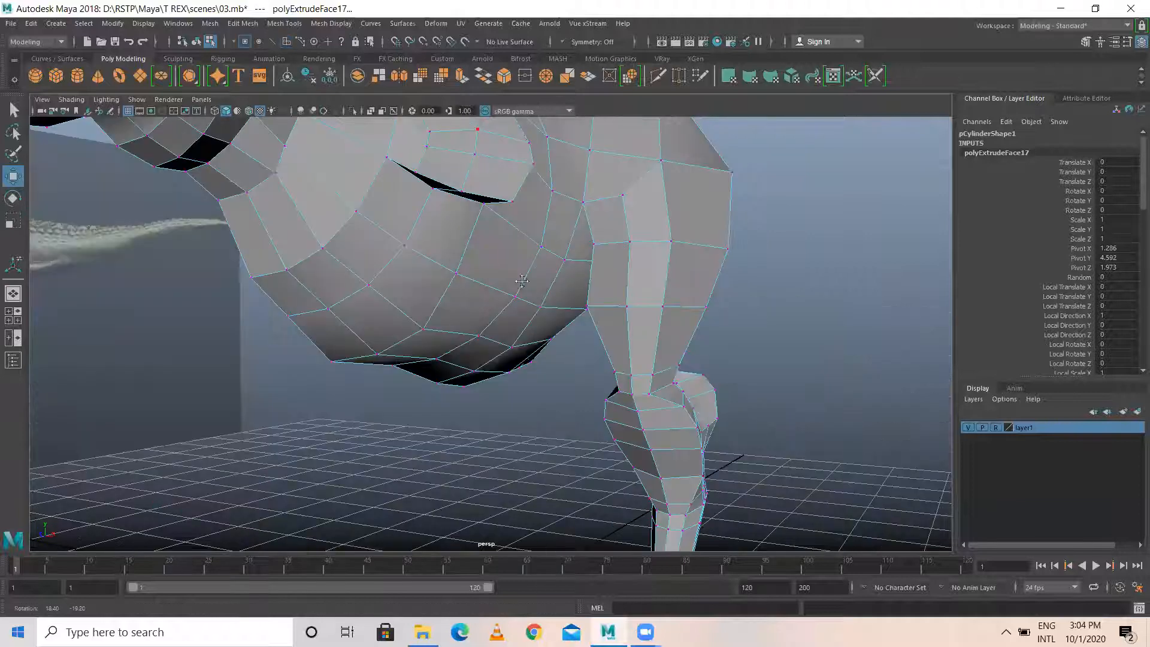
pyautogui.keyDown('alt'); pyautogui.moveTo(493, 166); pyautogui.dragTo(477, 323, button='middle'); pyautogui.keyUp('alt')
pyautogui.keyDown('alt'); pyautogui.moveTo(477, 323); pyautogui.dragTo(530, 330, button='right'); pyautogui.keyUp('alt')
pyautogui.click(472, 310)
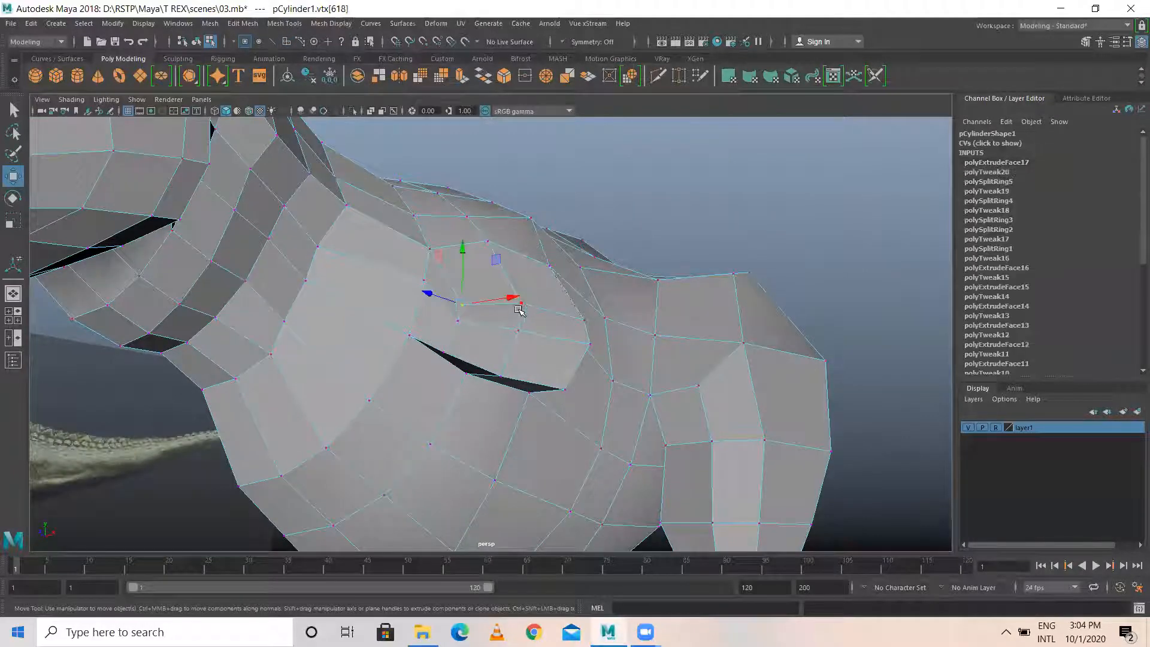
pyautogui.keyDown('shift'); pyautogui.click(521, 303); pyautogui.keyUp('shift')
pyautogui.keyDown('shift'); pyautogui.click(585, 322); pyautogui.keyUp('shift')
pyautogui.click(522, 351)
pyautogui.hotkey('ctrl', 'z')
# Select the three vertices across the middle of the shoulder extrusion and pull them outward.
pyautogui.keyDown('alt'); pyautogui.moveTo(527, 315); pyautogui.dragTo(755, 357); pyautogui.keyUp('alt')
pyautogui.keyDown('alt'); pyautogui.moveTo(698, 410); pyautogui.dragTo(680, 328); pyautogui.keyUp('alt')
pyautogui.click(689, 274)
pyautogui.keyDown('shift'); pyautogui.click(700, 292); pyautogui.keyUp('shift')
pyautogui.keyDown('shift'); pyautogui.click(727, 324); pyautogui.keyUp('shift')
pyautogui.keyDown('alt'); pyautogui.moveTo(731, 348); pyautogui.dragTo(648, 338); pyautogui.keyUp('alt')
pyautogui.moveTo(537, 215); pyautogui.dragTo(552, 207)
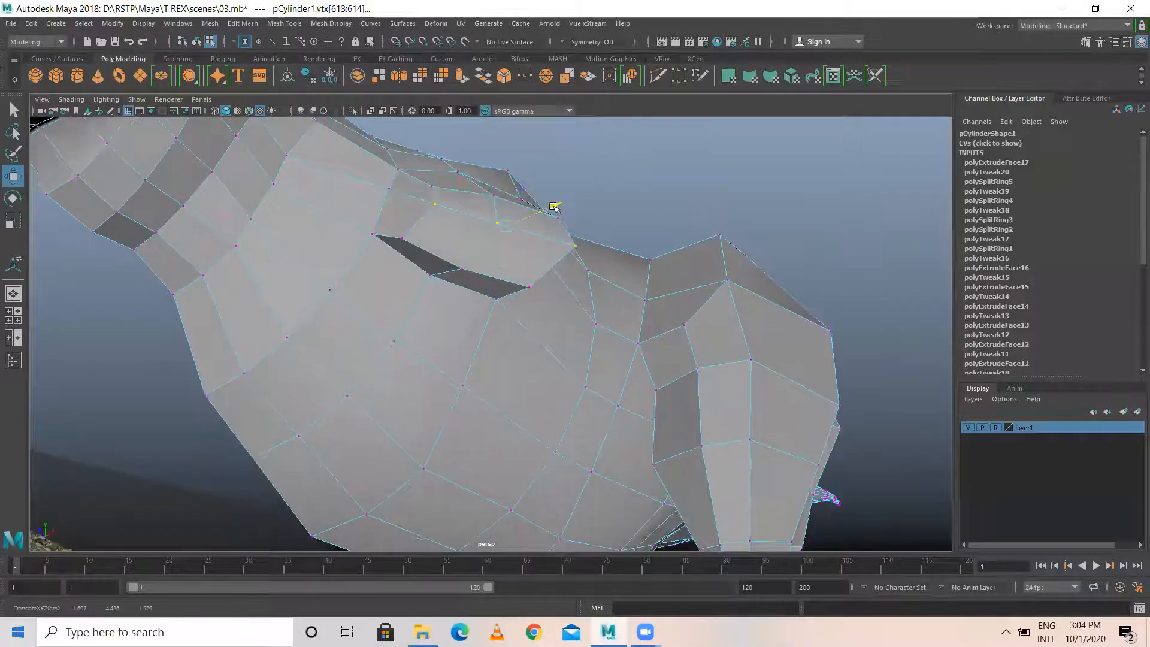
pyautogui.keyDown('alt'); pyautogui.moveTo(462, 225); pyautogui.dragTo(389, 216); pyautogui.keyUp('alt')
pyautogui.moveTo(292, 171); pyautogui.dragTo(281, 167)
pyautogui.keyDown('alt'); pyautogui.moveTo(318, 233); pyautogui.dragTo(470, 295); pyautogui.keyUp('alt')
pyautogui.scroll(3, 559, 303)
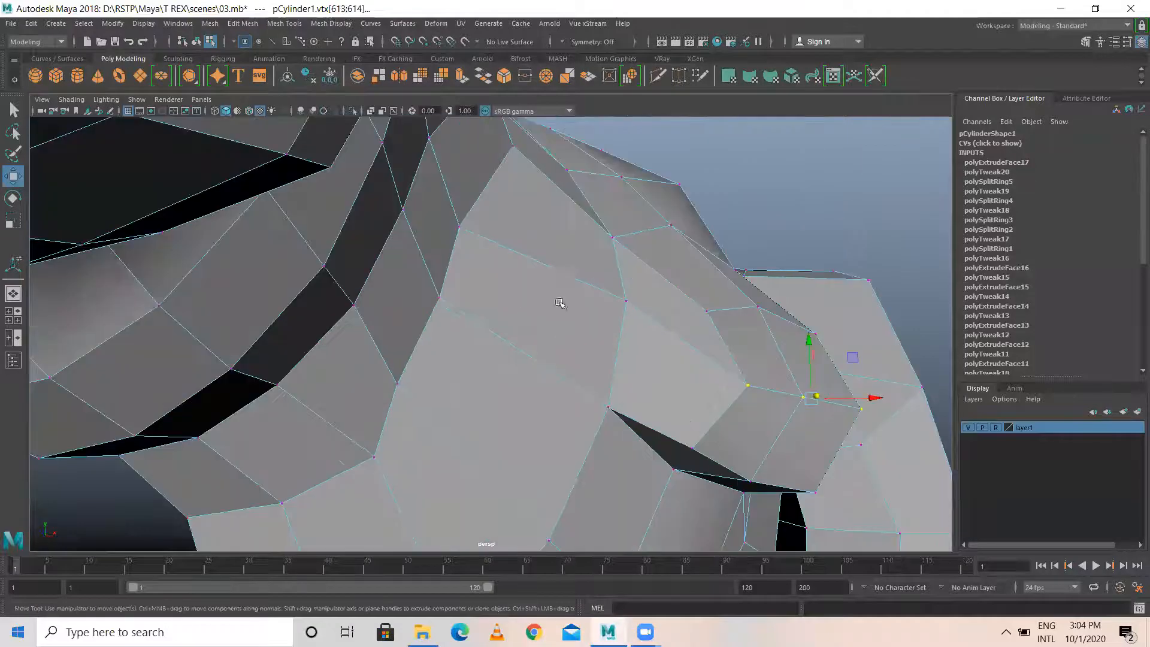
# Select the three vertices along the lower edge of the shoulder extrusion and raise them.
pyautogui.keyDown('alt'); pyautogui.moveTo(783, 323); pyautogui.dragTo(451, 240); pyautogui.keyUp('alt')
pyautogui.click(431, 229)
pyautogui.keyDown('shift'); pyautogui.click(513, 280); pyautogui.keyUp('shift')
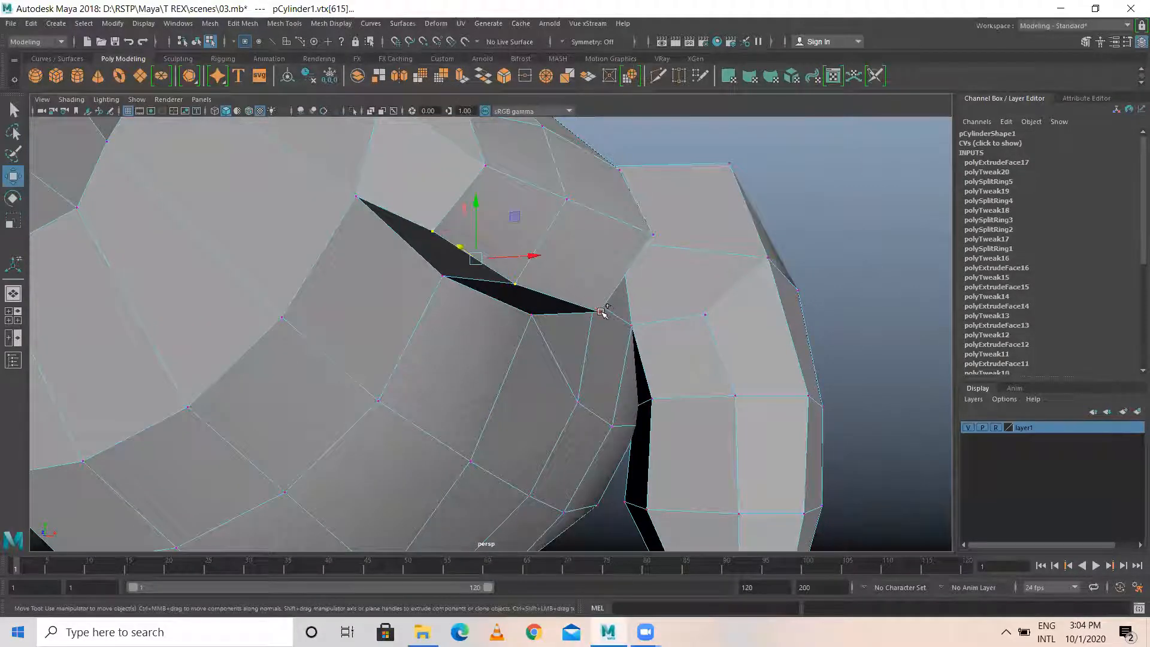
pyautogui.keyDown('shift'); pyautogui.click(603, 312); pyautogui.keyUp('shift')
pyautogui.moveTo(525, 244); pyautogui.dragTo(526, 213)
pyautogui.keyDown('alt'); pyautogui.moveTo(526, 212); pyautogui.dragTo(465, 308); pyautogui.keyUp('alt')
pyautogui.click(323, 256)
pyautogui.moveTo(303, 234); pyautogui.dragTo(531, 249)
# Move the upper and middle vertices on the rear edge of the shoulder extrusion toward the head.
pyautogui.keyDown('alt'); pyautogui.moveTo(496, 298); pyautogui.dragTo(563, 296); pyautogui.keyUp('alt')
pyautogui.click(557, 302)
pyautogui.click(582, 305)
pyautogui.click(562, 296)
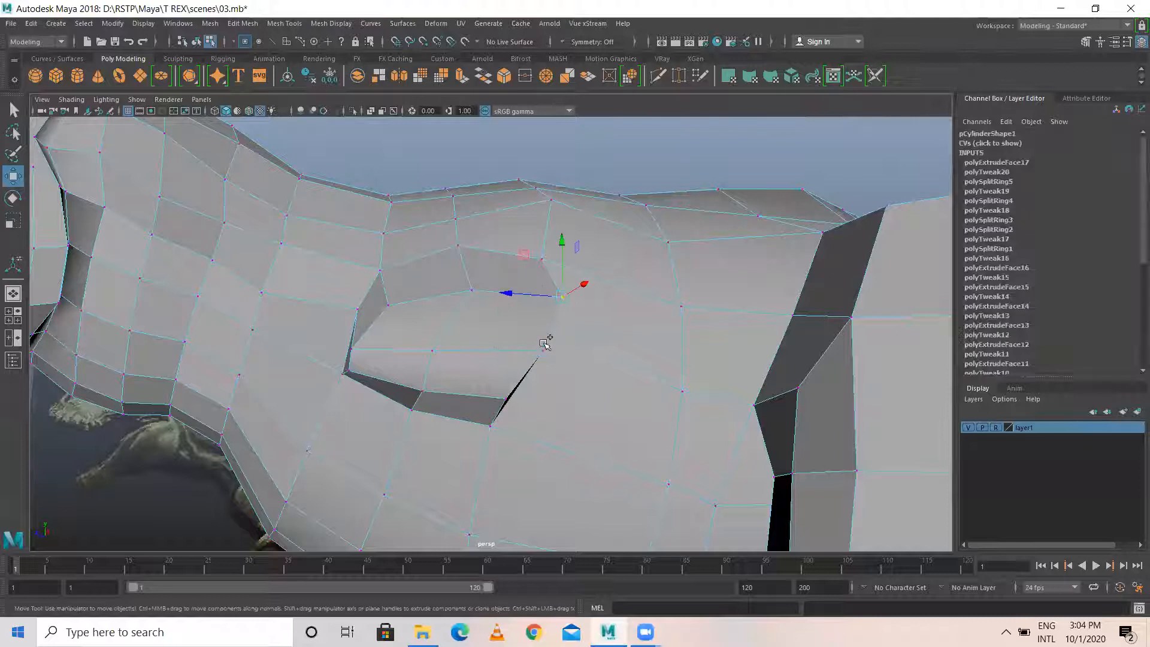
pyautogui.keyDown('shift'); pyautogui.click(542, 350); pyautogui.keyUp('shift')
pyautogui.moveTo(502, 320); pyautogui.dragTo(465, 316)
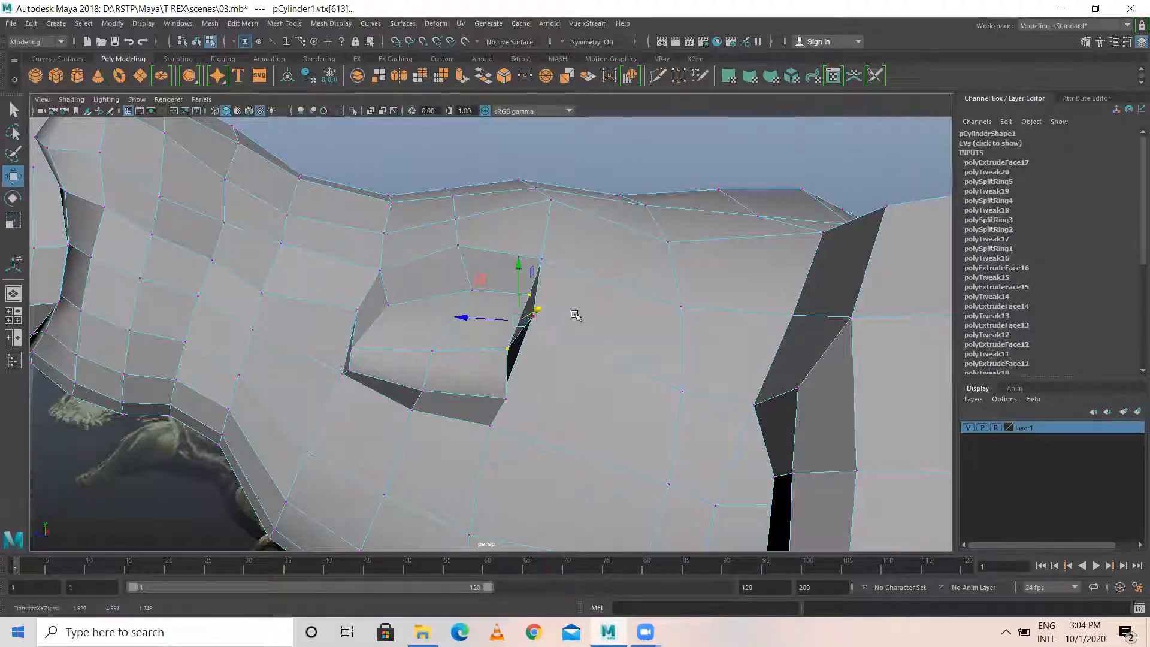
# Move the middle vertex on the upper edge of the shoulder extrusion toward the head.
pyautogui.click(517, 319)
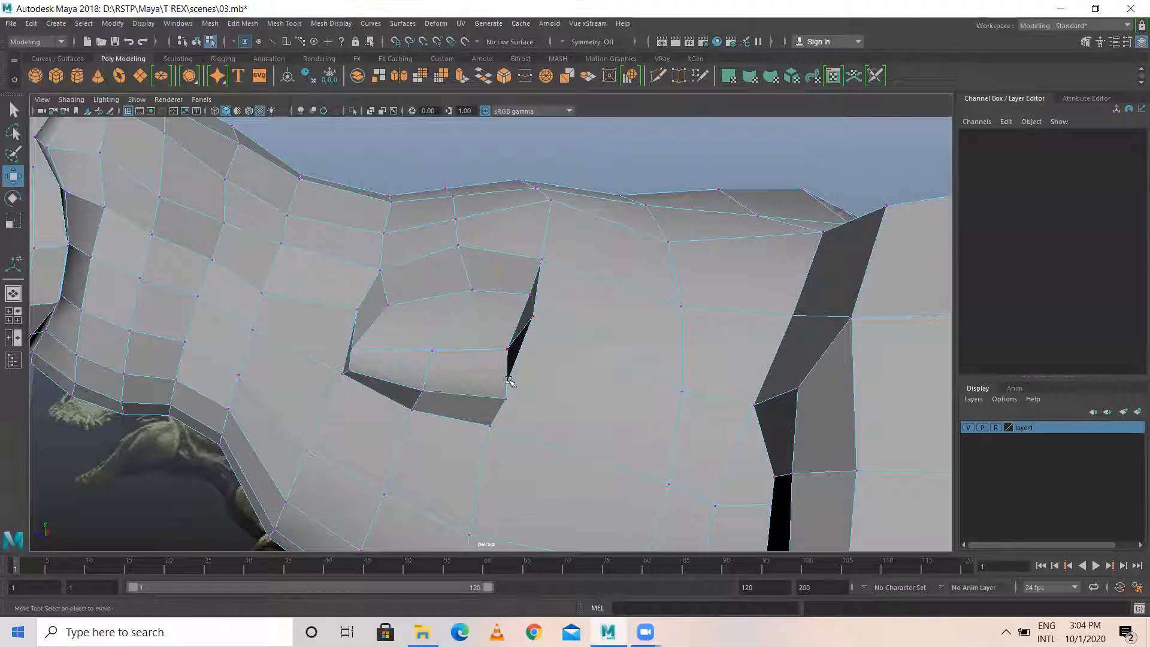
pyautogui.click(505, 398)
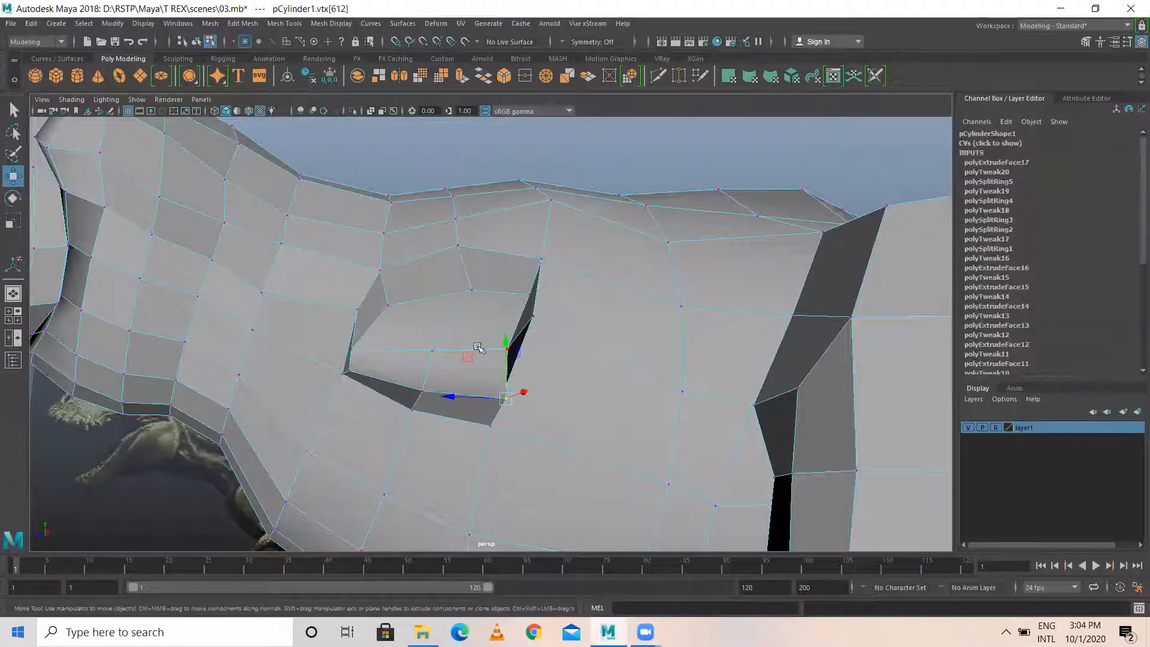
pyautogui.click(450, 289)
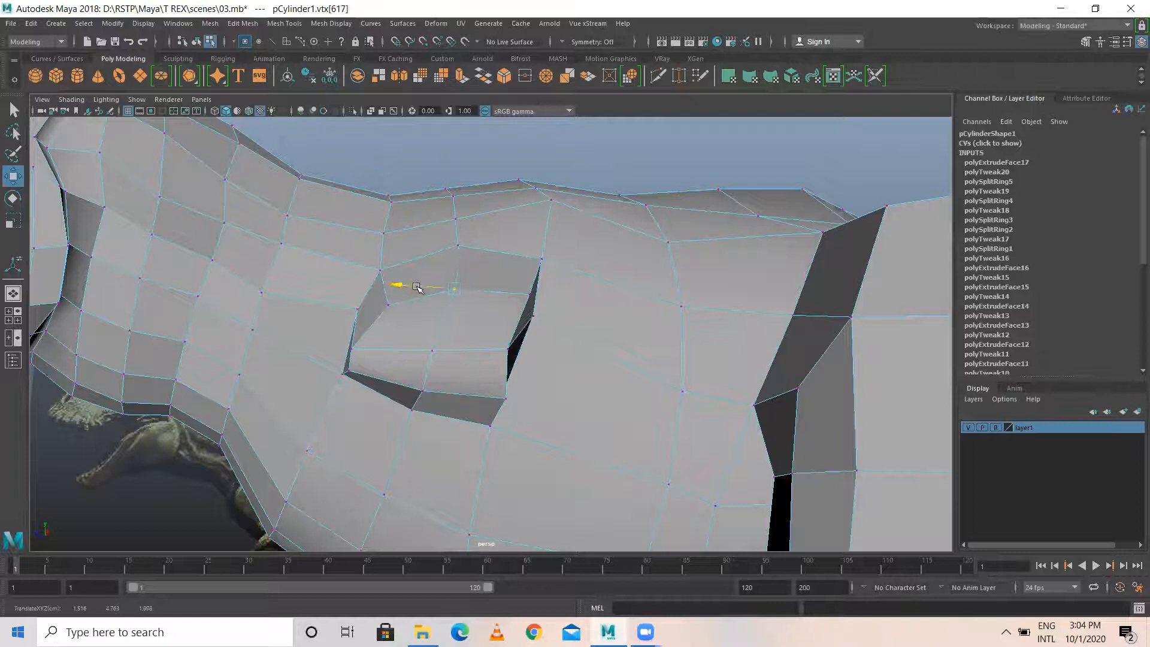
pyautogui.moveTo(446, 351); pyautogui.dragTo(473, 300)
# Select the faces on the underside of the shoulder extrusion, leaving the neighbouring body faces out of the selection.
pyautogui.moveTo(475, 214); pyautogui.dragTo(476, 244, button='right')
pyautogui.click(440, 243)
pyautogui.keyDown('shift'); pyautogui.click(492, 225); pyautogui.keyUp('shift')
pyautogui.keyDown('shift'); pyautogui.click(526, 217); pyautogui.keyUp('shift')
pyautogui.keyDown('shift'); pyautogui.click(516, 265); pyautogui.keyUp('shift')
pyautogui.keyDown('alt'); pyautogui.moveTo(464, 289); pyautogui.dragTo(464, 336); pyautogui.keyUp('alt')
pyautogui.keyDown('ctrl'); pyautogui.click(470, 207); pyautogui.keyUp('ctrl')
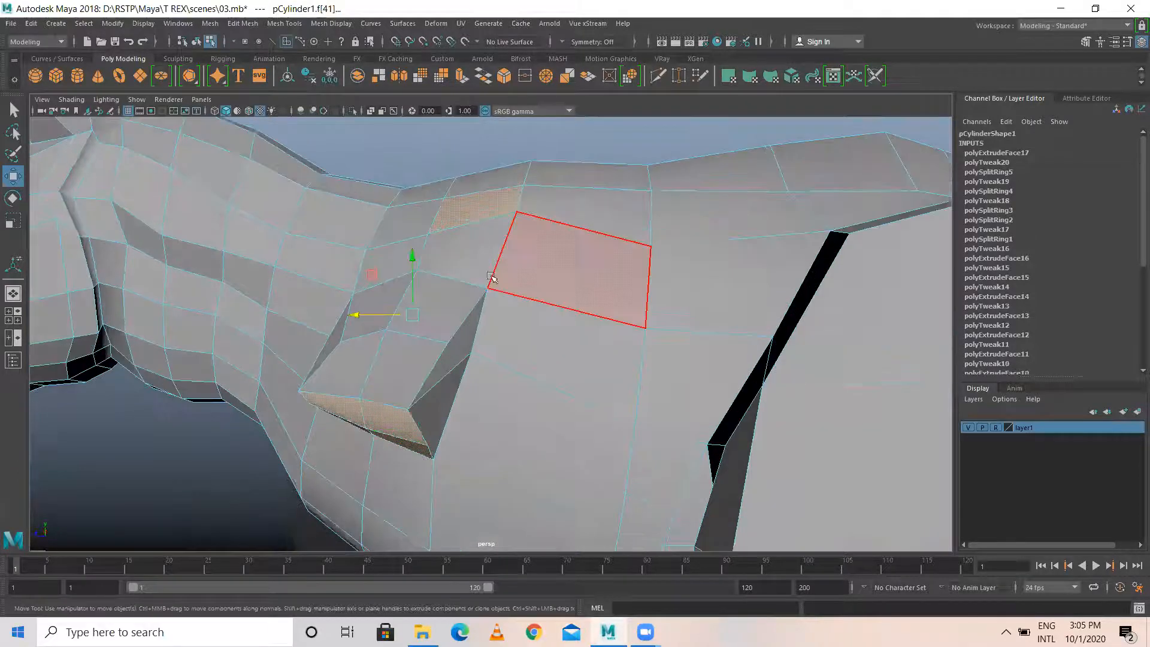
# In the side view, extrude the selected underside faces down along the reference upper arm and scale the end flat vertically.
pyautogui.press('space')
pyautogui.press('space')
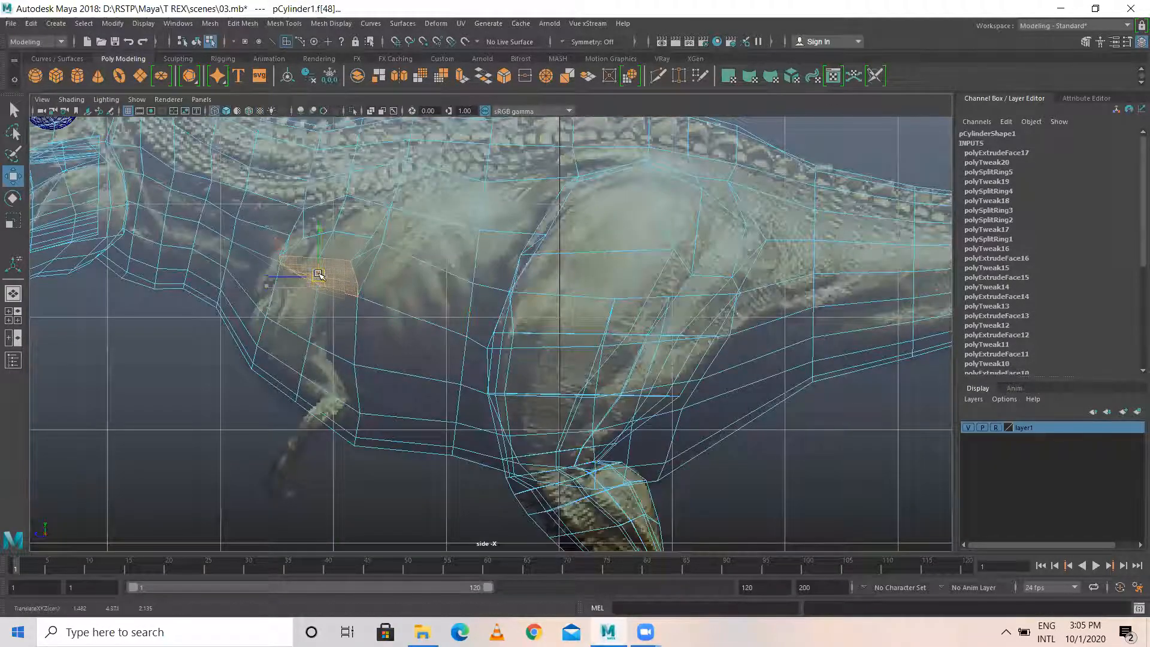
pyautogui.keyDown('shift'); pyautogui.moveTo(318, 279); pyautogui.dragTo(316, 290, button='right'); pyautogui.keyUp('shift')
pyautogui.moveTo(315, 290); pyautogui.dragTo(304, 321)
pyautogui.press('r')
pyautogui.moveTo(289, 365); pyautogui.dragTo(290, 315)
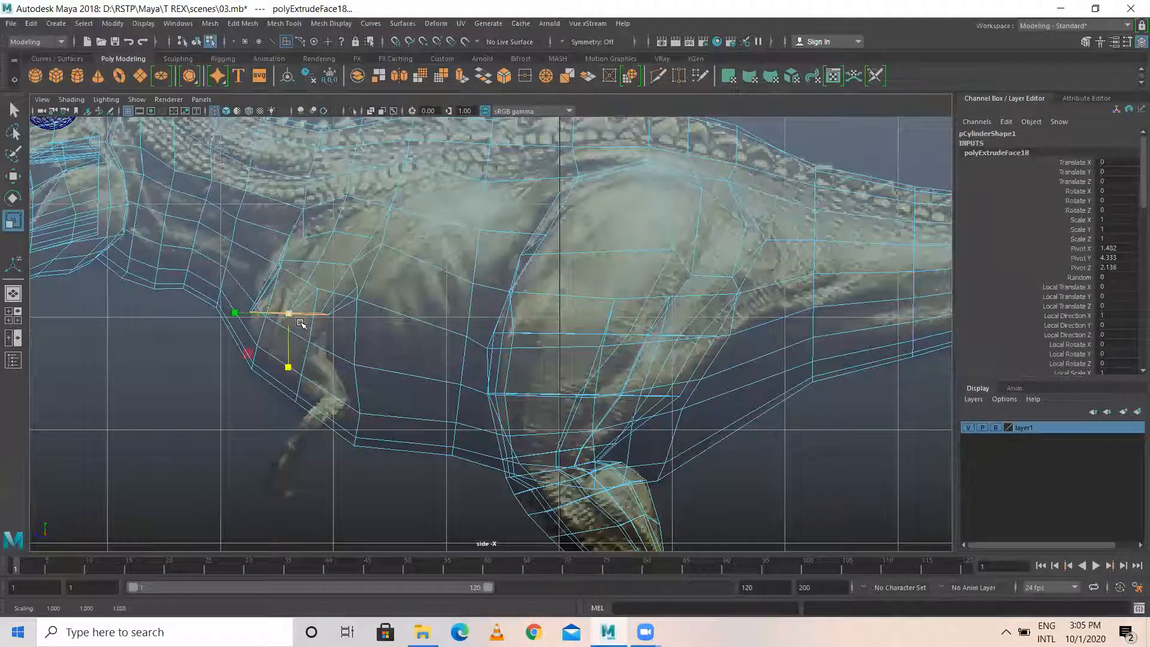
# Move the front-edge and upper front vertices of the shoulder toward the head to follow the reference outline.
pyautogui.press('w')
pyautogui.scroll(2, 333, 303)
pyautogui.scroll(1, 332, 303)
pyautogui.keyDown('alt'); pyautogui.moveTo(332, 302); pyautogui.dragTo(498, 358, button='middle'); pyautogui.keyUp('alt')
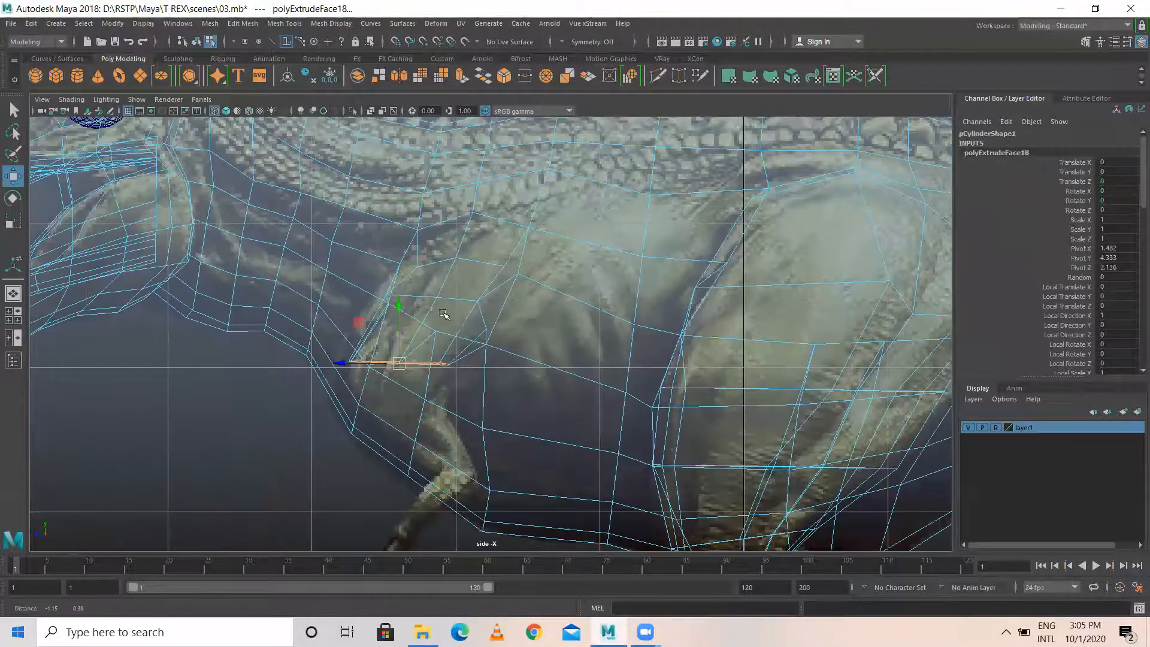
pyautogui.keyDown('alt'); pyautogui.moveTo(443, 314); pyautogui.dragTo(469, 321, button='middle'); pyautogui.keyUp('alt')
pyautogui.moveTo(449, 289); pyautogui.dragTo(392, 279, button='right')
pyautogui.click(415, 308)
pyautogui.moveTo(415, 308)
pyautogui.mouseDown()
pyautogui.moveTo(386, 309)
pyautogui.moveTo(397, 305)
pyautogui.mouseUp()
pyautogui.moveTo(418, 255); pyautogui.dragTo(465, 292)
pyautogui.moveTo(435, 273); pyautogui.dragTo(419, 269)
# Reposition the middle and rear-edge vertices of the shoulder in the side view to follow the arm's muscle shape.
pyautogui.click(503, 308)
pyautogui.moveTo(543, 284); pyautogui.dragTo(545, 285)
pyautogui.moveTo(536, 277); pyautogui.dragTo(511, 286)
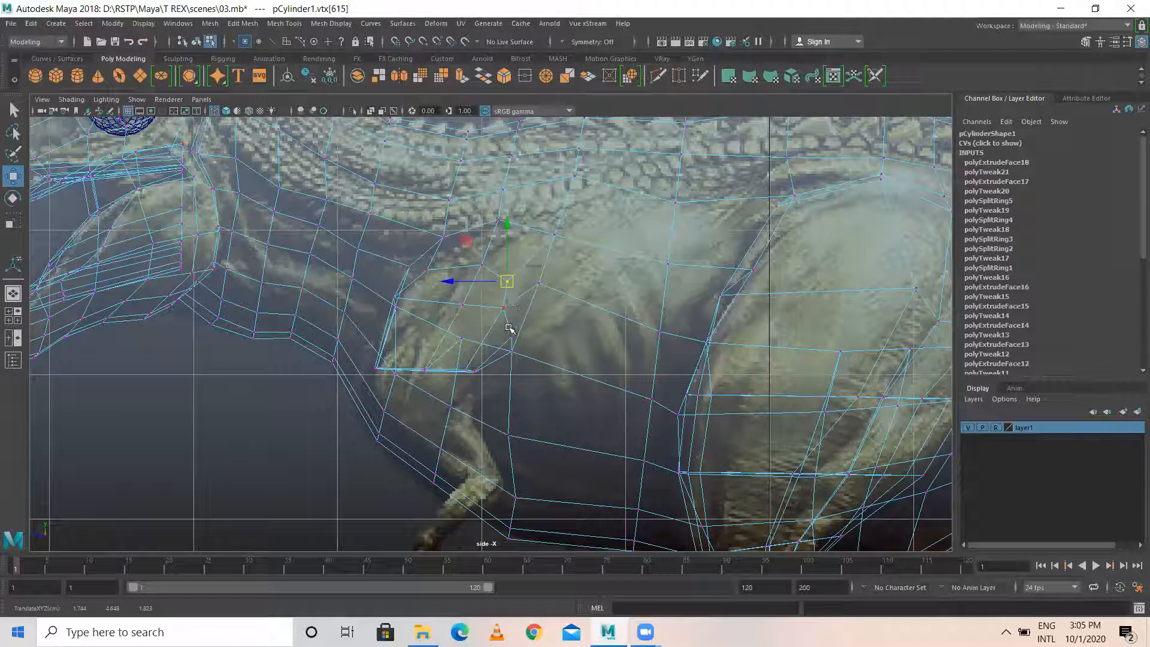
pyautogui.moveTo(510, 347); pyautogui.dragTo(511, 355)
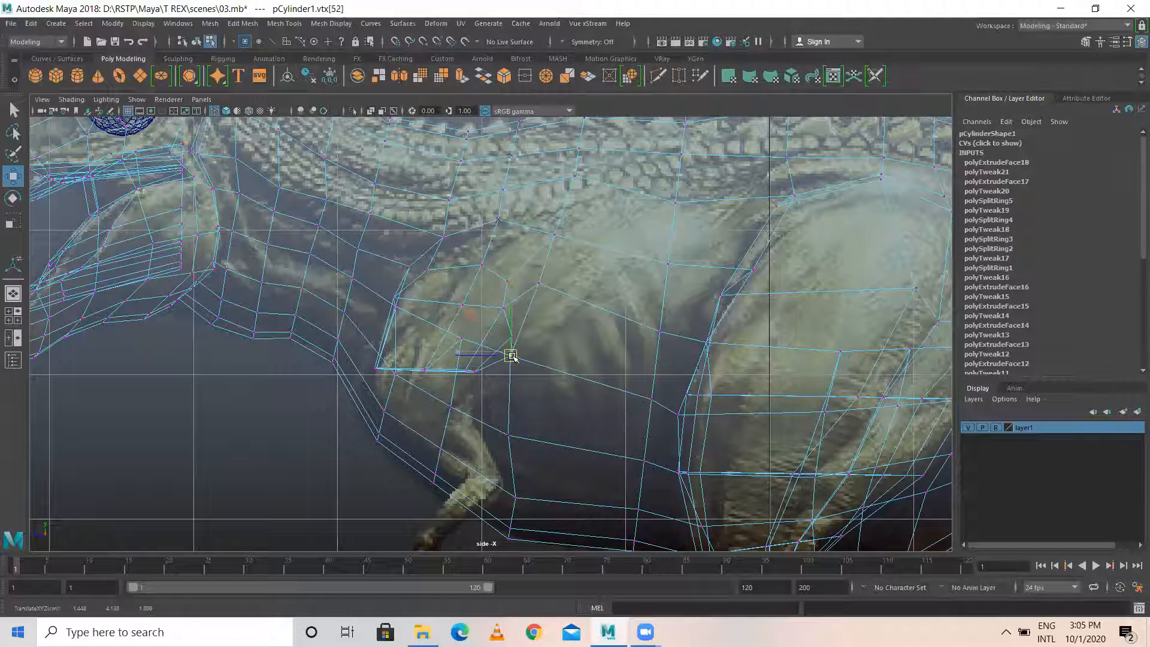
pyautogui.moveTo(492, 301); pyautogui.dragTo(511, 315)
pyautogui.moveTo(504, 308); pyautogui.dragTo(442, 301)
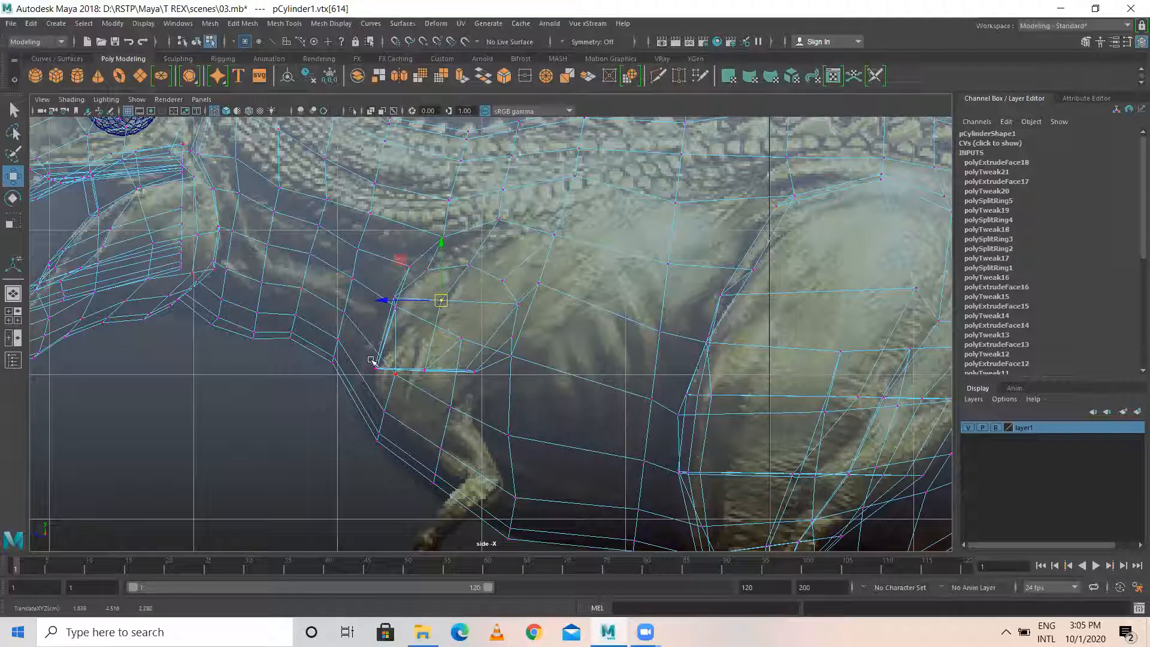
pyautogui.moveTo(368, 359); pyautogui.dragTo(376, 363)
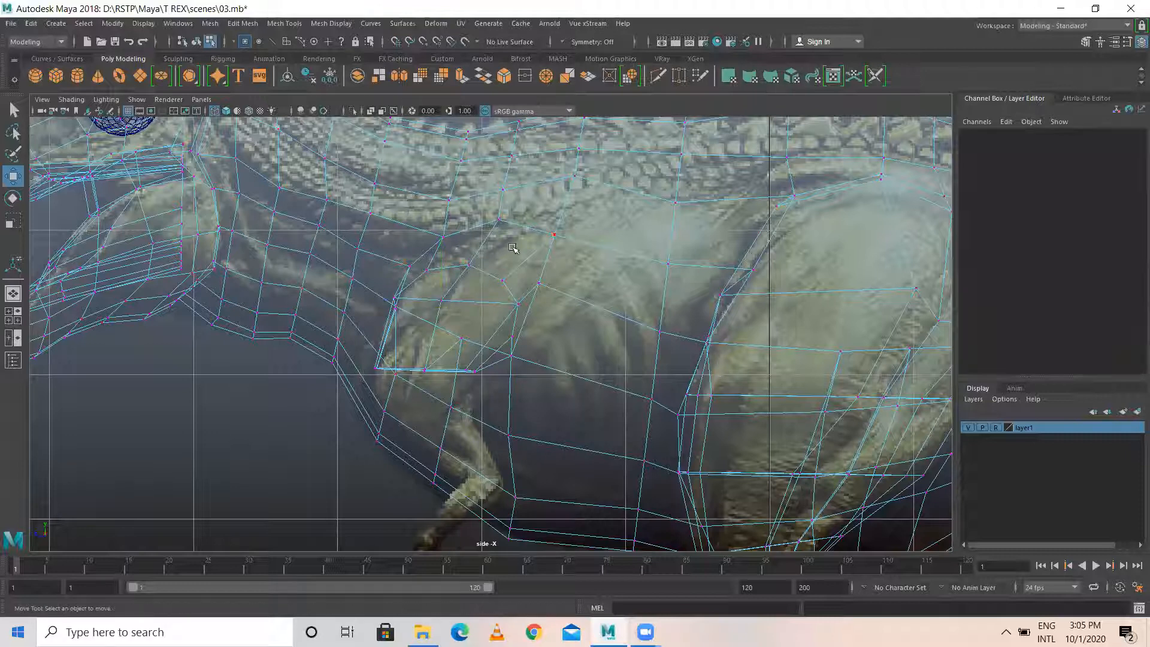
# Adjust the vertices along the front edge of the shoulder extrusion beside the neck.
pyautogui.press('space')
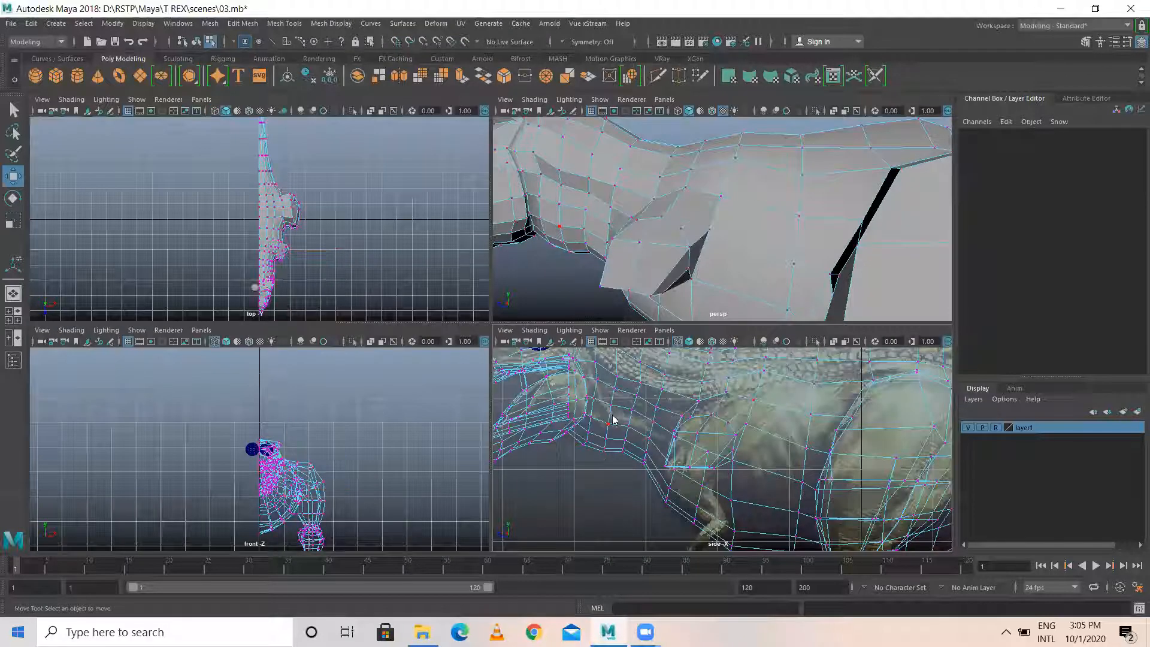
pyautogui.press('space')
pyautogui.moveTo(388, 256); pyautogui.dragTo(377, 300)
pyautogui.click(410, 285)
pyautogui.click(390, 304)
pyautogui.moveTo(383, 363); pyautogui.dragTo(497, 201)
# In the perspective view, pull the front inner corner vertex and two outer vertices of the shoulder extrusion away from the body.
pyautogui.press('space')
pyautogui.press('space')
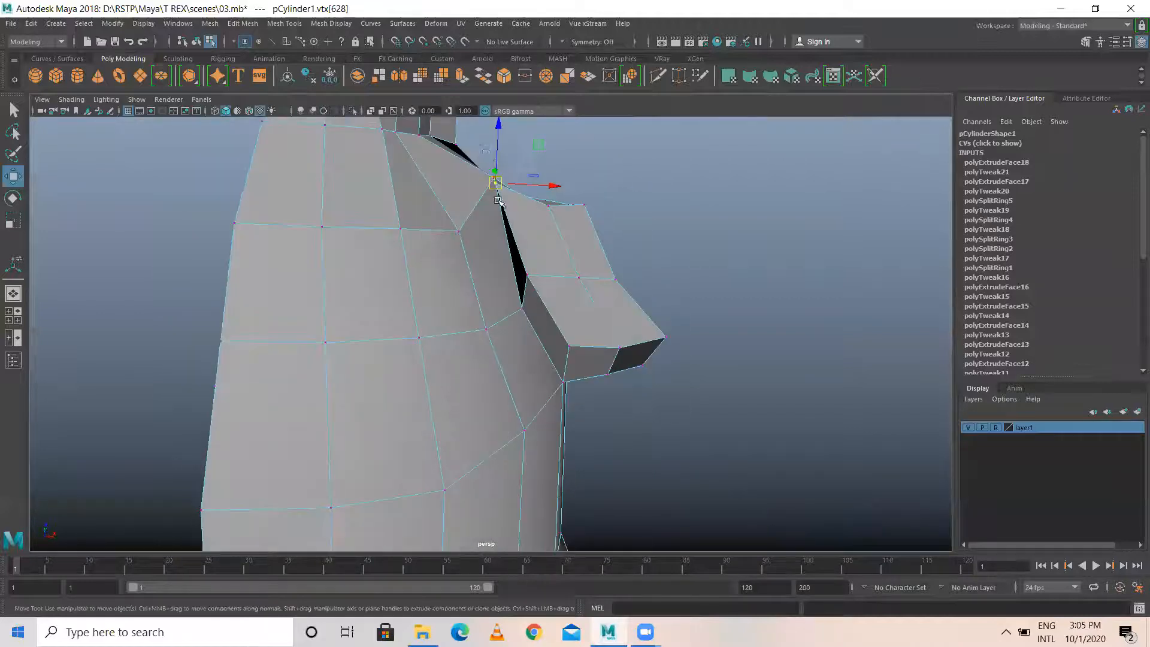
pyautogui.moveTo(498, 150); pyautogui.dragTo(597, 236)
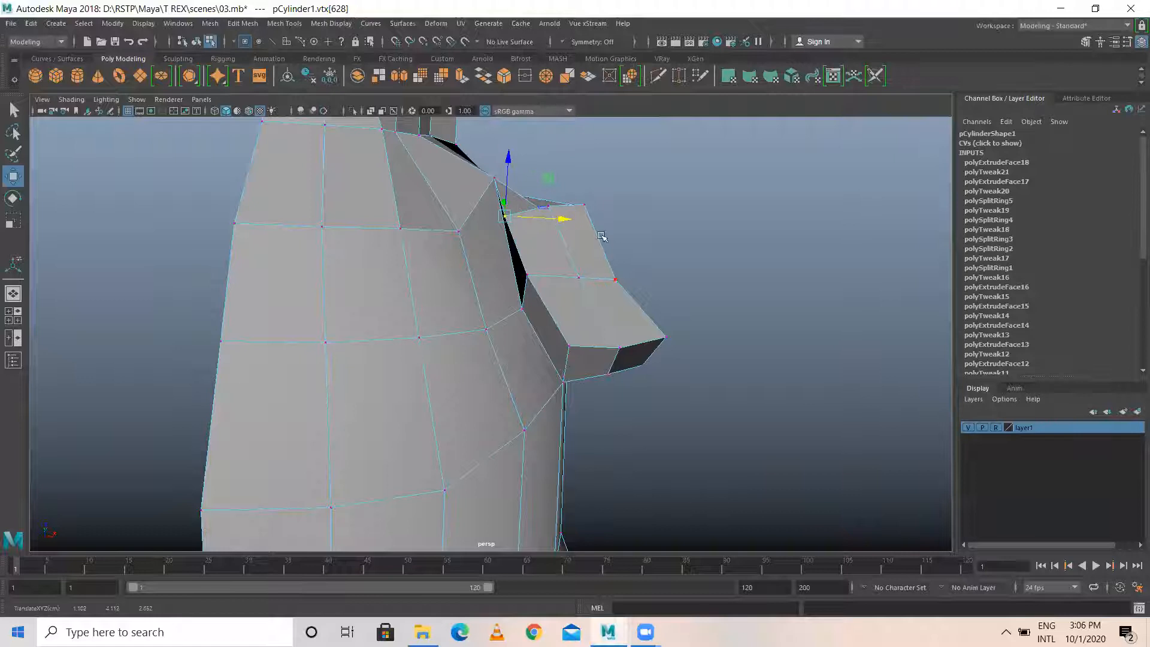
pyautogui.click(615, 279)
pyautogui.moveTo(618, 282); pyautogui.dragTo(657, 292)
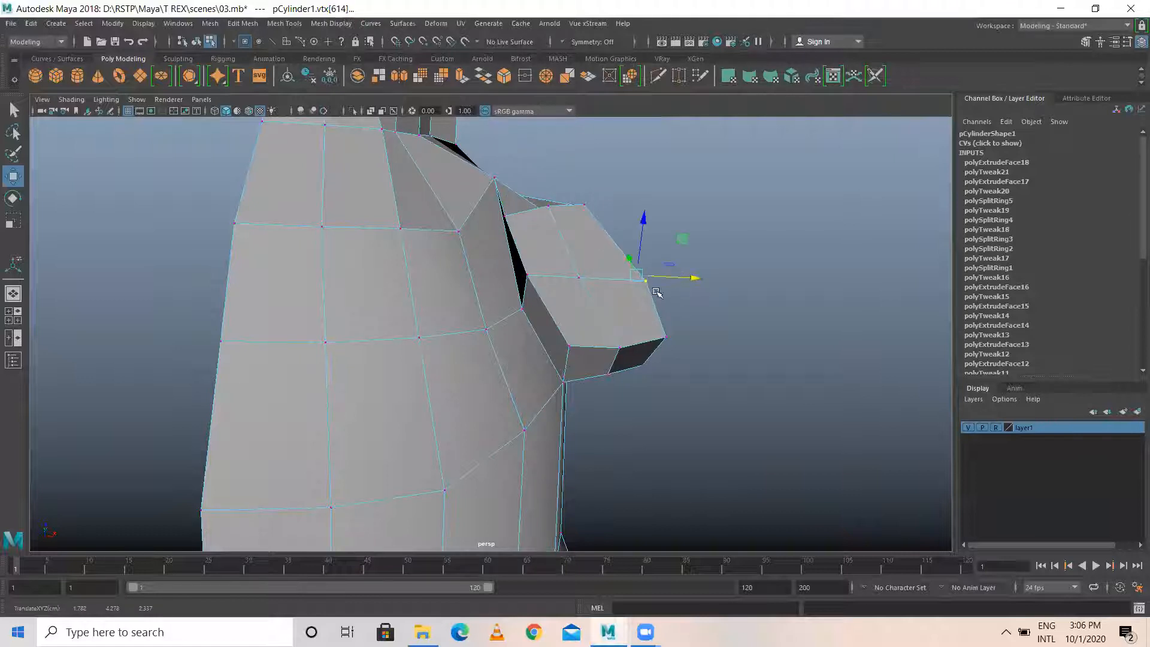
pyautogui.moveTo(580, 194); pyautogui.dragTo(597, 214)
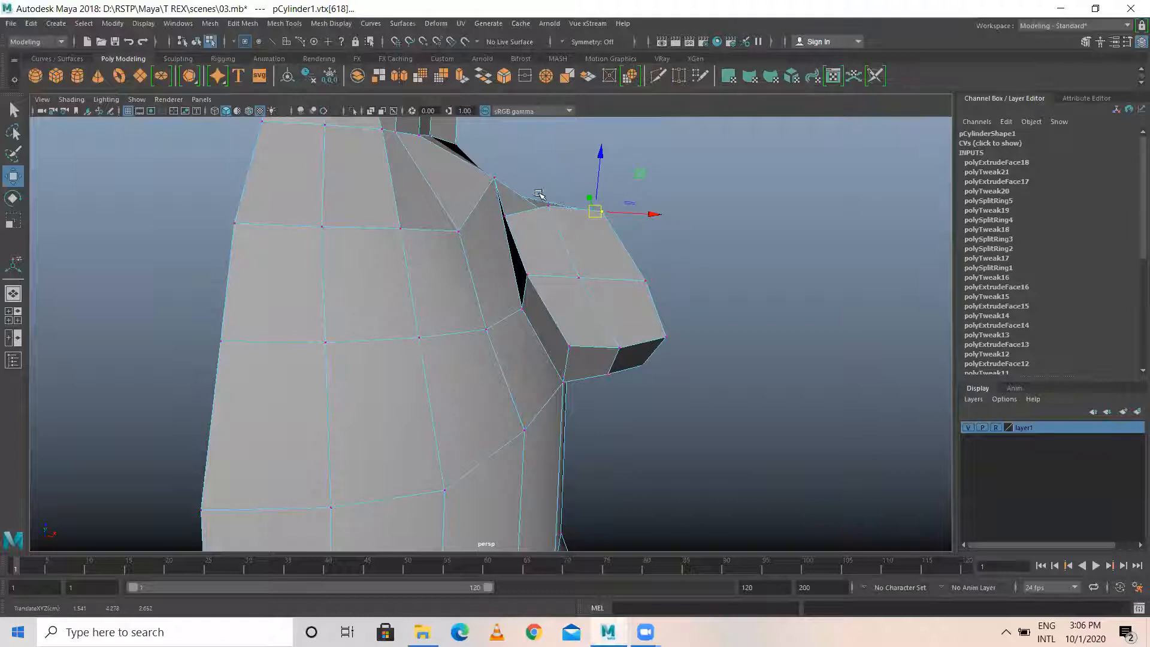
# Push the vertices on the rear part of the shoulder extrusion slightly inward toward the body.
pyautogui.click(527, 275)
pyautogui.keyDown('alt'); pyautogui.moveTo(527, 276); pyautogui.dragTo(490, 260); pyautogui.keyUp('alt')
pyautogui.click(566, 290)
pyautogui.moveTo(560, 237); pyautogui.dragTo(547, 246)
pyautogui.click(495, 318)
pyautogui.moveTo(519, 285); pyautogui.dragTo(512, 294)
pyautogui.click(484, 357)
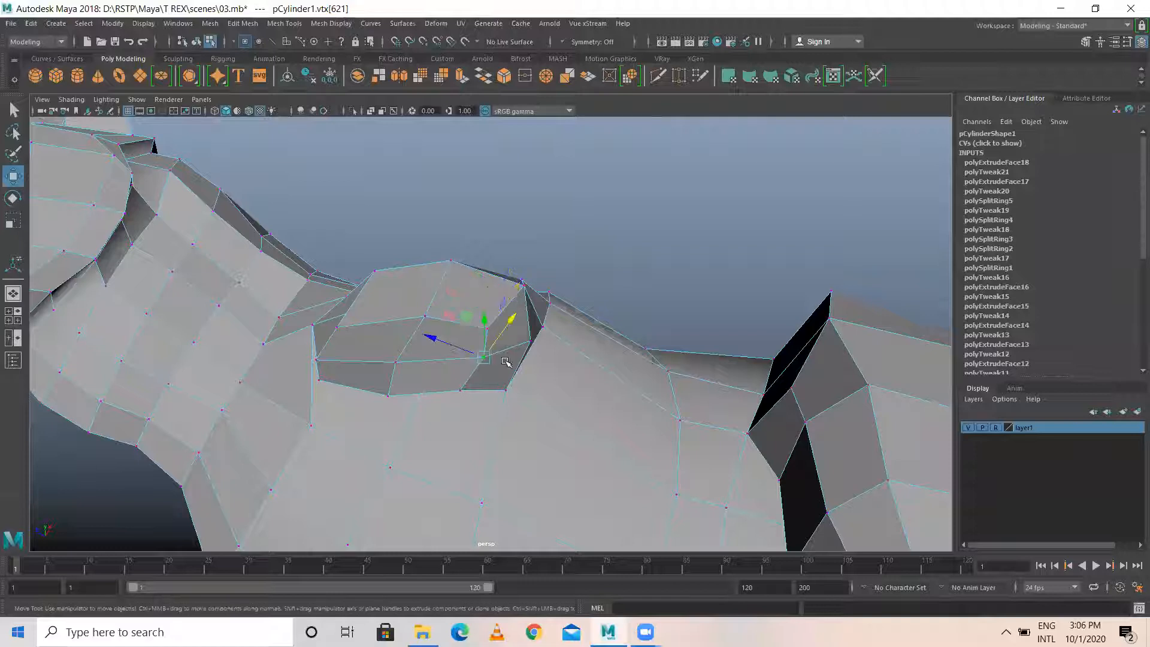
pyautogui.moveTo(442, 341); pyautogui.dragTo(434, 261)
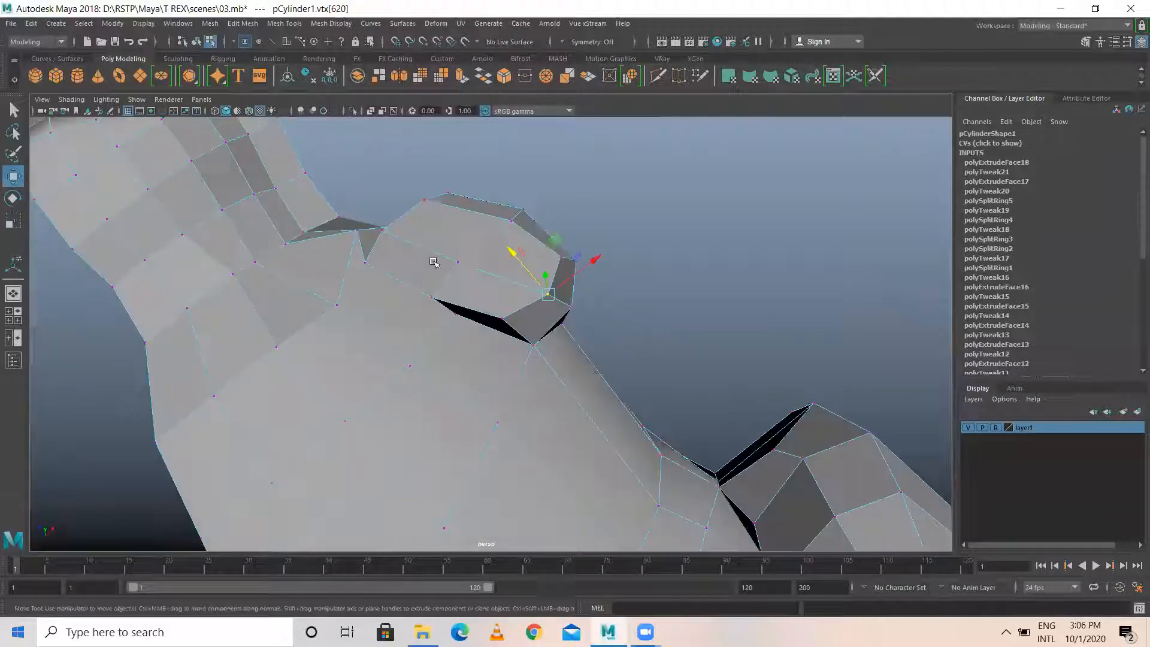
# Pull the front-edge vertices and the centre vertex of the arm's underside outward from the body.
pyautogui.click(422, 200)
pyautogui.moveTo(462, 165); pyautogui.dragTo(475, 154)
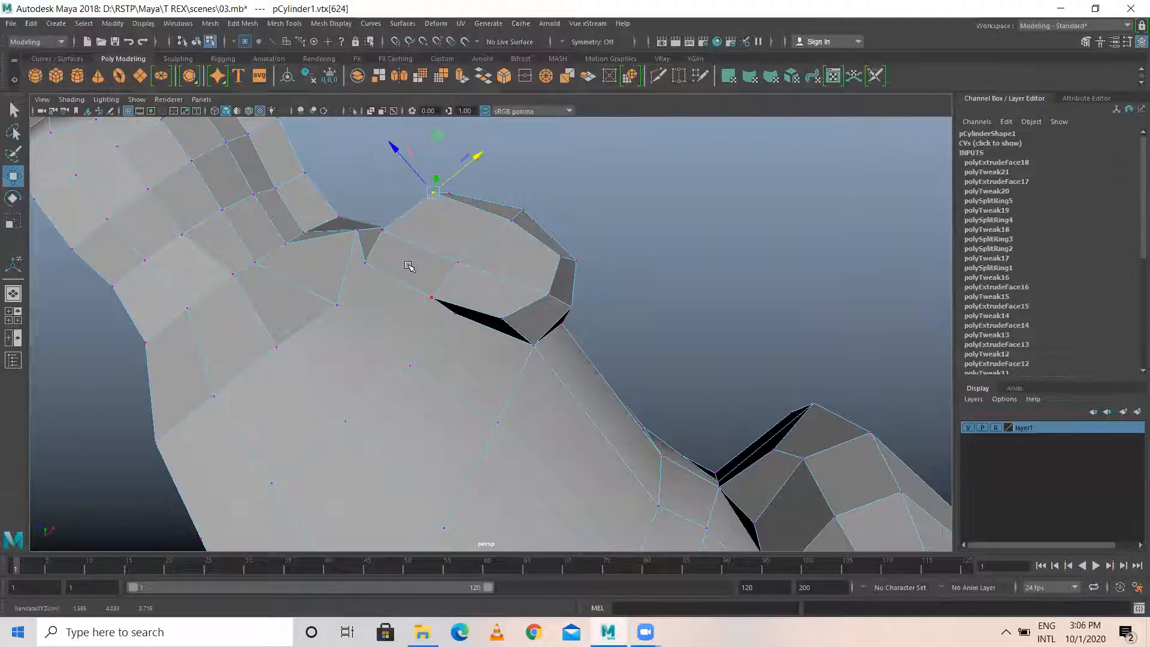
pyautogui.click(378, 229)
pyautogui.moveTo(424, 199); pyautogui.dragTo(439, 185)
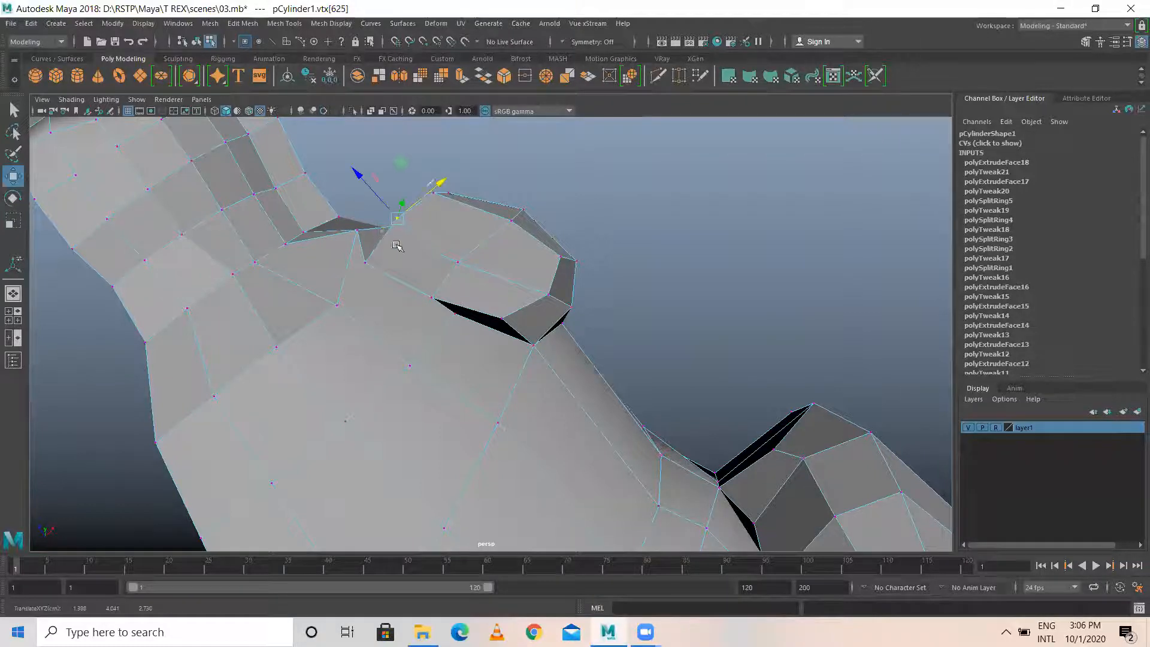
pyautogui.click(380, 251)
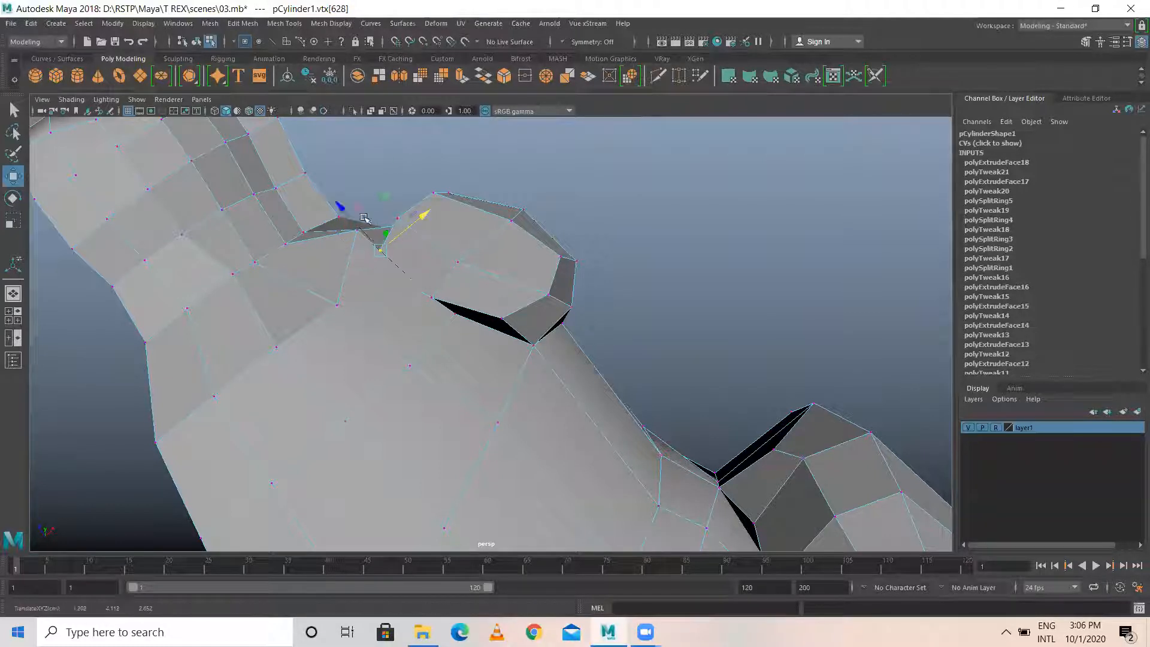
pyautogui.click(397, 218)
pyautogui.moveTo(438, 185); pyautogui.dragTo(443, 181)
pyautogui.click(454, 263)
pyautogui.moveTo(485, 240); pyautogui.dragTo(495, 231)
# Switch to face selection and select the four faces on the underside of the shoulder extrusion.
pyautogui.keyDown('alt'); pyautogui.moveTo(426, 248); pyautogui.dragTo(493, 354); pyautogui.keyUp('alt')
pyautogui.keyDown('alt'); pyautogui.moveTo(428, 440); pyautogui.dragTo(426, 305, button='middle'); pyautogui.keyUp('alt')
pyautogui.keyDown('alt'); pyautogui.moveTo(504, 279); pyautogui.dragTo(488, 202); pyautogui.keyUp('alt')
pyautogui.moveTo(462, 184); pyautogui.dragTo(467, 209, button='right')
pyautogui.click(473, 200)
pyautogui.keyDown('shift'); pyautogui.click(513, 190); pyautogui.keyUp('shift')
pyautogui.keyDown('shift'); pyautogui.click(529, 204); pyautogui.keyUp('shift')
pyautogui.keyDown('shift'); pyautogui.click(496, 225); pyautogui.keyUp('shift')
pyautogui.keyDown('alt'); pyautogui.moveTo(463, 186); pyautogui.dragTo(393, 262); pyautogui.keyUp('alt')
# In the side view, tilt the selected underside faces, raise them slightly and scale them down to fit the reference arm.
pyautogui.press('space')
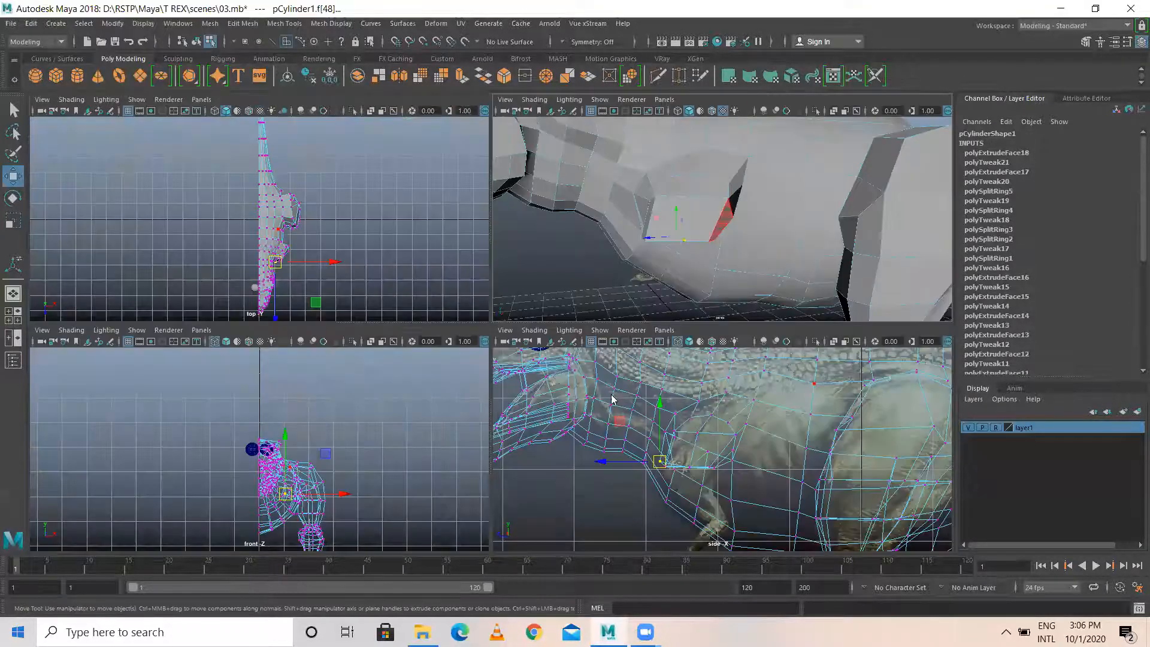
pyautogui.press('space')
pyautogui.press('e')
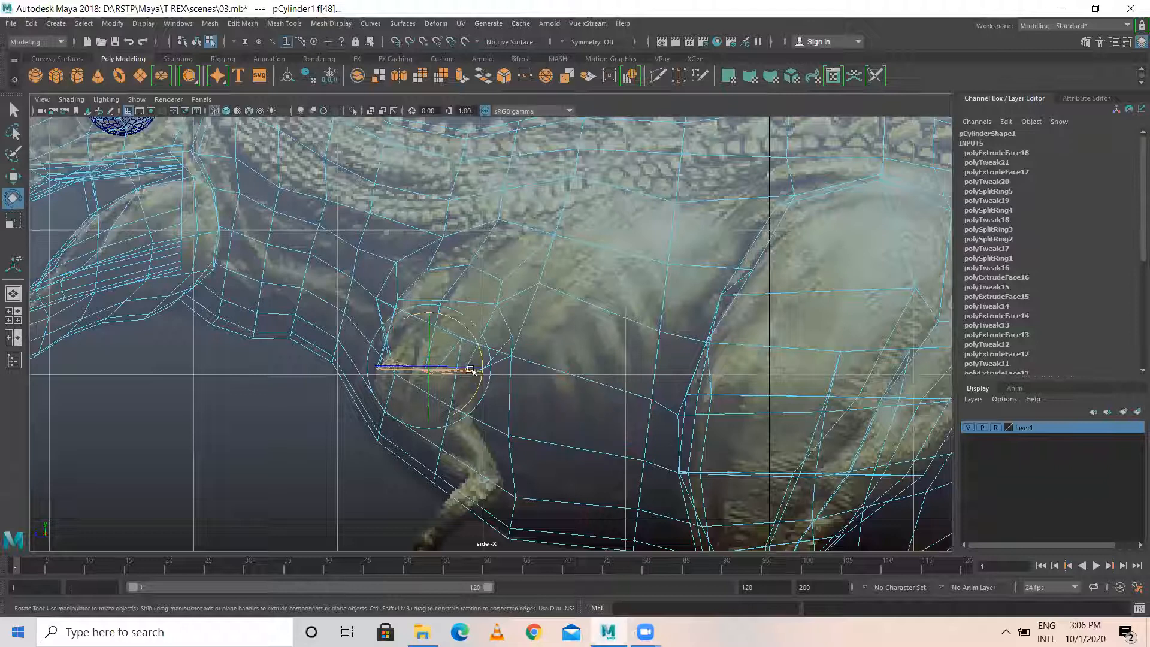
pyautogui.moveTo(461, 376); pyautogui.dragTo(466, 329)
pyautogui.press('w')
pyautogui.moveTo(427, 364); pyautogui.dragTo(423, 357)
pyautogui.press('r')
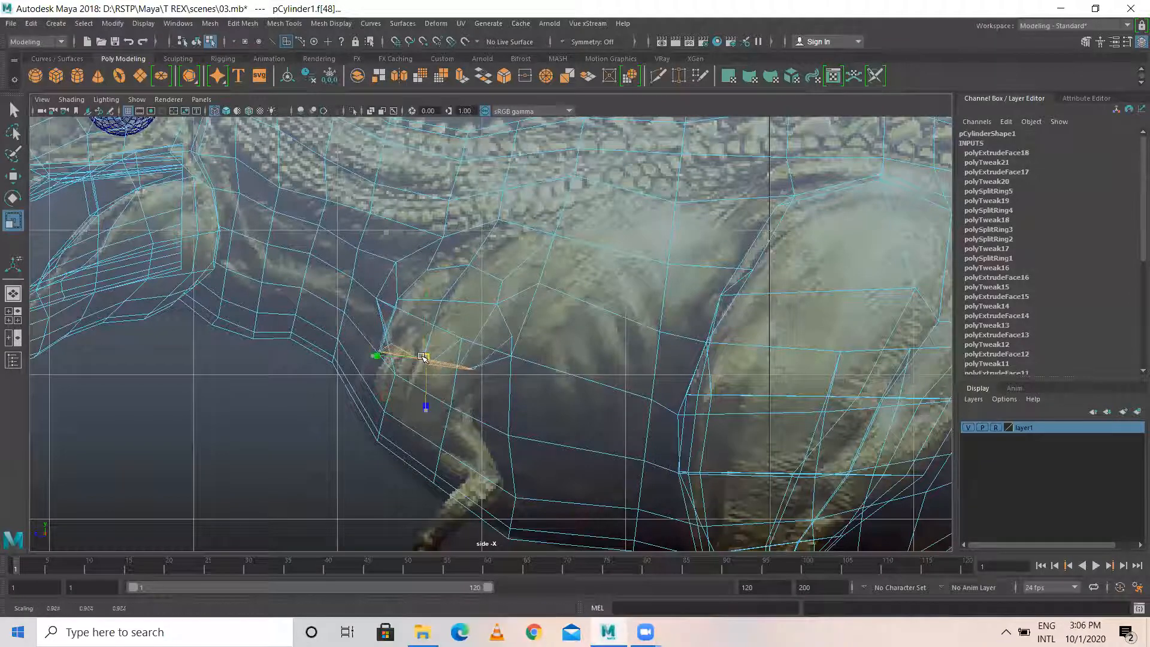
# Extrude the underside faces down the upper arm with a vertically flattened end, and save the scene.
pyautogui.hotkey('ctrl', 'e')
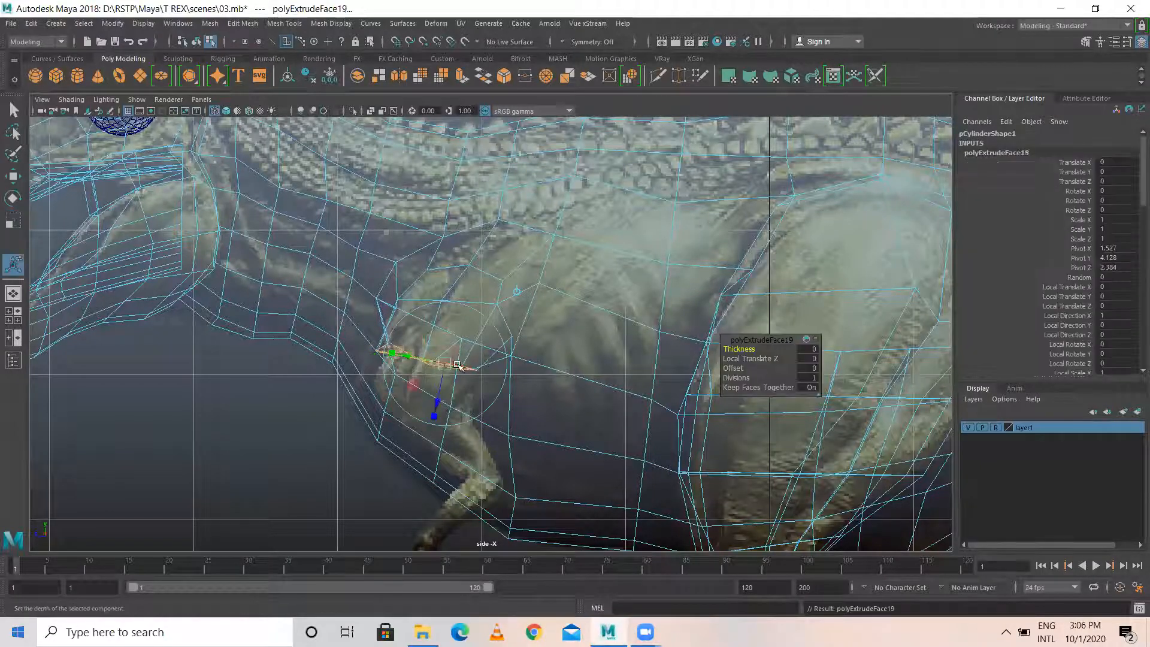
pyautogui.hotkey('ctrl', 's')
pyautogui.keyDown('shift'); pyautogui.rightClick(440, 365); pyautogui.keyUp('shift')
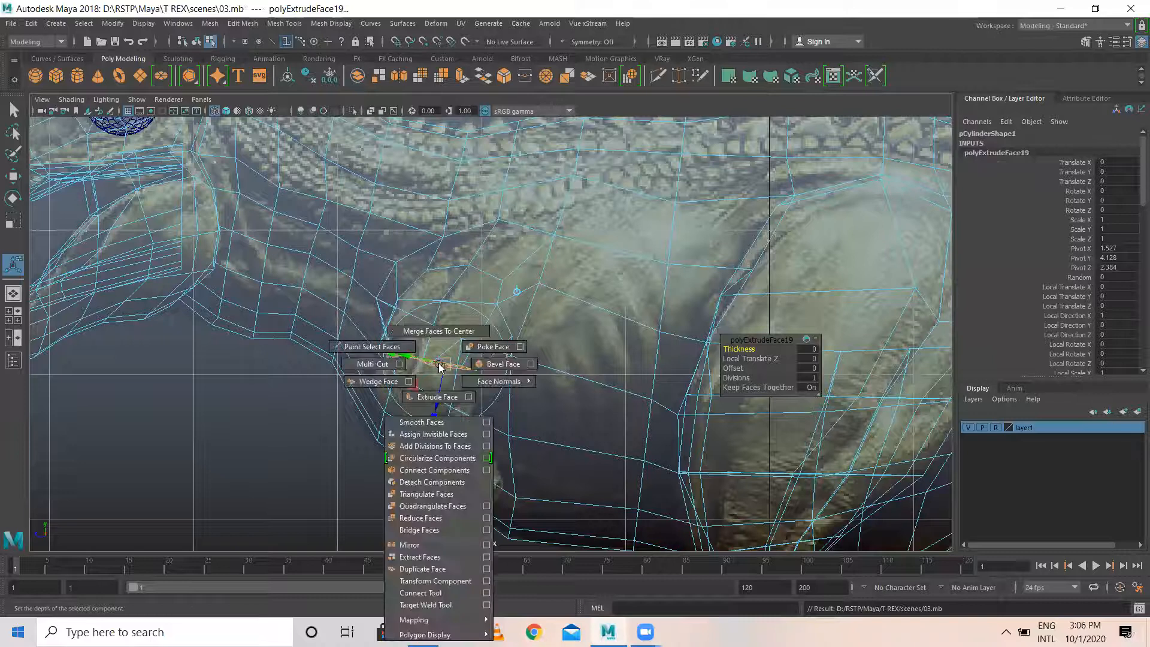
pyautogui.press('w')
pyautogui.moveTo(429, 363); pyautogui.dragTo(421, 399)
pyautogui.press('r')
pyautogui.moveTo(421, 438); pyautogui.dragTo(417, 400)
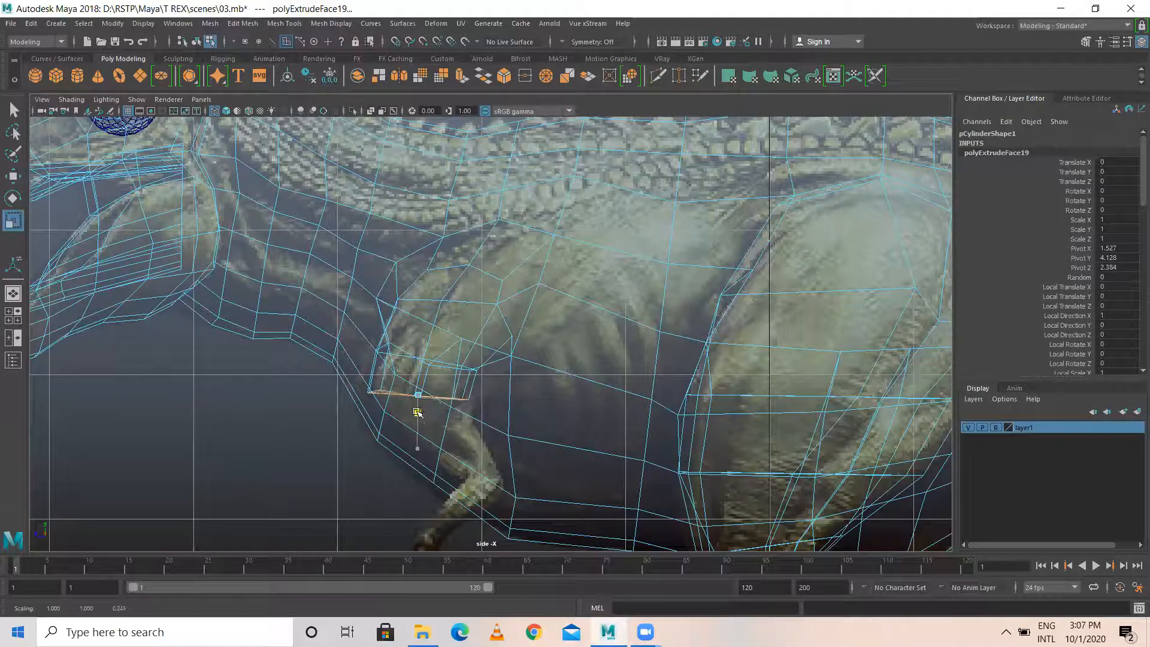
# Rotate the end faces of the upper arm slightly and reposition them over the reference arm.
pyautogui.press('e')
pyautogui.moveTo(436, 345); pyautogui.dragTo(443, 347)
pyautogui.press('w')
pyautogui.moveTo(418, 394); pyautogui.dragTo(484, 478)
# Extrude the upper arm's end faces twice more, scaling and moving each section down along the reference arm.
pyautogui.hotkey('ctrl', 'e')
pyautogui.press('r')
pyautogui.press('w')
pyautogui.hotkey('ctrl', 'e')
pyautogui.press('r')
pyautogui.press('w')
# Extrude another arm section down to the elbow, scale its end narrower and align it with the reference.
pyautogui.hotkey('ctrl', 'e')
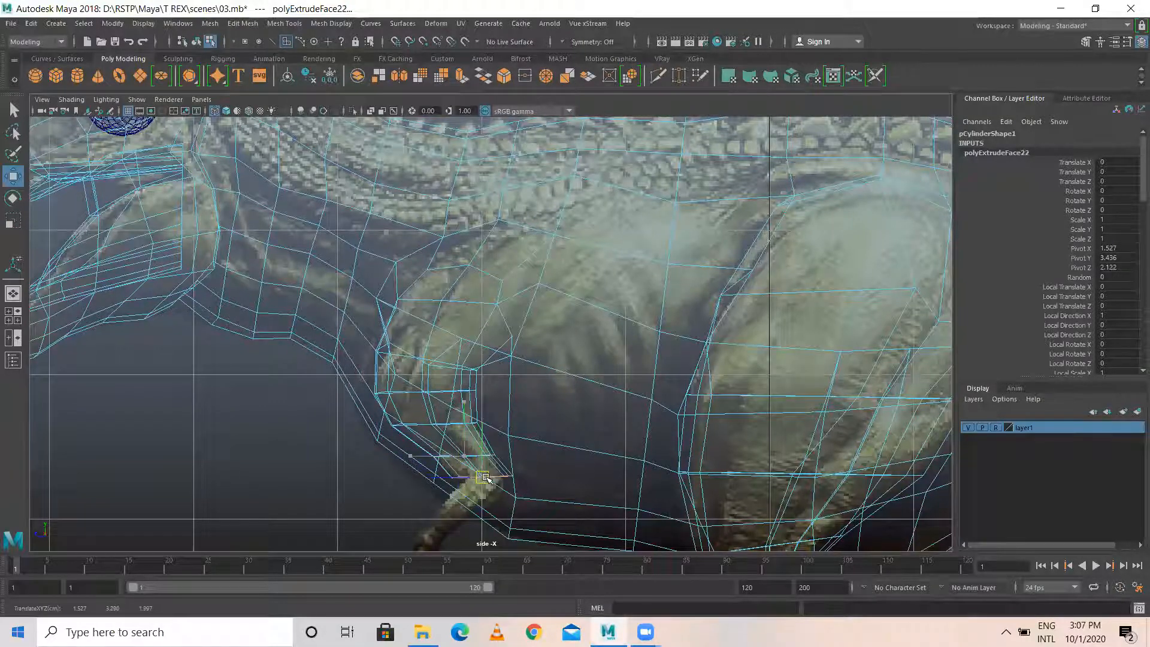
pyautogui.press('r')
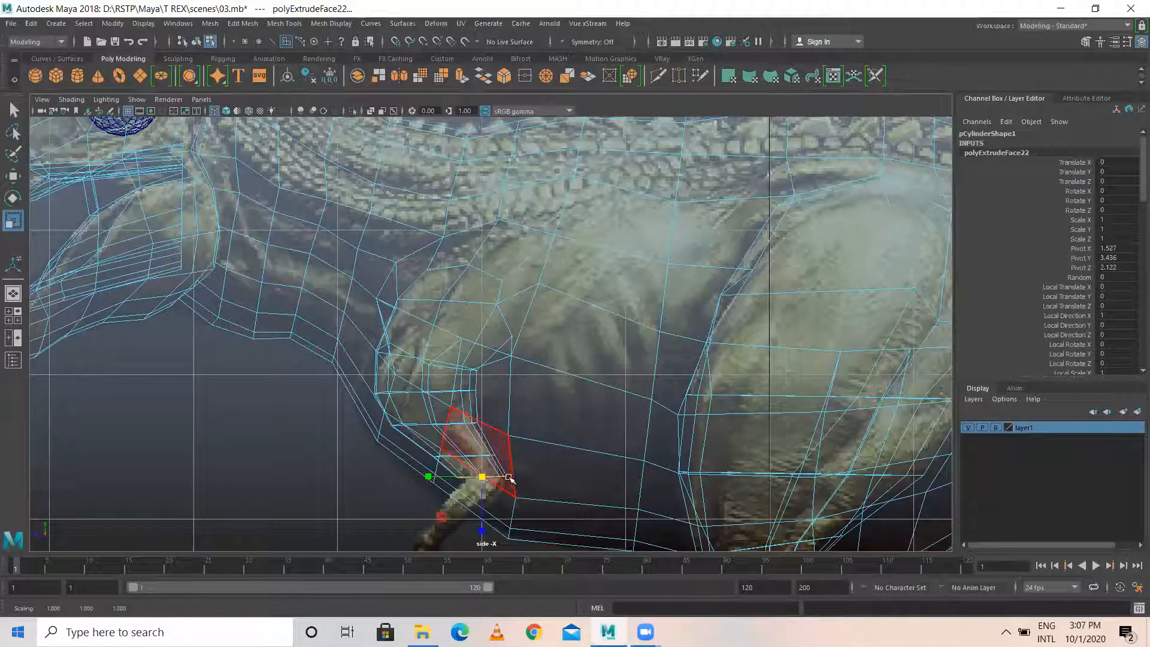
pyautogui.scroll(2, 511, 477)
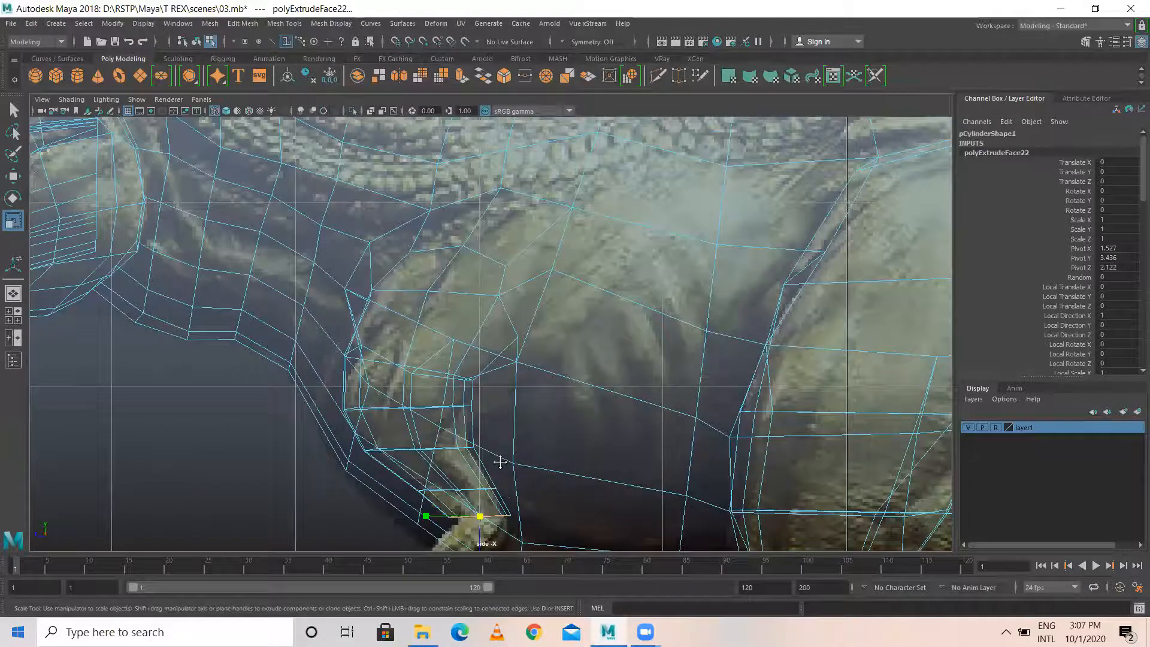
pyautogui.keyDown('alt'); pyautogui.moveTo(500, 463); pyautogui.dragTo(512, 259, button='middle'); pyautogui.keyUp('alt')
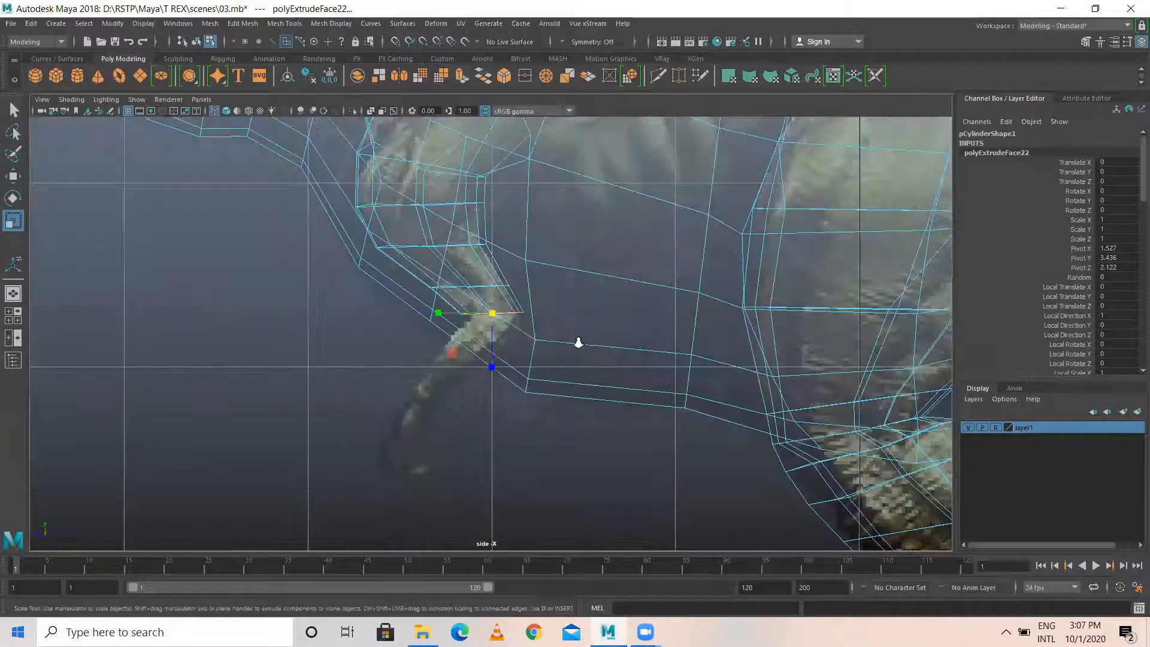
pyautogui.scroll(1, 578, 342)
pyautogui.moveTo(490, 309); pyautogui.dragTo(446, 312)
pyautogui.press('w')
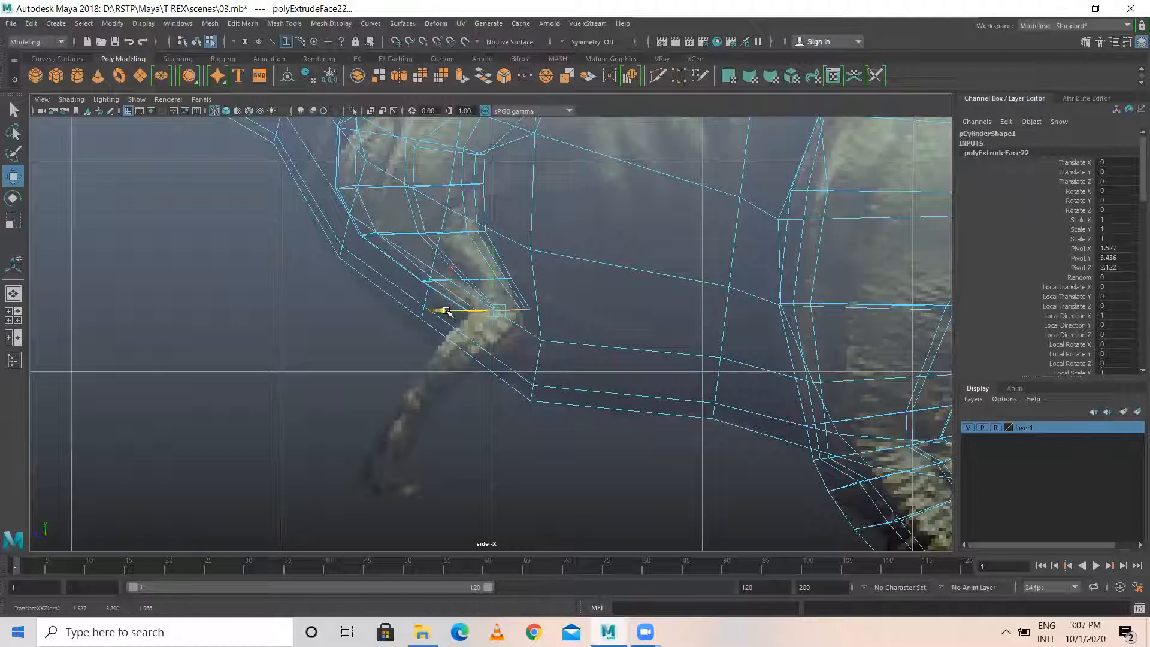
# Extrude a short section below the elbow, tilting and moving its end toward the start of the forearm.
pyautogui.hotkey('ctrl', 'e')
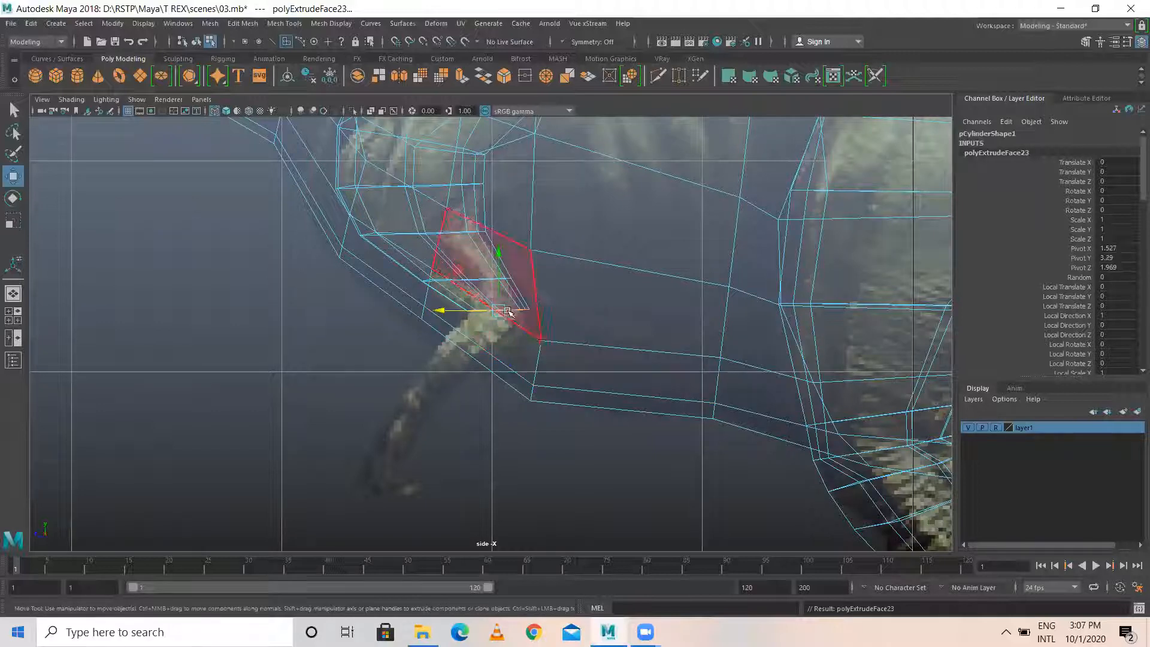
pyautogui.press('e')
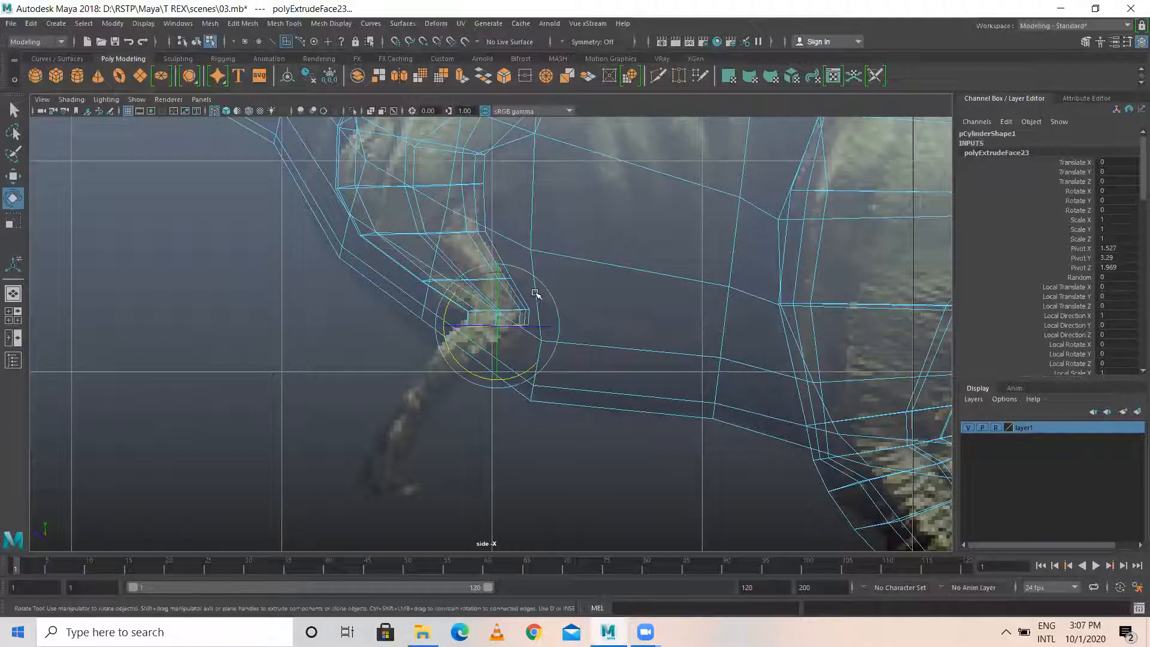
pyautogui.moveTo(450, 302); pyautogui.dragTo(461, 291)
pyautogui.press('w')
pyautogui.moveTo(497, 326); pyautogui.dragTo(490, 330)
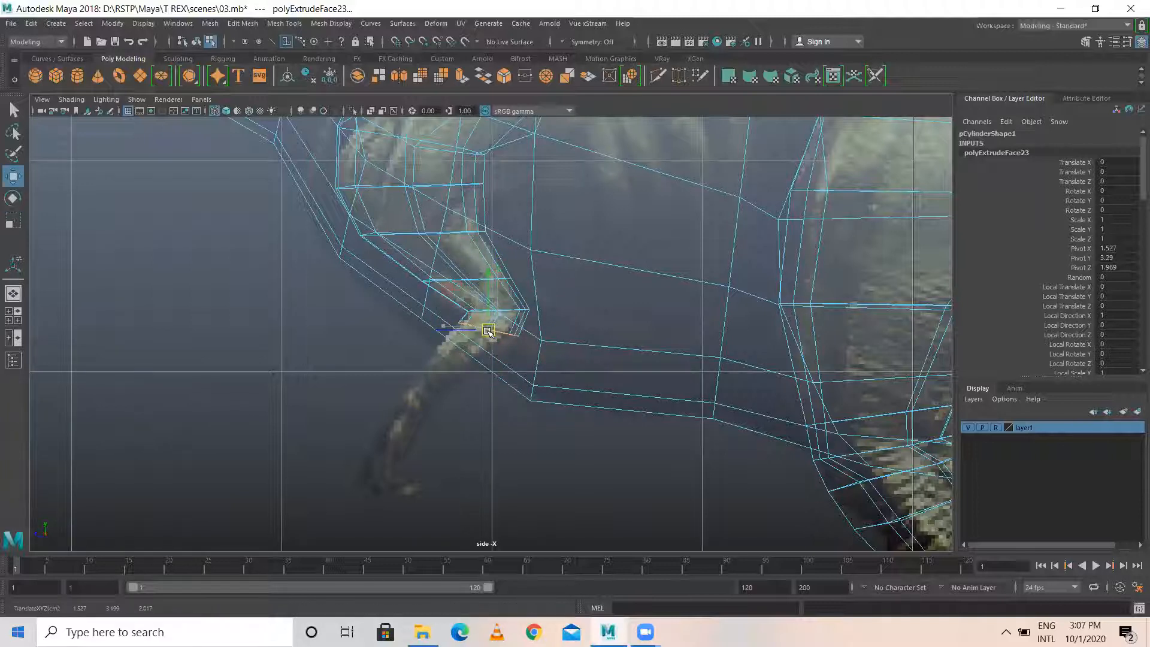
# Extrude a second short section around the elbow, tilt it toward the forearm direction and scale its end down.
pyautogui.hotkey('ctrl', 'e')
pyautogui.moveTo(496, 335); pyautogui.dragTo(473, 346)
pyautogui.press('e')
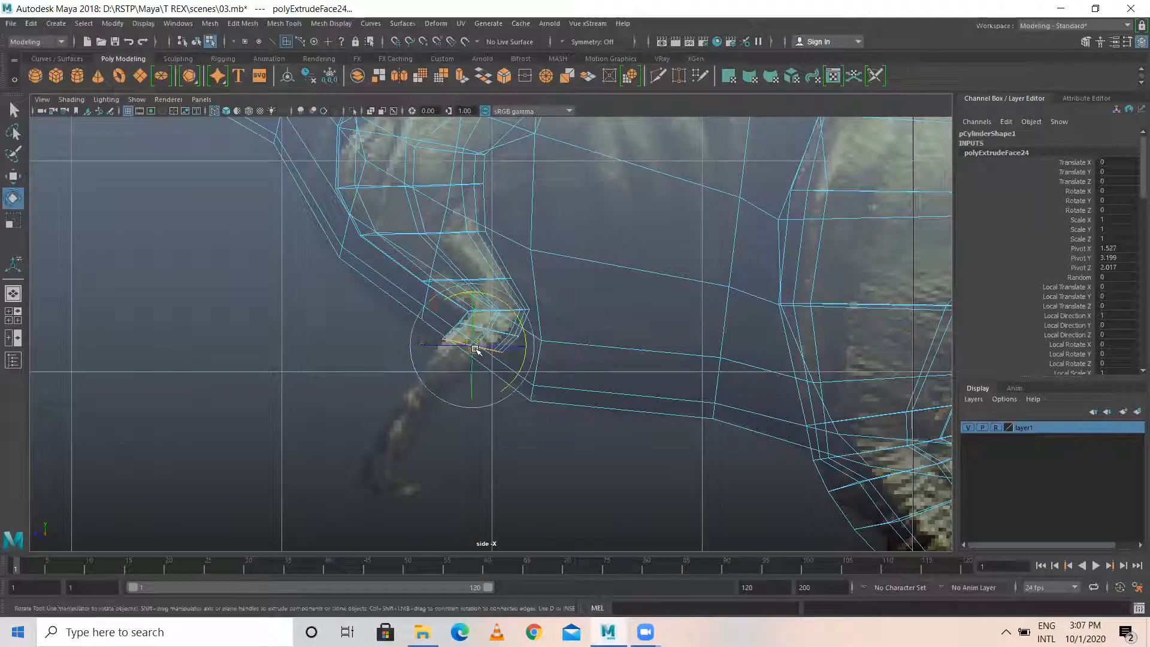
pyautogui.press('w')
pyautogui.moveTo(472, 345); pyautogui.dragTo(467, 346)
pyautogui.press('r')
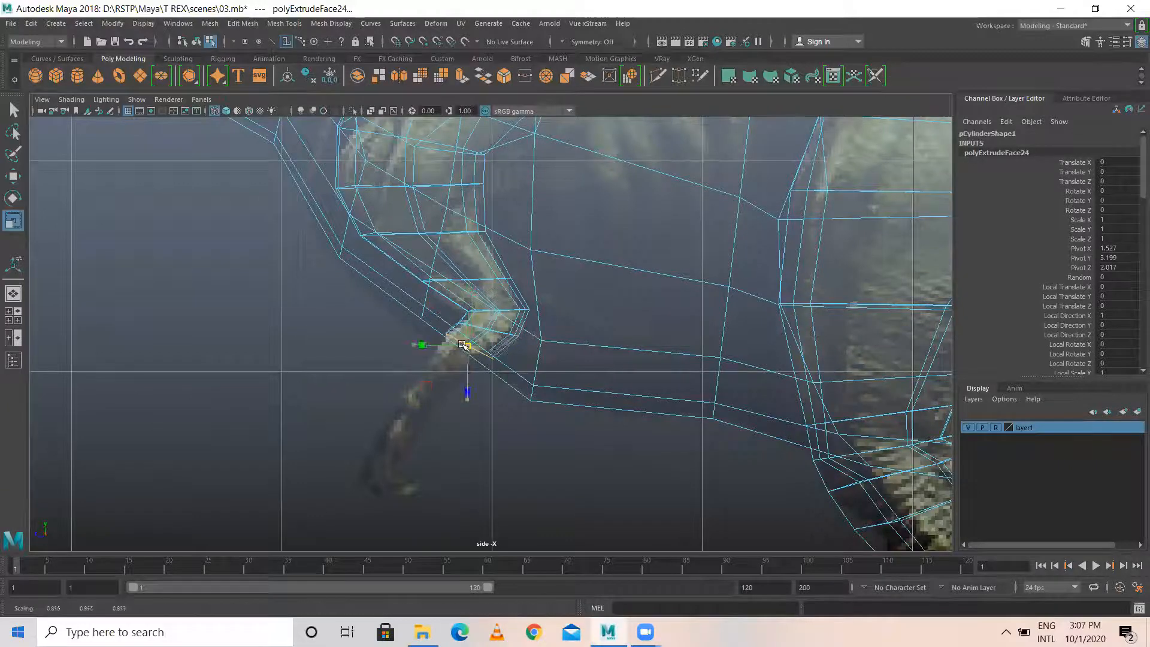
# Extrude the arm's end faces down along the reference forearm toward the wrist.
pyautogui.press('w')
pyautogui.hotkey('ctrl', 'e')
pyautogui.press('w')
pyautogui.moveTo(468, 348); pyautogui.dragTo(437, 380)
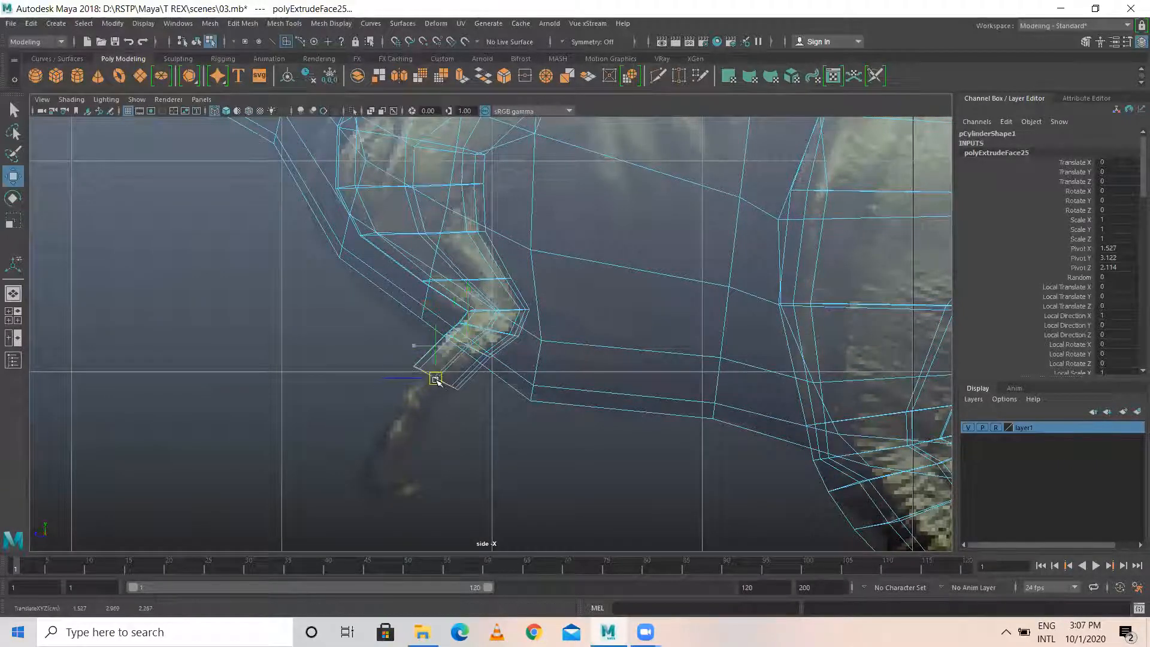
# Extrude two more forearm sections down along the reference arm, scaling their ends to match its width.
pyautogui.press('r')
pyautogui.hotkey('ctrl', 'e')
pyautogui.press('w')
pyautogui.moveTo(432, 375); pyautogui.dragTo(385, 439)
pyautogui.press('r')
pyautogui.hotkey('ctrl', 'e')
pyautogui.press('w')
pyautogui.press('r')
pyautogui.press('w')
# Extrude two further sections down the lower forearm to the wrist, following and scaling to the reference.
pyautogui.hotkey('ctrl', 'e')
pyautogui.press('w')
pyautogui.press('r')
pyautogui.hotkey('ctrl', 'e')
pyautogui.press('w')
pyautogui.press('r')
pyautogui.moveTo(389, 460); pyautogui.dragTo(375, 479)
# Extrude a short section at the wrist, rotate its end level and scale it wider for the hand.
pyautogui.hotkey('ctrl', 'e')
pyautogui.press('w')
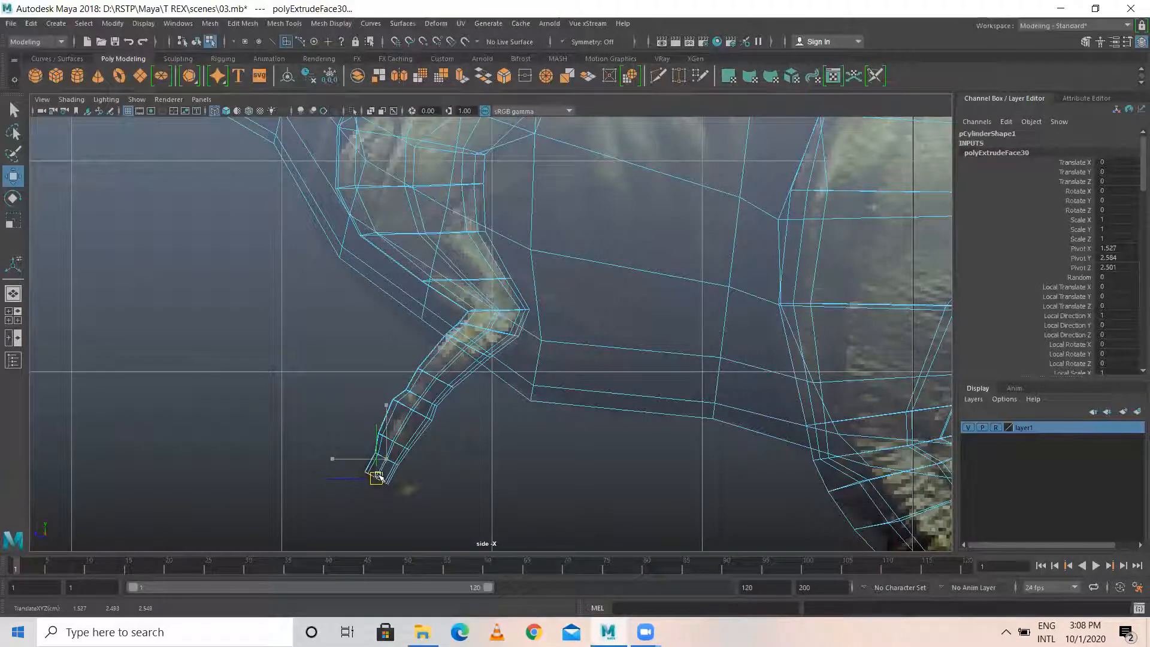
pyautogui.press('e')
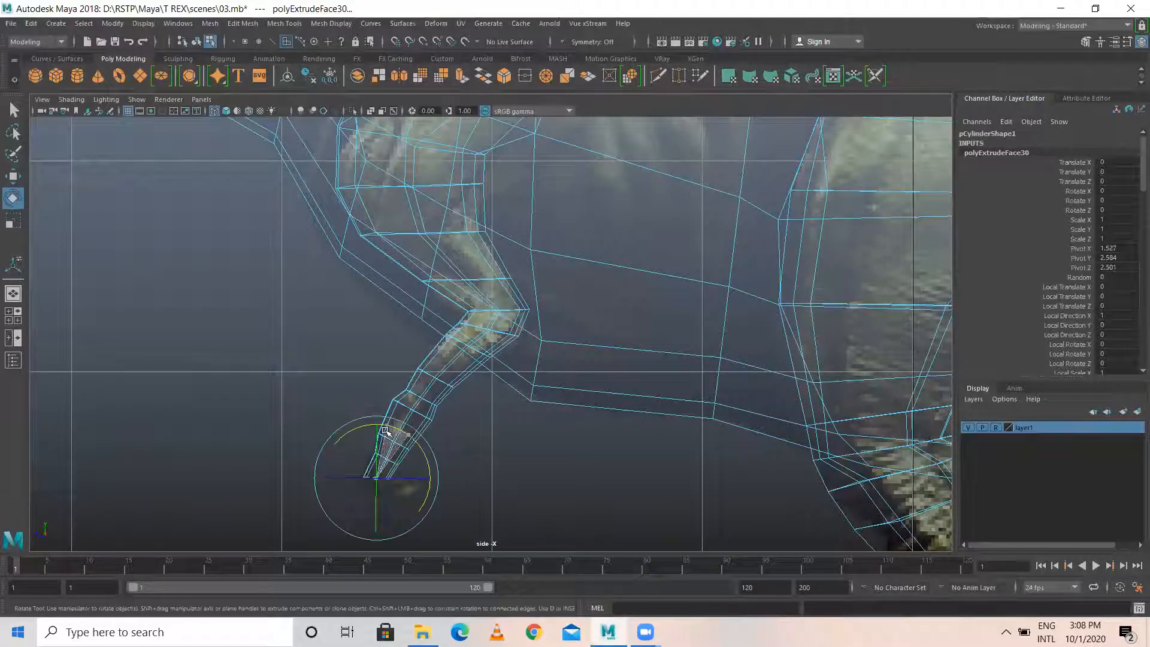
pyautogui.press('r')
pyautogui.moveTo(376, 477); pyautogui.dragTo(383, 484)
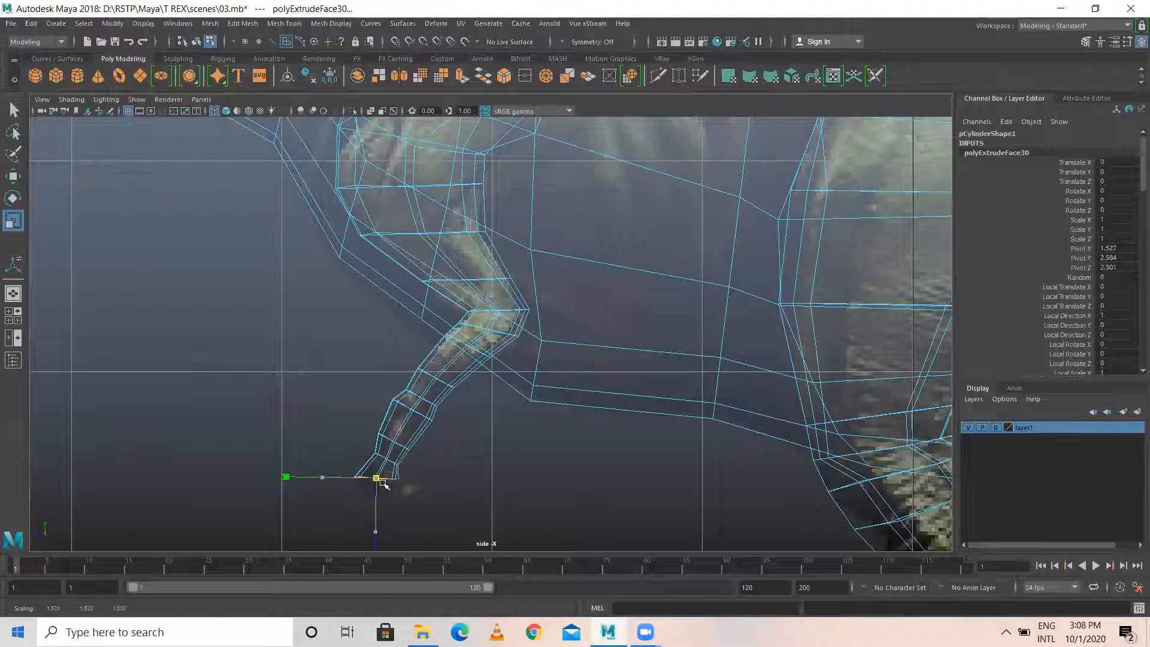
# Extrude a short palm section down and back from the wrist, rotate its end toward the fingers and scale it.
pyautogui.hotkey('ctrl', 'e')
pyautogui.press('w')
pyautogui.moveTo(376, 477); pyautogui.dragTo(380, 487)
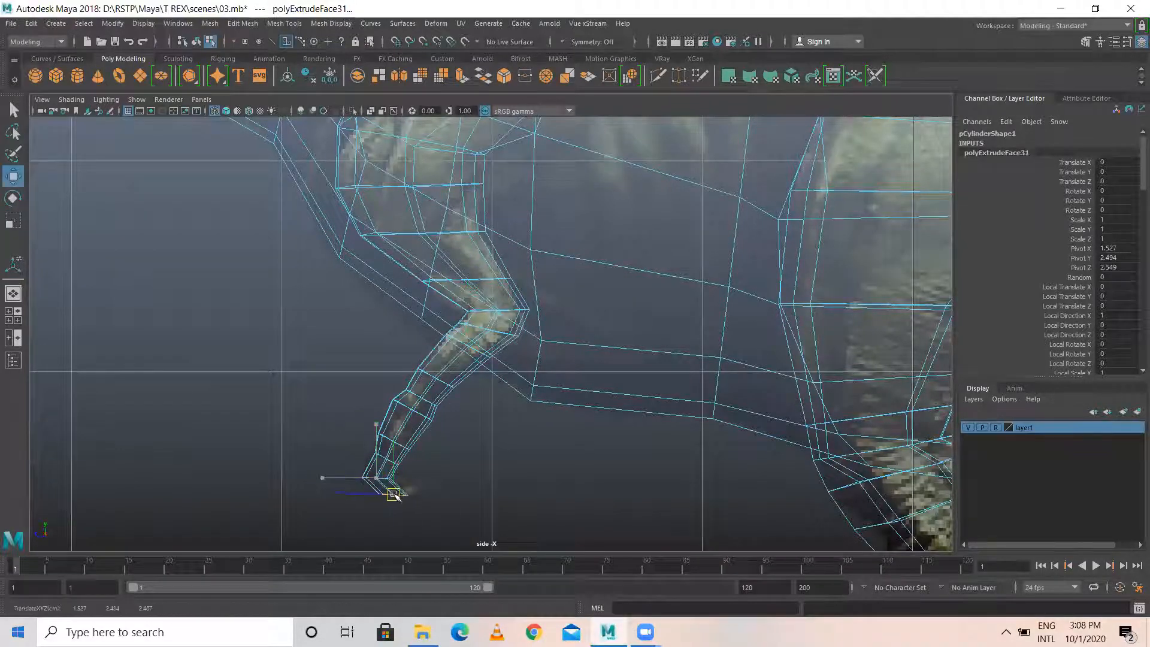
pyautogui.press('e')
pyautogui.moveTo(426, 454); pyautogui.dragTo(368, 432)
pyautogui.press('r')
pyautogui.moveTo(394, 496); pyautogui.dragTo(429, 496)
# Extrude the hand's end faces back along the reference, tilt them, scale them to a narrow tip and raise the tip.
pyautogui.hotkey('ctrl', 'e')
pyautogui.press('w')
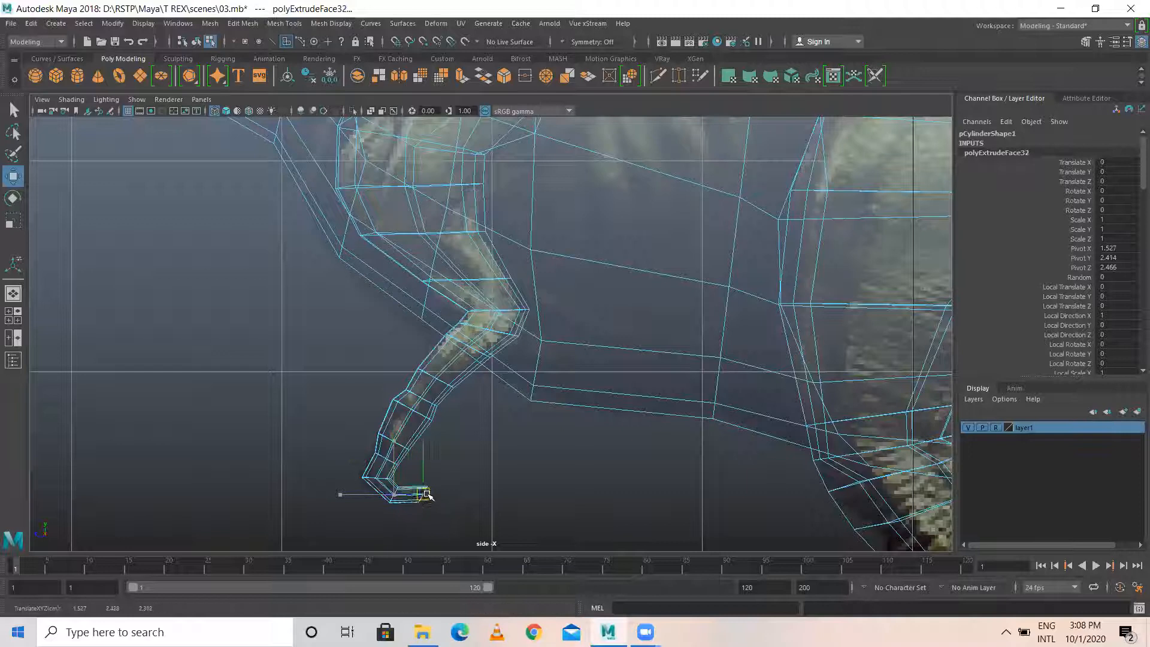
pyautogui.press('r')
pyautogui.press('e')
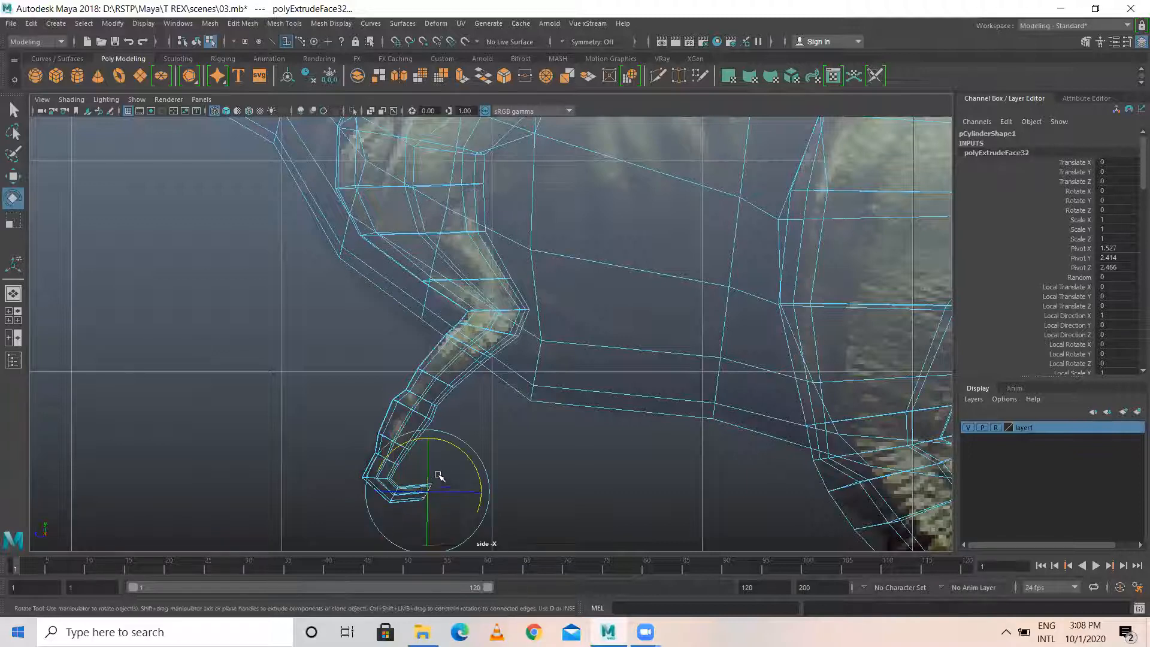
pyautogui.moveTo(448, 443); pyautogui.dragTo(409, 428)
pyautogui.press('r')
pyautogui.moveTo(442, 483); pyautogui.dragTo(423, 490)
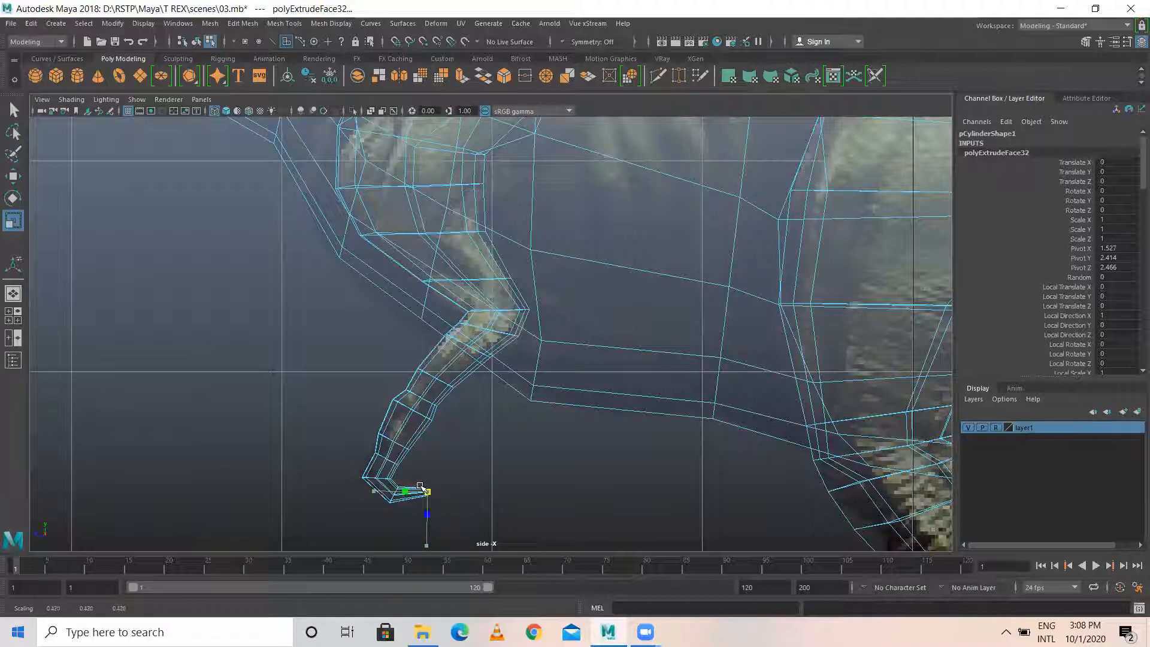
pyautogui.press('w')
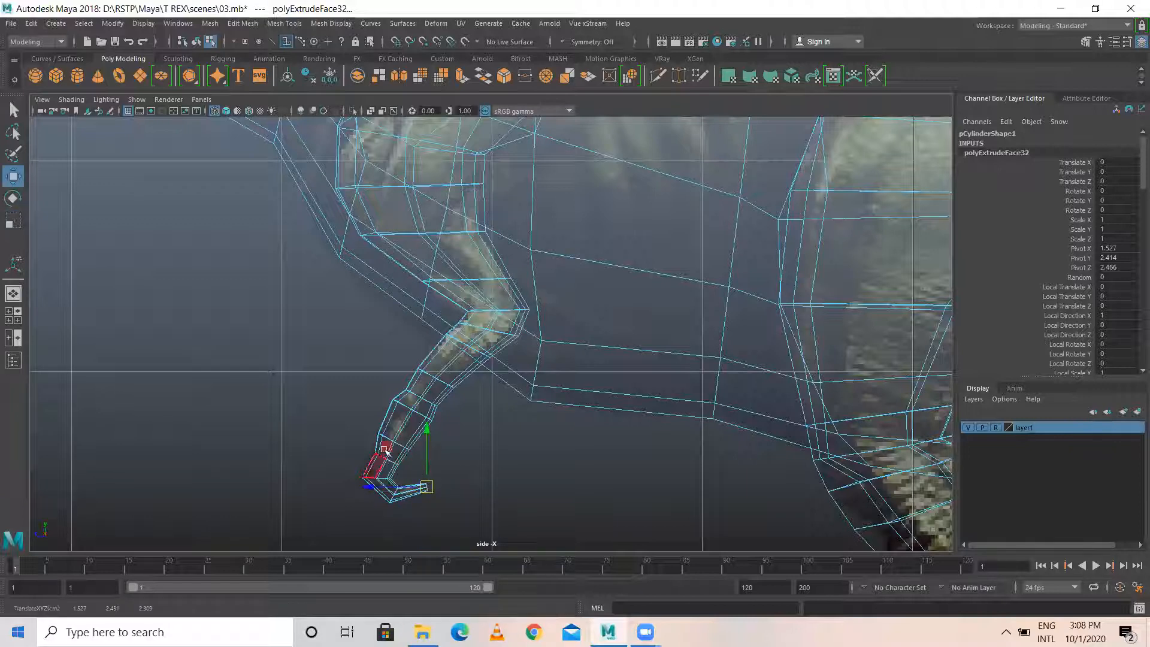
# In the perspective view, select the upper arm's edges near the armpit and move them away from the body.
pyautogui.press('space')
pyautogui.press('space')
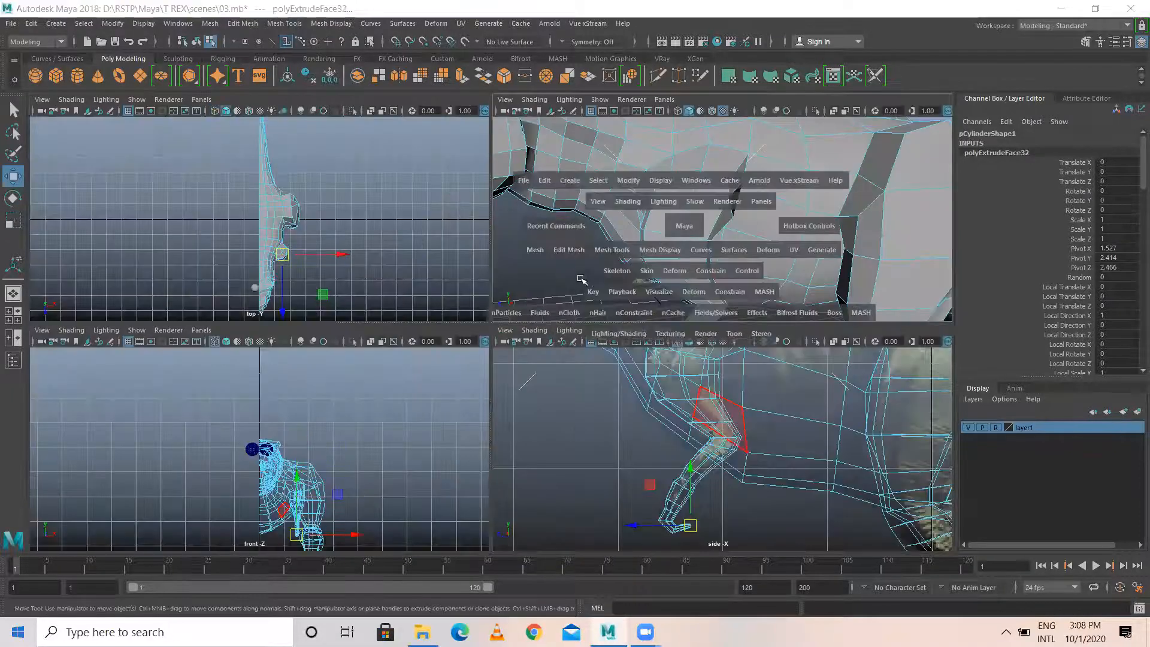
pyautogui.keyDown('alt'); pyautogui.moveTo(467, 359); pyautogui.dragTo(555, 315); pyautogui.keyUp('alt')
pyautogui.keyDown('alt'); pyautogui.moveTo(562, 321); pyautogui.dragTo(736, 341, button='right'); pyautogui.keyUp('alt')
pyautogui.moveTo(522, 289)
pyautogui.keyDown('alt'); pyautogui.mouseDown()
pyautogui.moveTo(561, 285)
pyautogui.moveTo(553, 296)
pyautogui.moveTo(585, 347)
pyautogui.moveTo(534, 306)
pyautogui.mouseUp(); pyautogui.keyUp('alt')
pyautogui.moveTo(625, 290); pyautogui.dragTo(624, 261, button='right')
pyautogui.click(635, 282)
pyautogui.keyDown('shift'); pyautogui.click(625, 295); pyautogui.keyUp('shift')
pyautogui.keyDown('shift'); pyautogui.click(610, 334); pyautogui.keyUp('shift')
pyautogui.moveTo(648, 283); pyautogui.dragTo(643, 292)
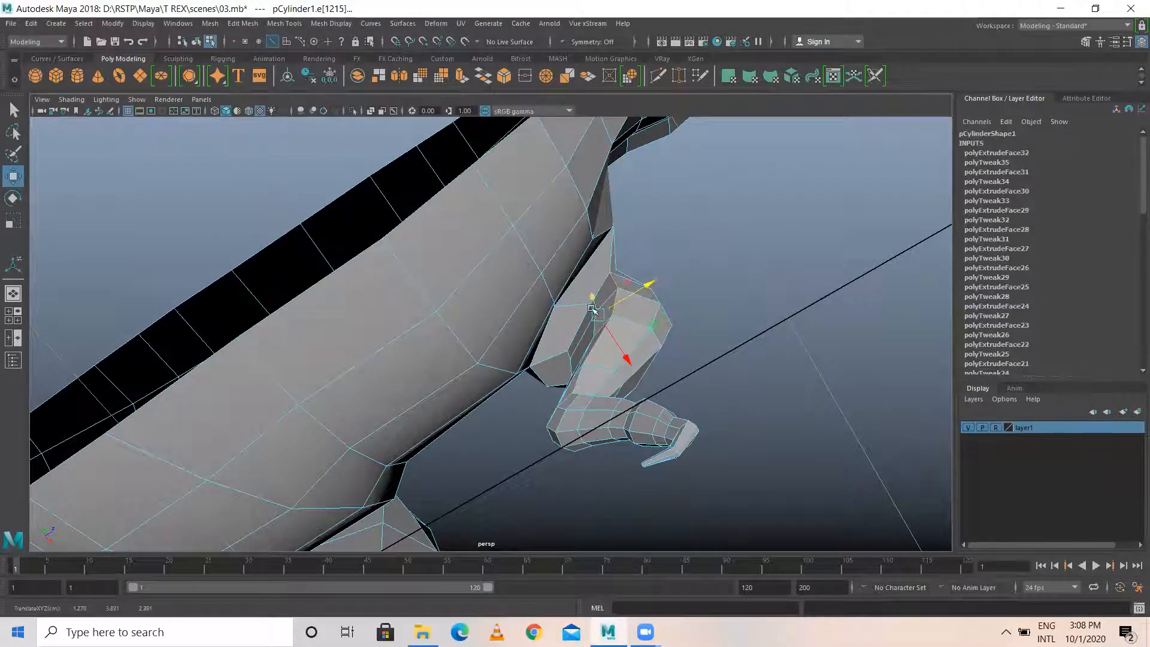
pyautogui.moveTo(624, 345); pyautogui.dragTo(629, 358)
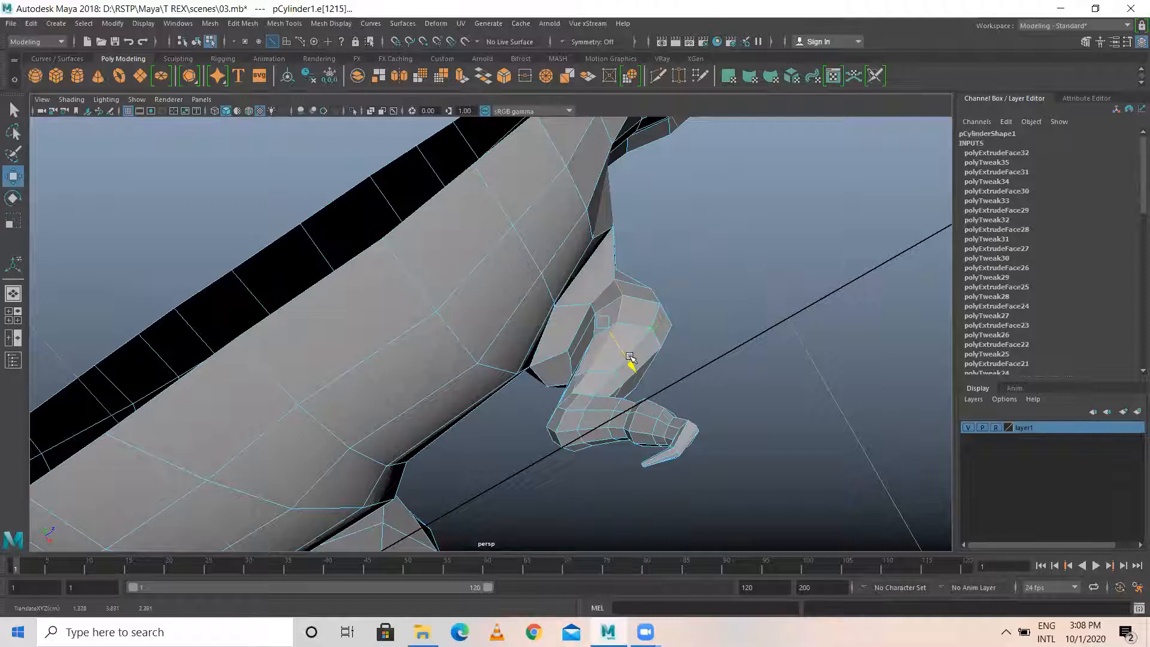
# Select two neighbouring edges on the upper arm's inner side and shift them slightly.
pyautogui.click(594, 313)
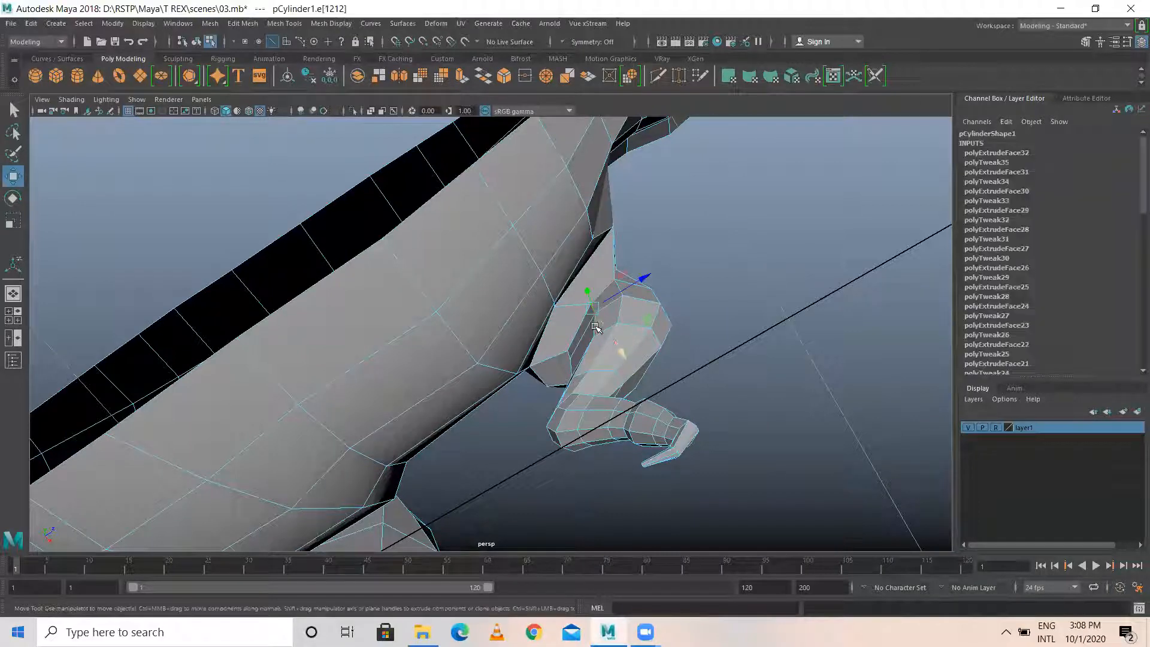
pyautogui.keyDown('shift'); pyautogui.click(598, 331); pyautogui.keyUp('shift')
pyautogui.moveTo(597, 360); pyautogui.dragTo(598, 364)
# Select the forearm and hand faces below the elbow and scale them sideways to thicken the forearm.
pyautogui.keyDown('alt'); pyautogui.moveTo(714, 279); pyautogui.dragTo(534, 290); pyautogui.keyUp('alt')
pyautogui.moveTo(534, 290); pyautogui.dragTo(538, 326, button='right')
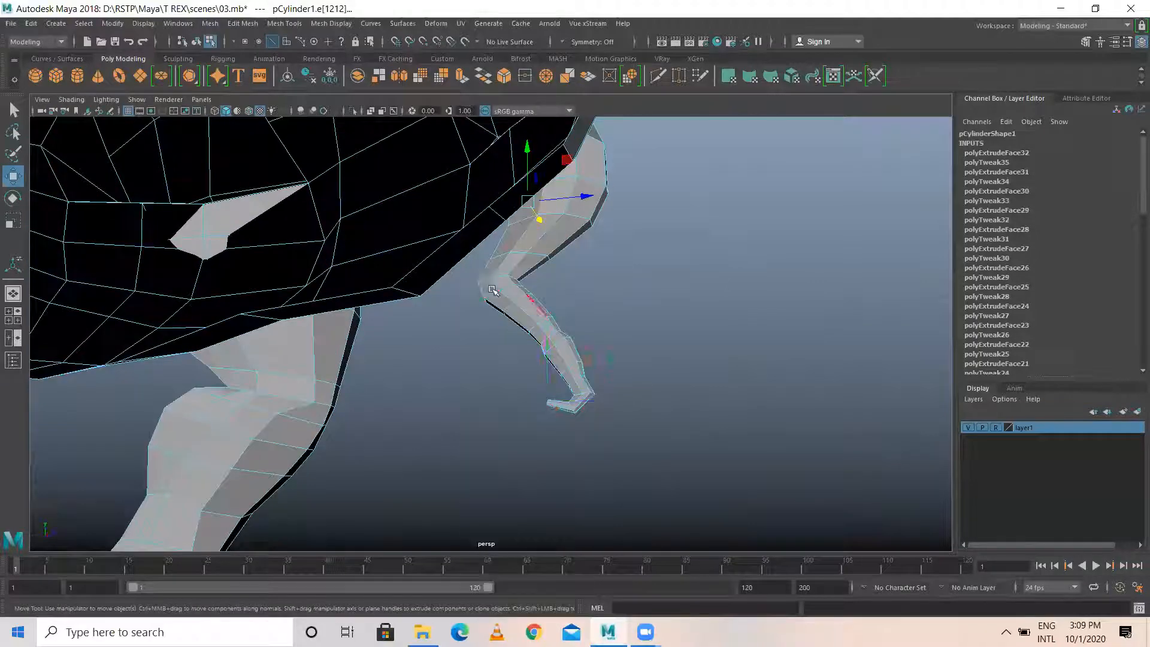
pyautogui.moveTo(485, 286)
pyautogui.mouseDown()
pyautogui.moveTo(635, 459)
pyautogui.moveTo(527, 375)
pyautogui.moveTo(527, 386)
pyautogui.moveTo(484, 309)
pyautogui.mouseUp()
pyautogui.press('r')
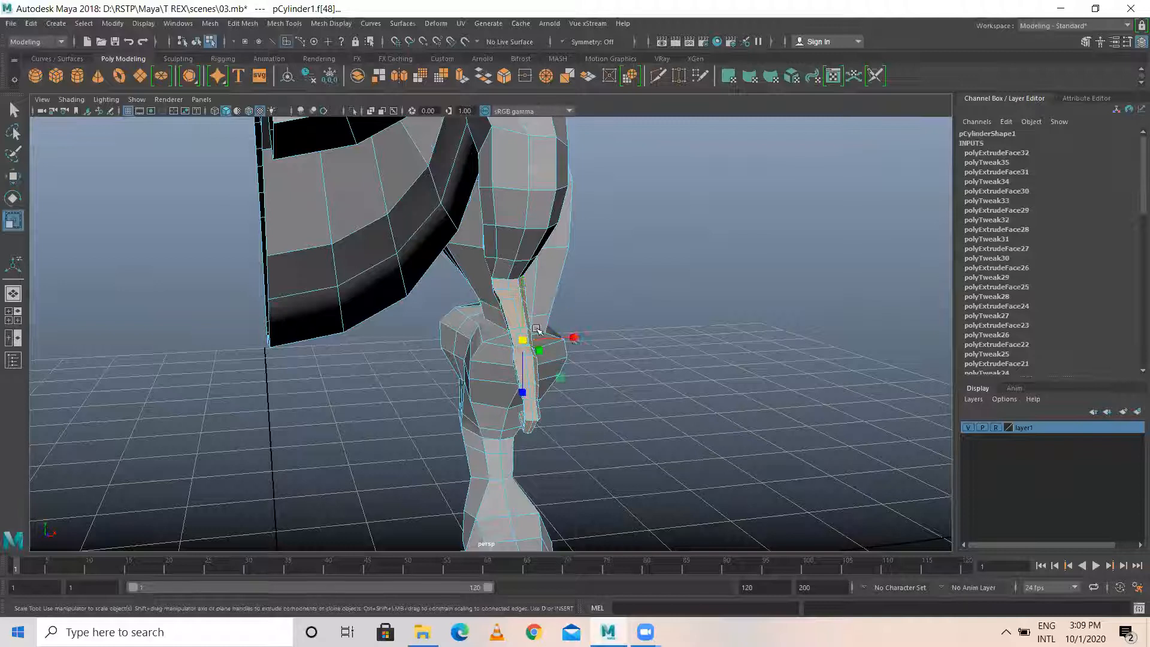
pyautogui.keyDown('alt'); pyautogui.moveTo(548, 382); pyautogui.dragTo(534, 380); pyautogui.keyUp('alt')
pyautogui.moveTo(568, 342); pyautogui.dragTo(532, 322)
pyautogui.press('w')
# Move the vertices on the inner side of the elbow away from the body to smooth the arm's contour.
pyautogui.moveTo(513, 286); pyautogui.dragTo(489, 278, button='right')
pyautogui.scroll(4, 505, 293)
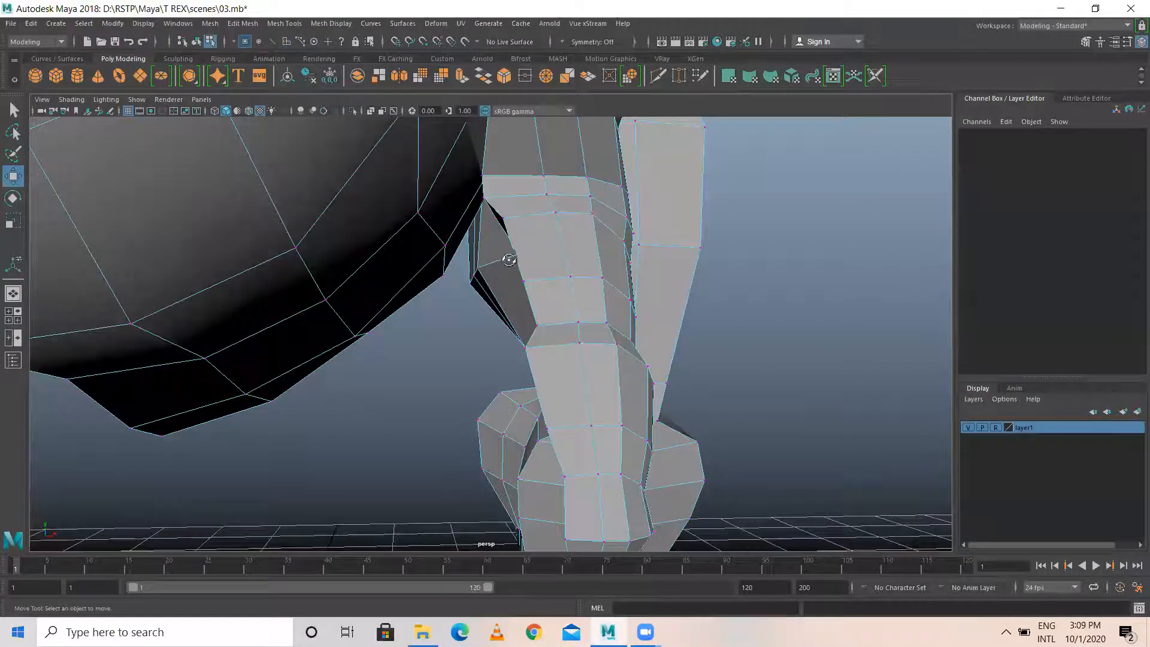
pyautogui.click(491, 174)
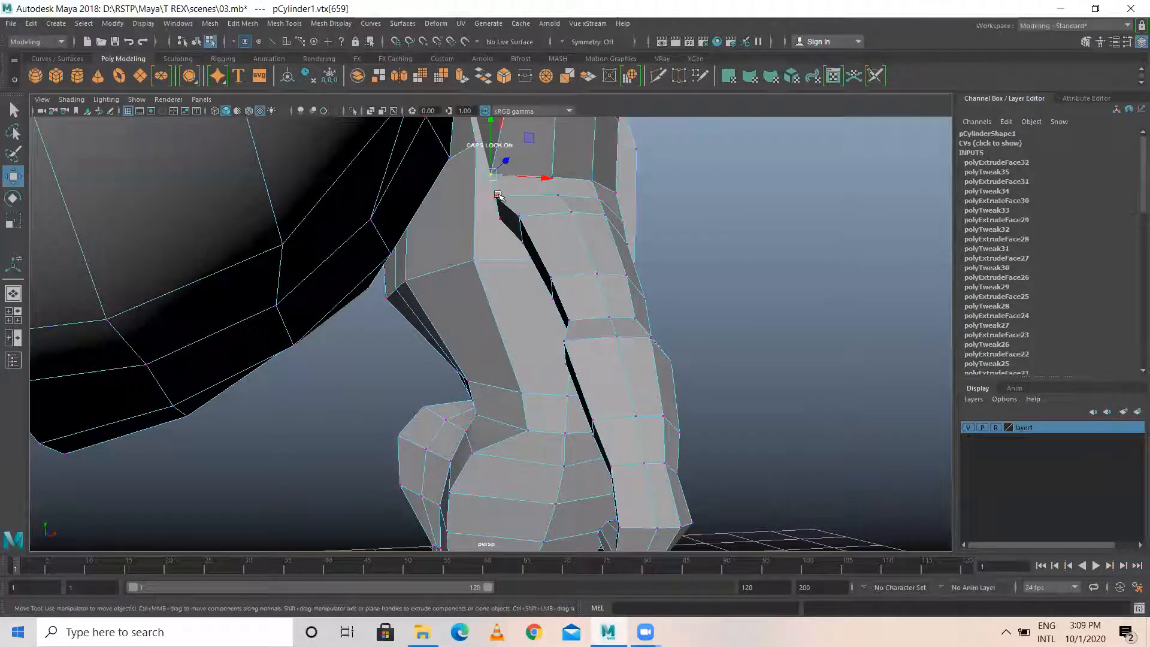
pyautogui.keyDown('shift'); pyautogui.click(498, 195); pyautogui.keyUp('shift')
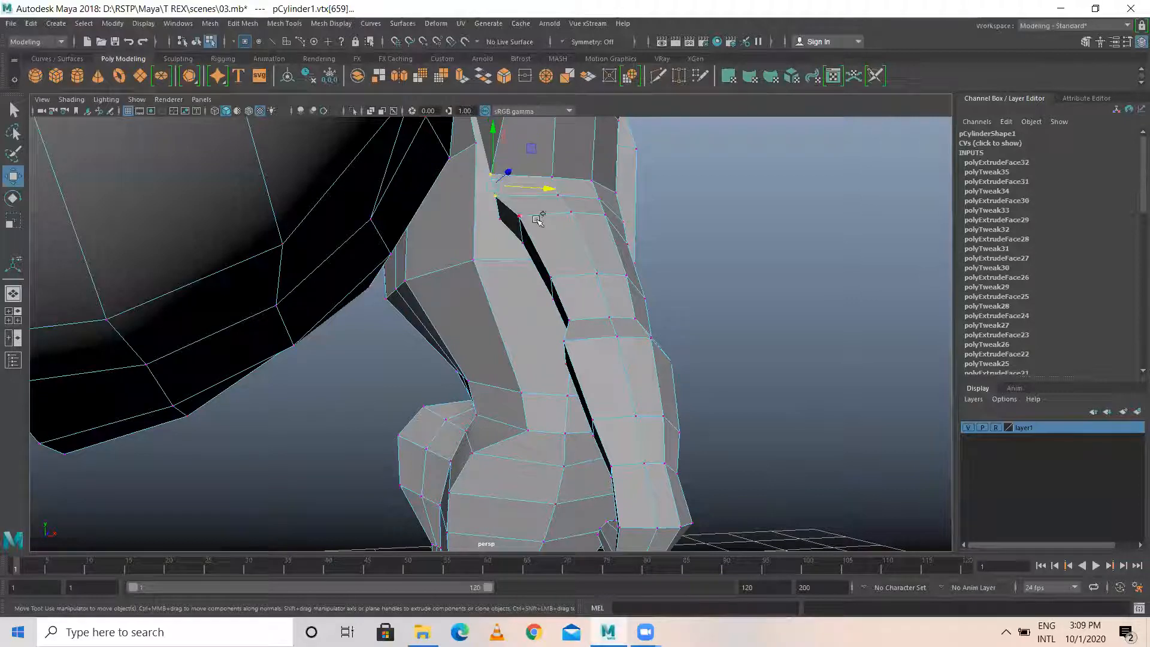
pyautogui.keyDown('shift'); pyautogui.click(521, 216); pyautogui.keyUp('shift')
pyautogui.moveTo(558, 195); pyautogui.dragTo(580, 198)
pyautogui.click(540, 218)
pyautogui.click(516, 199)
pyautogui.moveTo(566, 200)
pyautogui.mouseDown()
pyautogui.moveTo(576, 201)
pyautogui.moveTo(563, 223)
pyautogui.mouseUp()
pyautogui.click(499, 217)
# Select the edges along the forearm's inner side and move them outward, away from the body.
pyautogui.scroll(-3, 607, 263)
pyautogui.keyDown('alt'); pyautogui.moveTo(609, 270); pyautogui.dragTo(546, 281); pyautogui.keyUp('alt')
pyautogui.scroll(3, 541, 366)
pyautogui.keyDown('alt'); pyautogui.moveTo(541, 366); pyautogui.dragTo(590, 290); pyautogui.keyUp('alt')
pyautogui.keyDown('alt'); pyautogui.moveTo(590, 251); pyautogui.dragTo(613, 335); pyautogui.keyUp('alt')
pyautogui.moveTo(611, 290); pyautogui.dragTo(604, 254, button='right')
pyautogui.click(569, 317)
pyautogui.keyDown('shift'); pyautogui.click(574, 344); pyautogui.keyUp('shift')
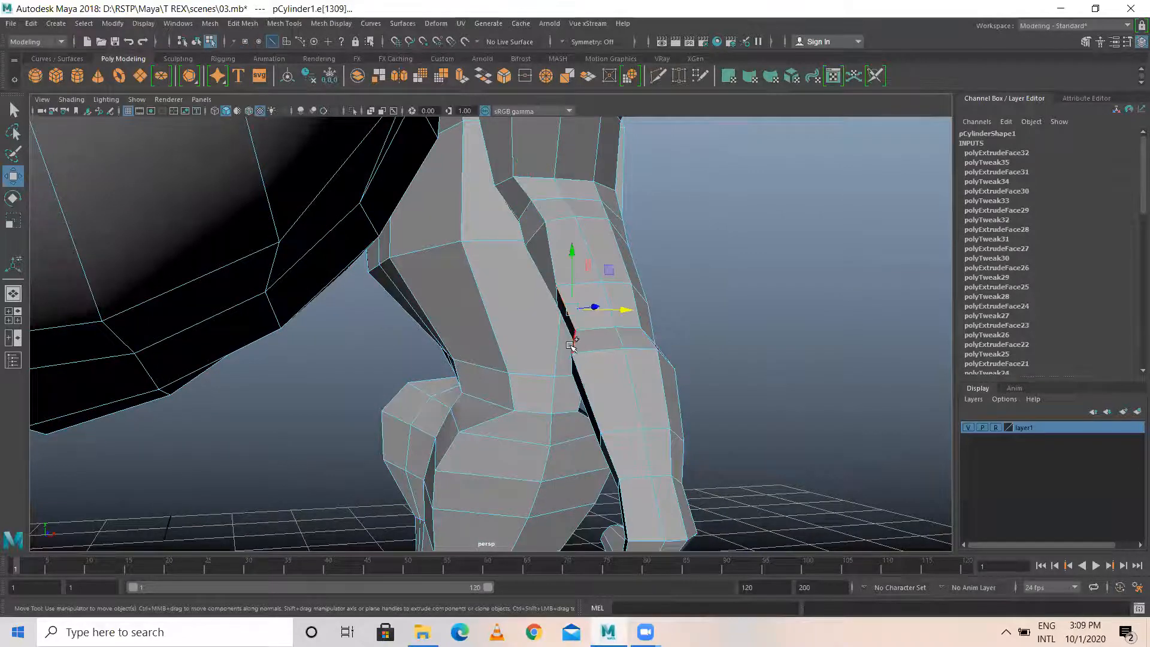
pyautogui.keyDown('shift'); pyautogui.click(581, 380); pyautogui.keyUp('shift')
pyautogui.keyDown('shift'); pyautogui.click(623, 491); pyautogui.keyUp('shift')
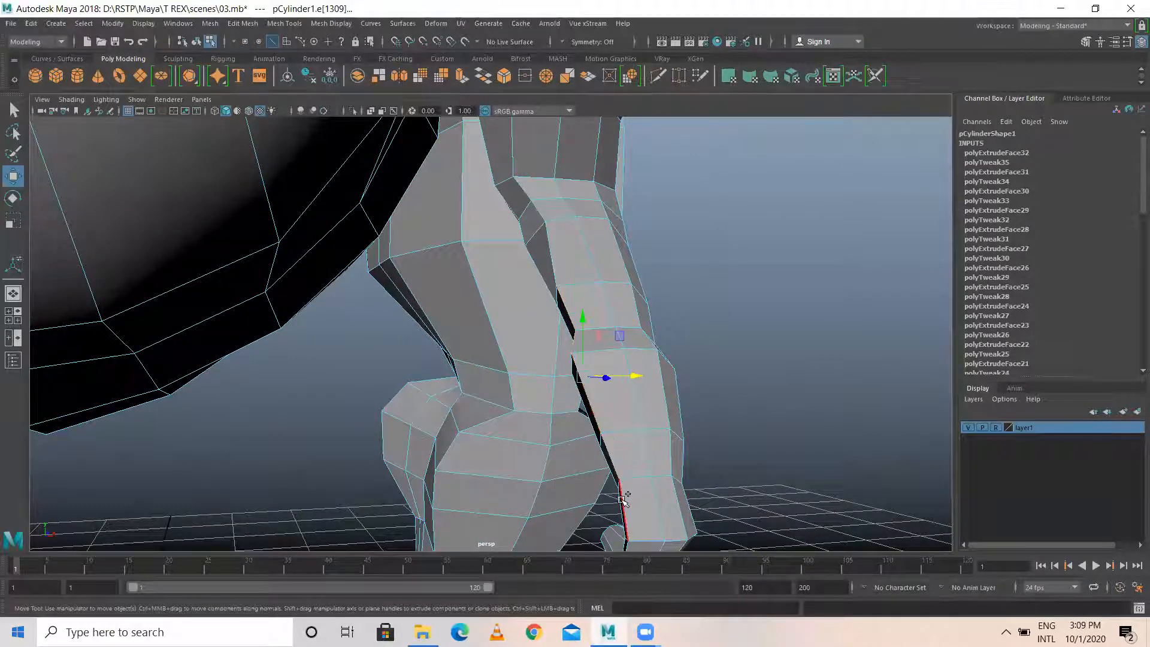
pyautogui.moveTo(635, 402); pyautogui.dragTo(655, 397)
# Adjust individual vertices along the inner side of the forearm to even out its outline.
pyautogui.moveTo(623, 289); pyautogui.dragTo(572, 293, button='right')
pyautogui.click(591, 352)
pyautogui.keyDown('alt'); pyautogui.moveTo(634, 377); pyautogui.dragTo(606, 343); pyautogui.keyUp('alt')
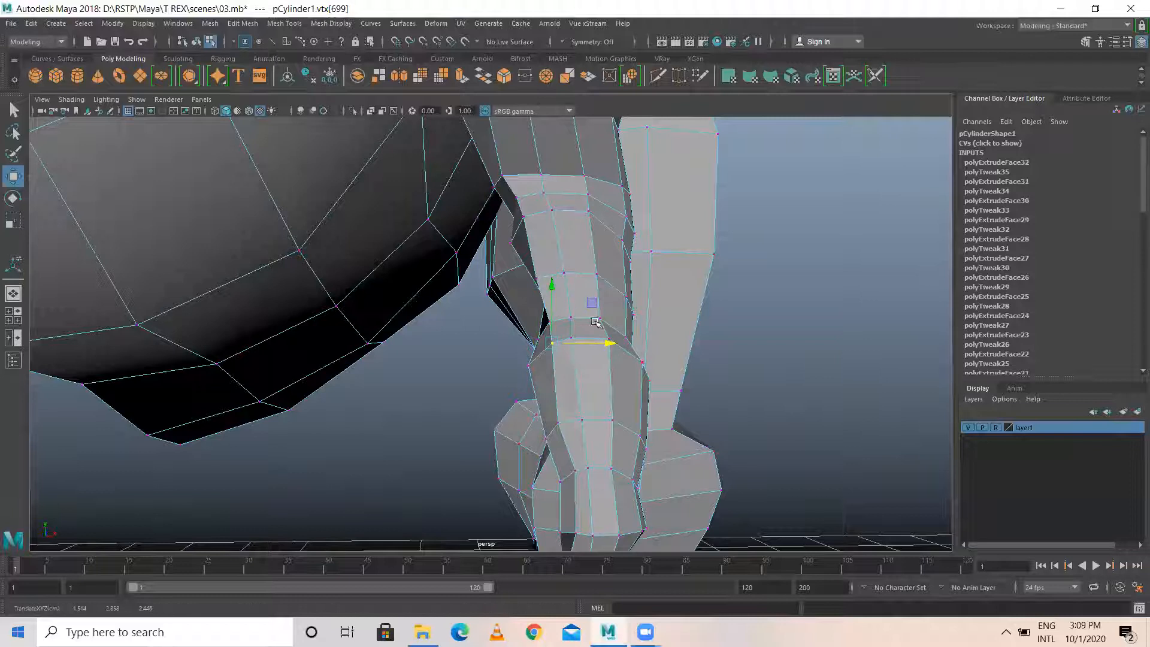
pyautogui.click(542, 278)
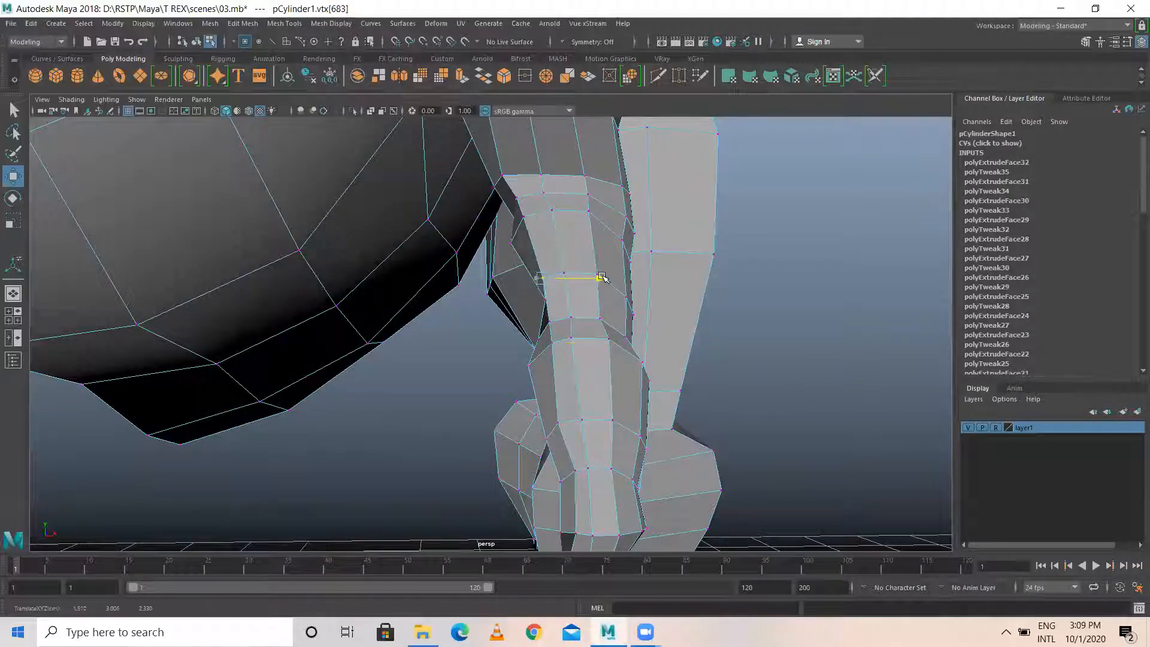
pyautogui.keyDown('alt'); pyautogui.moveTo(737, 399); pyautogui.dragTo(558, 352); pyautogui.keyUp('alt')
pyautogui.click(538, 388)
pyautogui.keyDown('alt'); pyautogui.moveTo(561, 400); pyautogui.dragTo(463, 230); pyautogui.keyUp('alt')
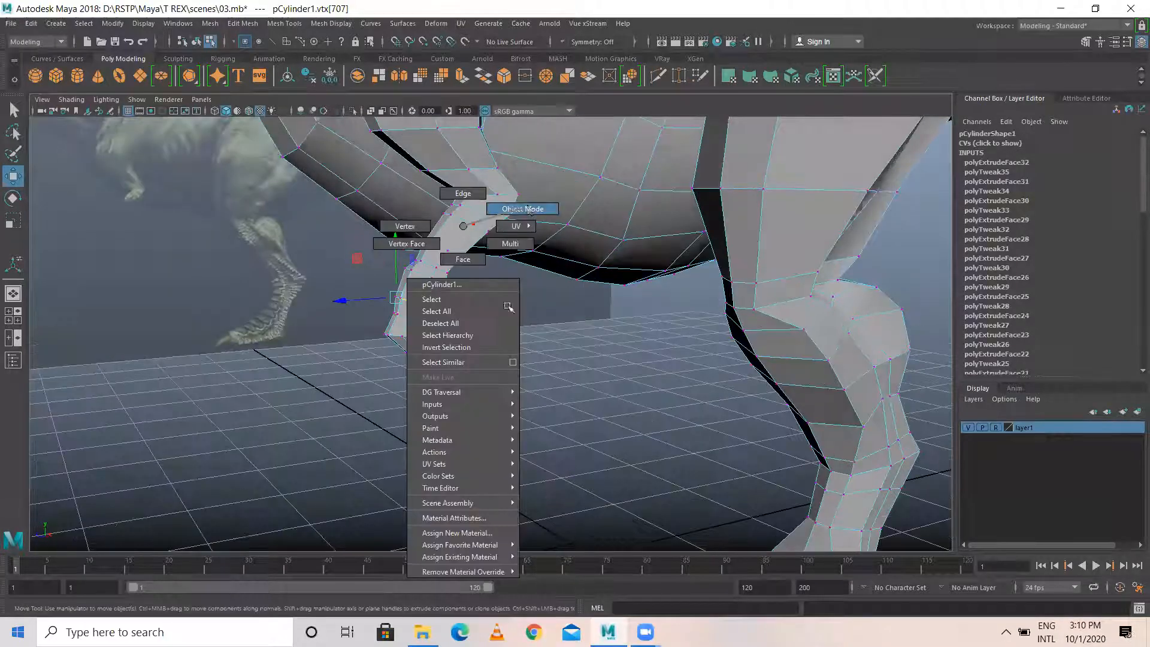
# Select the outer forearm edges below the elbow and move them inward to slim the upper forearm.
pyautogui.moveTo(530, 210); pyautogui.dragTo(529, 211, button='right')
pyautogui.click(544, 319)
pyautogui.click(510, 233)
pyautogui.keyDown('alt'); pyautogui.moveTo(511, 233); pyautogui.dragTo(503, 183); pyautogui.keyUp('alt')
pyautogui.keyDown('alt'); pyautogui.moveTo(503, 183); pyautogui.dragTo(498, 374, button='middle'); pyautogui.keyUp('alt')
pyautogui.keyDown('alt'); pyautogui.moveTo(497, 374); pyautogui.dragTo(467, 294); pyautogui.keyUp('alt')
pyautogui.moveTo(472, 289); pyautogui.dragTo(471, 259, button='right')
pyautogui.click(464, 291)
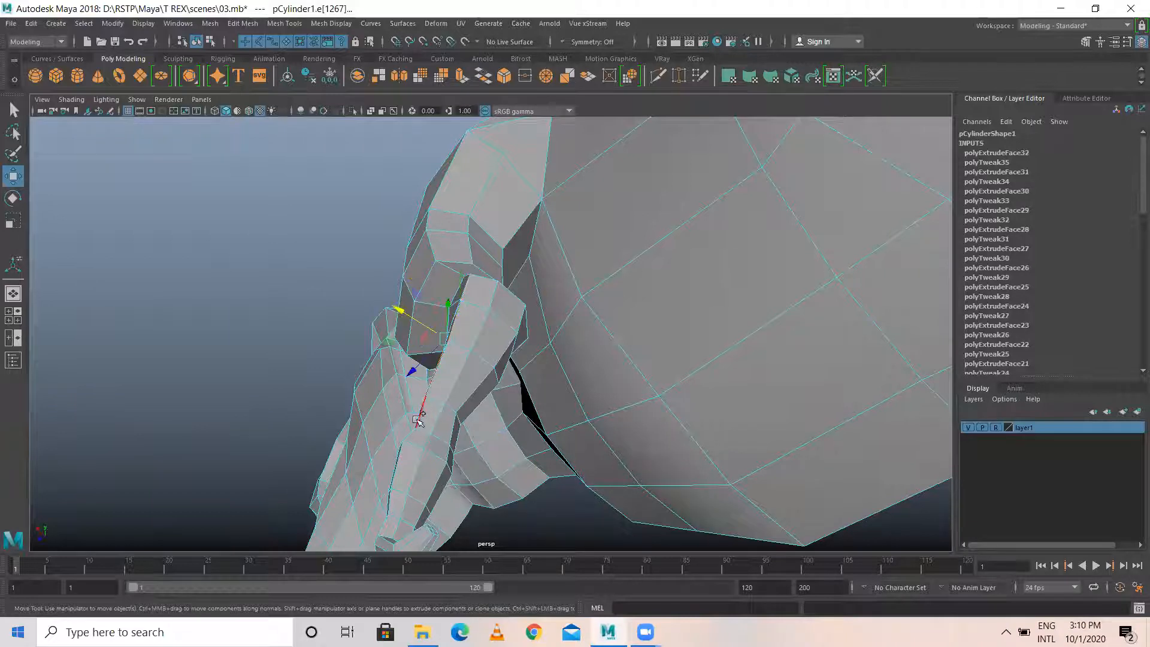
pyautogui.keyDown('alt'); pyautogui.moveTo(480, 369); pyautogui.dragTo(452, 255); pyautogui.keyUp('alt')
pyautogui.keyDown('ctrl'); pyautogui.click(482, 322); pyautogui.keyUp('ctrl')
pyautogui.moveTo(395, 331); pyautogui.dragTo(400, 333)
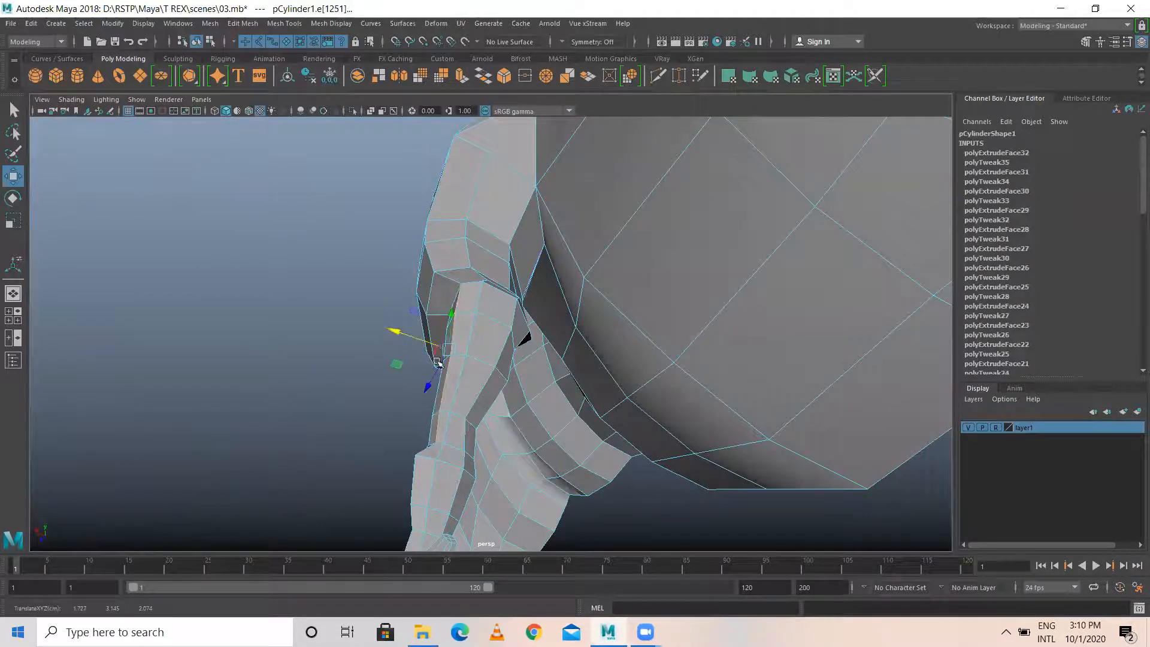
pyautogui.click(477, 297)
pyautogui.moveTo(429, 280); pyautogui.dragTo(444, 287)
# Select two adjoining edges on the lower forearm above the hand and reposition them sideways.
pyautogui.keyDown('alt'); pyautogui.moveTo(444, 382); pyautogui.dragTo(410, 289); pyautogui.keyUp('alt')
pyautogui.moveTo(410, 290)
pyautogui.mouseDown(button='right')
pyautogui.moveTo(382, 276)
pyautogui.moveTo(413, 279)
pyautogui.mouseUp(button='right')
pyautogui.keyDown('alt'); pyautogui.moveTo(413, 279); pyautogui.dragTo(494, 347); pyautogui.keyUp('alt')
pyautogui.click(374, 309)
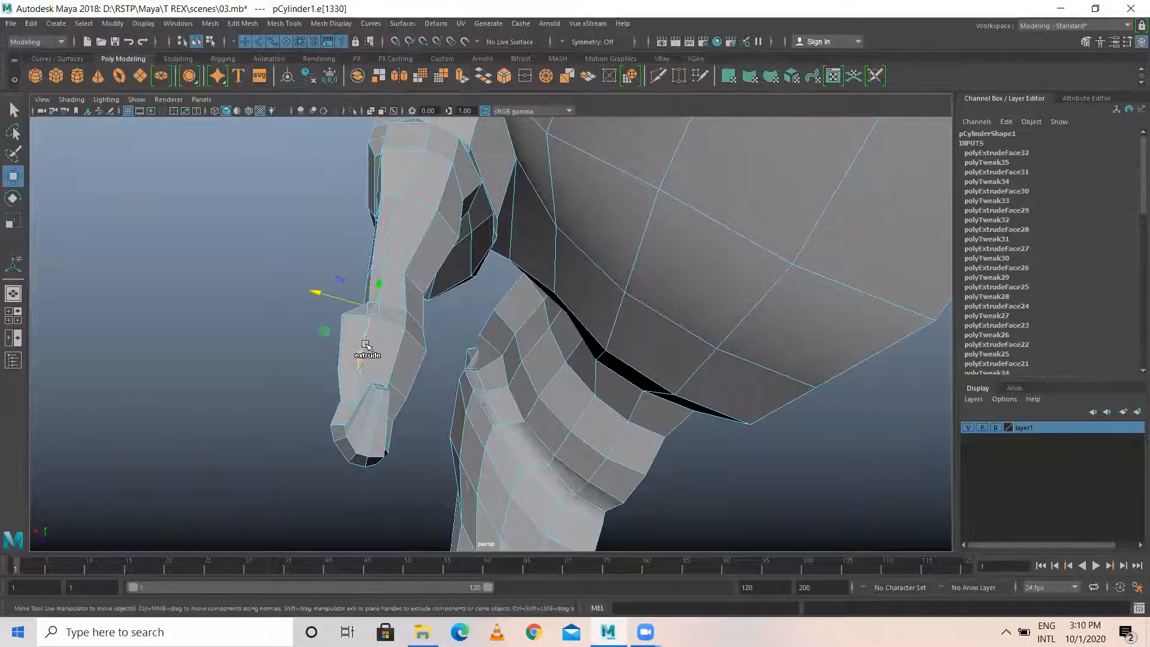
pyautogui.click(269, 273)
pyautogui.click(361, 342)
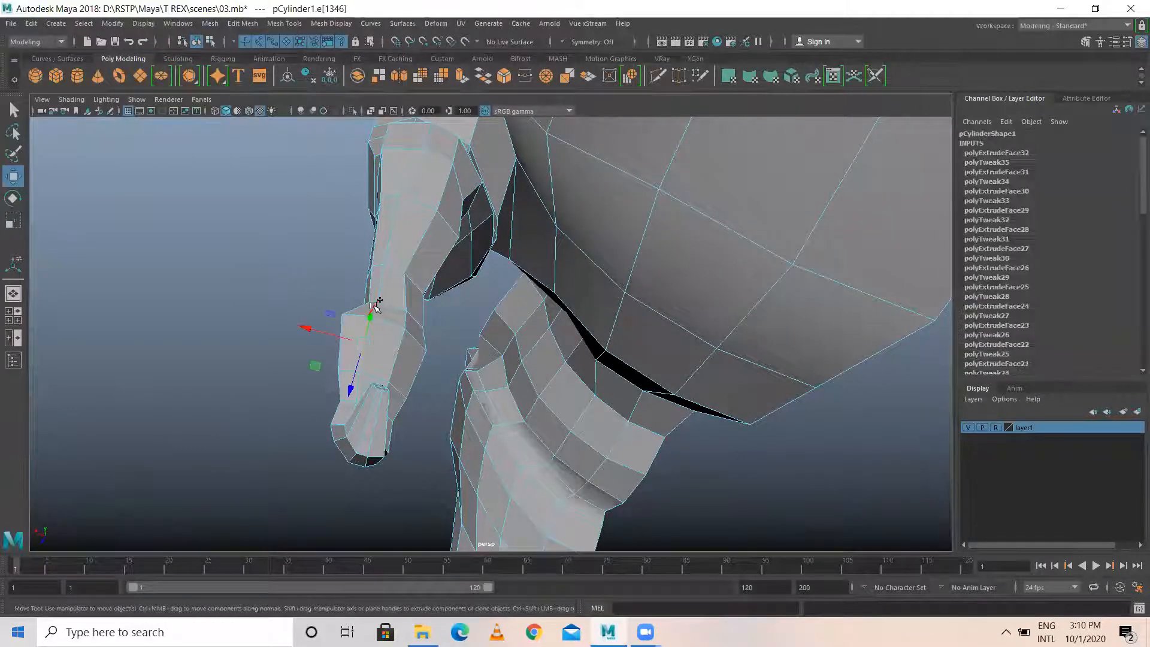
pyautogui.keyDown('shift'); pyautogui.click(377, 307); pyautogui.keyUp('shift')
pyautogui.moveTo(375, 313); pyautogui.dragTo(329, 323)
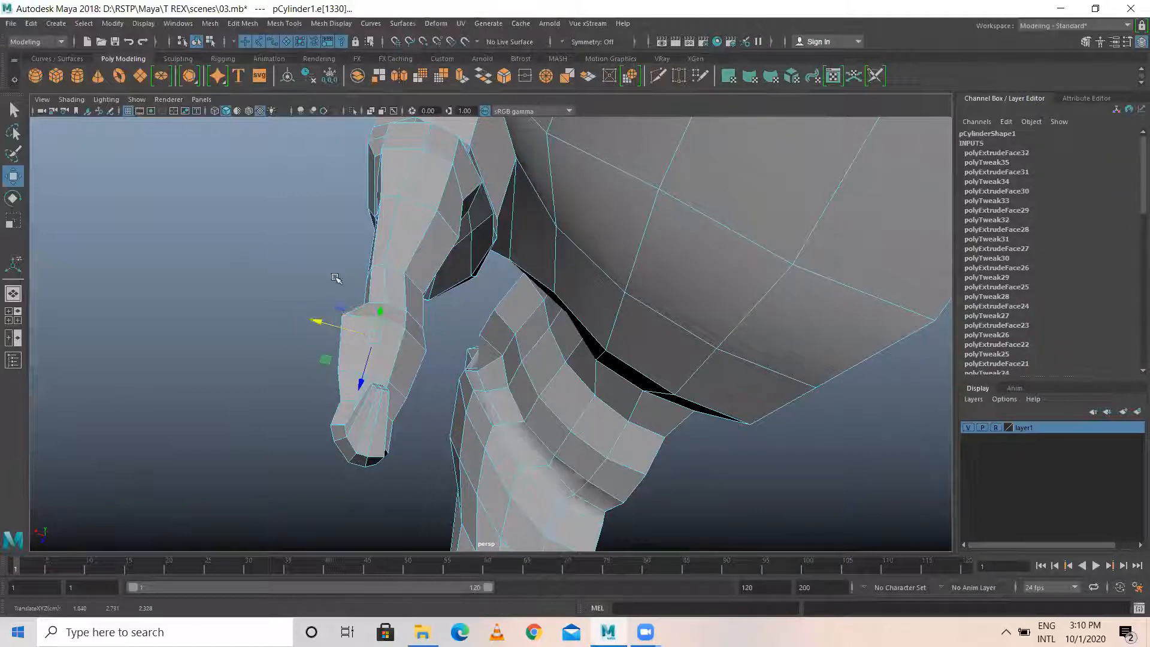
pyautogui.click(336, 278)
pyautogui.click(359, 309)
# Move a vertex on the outer side of the lower forearm slightly inward and return to object mode.
pyautogui.moveTo(377, 290); pyautogui.dragTo(320, 294, button='right')
pyautogui.click(325, 310)
pyautogui.moveTo(304, 306); pyautogui.dragTo(314, 309)
pyautogui.keyDown('alt'); pyautogui.moveTo(364, 365); pyautogui.dragTo(596, 249); pyautogui.keyUp('alt')
pyautogui.moveTo(596, 249); pyautogui.dragTo(650, 226, button='right')
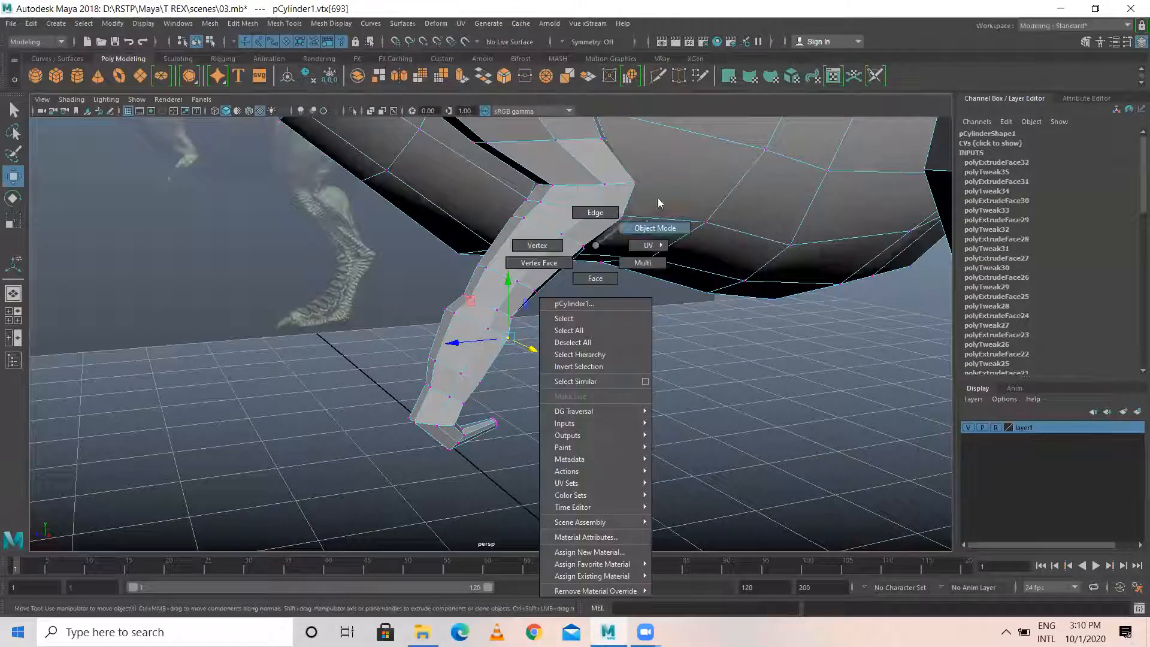
# Inspect the whole dinosaur with its new arm in smooth preview, returning to the unsmoothed display.
pyautogui.scroll(-6, 605, 262)
pyautogui.scroll(-4, 585, 367)
pyautogui.keyDown('alt'); pyautogui.moveTo(412, 346); pyautogui.dragTo(437, 372); pyautogui.keyUp('alt')
pyautogui.scroll(-3, 436, 372)
pyautogui.press('3')
pyautogui.click(437, 417)
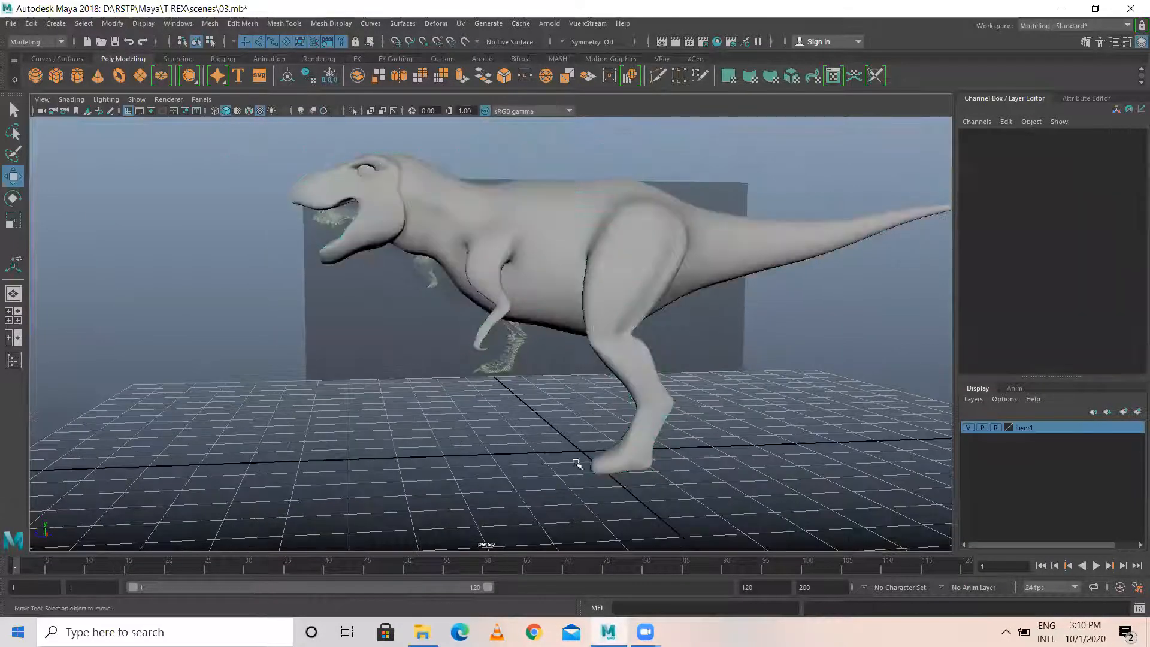
pyautogui.keyDown('alt'); pyautogui.moveTo(646, 419); pyautogui.dragTo(521, 374); pyautogui.keyUp('alt')
pyautogui.scroll(3, 467, 391)
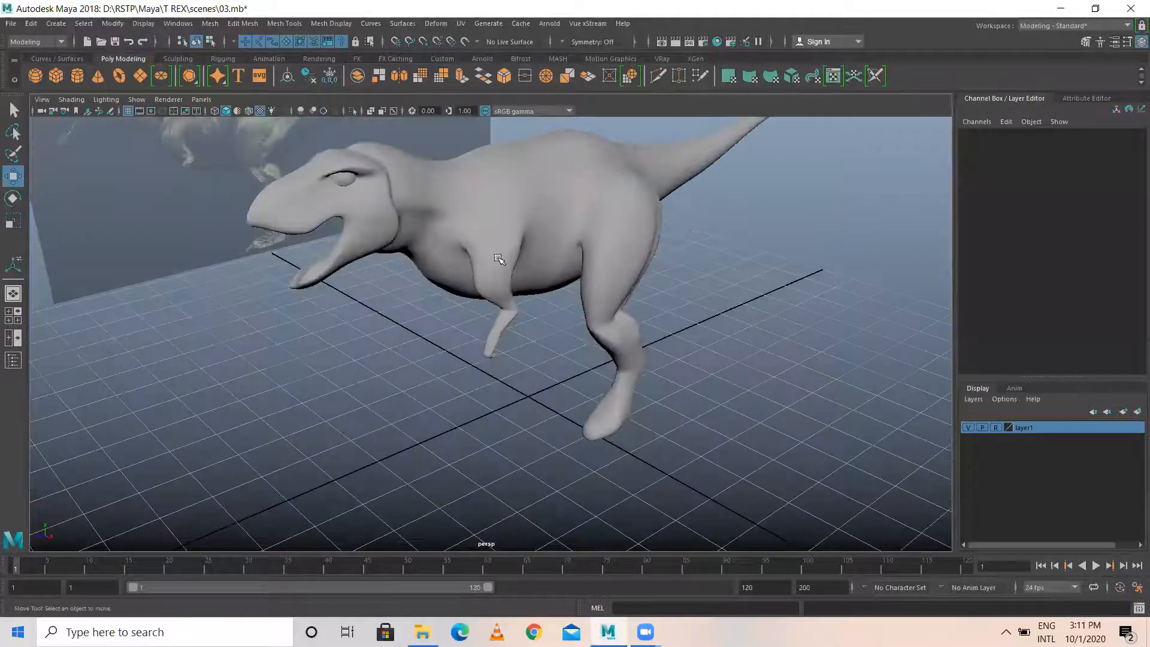
pyautogui.click(499, 259)
pyautogui.press('1')
pyautogui.scroll(2, 575, 253)
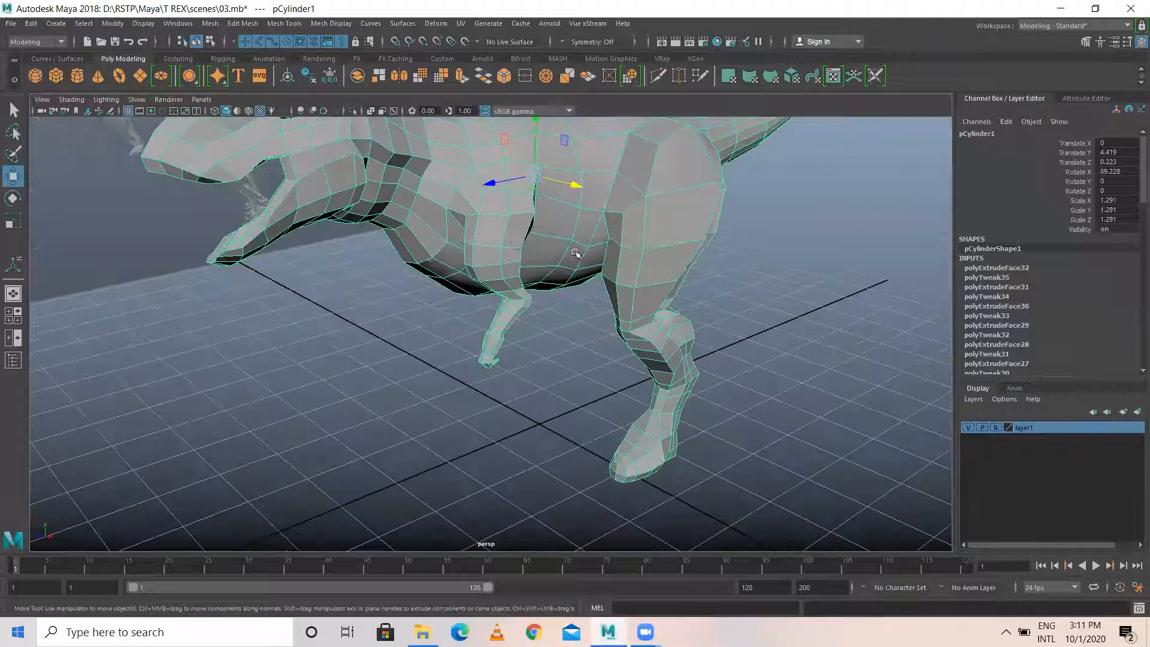
# Select the edges across the top of the shoulder and move them slightly outward from the body.
pyautogui.keyDown('alt'); pyautogui.moveTo(511, 241); pyautogui.dragTo(525, 275); pyautogui.keyUp('alt')
pyautogui.moveTo(503, 211); pyautogui.dragTo(501, 172, button='right')
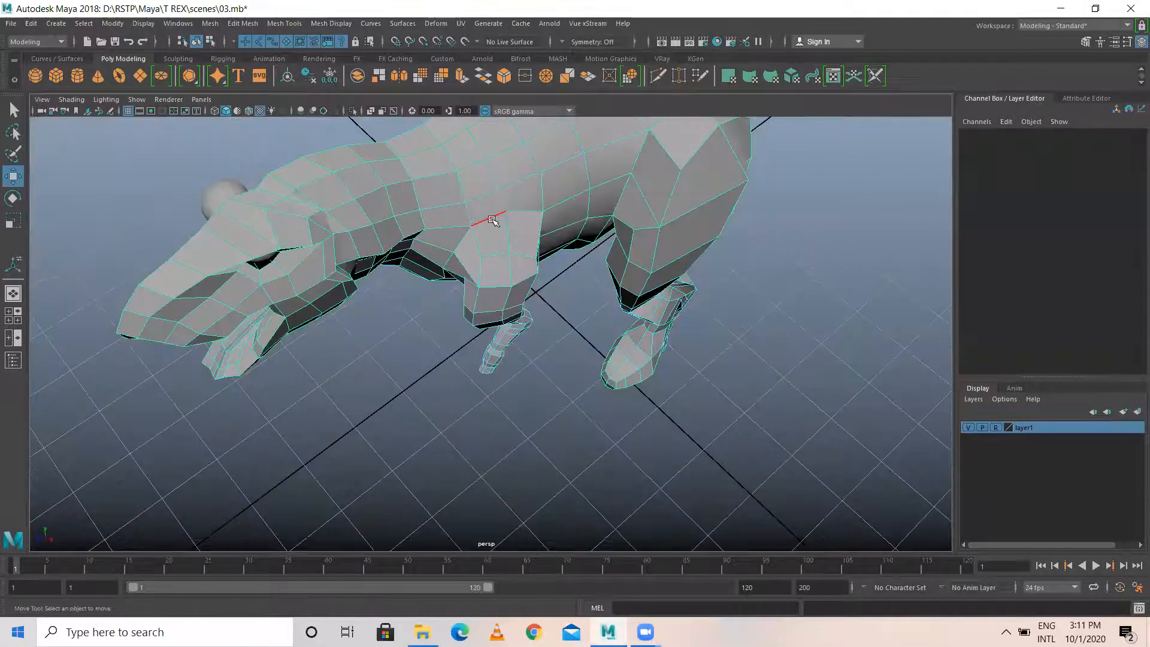
pyautogui.click(493, 217)
pyautogui.keyDown('shift'); pyautogui.click(532, 211); pyautogui.keyUp('shift')
pyautogui.keyDown('alt'); pyautogui.moveTo(521, 246); pyautogui.dragTo(564, 278); pyautogui.keyUp('alt')
pyautogui.click(485, 234)
pyautogui.keyDown('shift'); pyautogui.click(465, 261); pyautogui.keyUp('shift')
pyautogui.moveTo(535, 259); pyautogui.dragTo(543, 262)
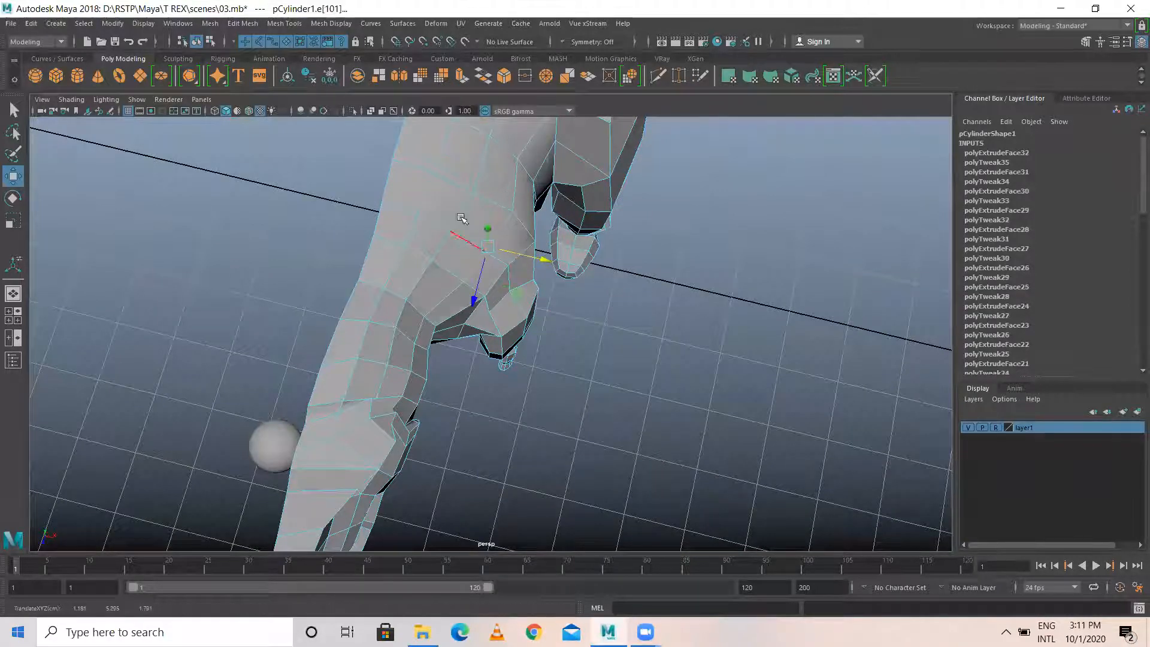
# Select the edges on the upper body above the shoulder and lower them slightly.
pyautogui.click(456, 234)
pyautogui.keyDown('alt'); pyautogui.moveTo(446, 251); pyautogui.dragTo(418, 233); pyautogui.keyUp('alt')
pyautogui.keyDown('alt'); pyautogui.moveTo(496, 185); pyautogui.dragTo(484, 295, button='middle'); pyautogui.keyUp('alt')
pyautogui.moveTo(496, 197); pyautogui.dragTo(494, 205)
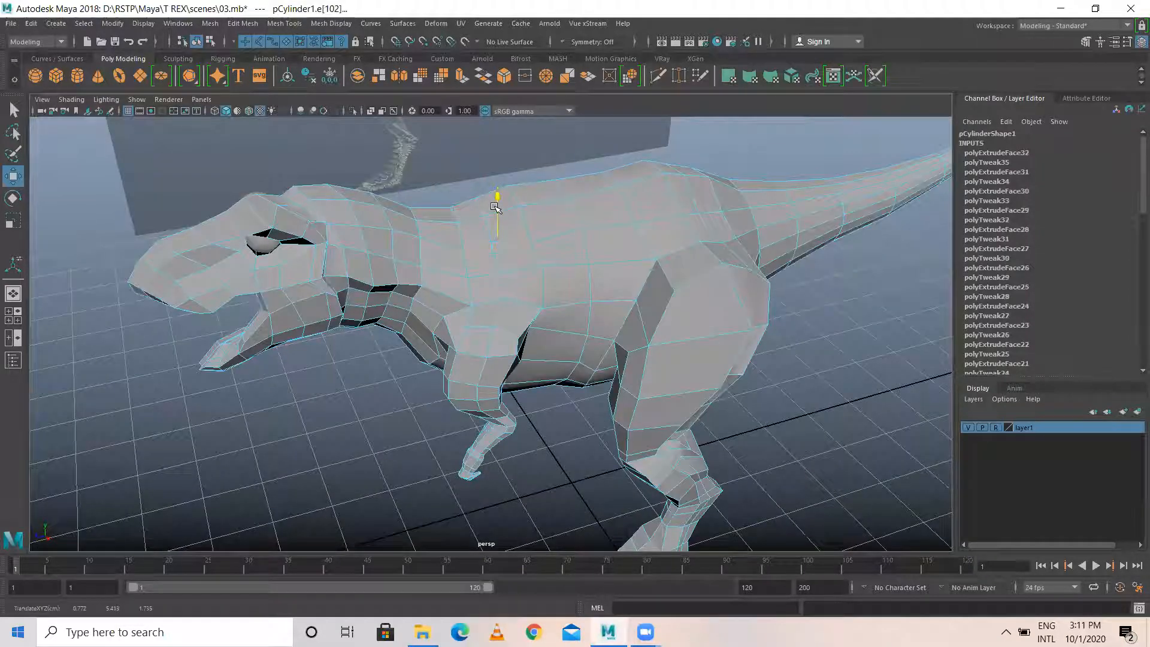
# Select the edges at the top of the upper arm and shift them slightly sideways to round the shoulder.
pyautogui.keyDown('alt'); pyautogui.moveTo(458, 305); pyautogui.dragTo(542, 264); pyautogui.keyUp('alt')
pyautogui.keyDown('alt'); pyautogui.moveTo(542, 264); pyautogui.dragTo(540, 322, button='right'); pyautogui.keyUp('alt')
pyautogui.keyDown('alt'); pyautogui.moveTo(540, 322); pyautogui.dragTo(528, 326); pyautogui.keyUp('alt')
pyautogui.click(525, 270)
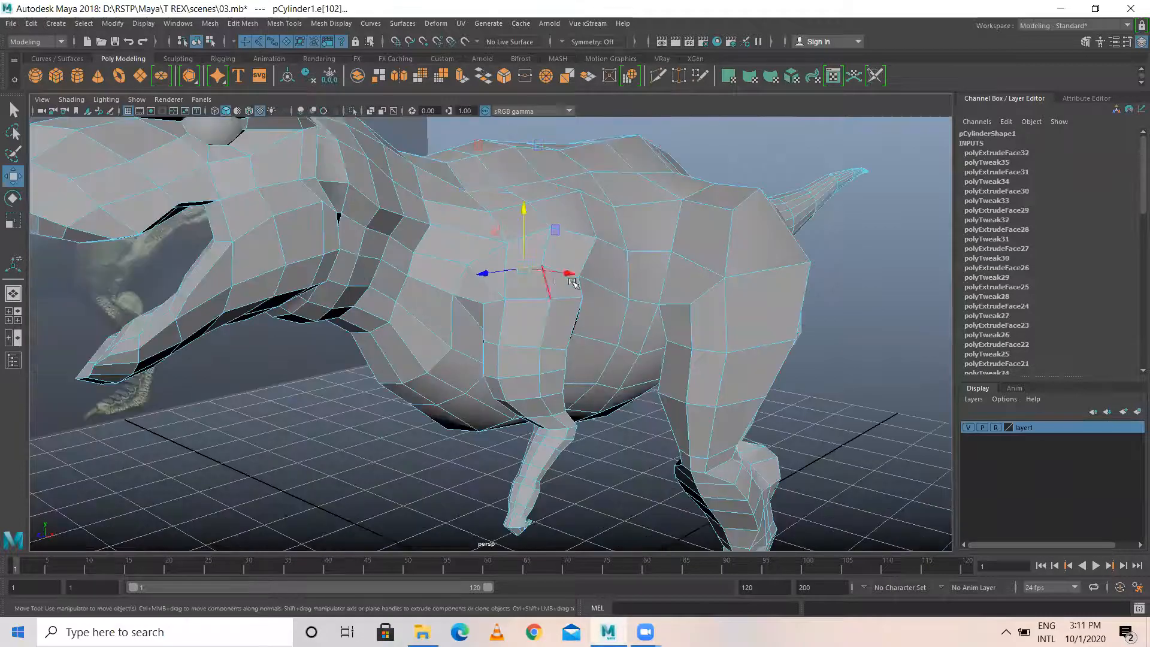
pyautogui.click(560, 280)
pyautogui.click(560, 275)
pyautogui.keyDown('shift'); pyautogui.click(520, 268); pyautogui.keyUp('shift')
# In vertex mode, move the upper arm's outer rear vertex slightly inward and a neighbouring arm vertex slightly forward.
pyautogui.keyDown('alt'); pyautogui.moveTo(556, 336); pyautogui.dragTo(539, 414); pyautogui.keyUp('alt')
pyautogui.moveTo(508, 290); pyautogui.dragTo(439, 292, button='right')
pyautogui.keyDown('alt'); pyautogui.moveTo(505, 413); pyautogui.dragTo(452, 318, button='middle'); pyautogui.keyUp('alt')
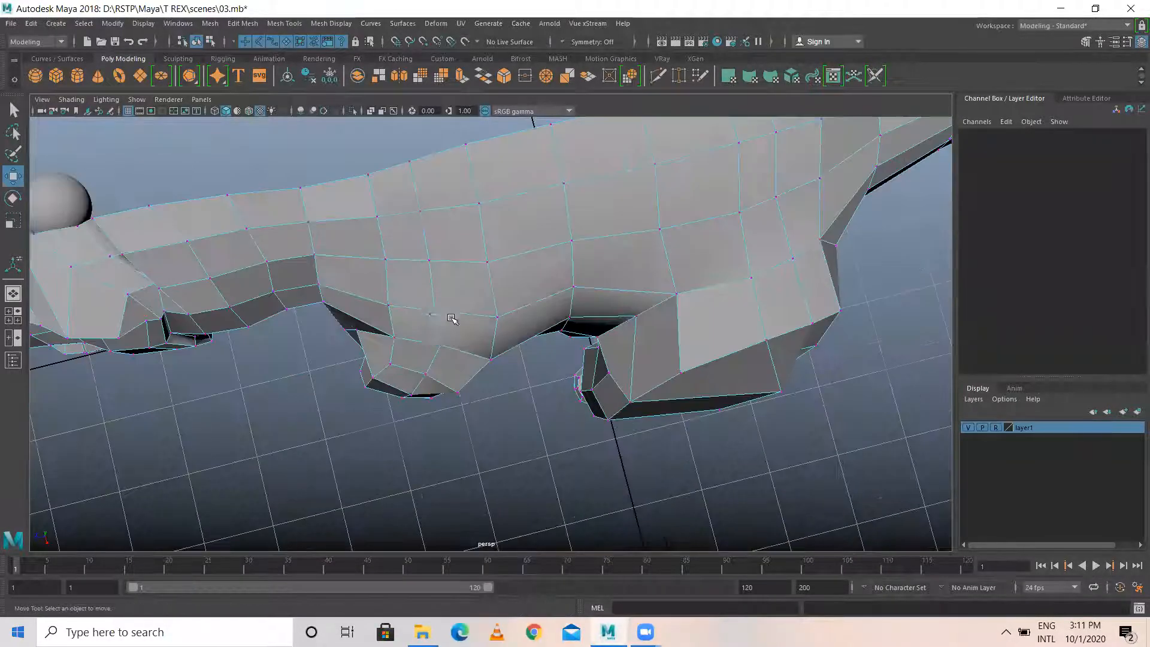
pyautogui.click(458, 397)
pyautogui.moveTo(470, 441); pyautogui.dragTo(472, 428)
pyautogui.click(425, 375)
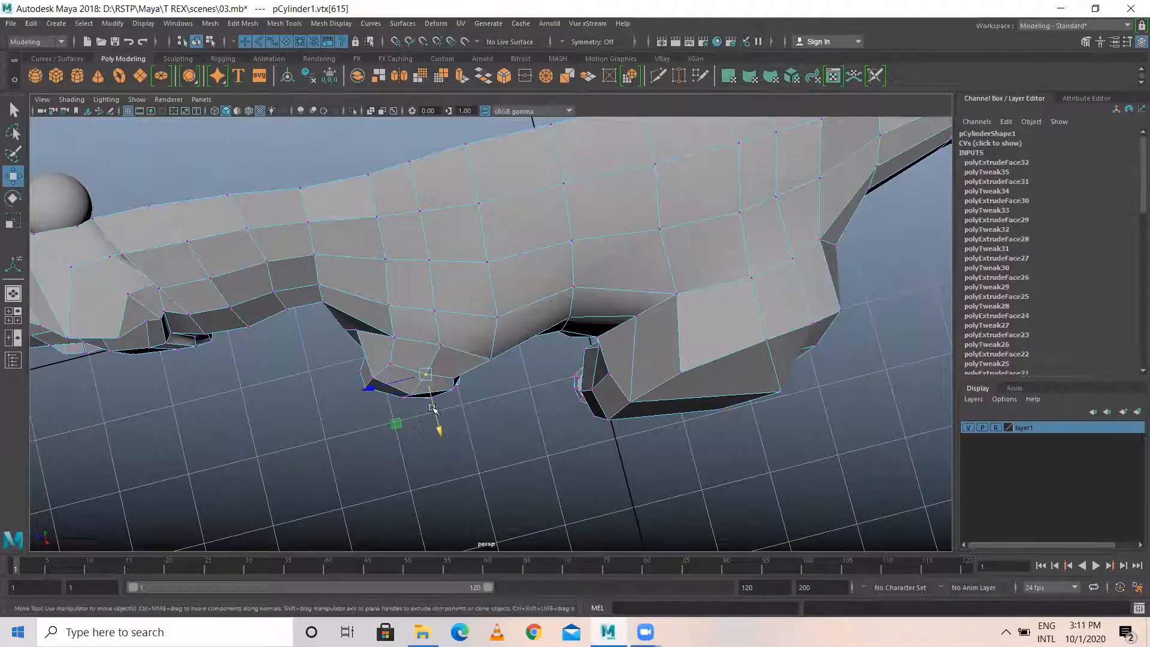
pyautogui.moveTo(405, 386); pyautogui.dragTo(391, 389)
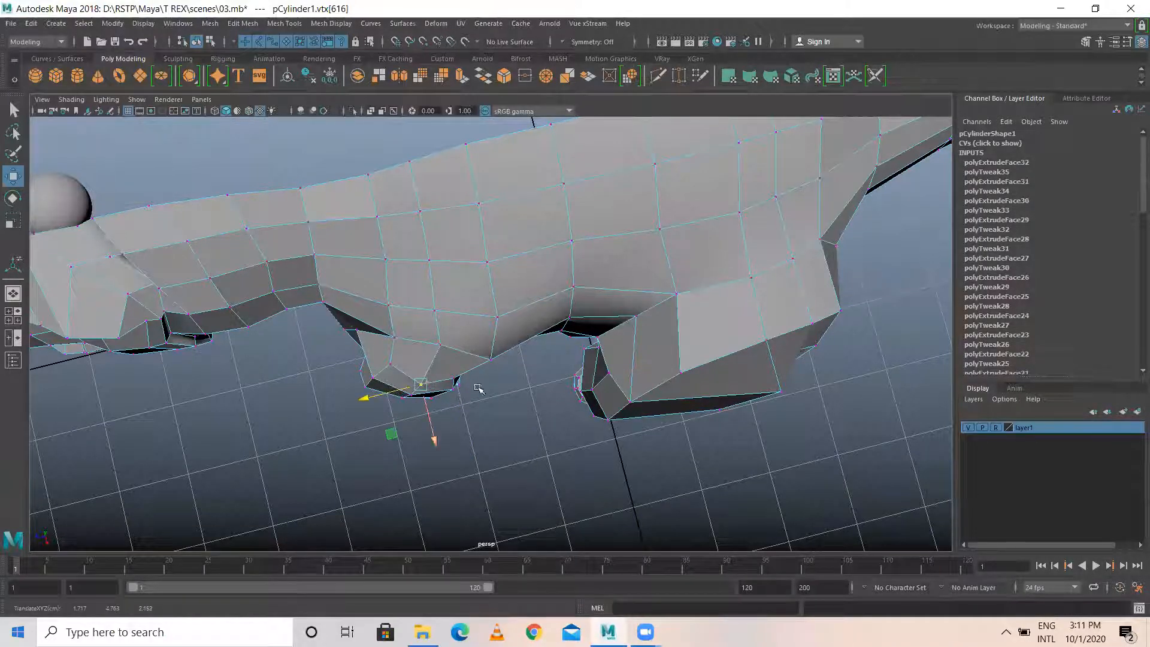
# Move the vertex directly behind the upper arm slightly inward, backward and down.
pyautogui.click(492, 359)
pyautogui.moveTo(503, 409); pyautogui.dragTo(500, 396)
pyautogui.keyDown('alt'); pyautogui.moveTo(424, 367); pyautogui.dragTo(438, 272); pyautogui.keyUp('alt')
pyautogui.click(447, 267)
pyautogui.moveTo(495, 323)
pyautogui.keyDown('alt'); pyautogui.mouseDown()
pyautogui.moveTo(469, 316)
pyautogui.moveTo(471, 273)
pyautogui.moveTo(492, 307)
pyautogui.mouseUp(); pyautogui.keyUp('alt')
pyautogui.moveTo(437, 270); pyautogui.dragTo(473, 265)
pyautogui.moveTo(486, 212); pyautogui.dragTo(479, 225)
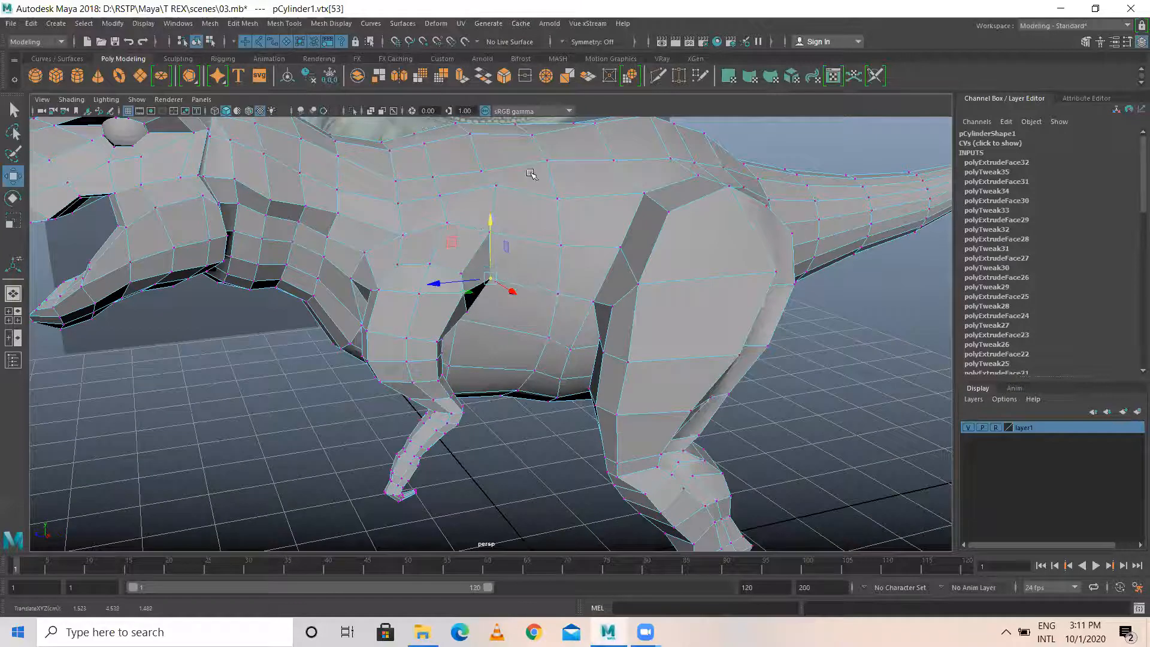
# Raise a vertex above the shoulder slightly and shift the neighbouring upper-body vertex a little forward.
pyautogui.click(560, 193)
pyautogui.click(440, 198)
pyautogui.moveTo(439, 153); pyautogui.dragTo(436, 141)
pyautogui.moveTo(435, 181); pyautogui.dragTo(435, 182)
pyautogui.click(428, 171)
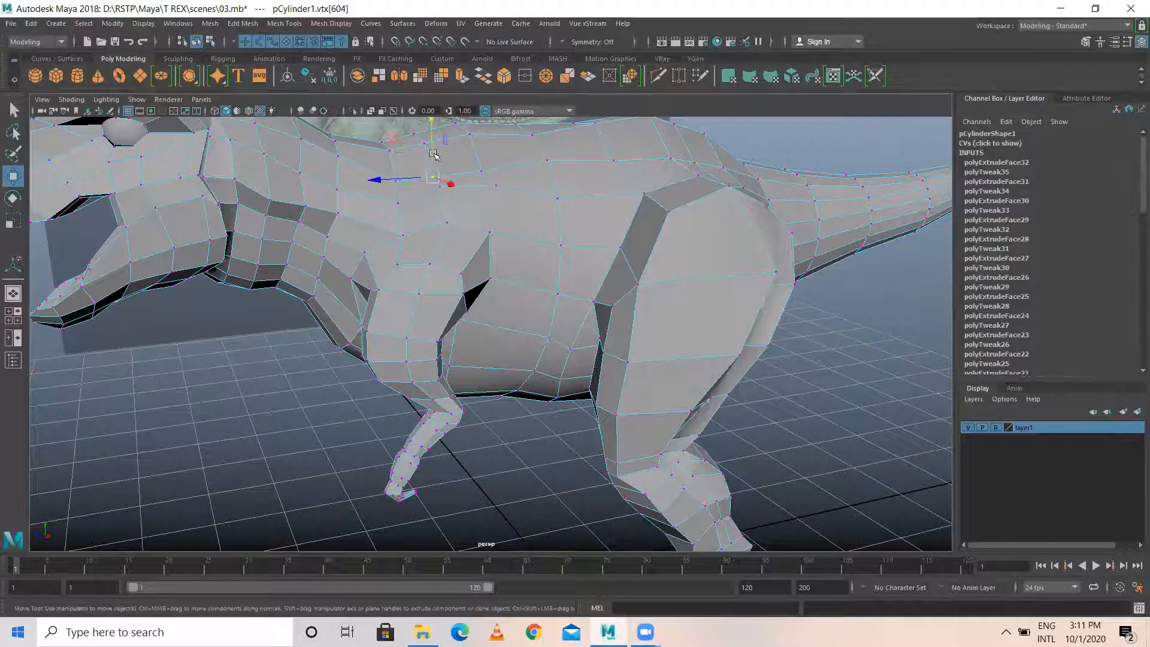
pyautogui.click(494, 169)
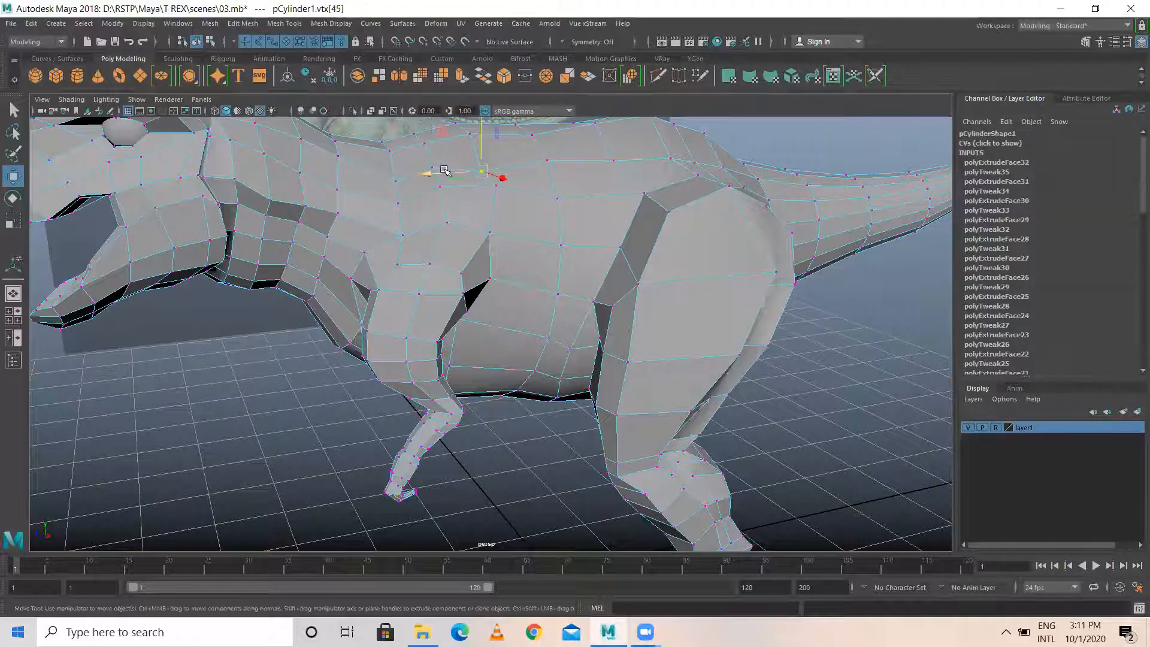
# Move the vertex where the chest meets the front of the upper arm slightly forward.
pyautogui.scroll(-3, 462, 254)
pyautogui.keyDown('alt'); pyautogui.moveTo(455, 343); pyautogui.dragTo(519, 241); pyautogui.keyUp('alt')
pyautogui.scroll(3, 587, 338)
pyautogui.click(511, 276)
pyautogui.moveTo(522, 185); pyautogui.dragTo(467, 205)
pyautogui.click(462, 214)
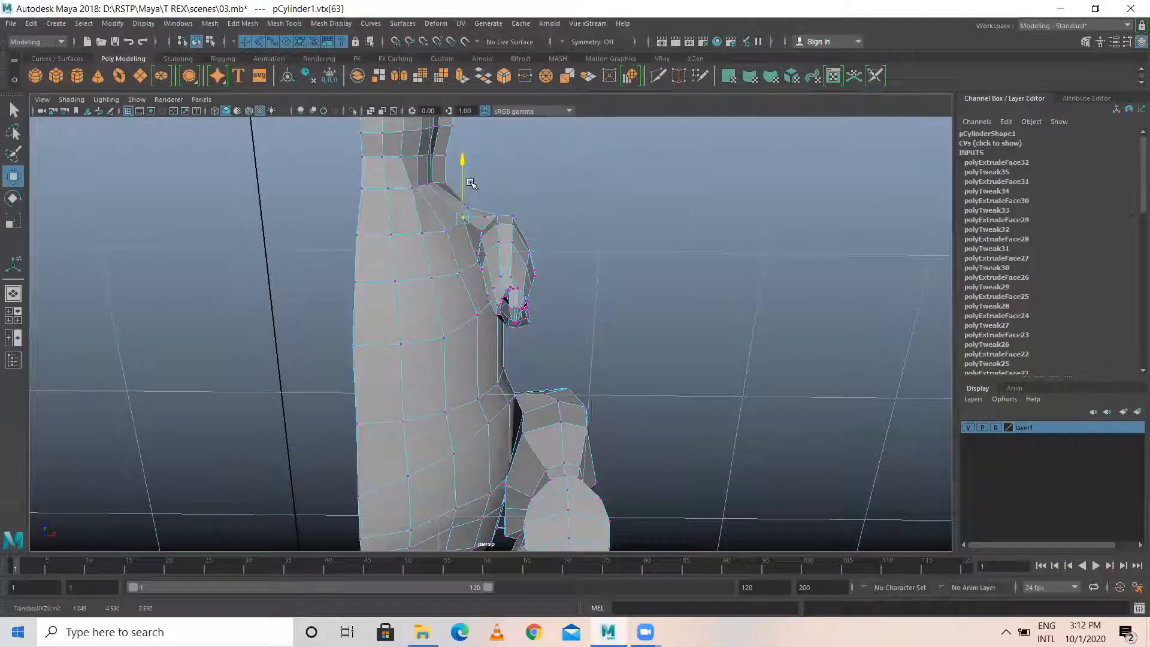
pyautogui.moveTo(466, 181); pyautogui.dragTo(461, 166)
# Return to object mode, check the whole dinosaur against the reference image, and save the scene.
pyautogui.keyDown('alt'); pyautogui.moveTo(513, 208); pyautogui.dragTo(405, 305); pyautogui.keyUp('alt')
pyautogui.scroll(-3, 414, 286)
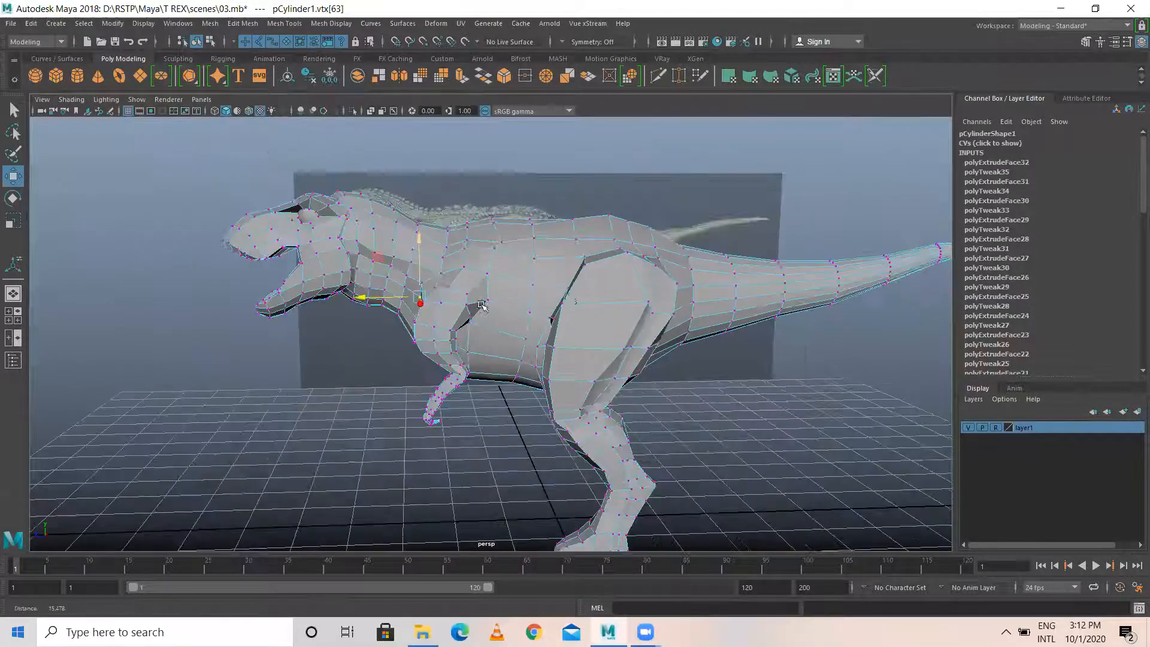
pyautogui.moveTo(589, 310); pyautogui.dragTo(583, 276, button='right')
pyautogui.keyDown('alt'); pyautogui.moveTo(584, 281); pyautogui.dragTo(199, 441); pyautogui.keyUp('alt')
pyautogui.scroll(2, 541, 354)
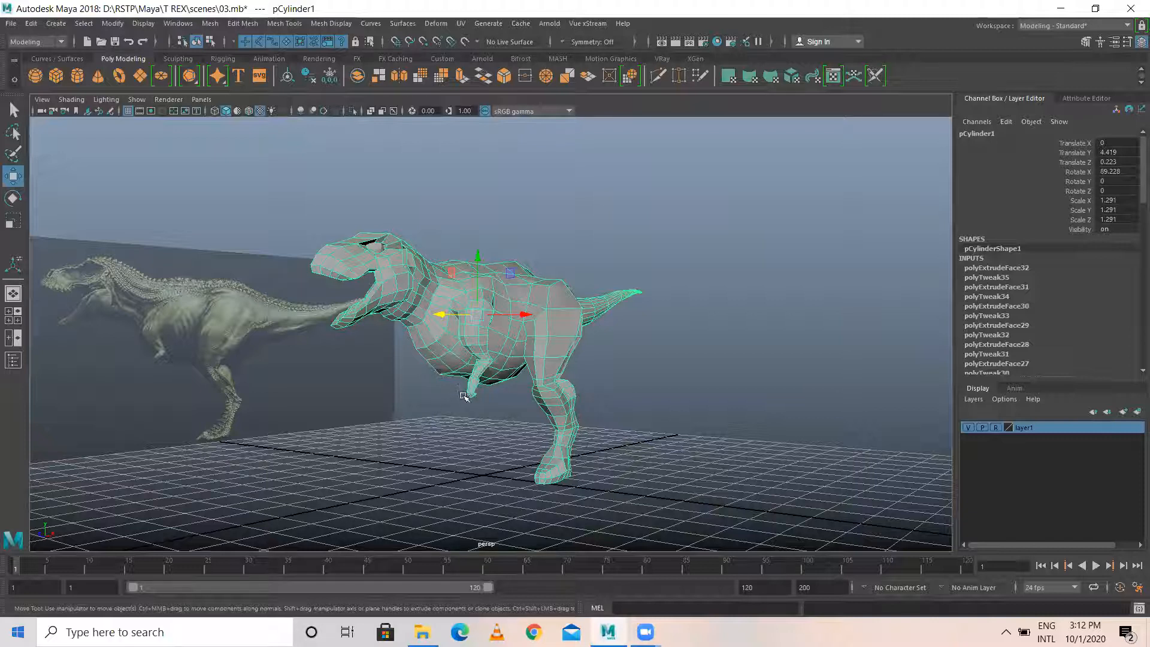
pyautogui.keyDown('alt'); pyautogui.moveTo(478, 370); pyautogui.dragTo(443, 398); pyautogui.keyUp('alt')
pyautogui.hotkey('ctrl', 's')
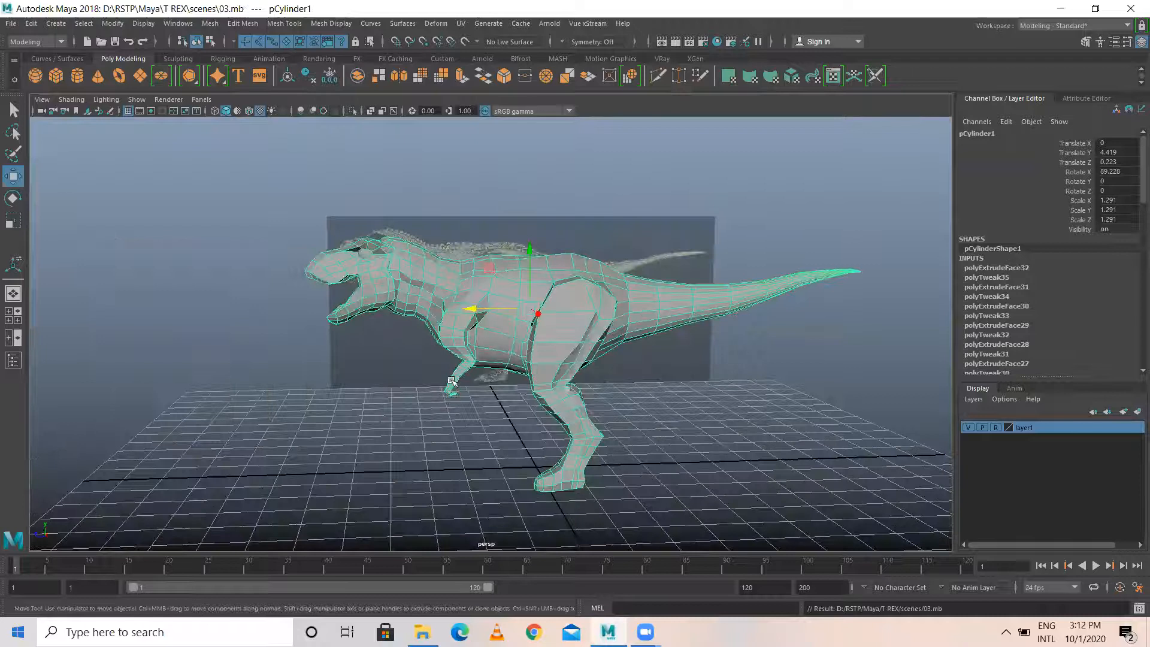
# Delete the construction history of the dinosaur mesh.
pyautogui.click(455, 390)
pyautogui.keyDown('alt'); pyautogui.moveTo(459, 385); pyautogui.dragTo(499, 400); pyautogui.keyUp('alt')
pyautogui.keyDown('alt'); pyautogui.moveTo(519, 317); pyautogui.dragTo(525, 326); pyautogui.keyUp('alt')
pyautogui.click(525, 325)
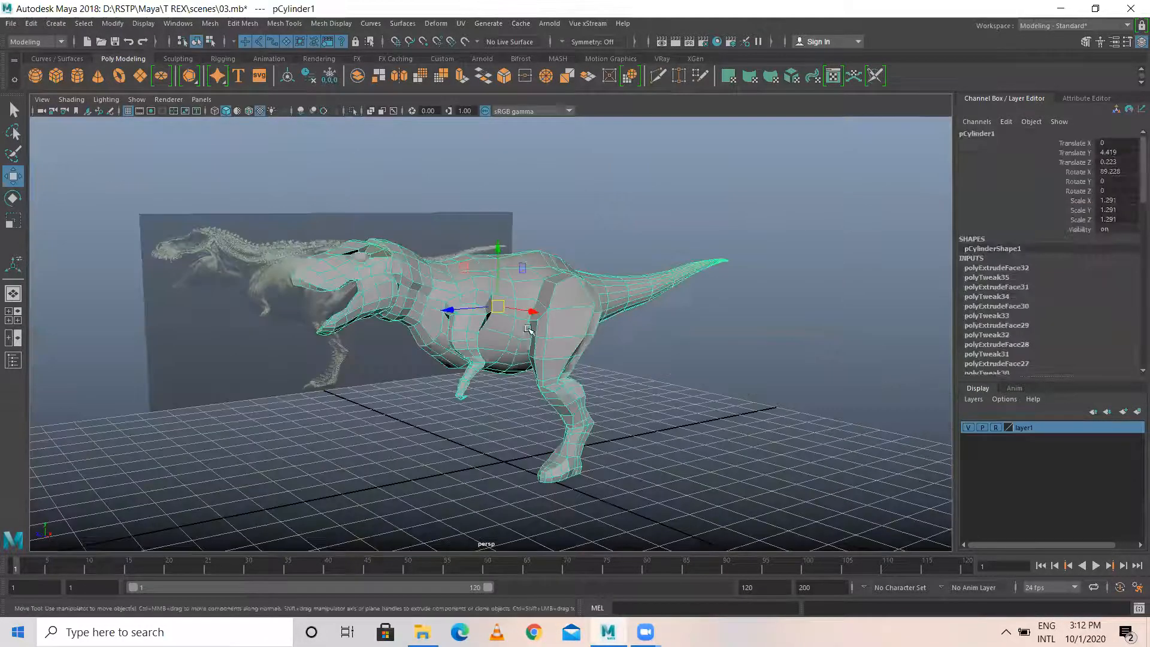
pyautogui.click(31, 23)
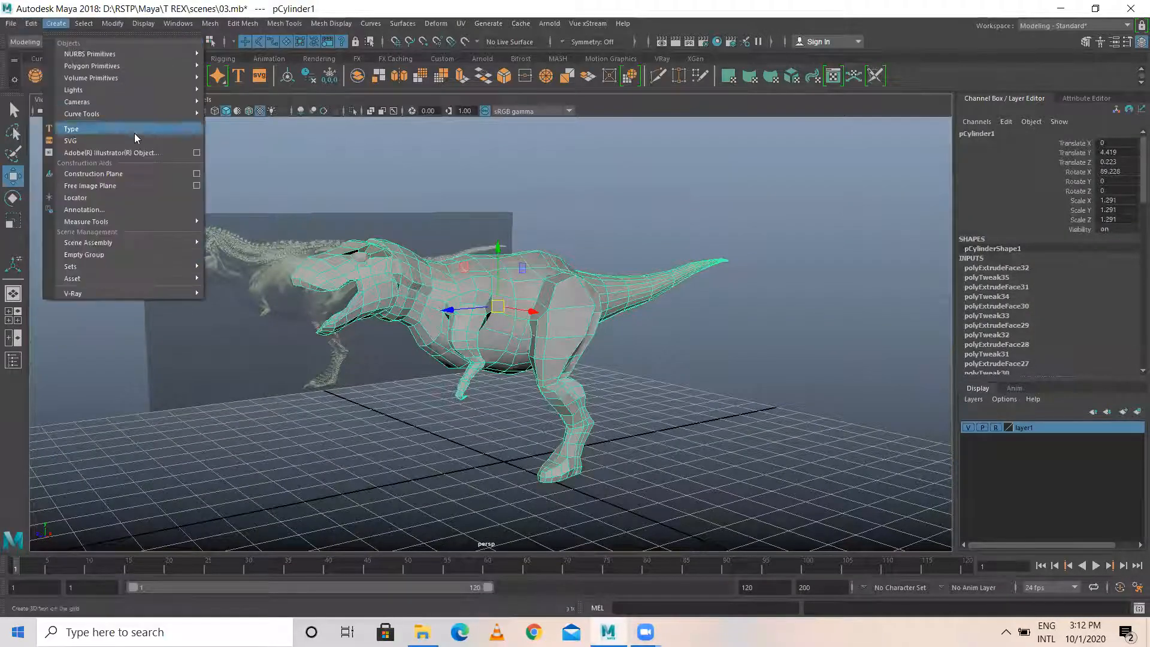
pyautogui.moveTo(65, 164)
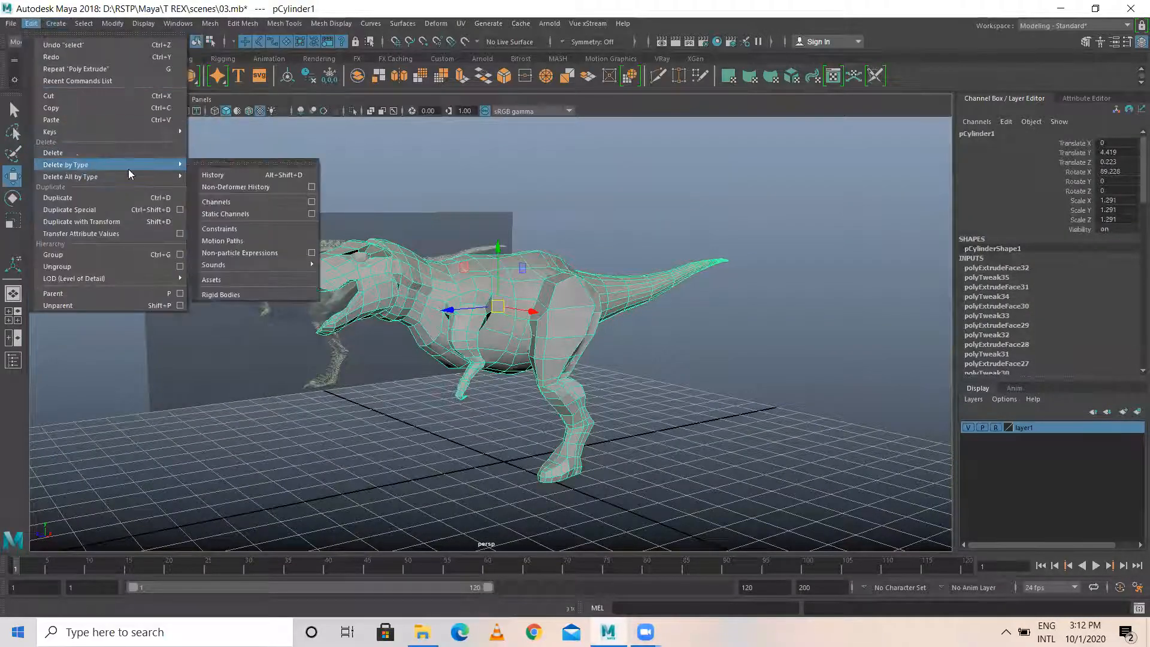
pyautogui.click(216, 174)
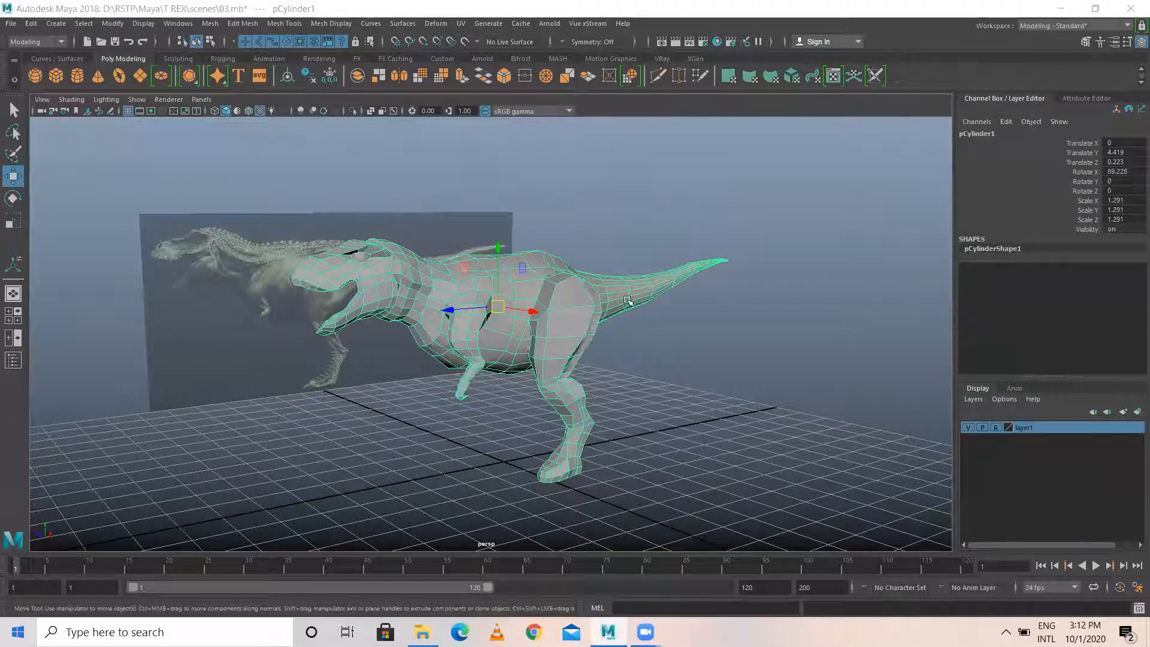
# Select the faces of the lower forearm and hand and scale them wider sideways to about 1.8 times.
pyautogui.keyDown('alt'); pyautogui.moveTo(428, 317); pyautogui.dragTo(483, 383); pyautogui.keyUp('alt')
pyautogui.keyDown('alt'); pyautogui.moveTo(482, 384); pyautogui.dragTo(526, 439, button='right'); pyautogui.keyUp('alt')
pyautogui.keyDown('alt'); pyautogui.moveTo(526, 438); pyautogui.dragTo(565, 470); pyautogui.keyUp('alt')
pyautogui.keyDown('alt'); pyautogui.moveTo(566, 470); pyautogui.dragTo(533, 345, button='middle'); pyautogui.keyUp('alt')
pyautogui.keyDown('alt'); pyautogui.moveTo(533, 345); pyautogui.dragTo(445, 340, button='right'); pyautogui.keyUp('alt')
pyautogui.keyDown('alt'); pyautogui.moveTo(445, 340); pyautogui.dragTo(497, 335); pyautogui.keyUp('alt')
pyautogui.keyDown('alt'); pyautogui.moveTo(497, 335); pyautogui.dragTo(635, 363, button='right'); pyautogui.keyUp('alt')
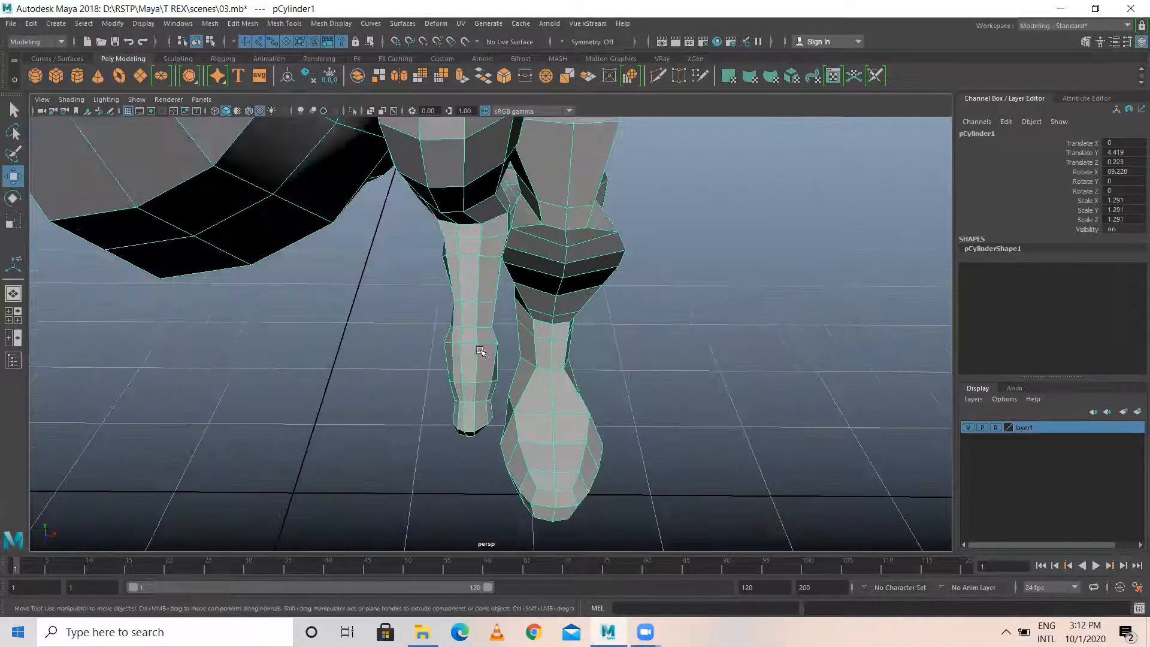
pyautogui.moveTo(482, 289); pyautogui.dragTo(479, 337, button='right')
pyautogui.keyDown('alt'); pyautogui.moveTo(543, 382); pyautogui.dragTo(556, 483); pyautogui.keyUp('alt')
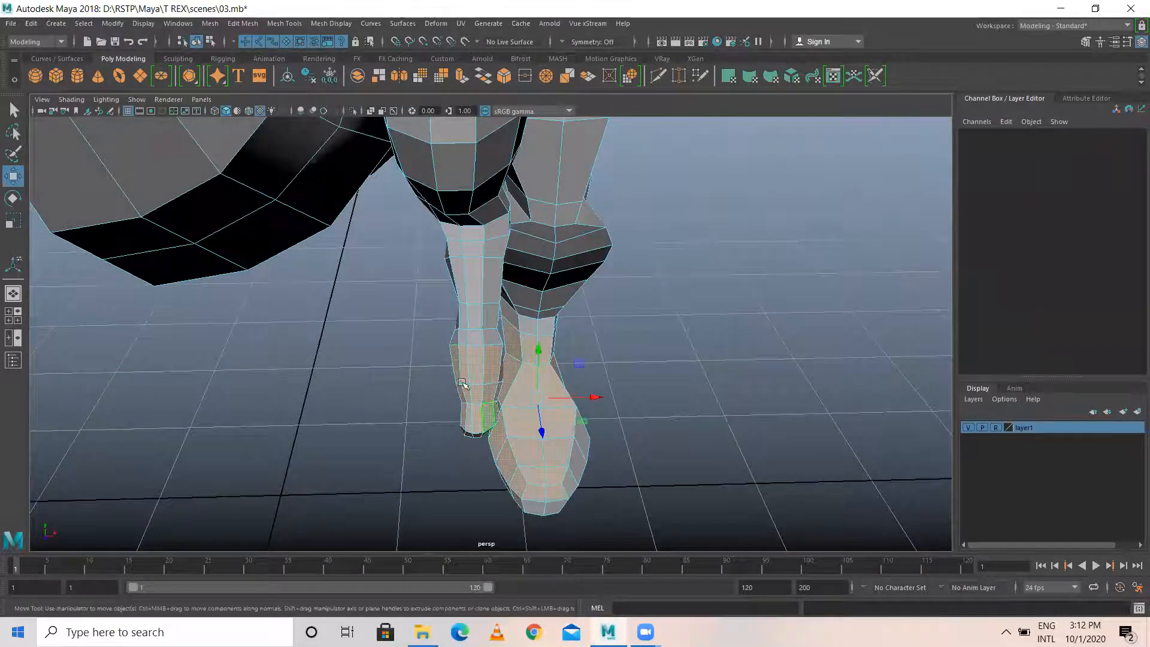
pyautogui.keyDown('alt'); pyautogui.moveTo(591, 397); pyautogui.dragTo(716, 533); pyautogui.keyUp('alt')
pyautogui.keyDown('alt'); pyautogui.moveTo(547, 413); pyautogui.dragTo(581, 434); pyautogui.keyUp('alt')
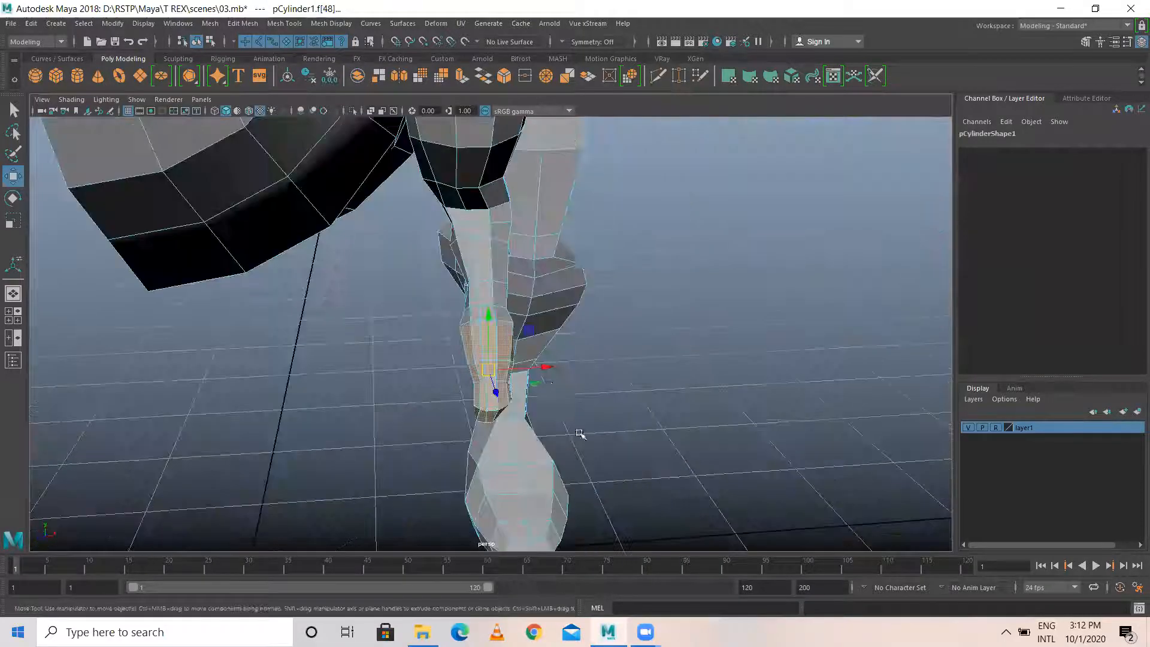
pyautogui.press('r')
pyautogui.moveTo(542, 366); pyautogui.dragTo(557, 368)
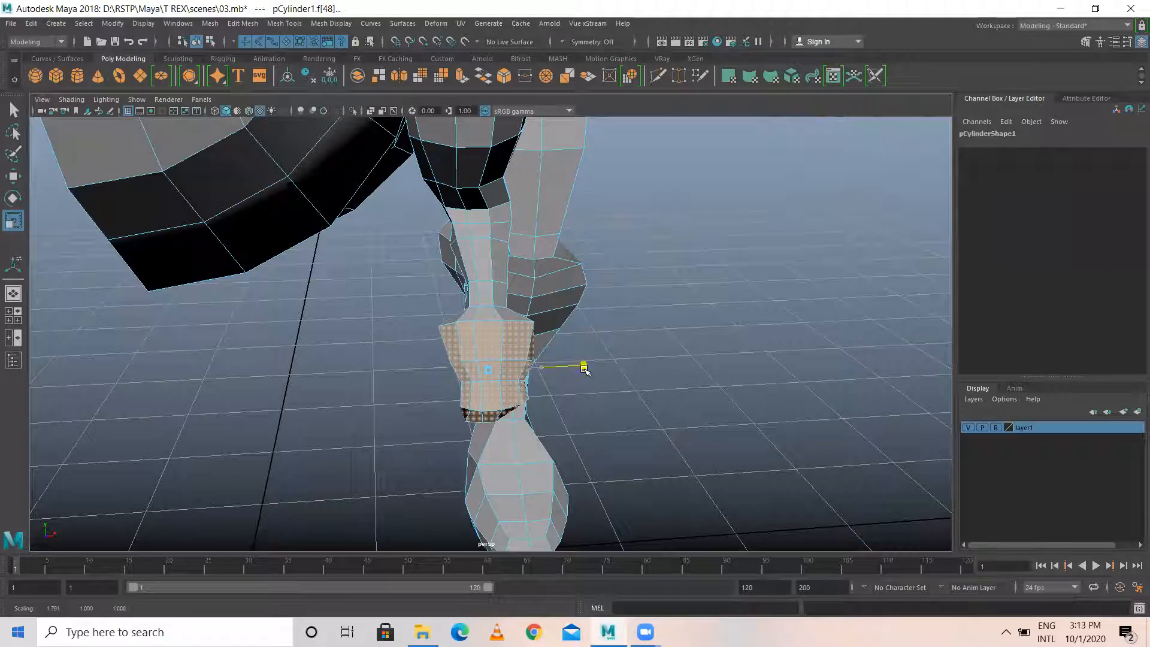
# Select the edge loop on the forearm just above the widened hand and scale it wider.
pyautogui.keyDown('alt'); pyautogui.moveTo(525, 343); pyautogui.dragTo(491, 330); pyautogui.keyUp('alt')
pyautogui.moveTo(477, 290); pyautogui.dragTo(478, 256, button='right')
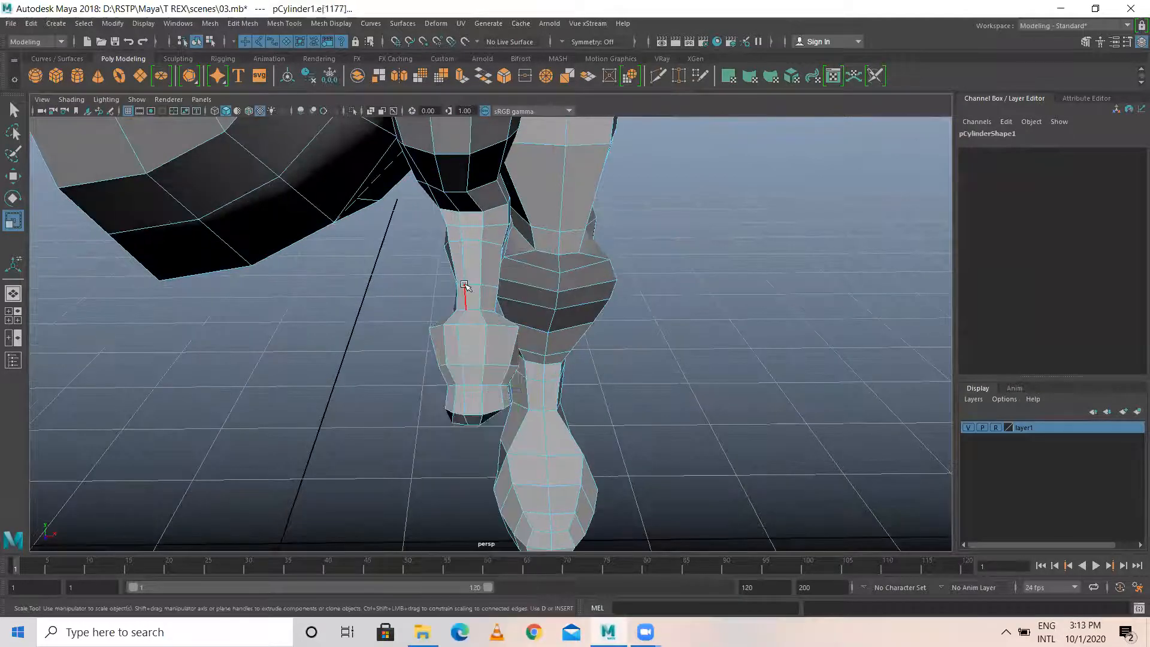
pyautogui.doubleClick(474, 285)
pyautogui.moveTo(529, 289); pyautogui.dragTo(556, 312)
pyautogui.doubleClick(522, 309)
# Return to object mode and inspect the whole dinosaur and its widened hand in smooth preview.
pyautogui.keyDown('alt'); pyautogui.moveTo(473, 328); pyautogui.dragTo(484, 238); pyautogui.keyUp('alt')
pyautogui.moveTo(478, 223); pyautogui.dragTo(537, 206, button='right')
pyautogui.click(674, 382)
pyautogui.keyDown('alt'); pyautogui.moveTo(673, 390); pyautogui.dragTo(581, 392, button='right'); pyautogui.keyUp('alt')
pyautogui.keyDown('alt'); pyautogui.moveTo(581, 392); pyautogui.dragTo(516, 366); pyautogui.keyUp('alt')
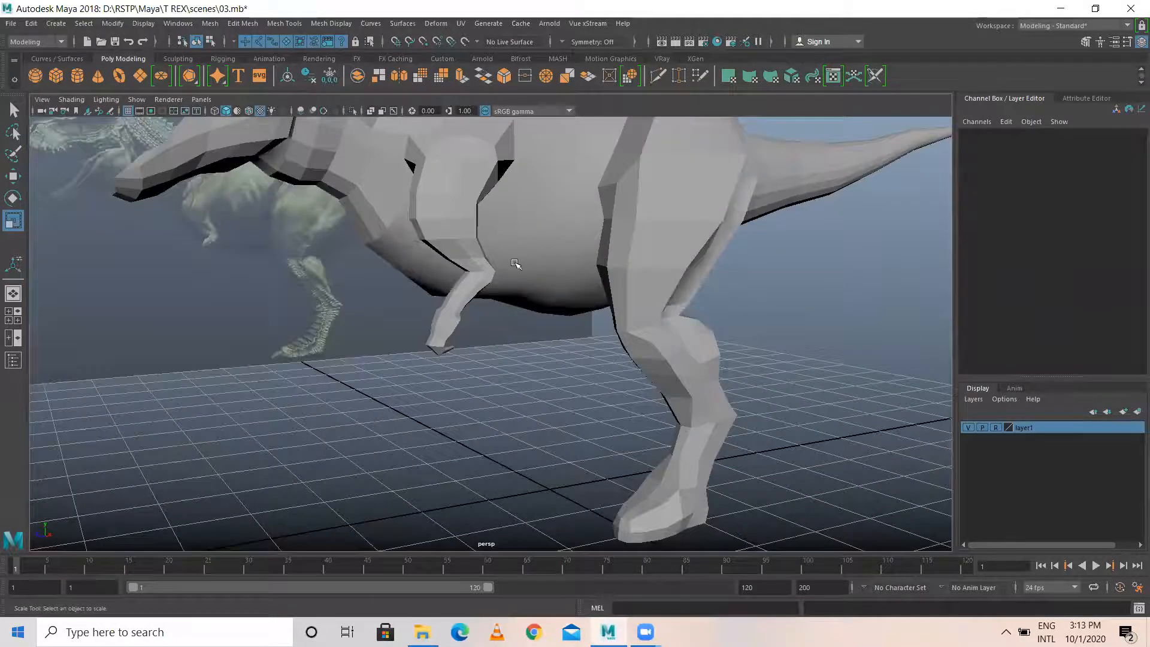
pyautogui.click(516, 265)
pyautogui.press('3')
pyautogui.click(469, 415)
pyautogui.keyDown('alt'); pyautogui.moveTo(469, 416); pyautogui.dragTo(457, 397, button='right'); pyautogui.keyUp('alt')
pyautogui.keyDown('alt'); pyautogui.moveTo(457, 397); pyautogui.dragTo(621, 392); pyautogui.keyUp('alt')
pyautogui.keyDown('alt'); pyautogui.moveTo(527, 386); pyautogui.dragTo(411, 385); pyautogui.keyUp('alt')
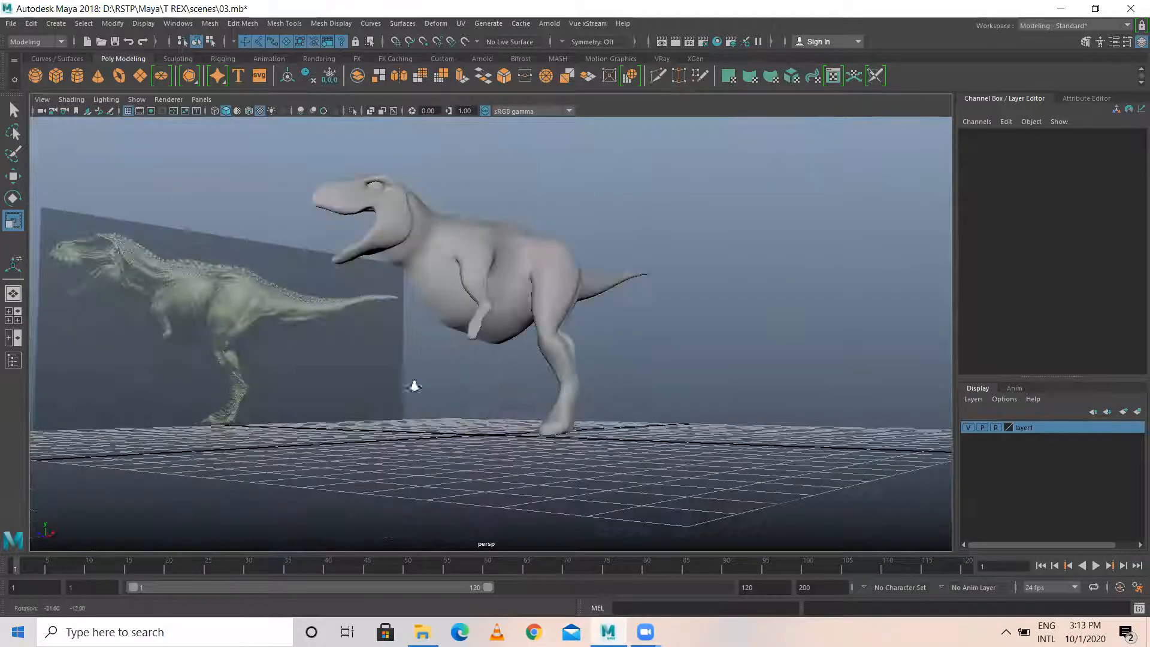
# Select the edge loop at the bend between forearm and hand and try to scale it wider sideways.
pyautogui.scroll(5, 411, 385)
pyautogui.click(376, 343)
pyautogui.keyDown('alt'); pyautogui.moveTo(376, 343); pyautogui.dragTo(299, 327); pyautogui.keyUp('alt')
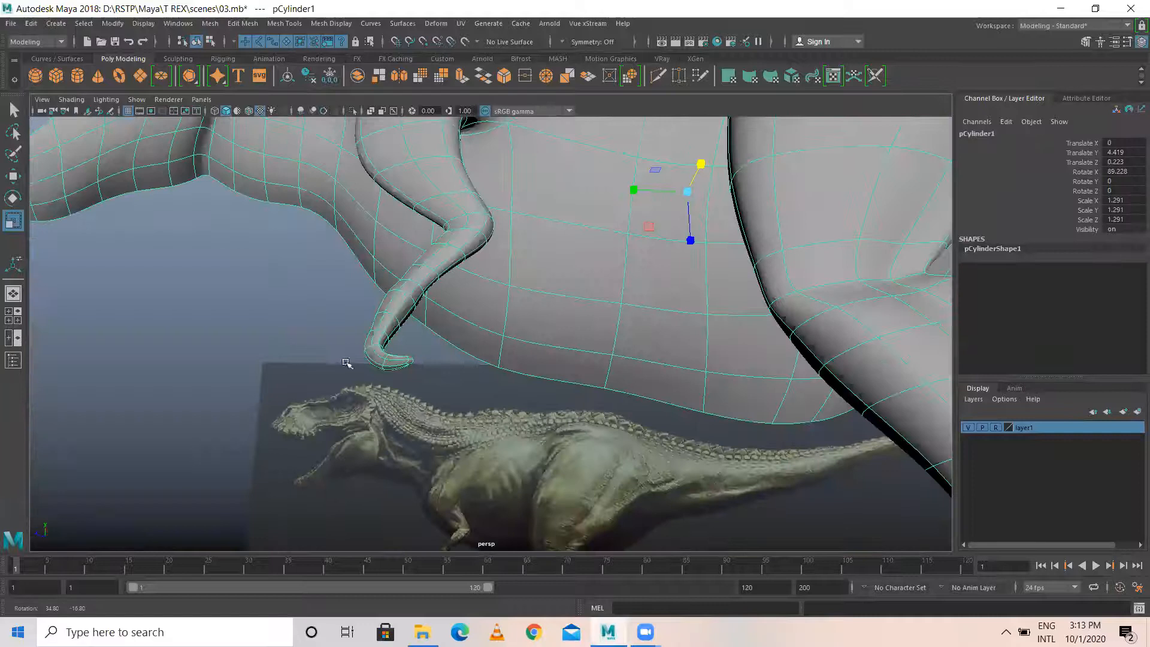
pyautogui.keyDown('alt'); pyautogui.moveTo(346, 362); pyautogui.dragTo(320, 290); pyautogui.keyUp('alt')
pyautogui.moveTo(320, 290); pyautogui.dragTo(328, 312, button='right')
pyautogui.moveTo(316, 247); pyautogui.dragTo(318, 254, button='right')
pyautogui.scroll(3, 304, 380)
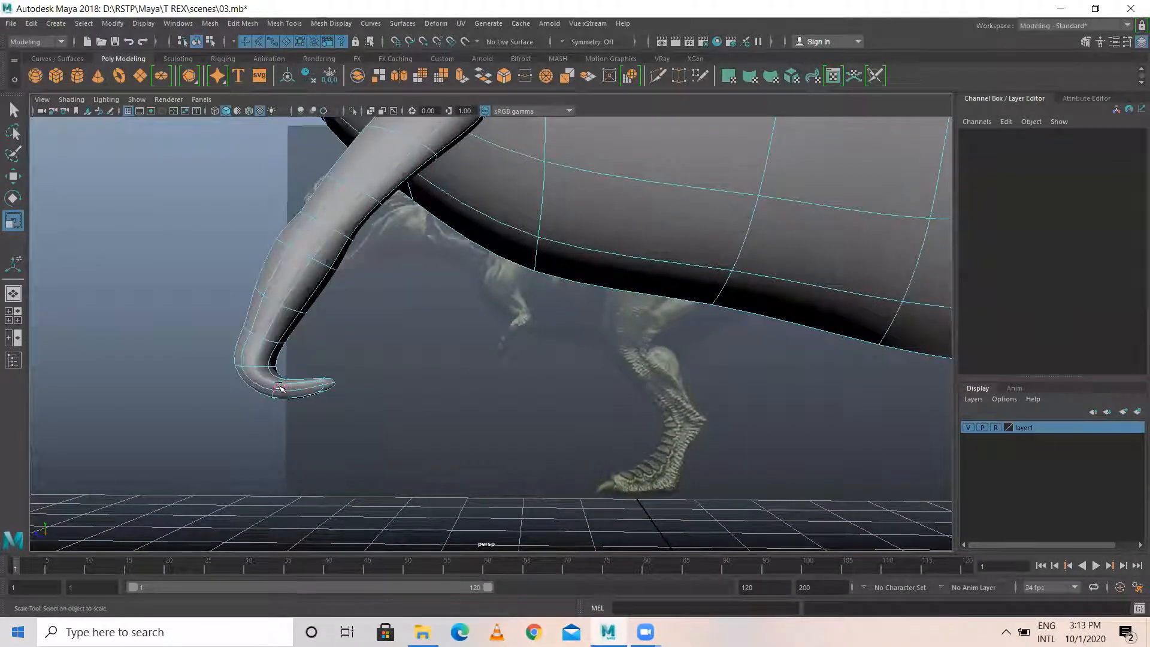
pyautogui.doubleClick(279, 387)
pyautogui.keyDown('alt'); pyautogui.moveTo(300, 392); pyautogui.dragTo(370, 377); pyautogui.keyUp('alt')
pyautogui.moveTo(387, 335); pyautogui.dragTo(420, 279)
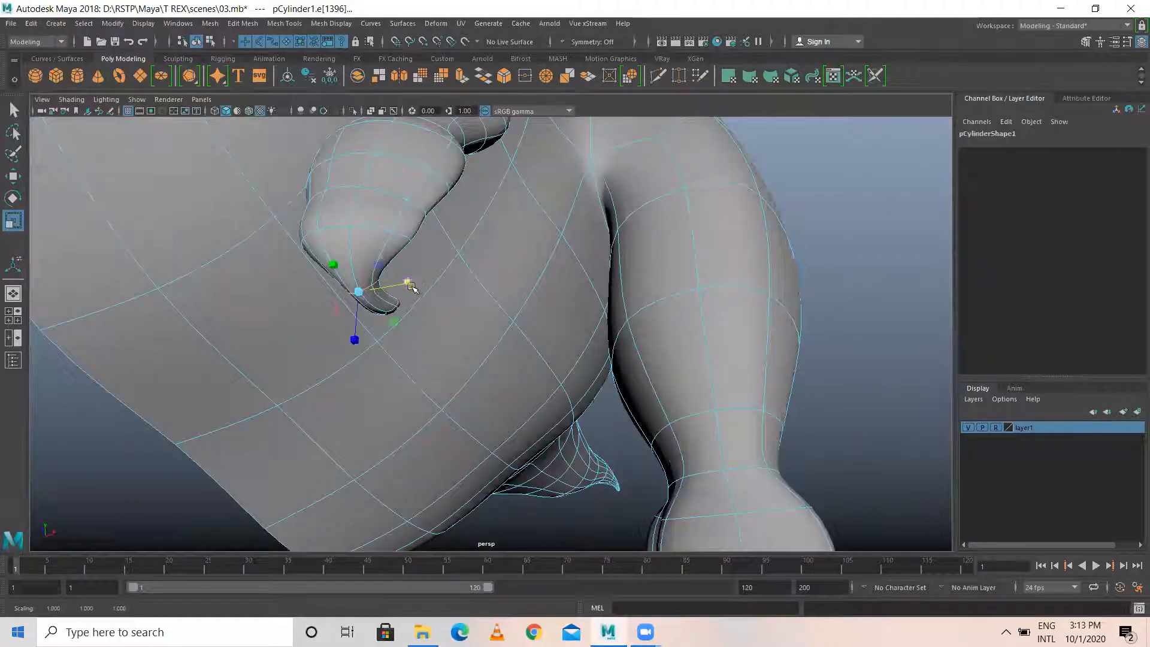
pyautogui.click(357, 295)
pyautogui.click(366, 288)
pyautogui.moveTo(408, 283); pyautogui.dragTo(642, 364)
pyautogui.click(642, 364)
# Select the edges at the tip of the hand and scale them sideways to about 1.8 times.
pyautogui.keyDown('alt'); pyautogui.moveTo(551, 346); pyautogui.dragTo(526, 343); pyautogui.keyUp('alt')
pyautogui.click(333, 330)
pyautogui.keyDown('shift'); pyautogui.click(515, 331); pyautogui.keyUp('shift')
pyautogui.keyDown('alt'); pyautogui.moveTo(516, 324); pyautogui.dragTo(634, 369, button='right'); pyautogui.keyUp('alt')
pyautogui.keyDown('shift'); pyautogui.click(537, 334); pyautogui.keyUp('shift')
pyautogui.click(538, 330)
pyautogui.click(538, 330)
pyautogui.keyDown('alt'); pyautogui.moveTo(587, 365); pyautogui.dragTo(379, 352); pyautogui.keyUp('alt')
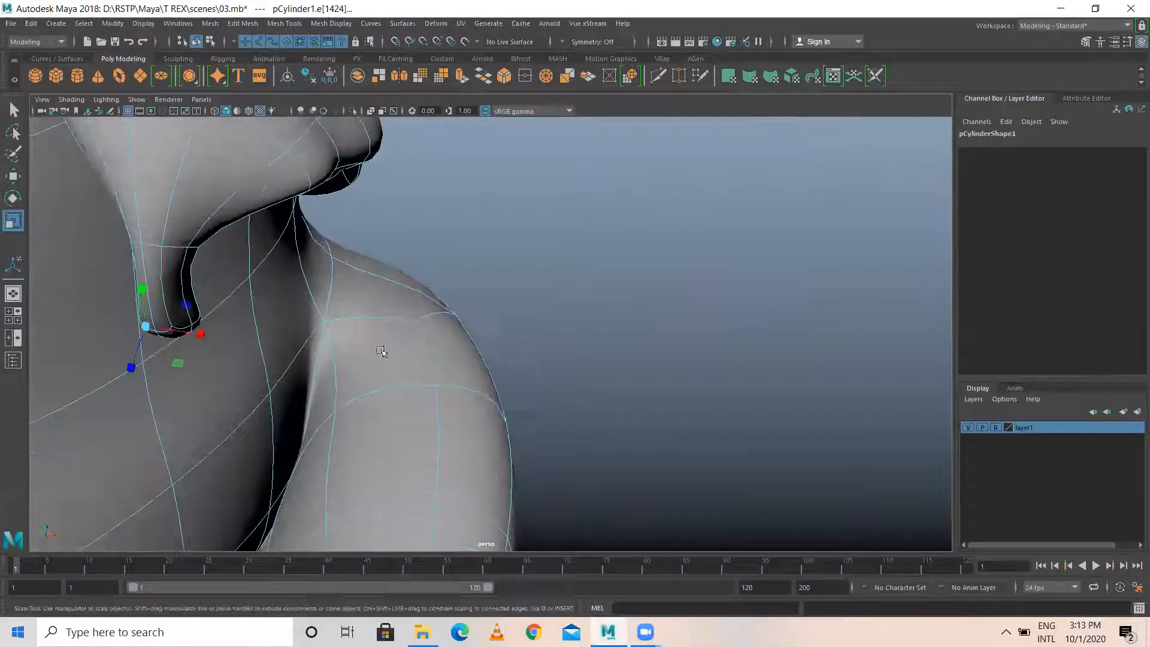
pyautogui.click(197, 333)
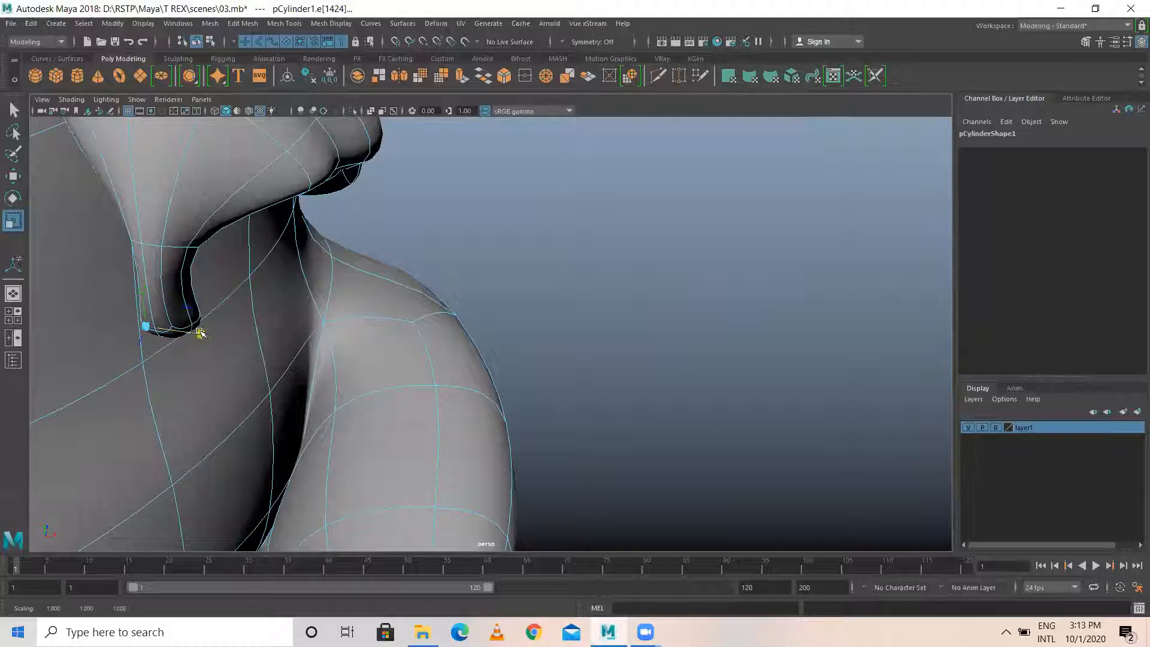
# Return to object mode, turn off the smooth preview, and examine the pinched bend of the hand.
pyautogui.press('w')
pyautogui.moveTo(245, 280); pyautogui.dragTo(243, 208, button='right')
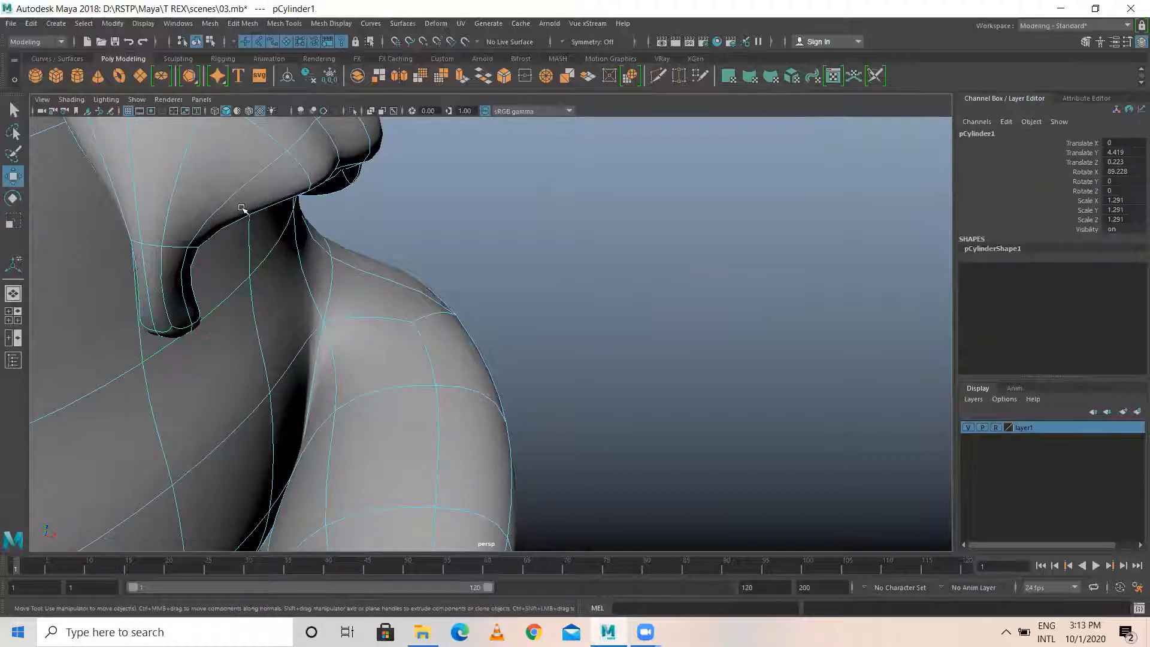
pyautogui.press('1')
pyautogui.keyDown('alt'); pyautogui.moveTo(122, 253); pyautogui.dragTo(126, 297); pyautogui.keyUp('alt')
pyautogui.keyDown('alt'); pyautogui.moveTo(189, 257); pyautogui.dragTo(199, 318, button='middle'); pyautogui.keyUp('alt')
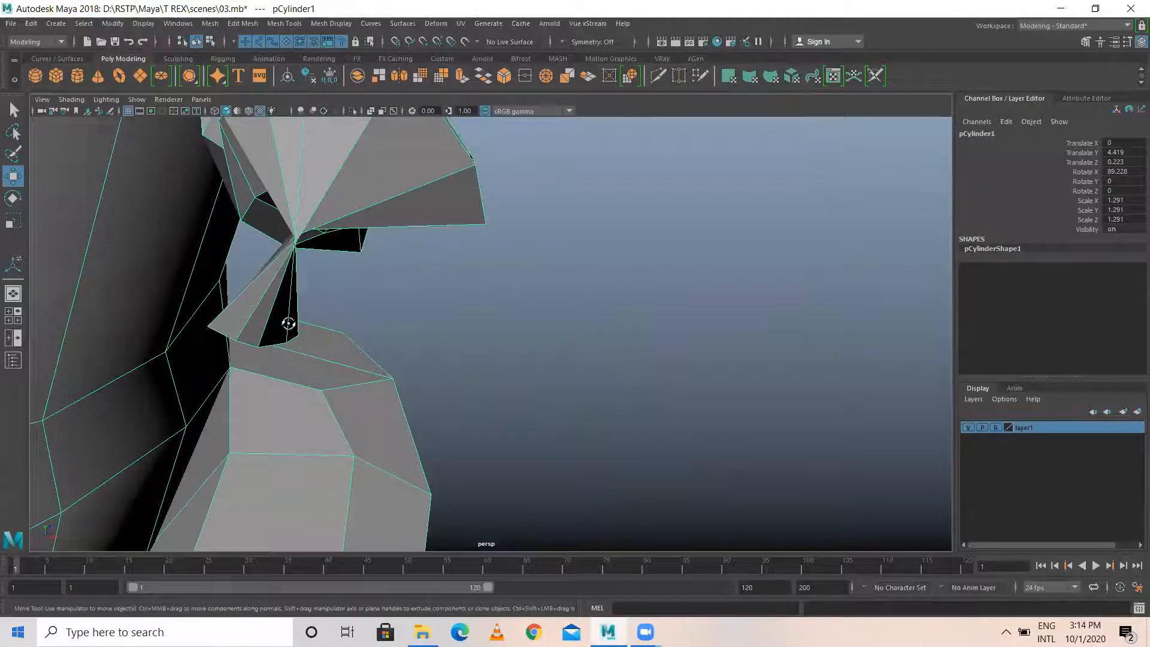
pyautogui.scroll(3, 299, 321)
pyautogui.keyDown('alt'); pyautogui.moveTo(429, 216); pyautogui.dragTo(626, 406); pyautogui.keyUp('alt')
pyautogui.keyDown('alt'); pyautogui.moveTo(675, 469); pyautogui.dragTo(550, 377, button='middle'); pyautogui.keyUp('alt')
# Try to scale up the pinched edge loop at the bend of the hand and undo the scaling.
pyautogui.moveTo(563, 311); pyautogui.dragTo(509, 307, button='right')
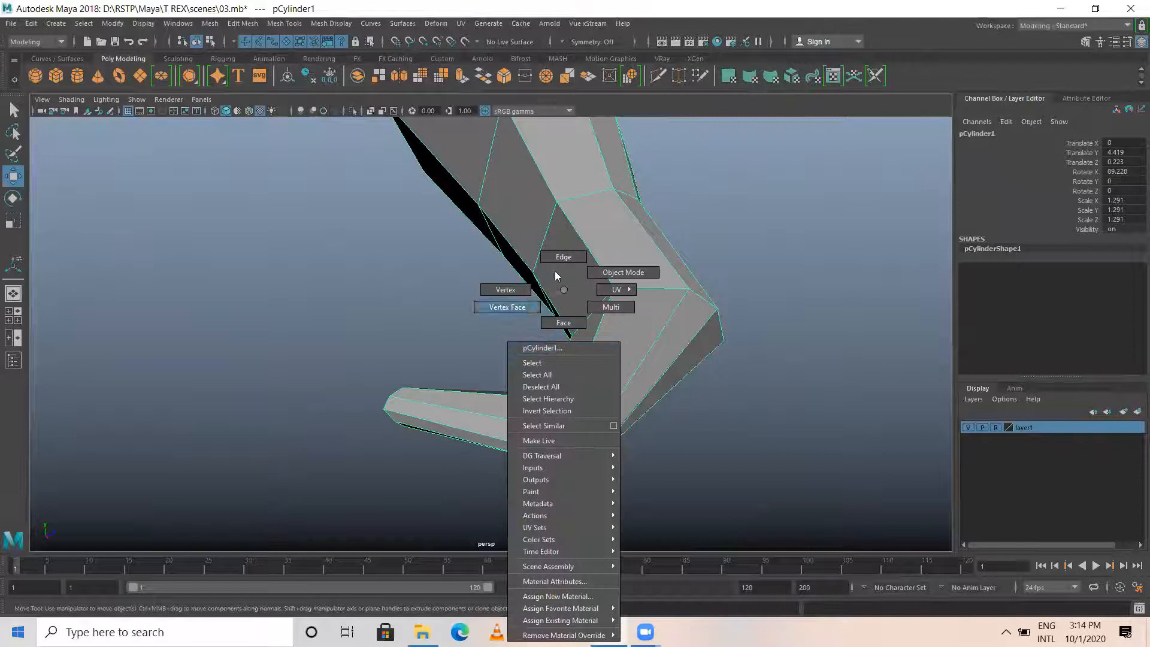
pyautogui.click(569, 443)
pyautogui.keyDown('alt'); pyautogui.moveTo(589, 446); pyautogui.dragTo(523, 382); pyautogui.keyUp('alt')
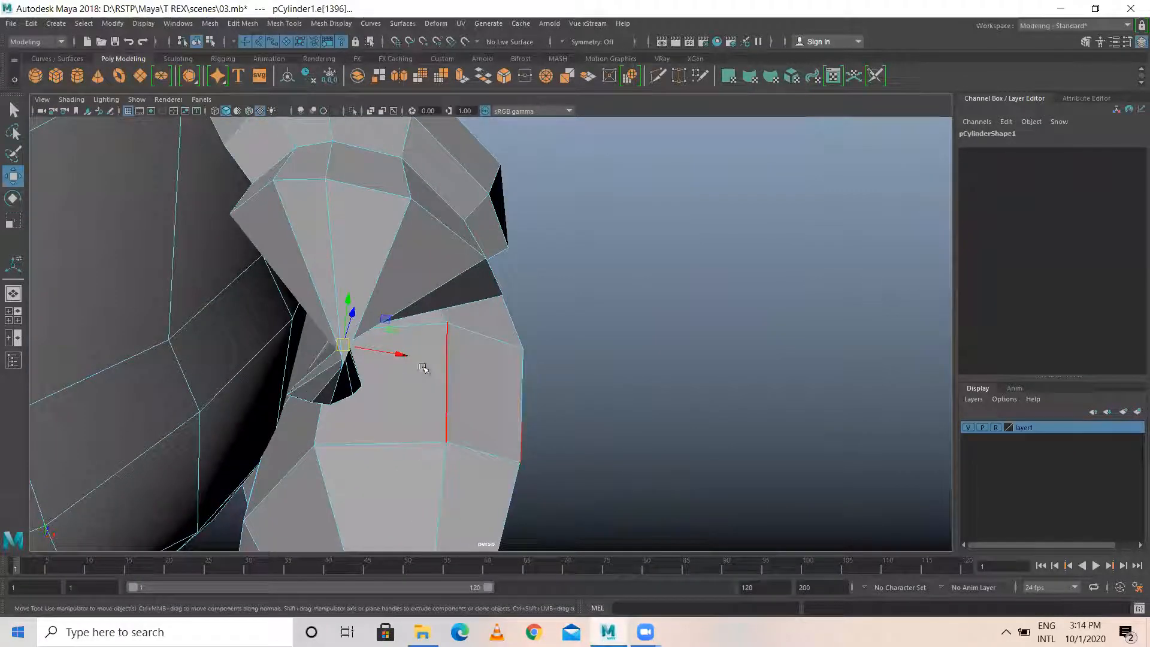
pyautogui.press('r')
pyautogui.moveTo(339, 344); pyautogui.dragTo(495, 381)
pyautogui.hotkey('ctrl', 'z')
# Select the pinched edges at the inner bend of the hand and move an edge sideways to reshape the bend.
pyautogui.click(491, 355)
pyautogui.click(494, 360)
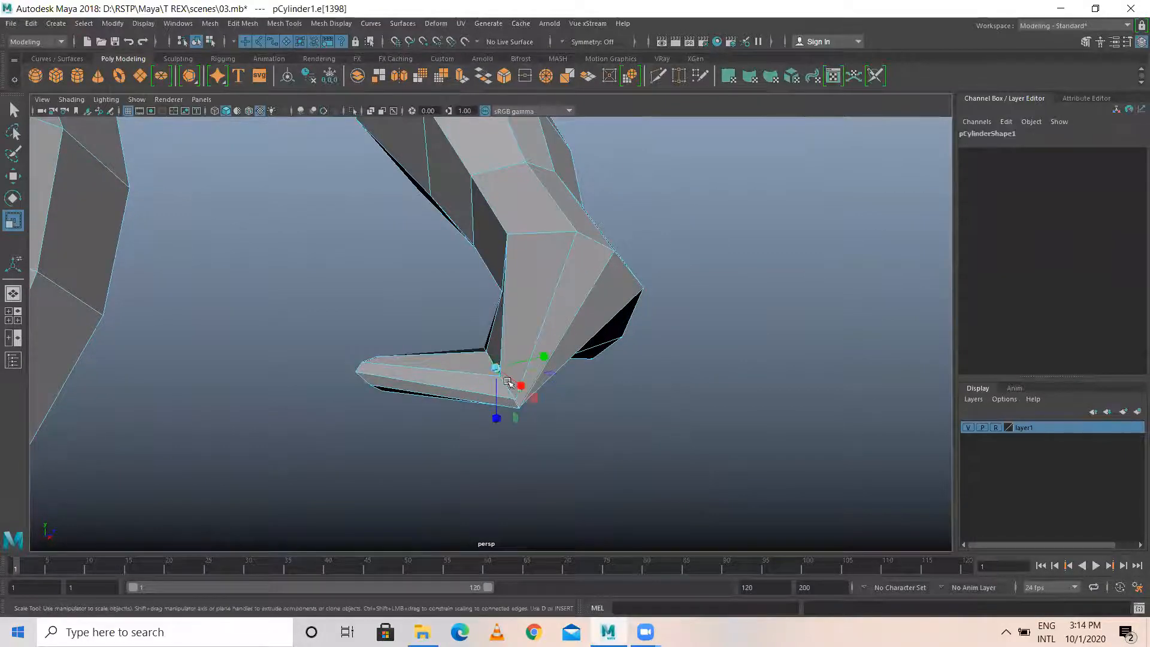
pyautogui.scroll(5, 508, 382)
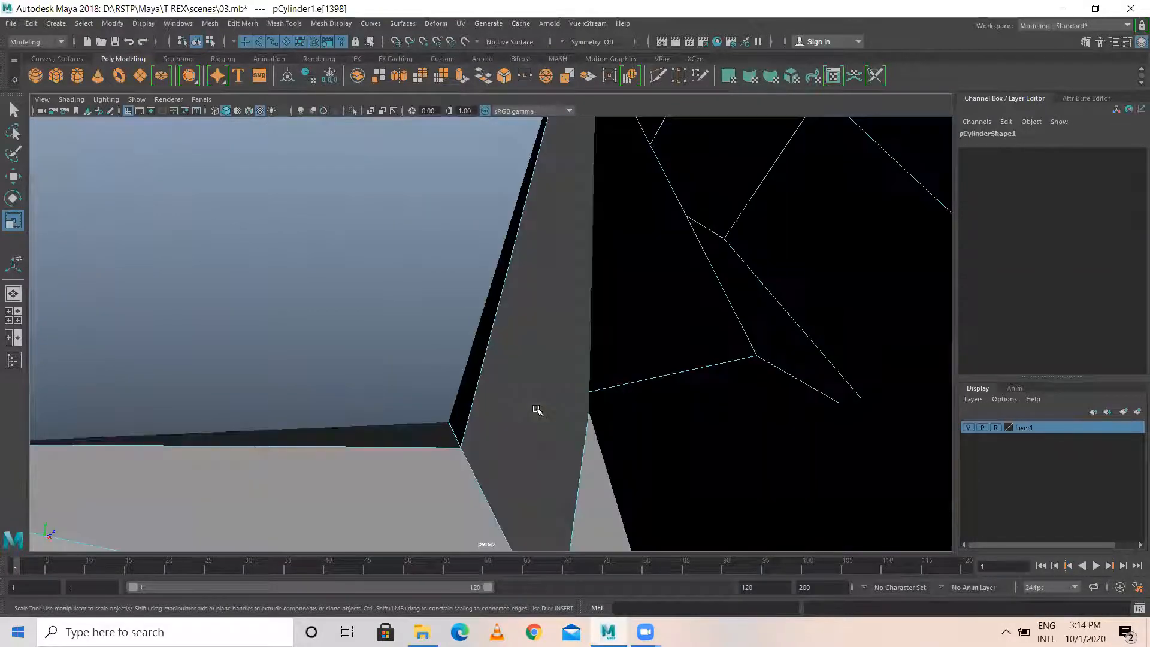
pyautogui.scroll(-5, 537, 409)
pyautogui.press('w')
pyautogui.keyDown('alt'); pyautogui.moveTo(494, 386); pyautogui.dragTo(398, 342); pyautogui.keyUp('alt')
pyautogui.moveTo(233, 259); pyautogui.dragTo(495, 385)
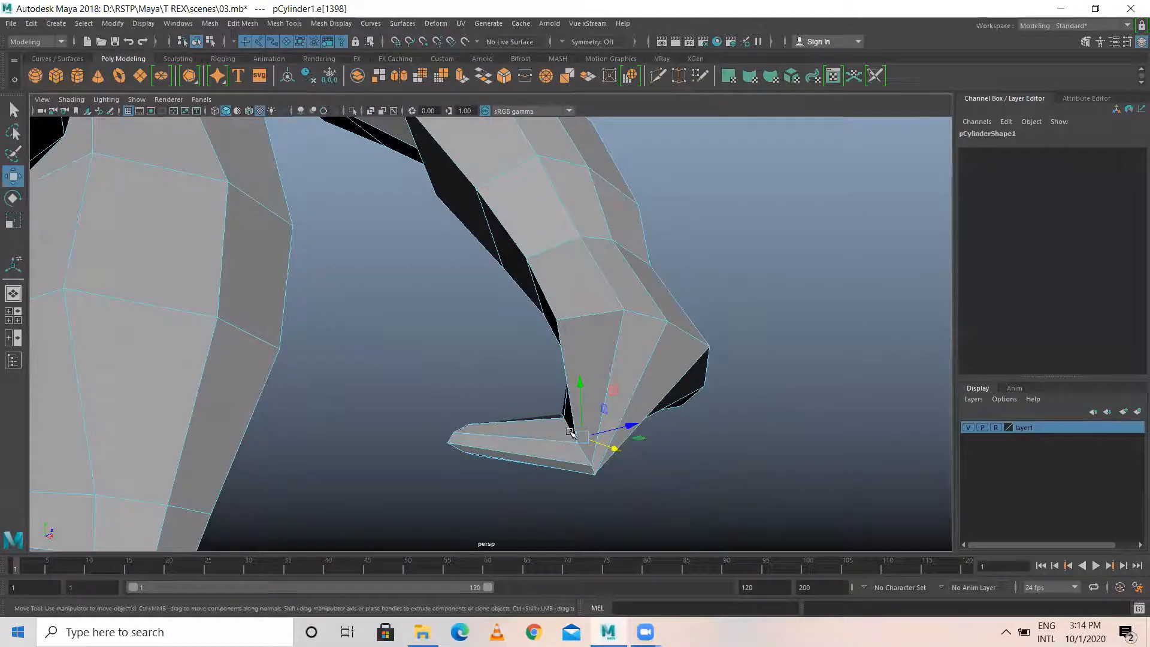
pyautogui.click(506, 360)
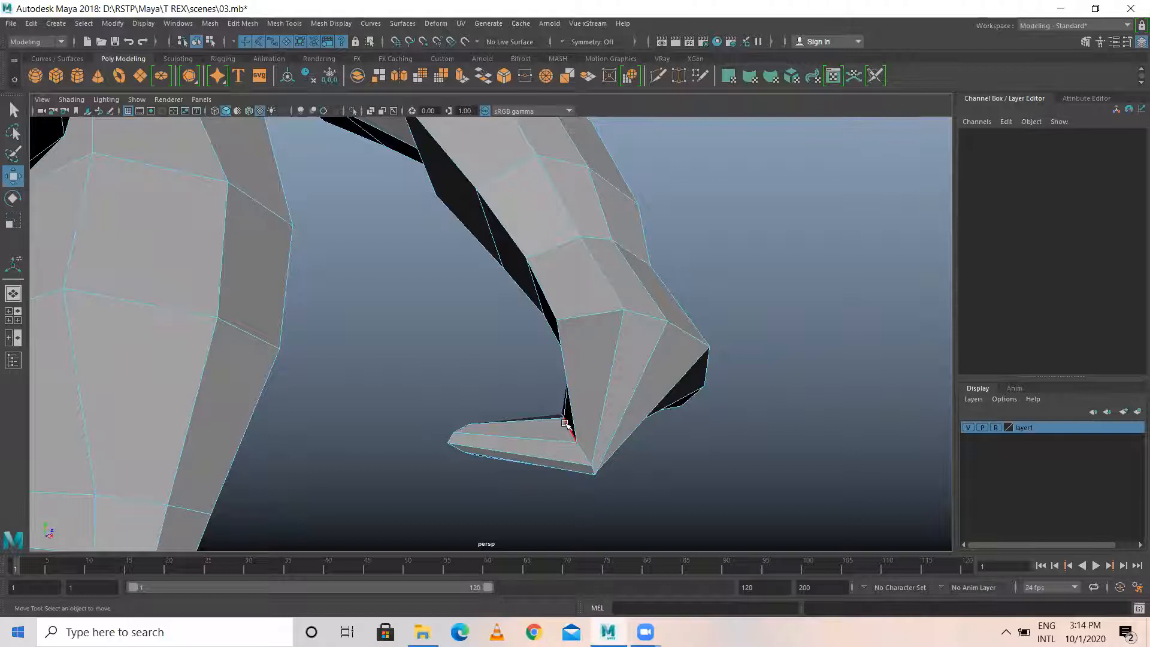
pyautogui.click(565, 423)
pyautogui.keyDown('alt'); pyautogui.moveTo(564, 424); pyautogui.dragTo(556, 428); pyautogui.keyUp('alt')
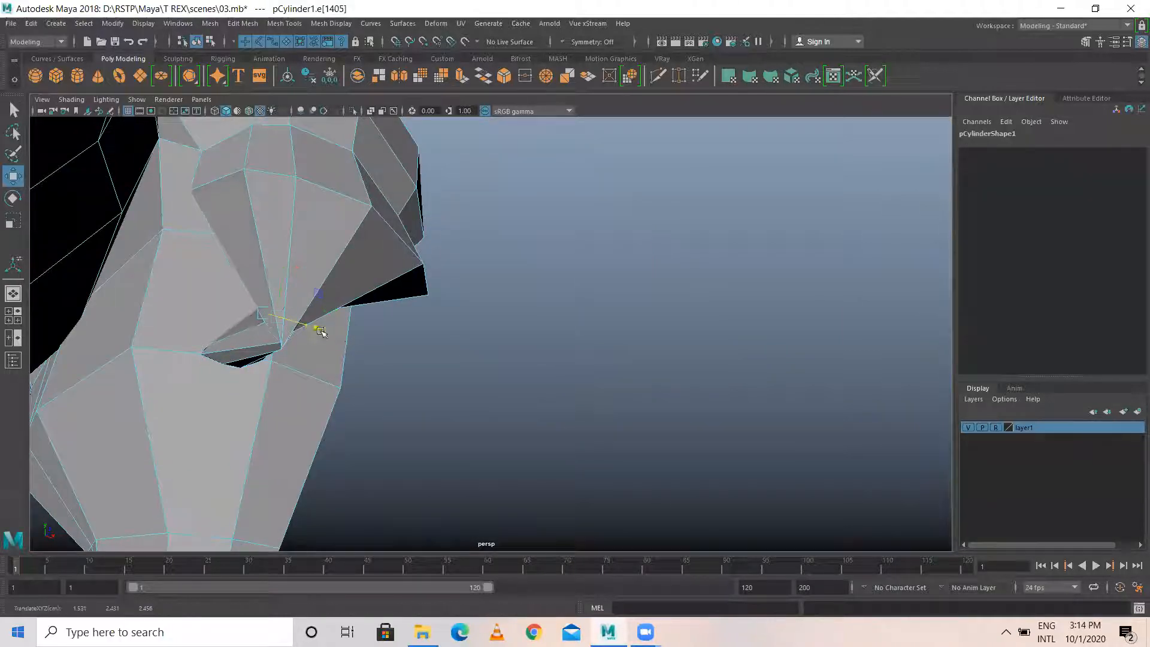
pyautogui.keyDown('alt'); pyautogui.moveTo(305, 326); pyautogui.dragTo(275, 333); pyautogui.keyUp('alt')
# Return to object mode and turn on the smooth preview of the body.
pyautogui.press('F8')
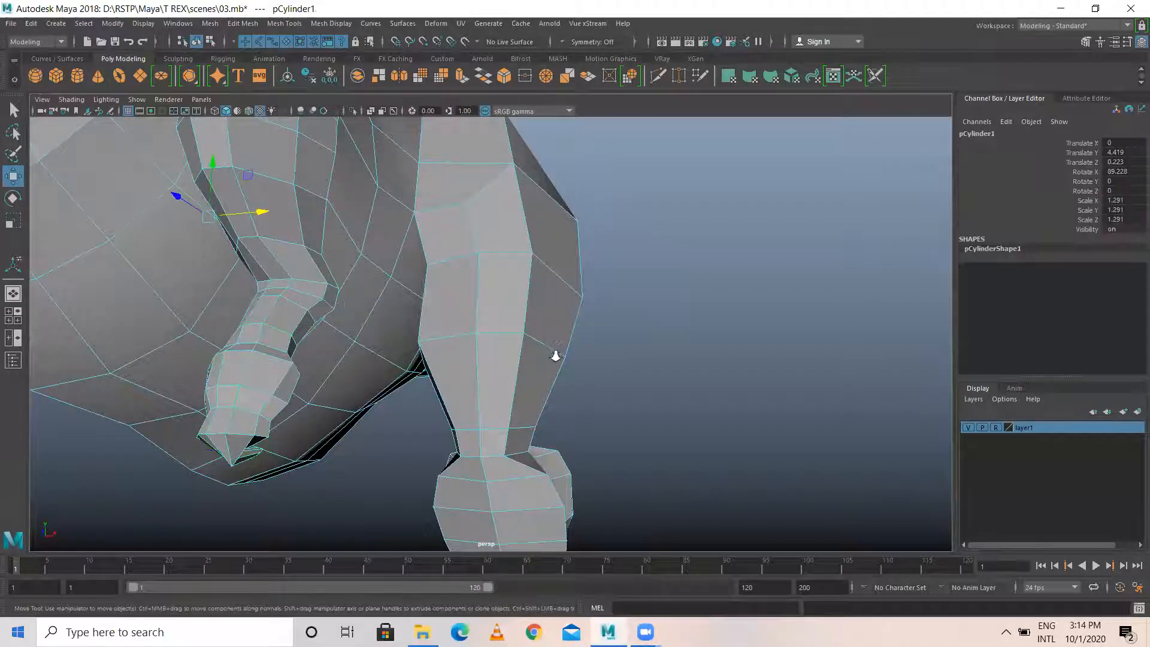
pyautogui.scroll(-4, 556, 355)
pyautogui.press('3')
pyautogui.click(662, 323)
# Delete the construction history of the body mesh and deselect it.
pyautogui.click(450, 266)
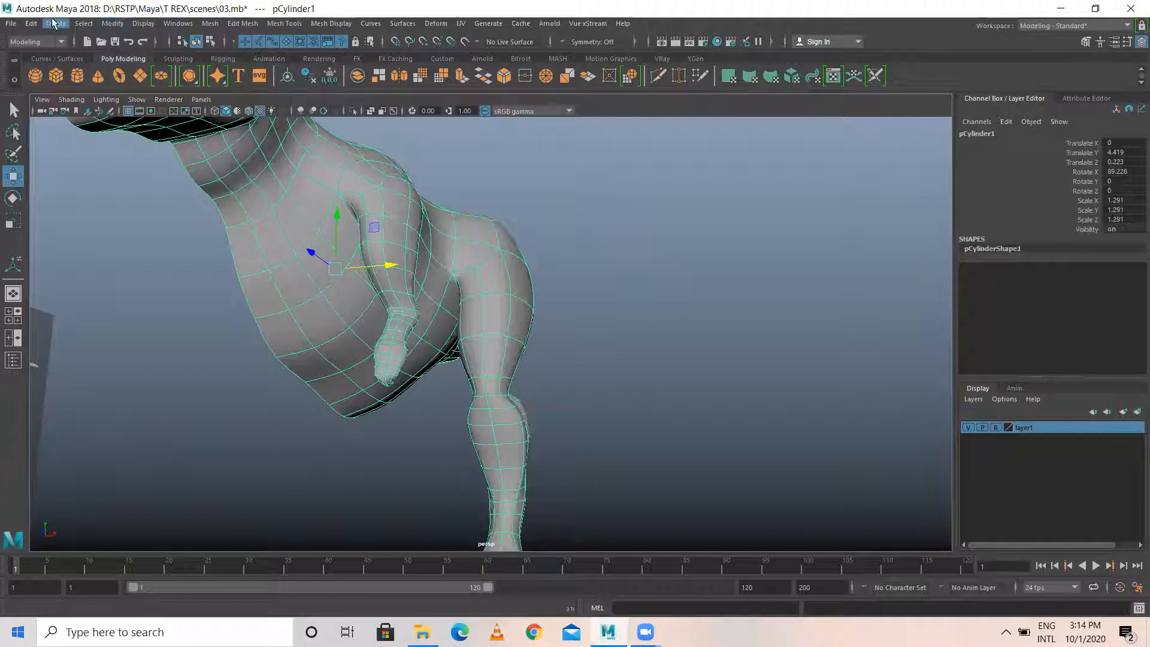
pyautogui.click(30, 24)
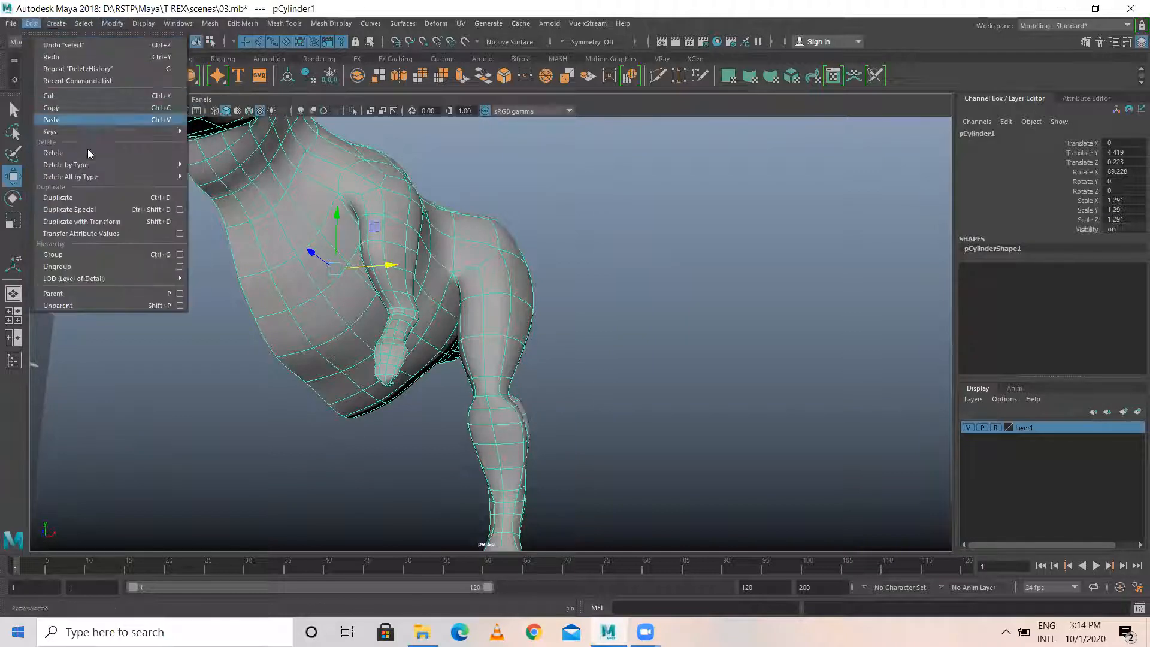
pyautogui.moveTo(84, 168)
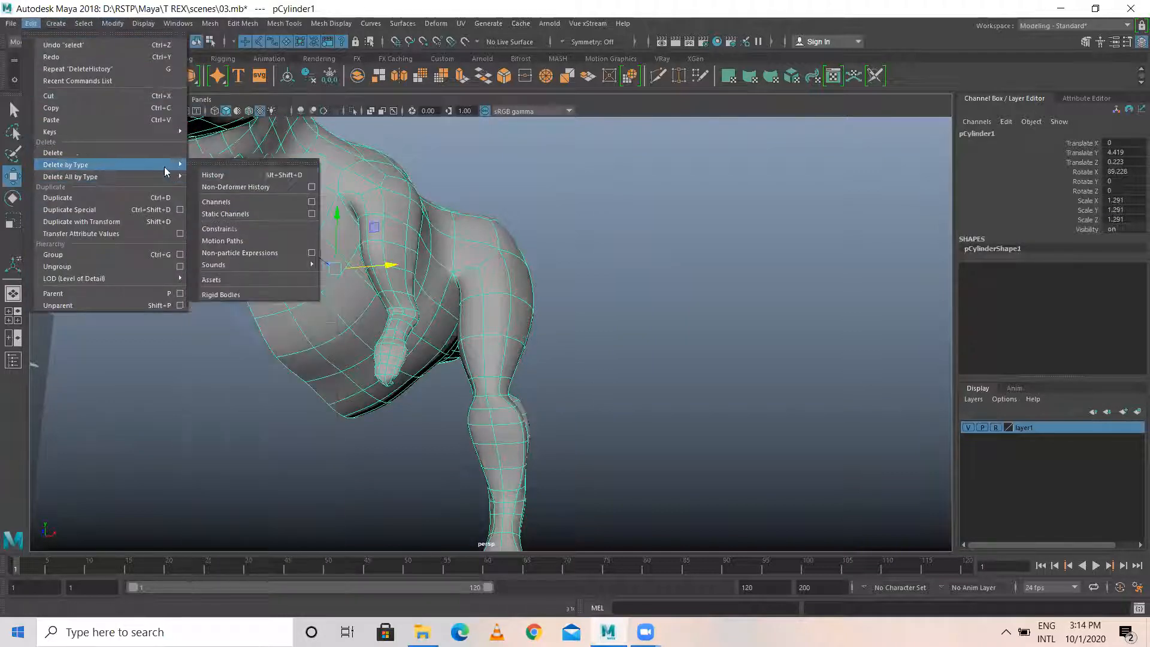
pyautogui.click(215, 174)
pyautogui.click(549, 198)
pyautogui.scroll(-5, 476, 241)
pyautogui.keyDown('alt'); pyautogui.moveTo(470, 261); pyautogui.dragTo(380, 243); pyautogui.keyUp('alt')
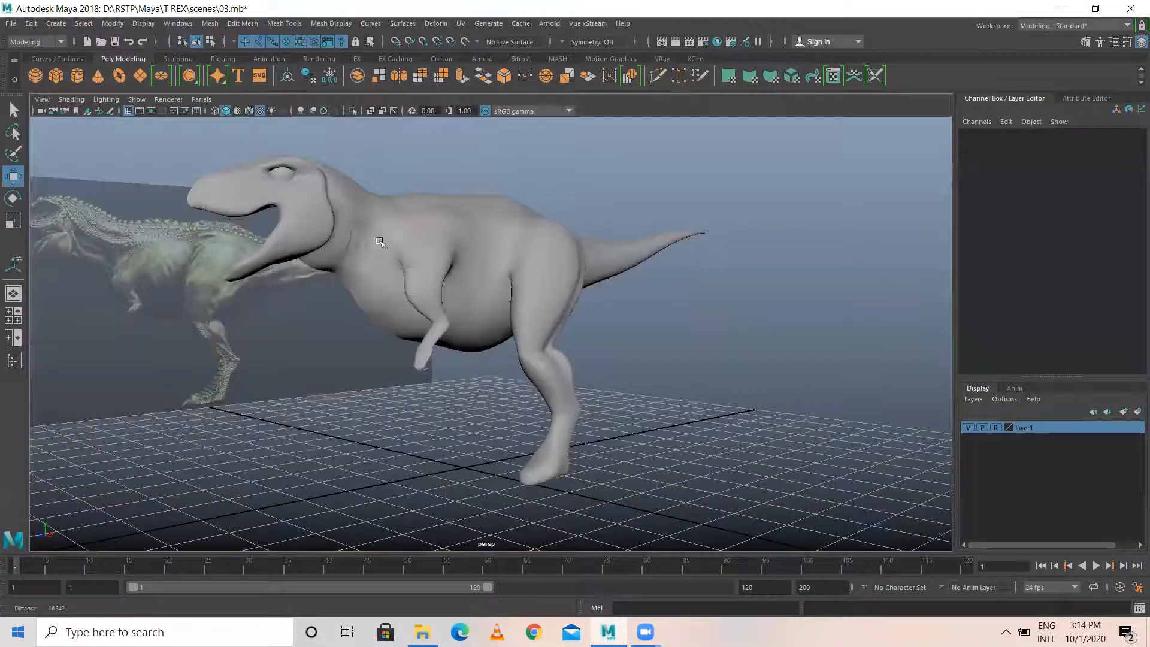
# Turn off the smooth preview and mirror the half body across the world X axis, merging border vertices.
pyautogui.click(380, 241)
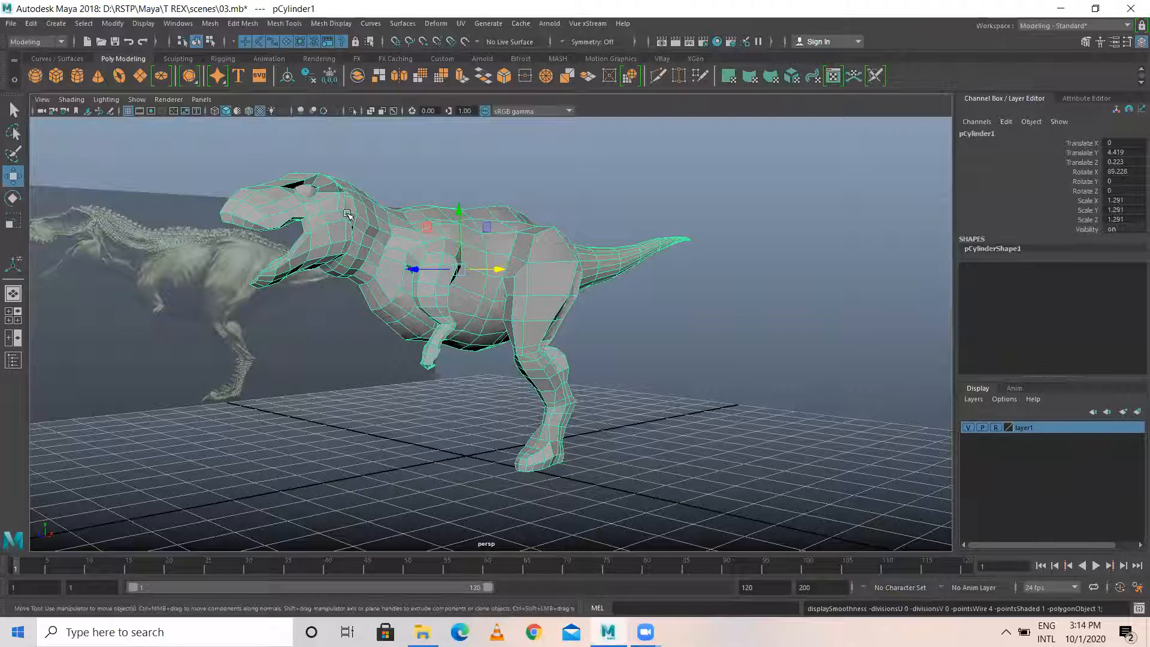
pyautogui.click(274, 24)
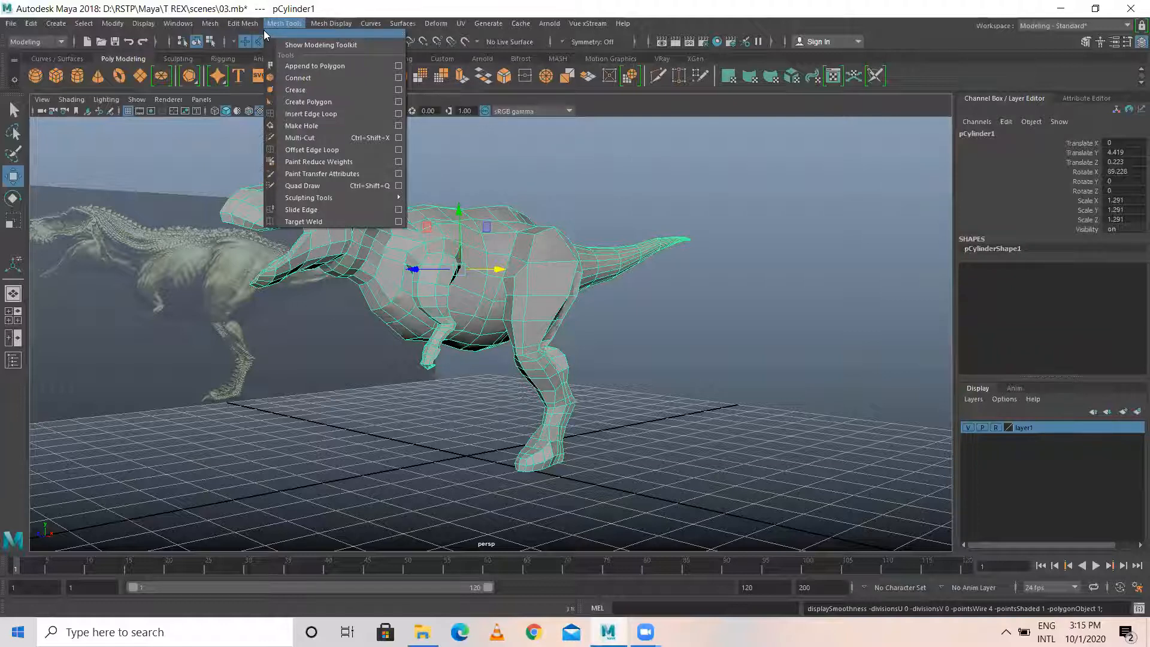
pyautogui.moveTo(250, 31)
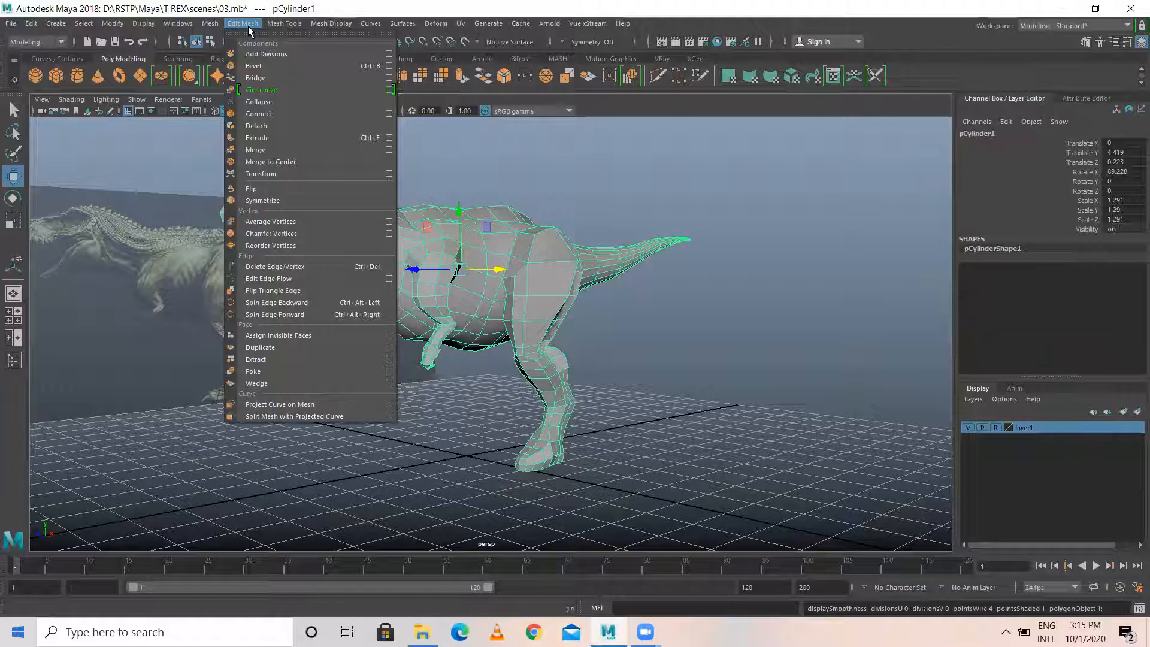
pyautogui.moveTo(203, 22)
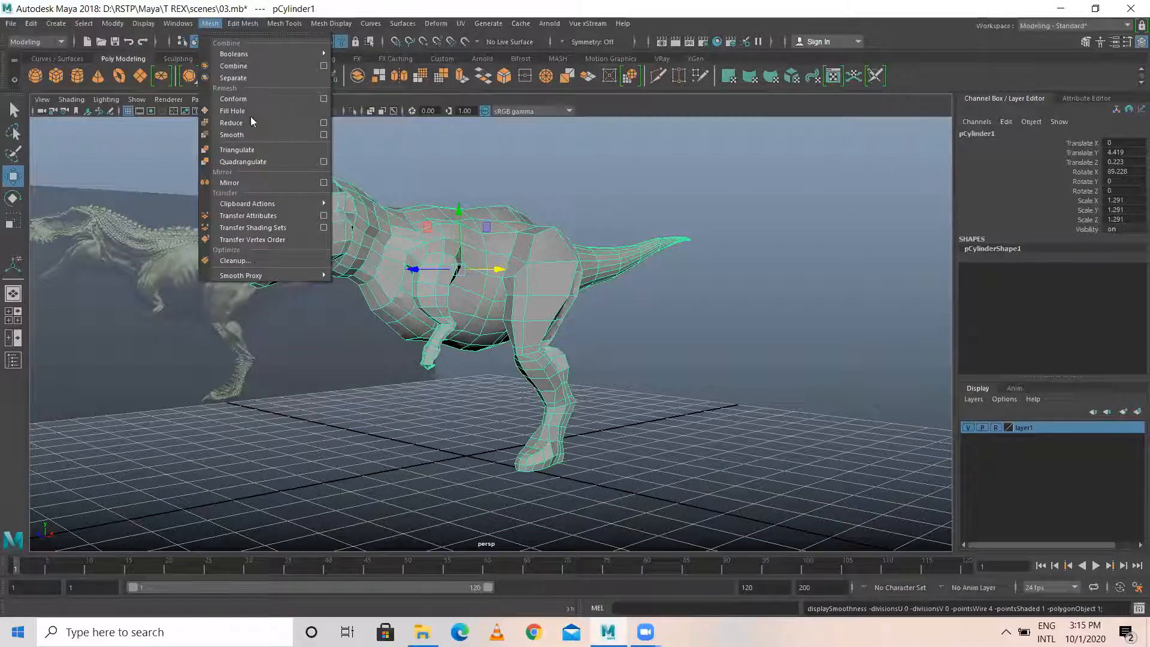
pyautogui.click(322, 183)
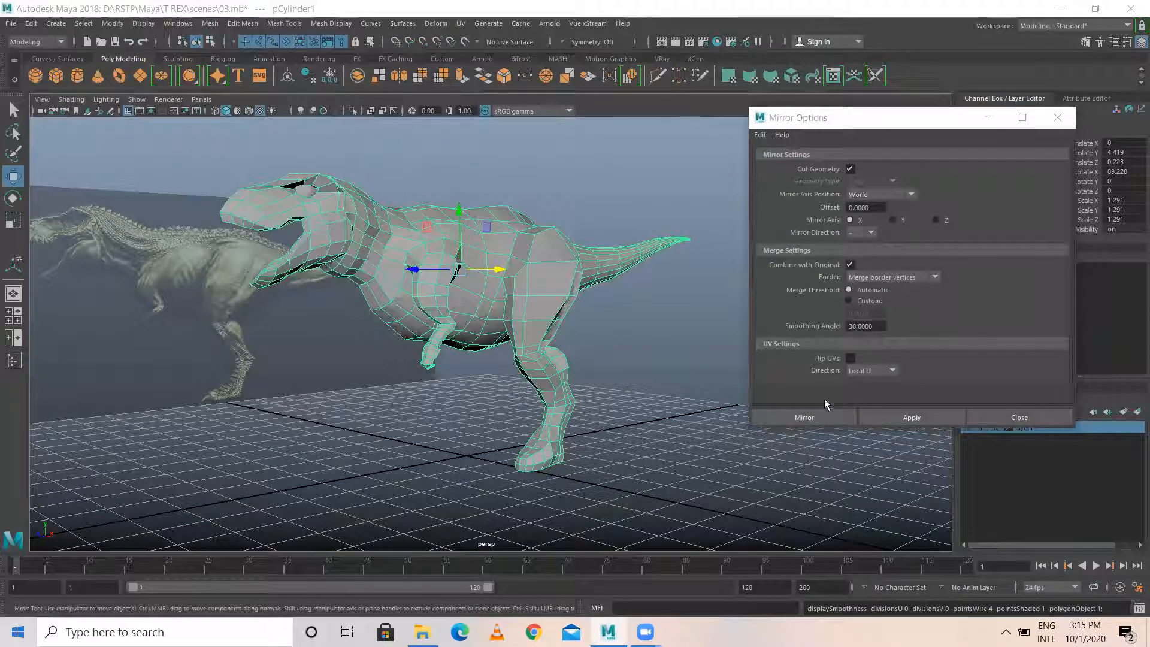
pyautogui.click(803, 417)
pyautogui.click(641, 359)
pyautogui.click(441, 303)
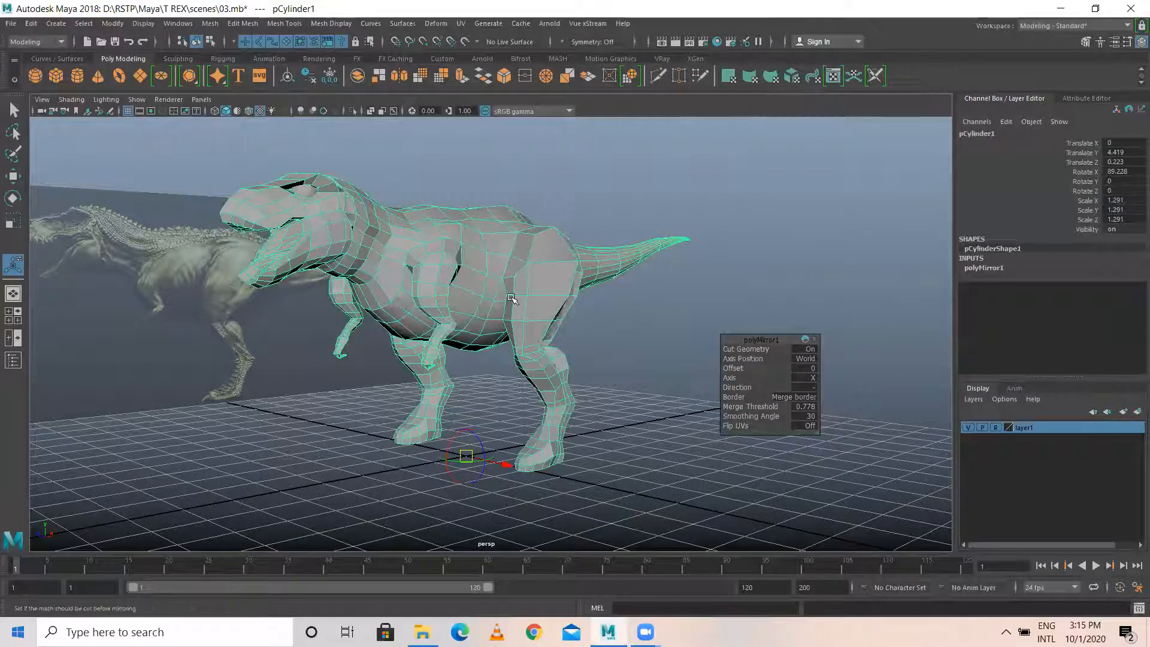
# Undo the mirroring of the body.
pyautogui.rightClick(814, 342)
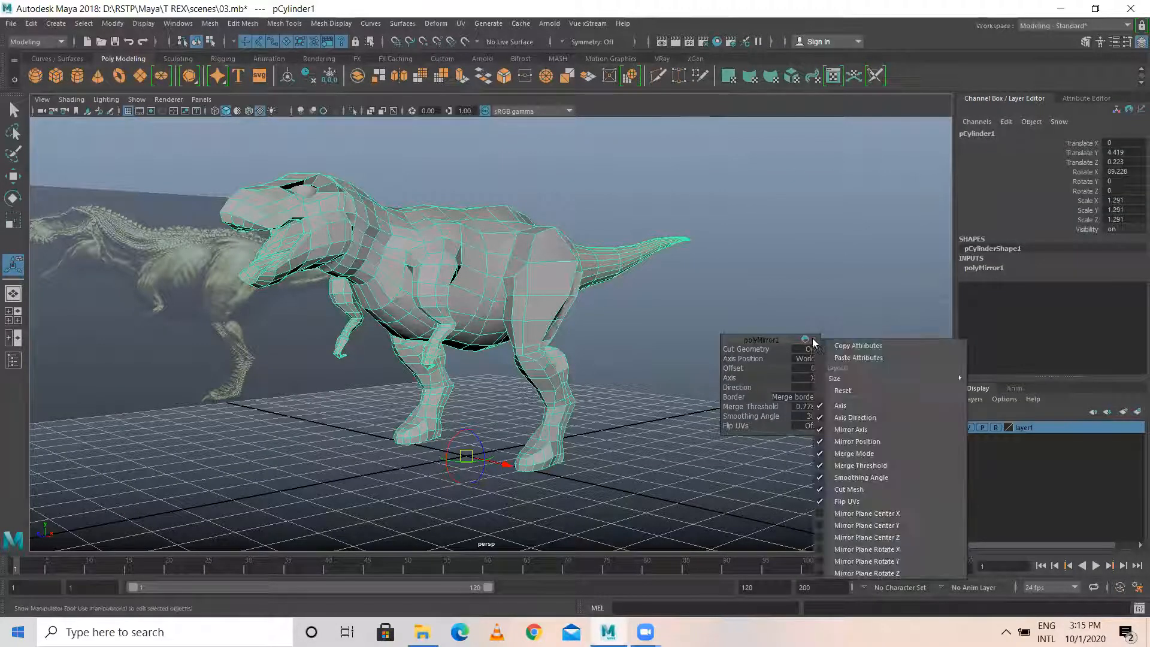
pyautogui.click(857, 293)
pyautogui.hotkey('ctrl', 'z')
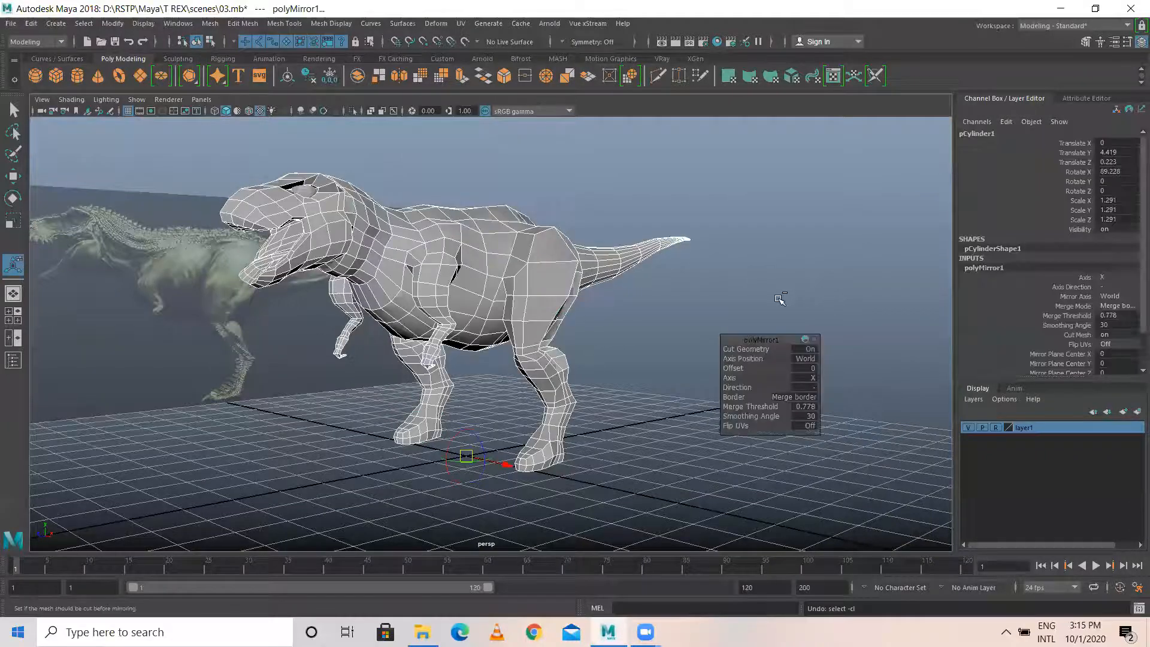
pyautogui.click(767, 299)
# Mirror the half body across the world X axis with cut geometry, combining with the original and merging border vertices.
pyautogui.keyDown('alt'); pyautogui.moveTo(482, 333); pyautogui.dragTo(453, 370); pyautogui.keyUp('alt')
pyautogui.click(428, 320)
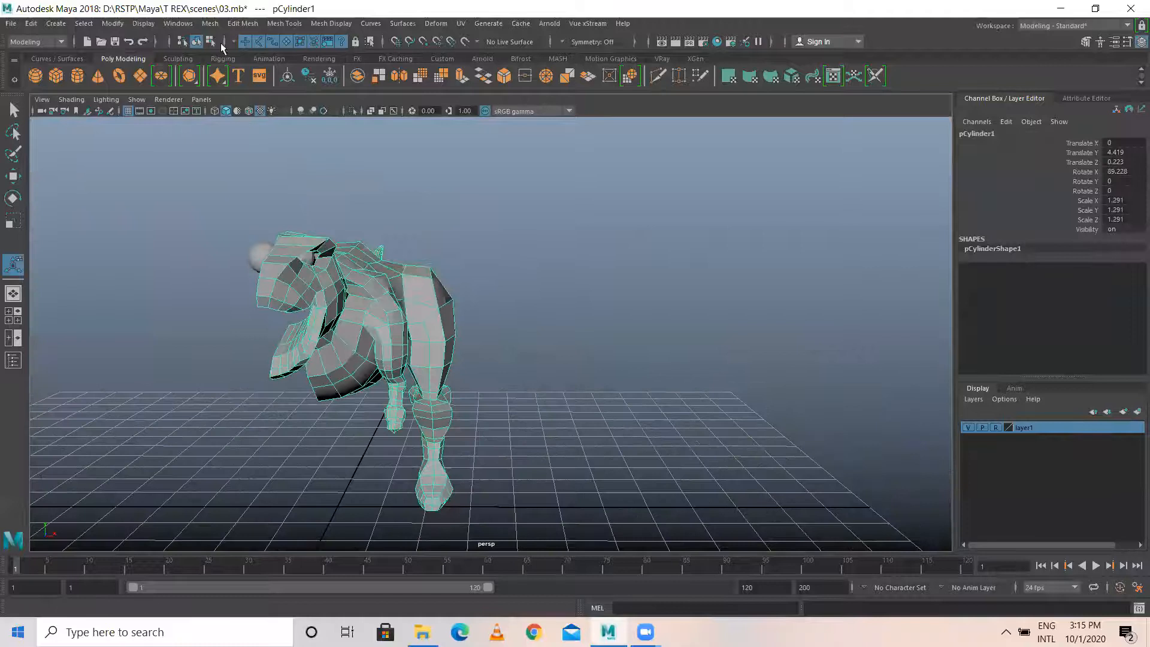
pyautogui.click(210, 24)
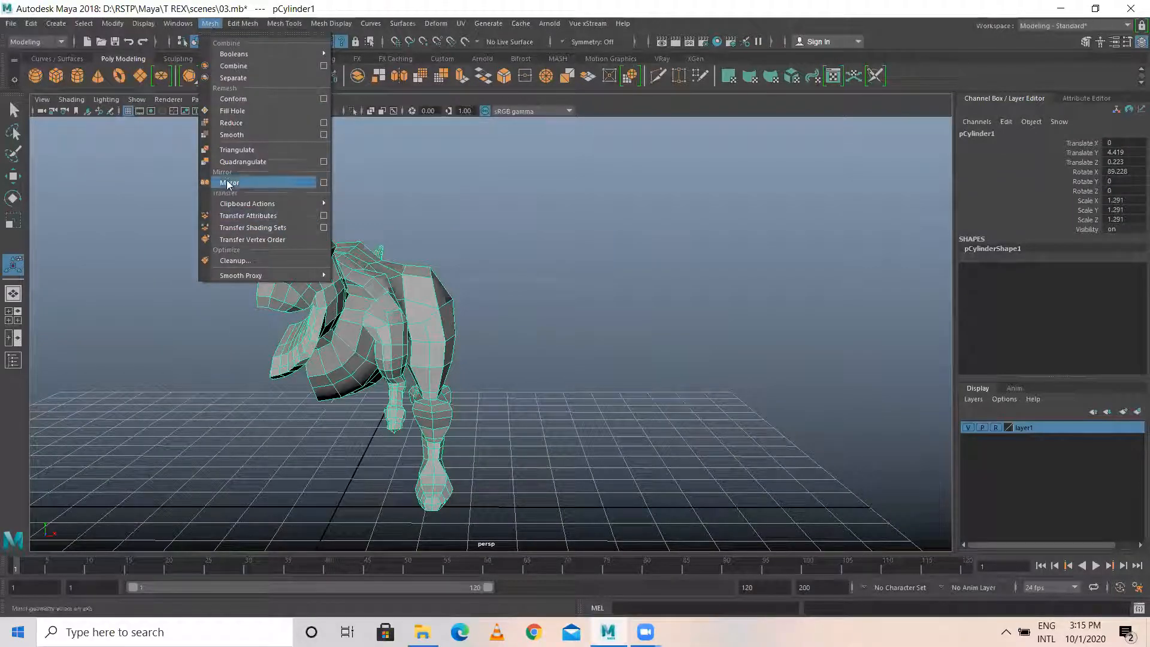
pyautogui.click(324, 183)
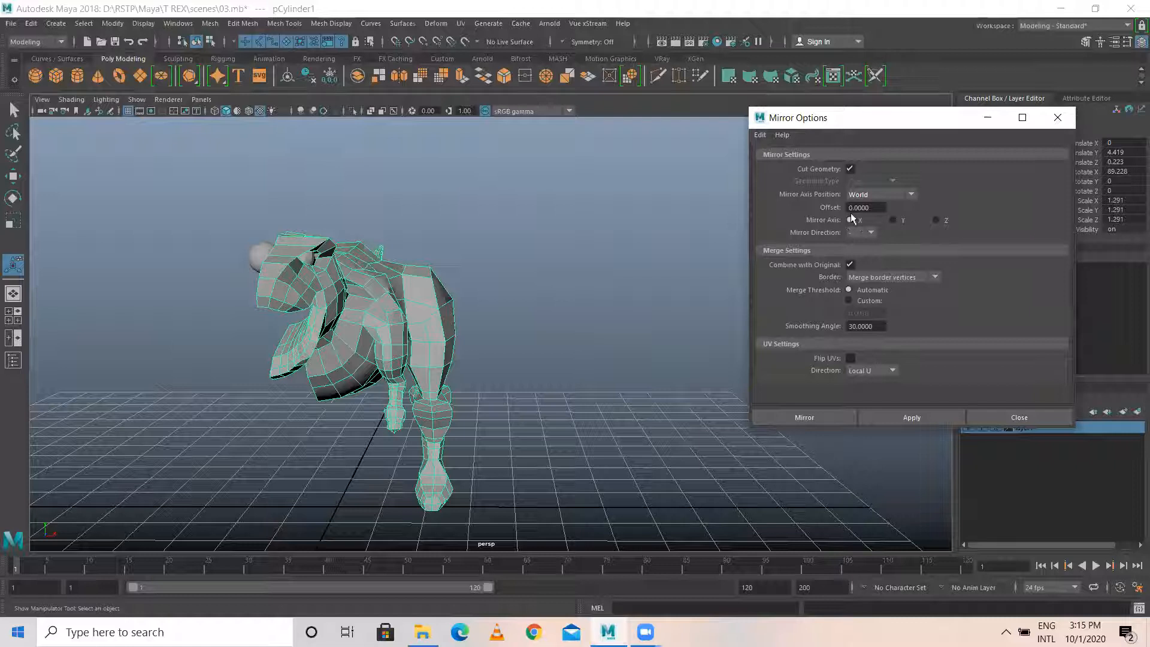
pyautogui.click(804, 418)
pyautogui.keyDown('alt'); pyautogui.moveTo(414, 366); pyautogui.dragTo(537, 309); pyautogui.keyUp('alt')
# Turn on the smooth preview of the mirrored body and inspect the full T. rex.
pyautogui.click(496, 352)
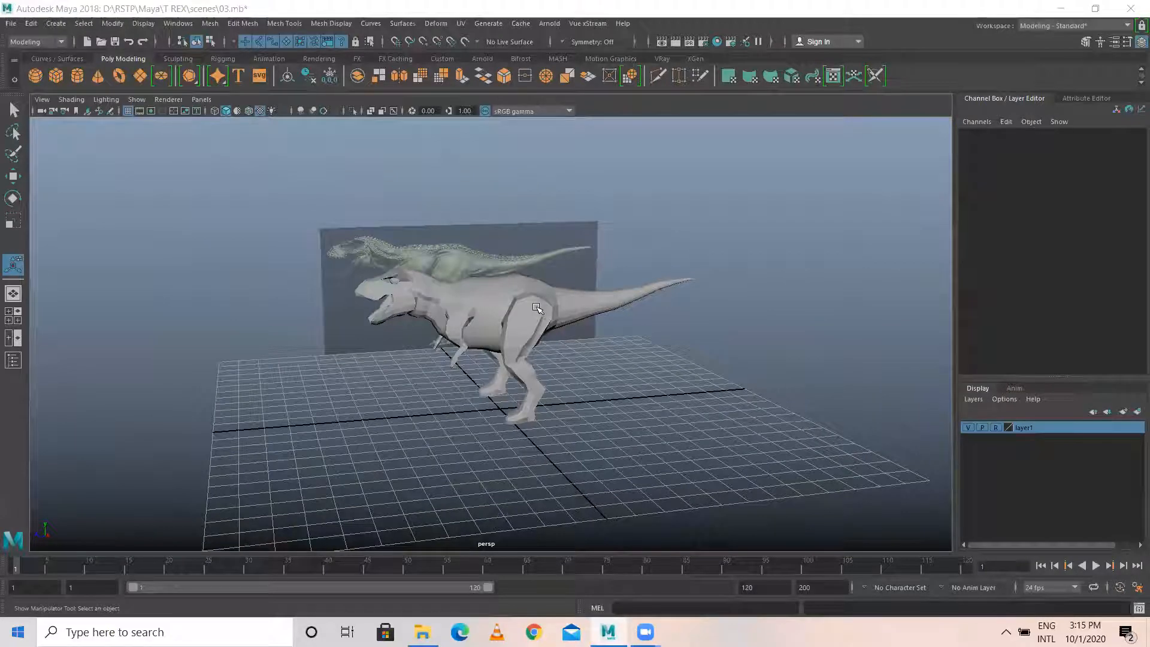
pyautogui.click(537, 309)
pyautogui.press('3')
pyautogui.click(601, 390)
pyautogui.keyDown('alt'); pyautogui.moveTo(482, 346); pyautogui.dragTo(529, 336); pyautogui.keyUp('alt')
pyautogui.scroll(3, 308, 285)
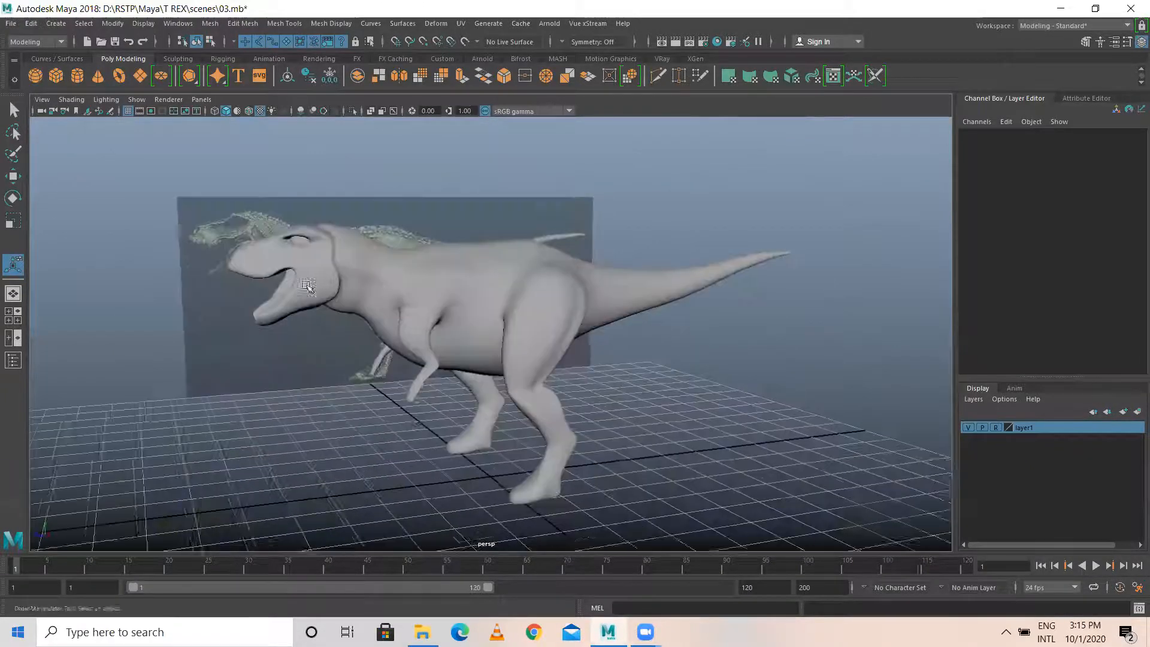
# Compare the faceted body with its smooth preview, leaving the smooth preview on.
pyautogui.keyDown('alt'); pyautogui.moveTo(308, 285); pyautogui.dragTo(366, 276, button='middle'); pyautogui.keyUp('alt')
pyautogui.click(366, 275)
pyautogui.press('1')
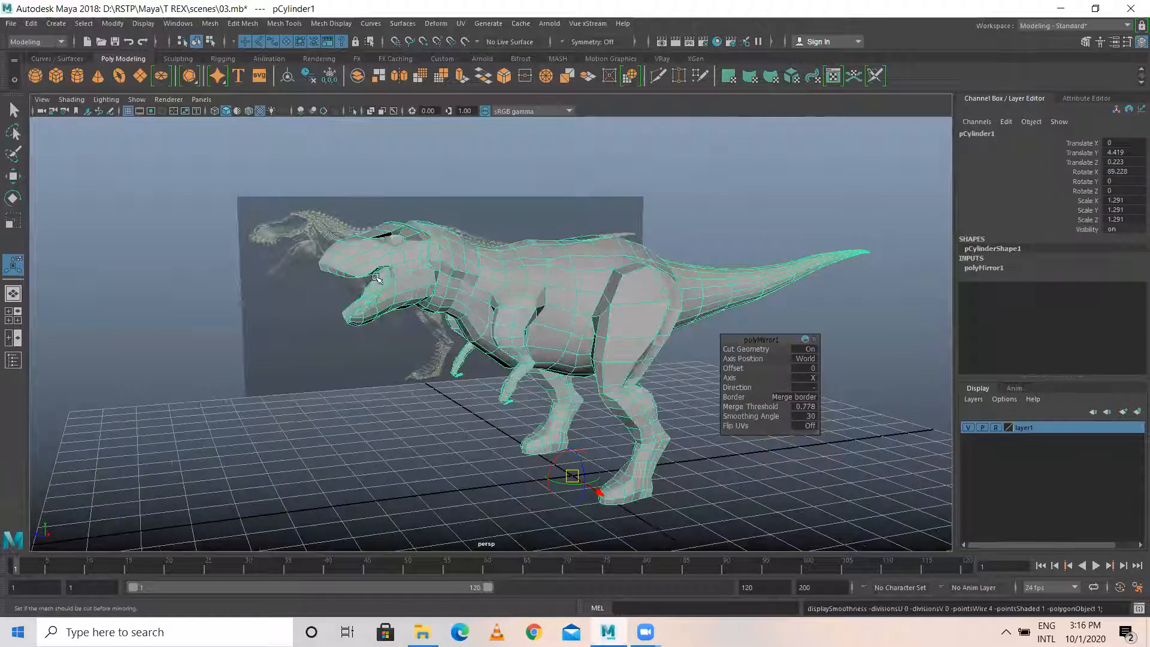
pyautogui.press('3')
pyautogui.click(424, 202)
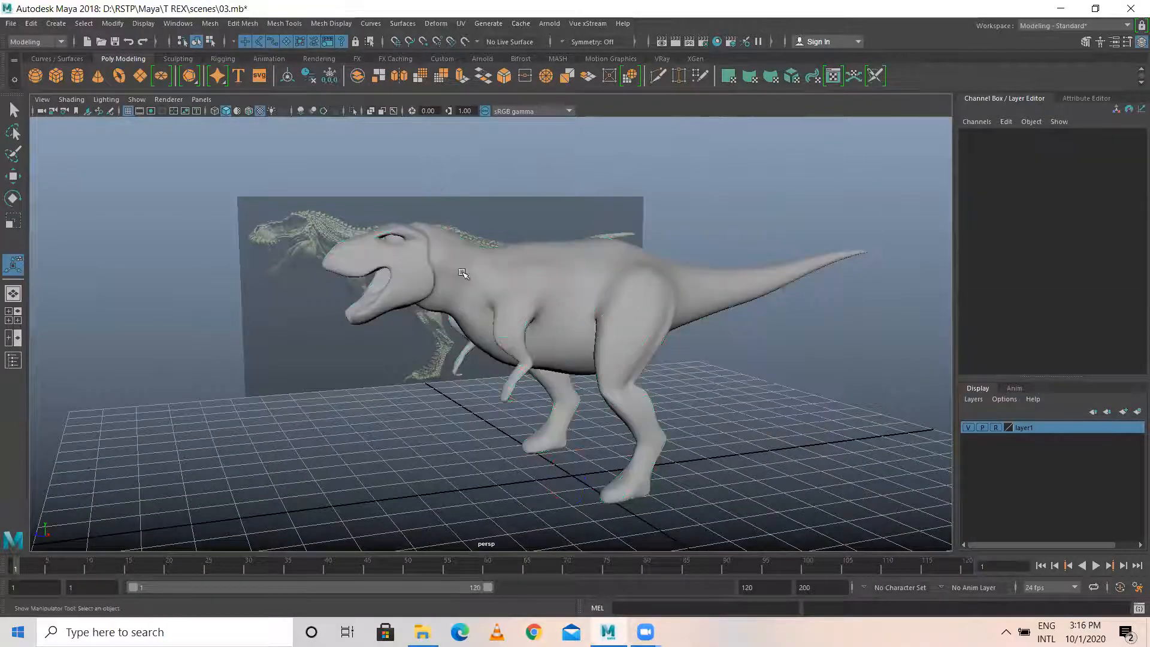
# In the side view, create a polygon cone and move it onto the snout, to about Y 6.19 and Z 4.97.
pyautogui.press('space')
pyautogui.press('space')
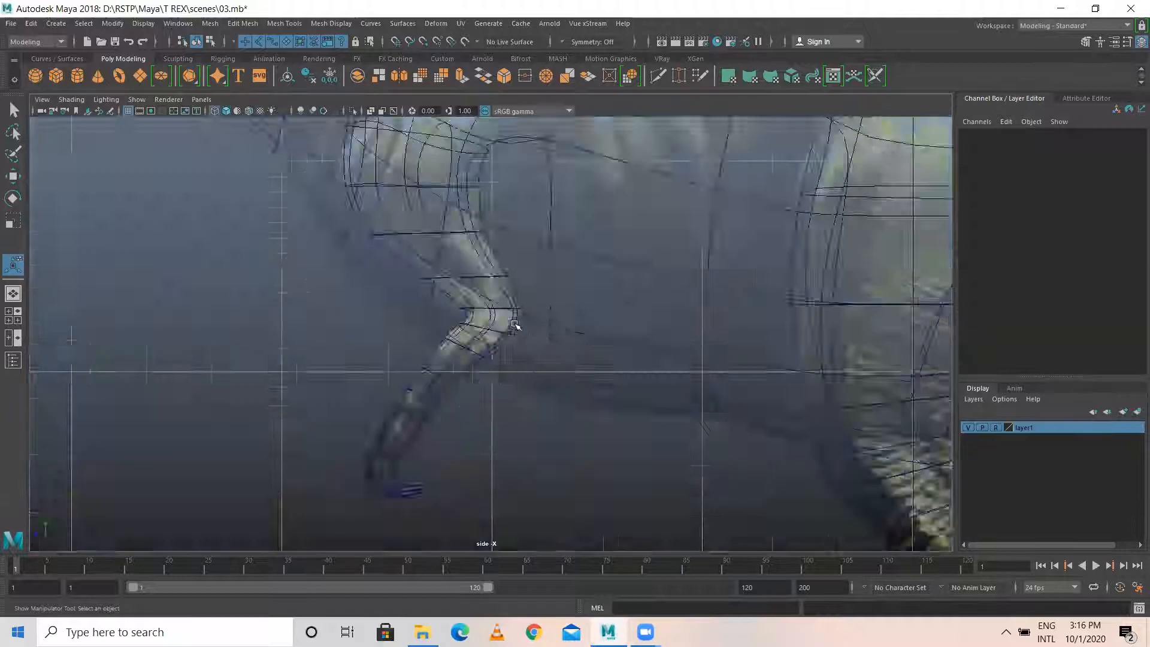
pyautogui.keyDown('alt'); pyautogui.moveTo(517, 326); pyautogui.dragTo(393, 302, button='right'); pyautogui.keyUp('alt')
pyautogui.keyDown('alt'); pyautogui.moveTo(393, 302); pyautogui.dragTo(466, 399, button='middle'); pyautogui.keyUp('alt')
pyautogui.keyDown('alt'); pyautogui.moveTo(696, 393); pyautogui.dragTo(314, 128, button='right'); pyautogui.keyUp('alt')
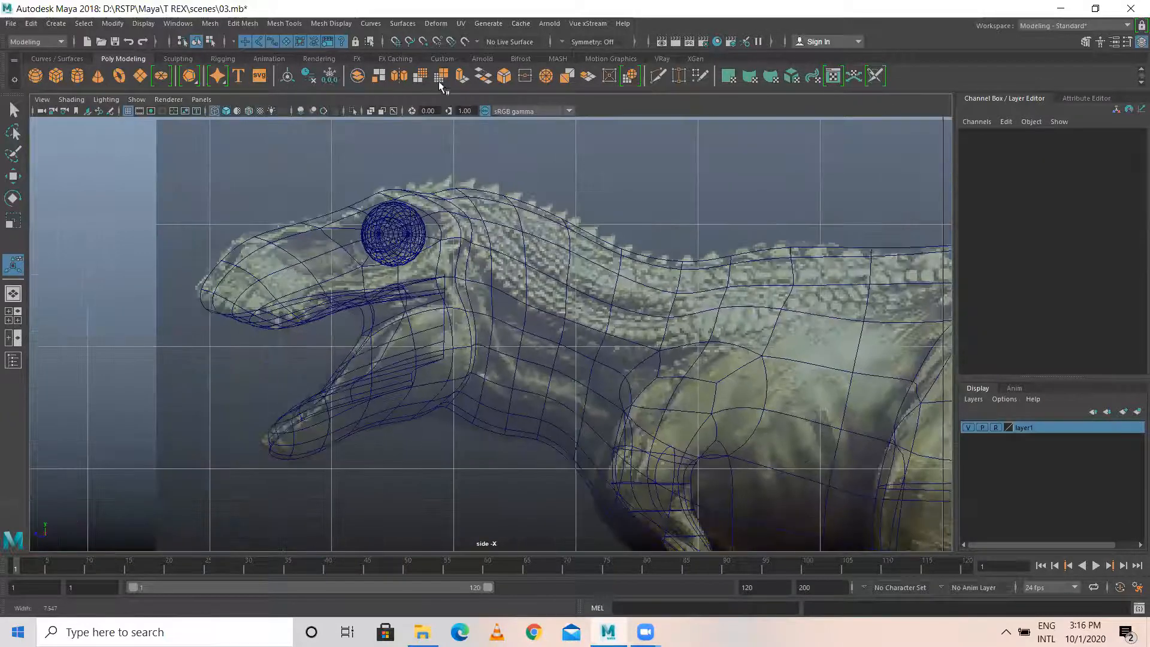
pyautogui.click(99, 79)
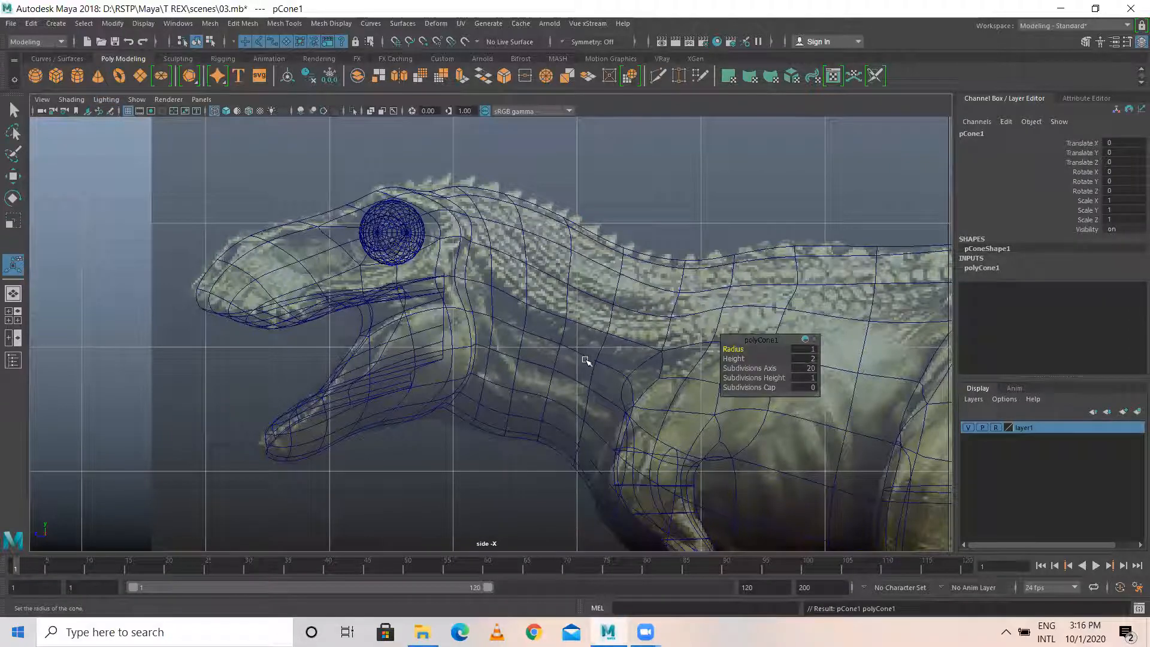
pyautogui.scroll(-8, 586, 360)
pyautogui.press('w')
pyautogui.moveTo(597, 482); pyautogui.dragTo(449, 300)
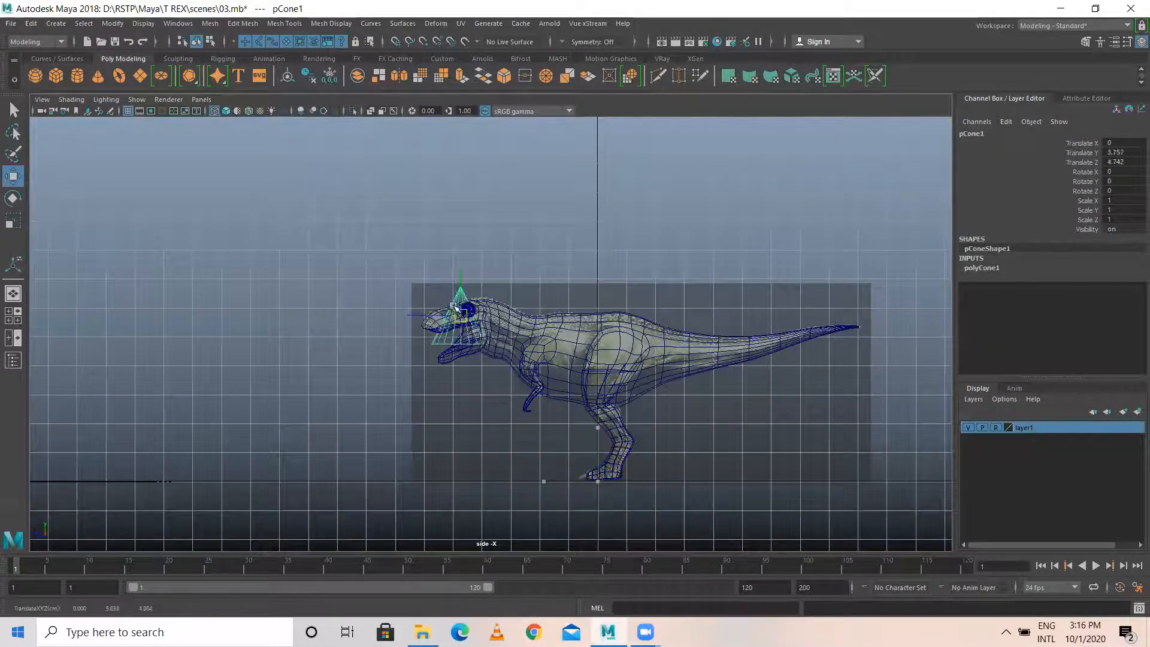
# Scale the cone down to a slim tooth of about 0.059 in X and Z and 0.129 in Y.
pyautogui.scroll(5, 448, 299)
pyautogui.press('r')
pyautogui.scroll(3, 376, 297)
pyautogui.moveTo(344, 209); pyautogui.dragTo(175, 197)
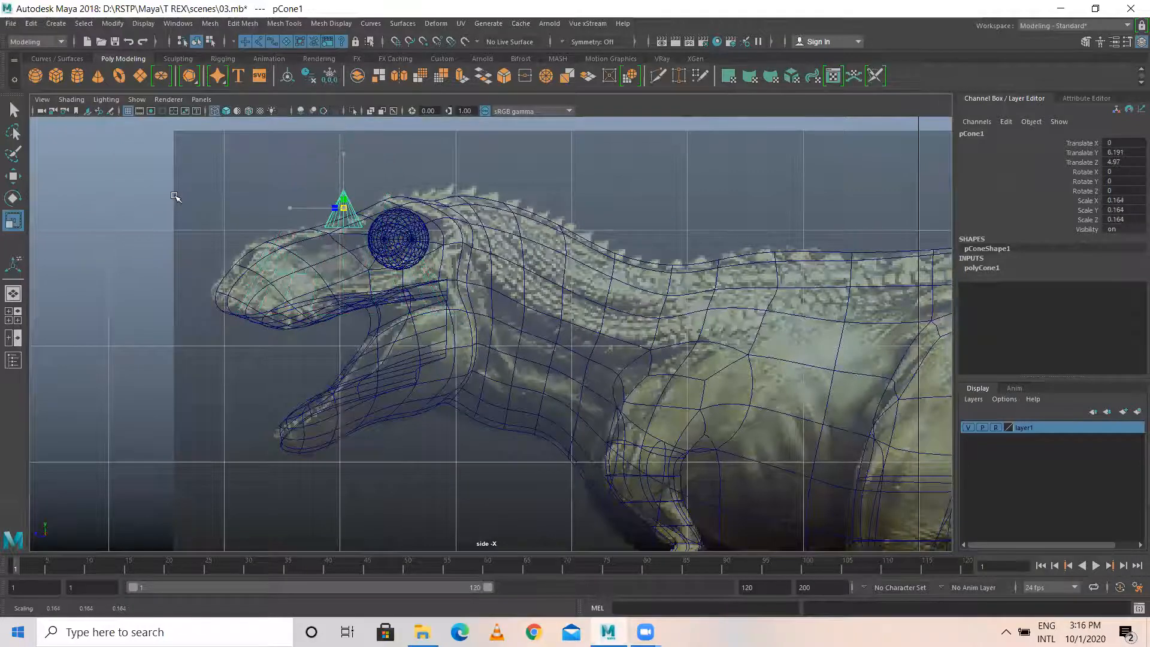
pyautogui.moveTo(345, 157); pyautogui.dragTo(345, 117)
pyautogui.moveTo(344, 207); pyautogui.dragTo(323, 206)
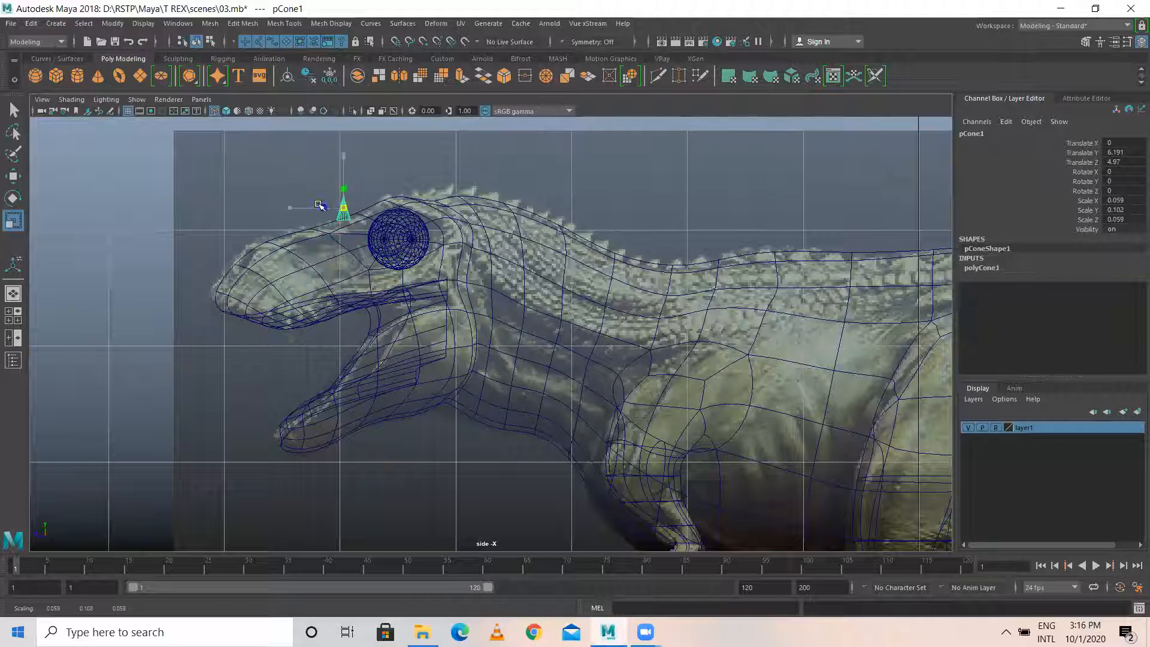
pyautogui.moveTo(346, 161); pyautogui.dragTo(344, 142)
# Rotate the cone to about -186 degrees in X and place it under the upper jaw's front, about Y 5.07, Z 5.44.
pyautogui.press('w')
pyautogui.moveTo(342, 205); pyautogui.dragTo(290, 325)
pyautogui.press('e')
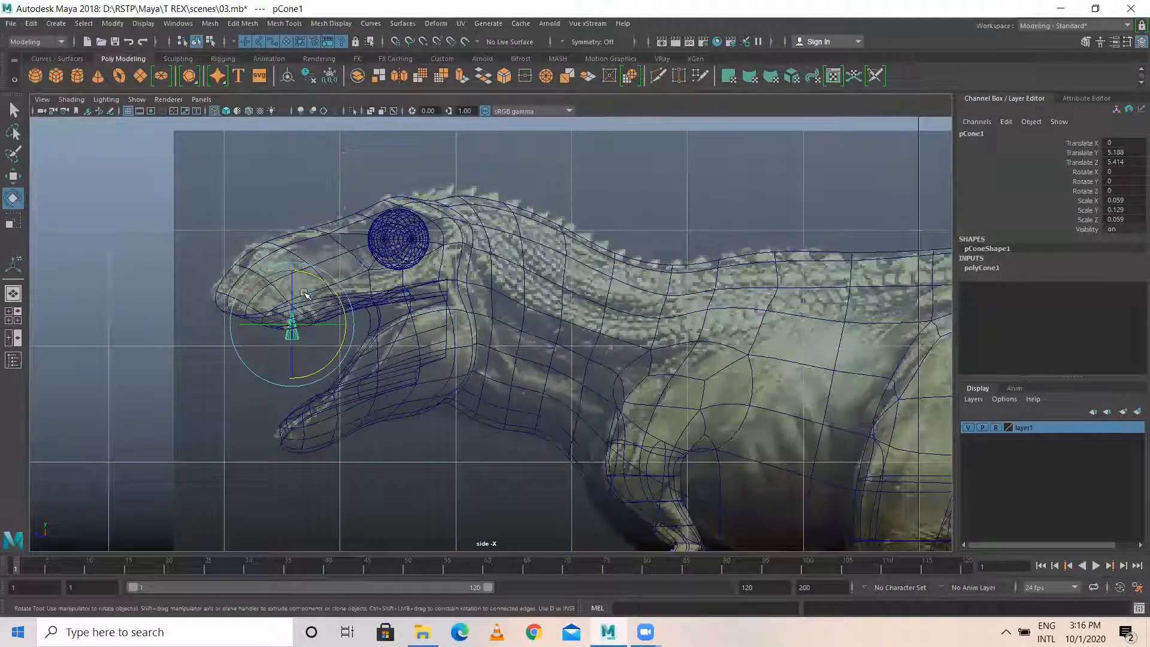
pyautogui.moveTo(315, 280); pyautogui.dragTo(264, 390)
pyautogui.press('w')
pyautogui.moveTo(290, 323); pyautogui.dragTo(289, 337)
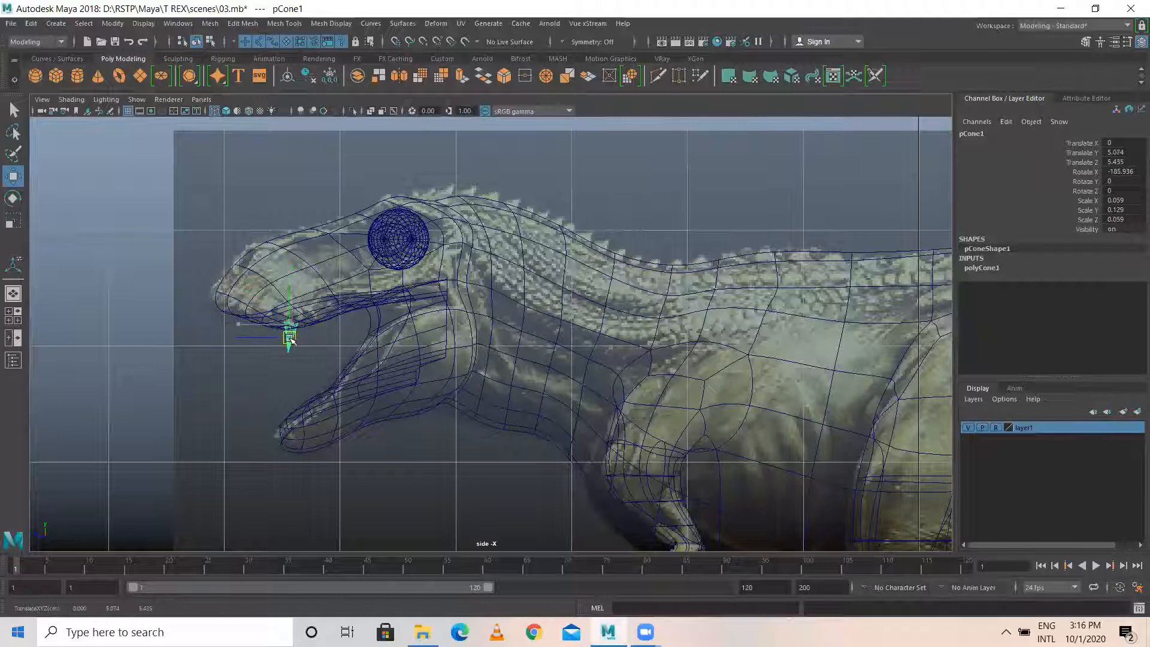
# In the front view, move the tooth cone sideways to about X 0.431, and check its placement on the jaw in perspective.
pyautogui.press('space')
pyautogui.press('space')
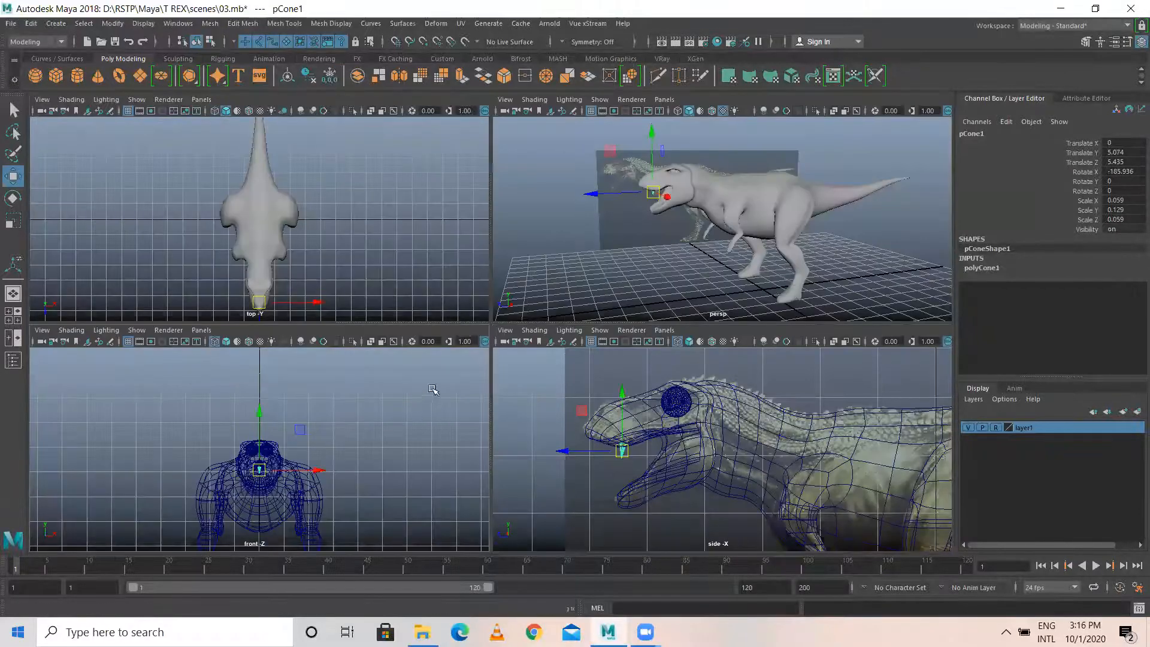
pyautogui.press('space')
pyautogui.moveTo(553, 393); pyautogui.dragTo(590, 393)
pyautogui.press('space')
pyautogui.press('space')
pyautogui.scroll(5, 489, 281)
pyautogui.keyDown('alt'); pyautogui.moveTo(234, 254); pyautogui.dragTo(398, 239); pyautogui.keyUp('alt')
pyautogui.keyDown('alt'); pyautogui.moveTo(397, 239); pyautogui.dragTo(383, 275, button='middle'); pyautogui.keyUp('alt')
pyautogui.keyDown('alt'); pyautogui.moveTo(347, 252); pyautogui.dragTo(256, 257); pyautogui.keyUp('alt')
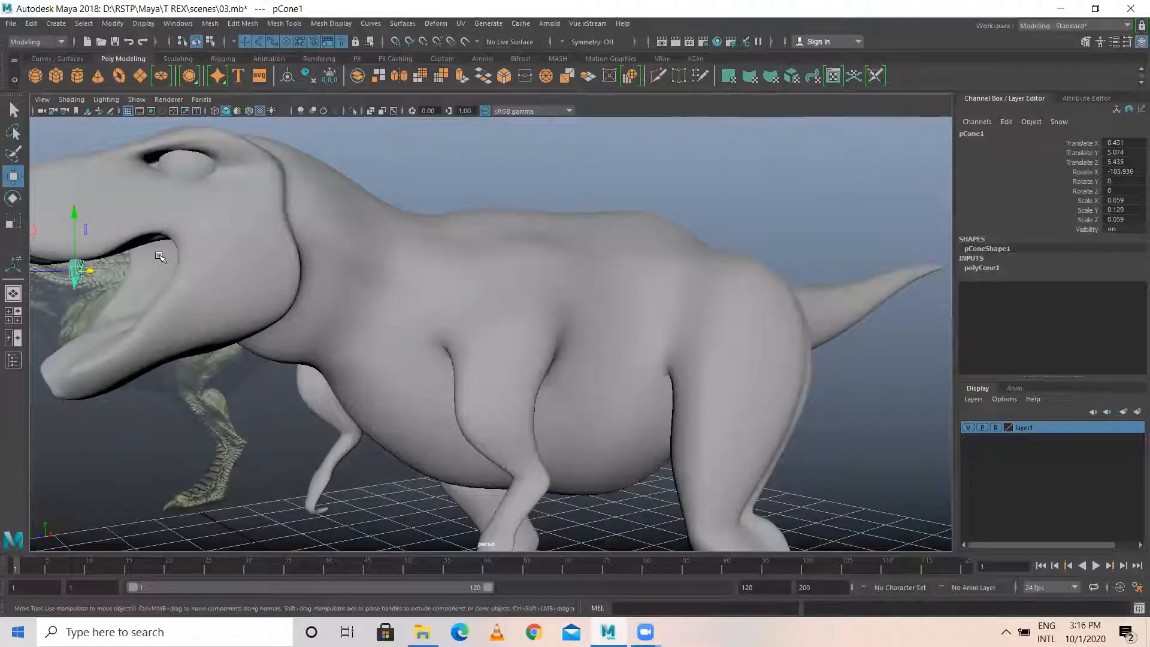
# Enlarge the tooth cone to about 0.084 in X and Z and 0.181 in Y, and shift it inward to about X 0.41.
pyautogui.press('r')
pyautogui.moveTo(76, 272); pyautogui.dragTo(300, 271)
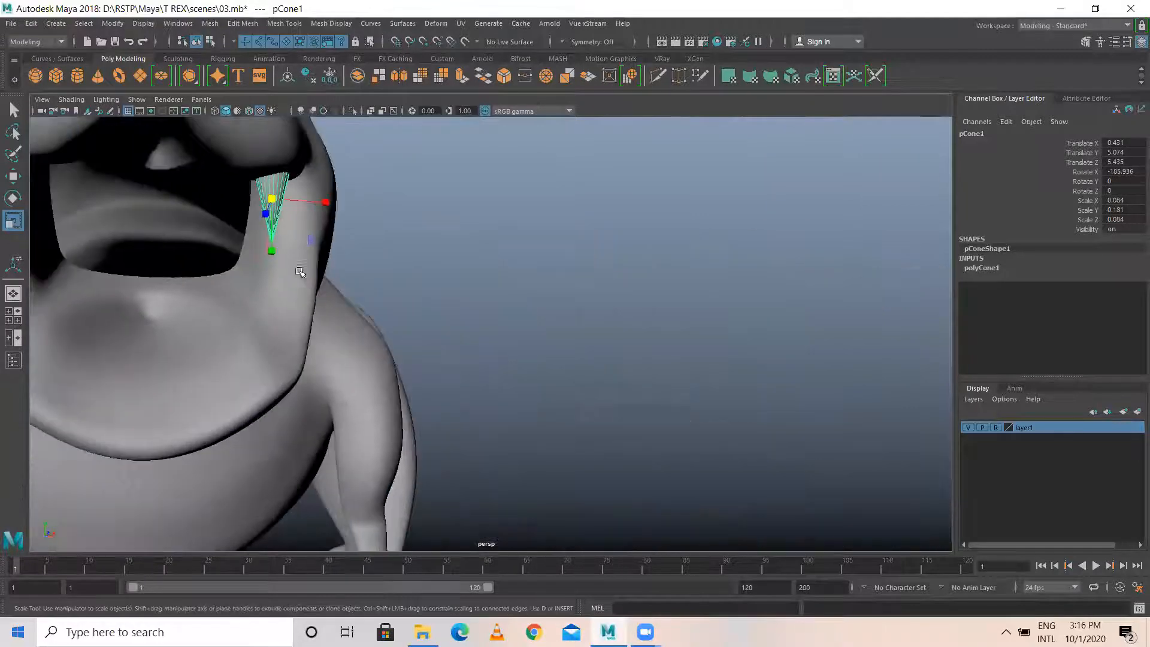
pyautogui.press('w')
pyautogui.moveTo(329, 202); pyautogui.dragTo(569, 300)
# Rotate the tooth to about -170.4 degrees in X and move it sideways to about X 0.389.
pyautogui.press('e')
pyautogui.moveTo(421, 257); pyautogui.dragTo(404, 264)
pyautogui.press('w')
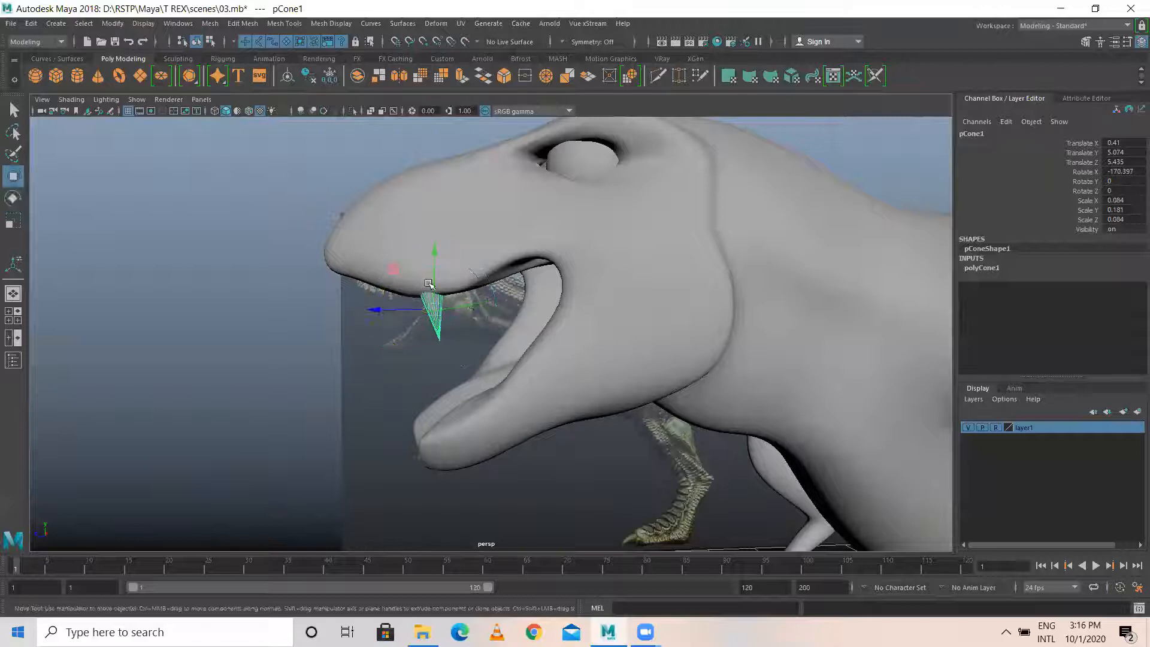
pyautogui.keyDown('alt'); pyautogui.moveTo(409, 328); pyautogui.dragTo(543, 334); pyautogui.keyUp('alt')
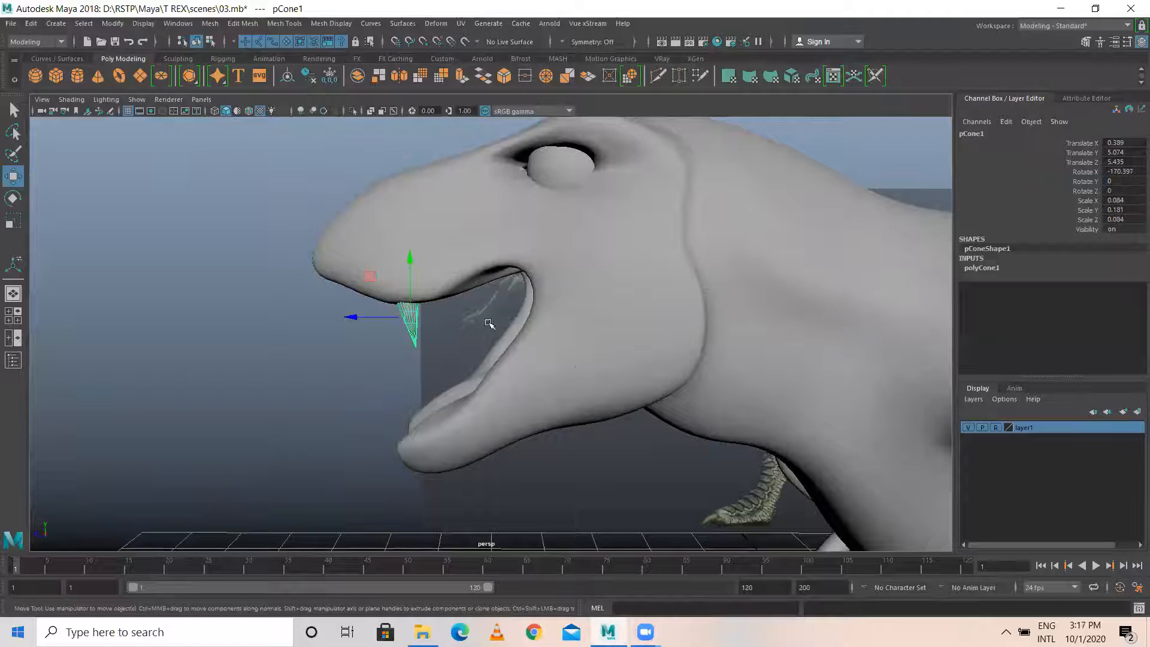
# In the side view, duplicate the tooth and place the copy behind it, at about Y 5.147, Z 5.197.
pyautogui.press('space')
pyautogui.press('space')
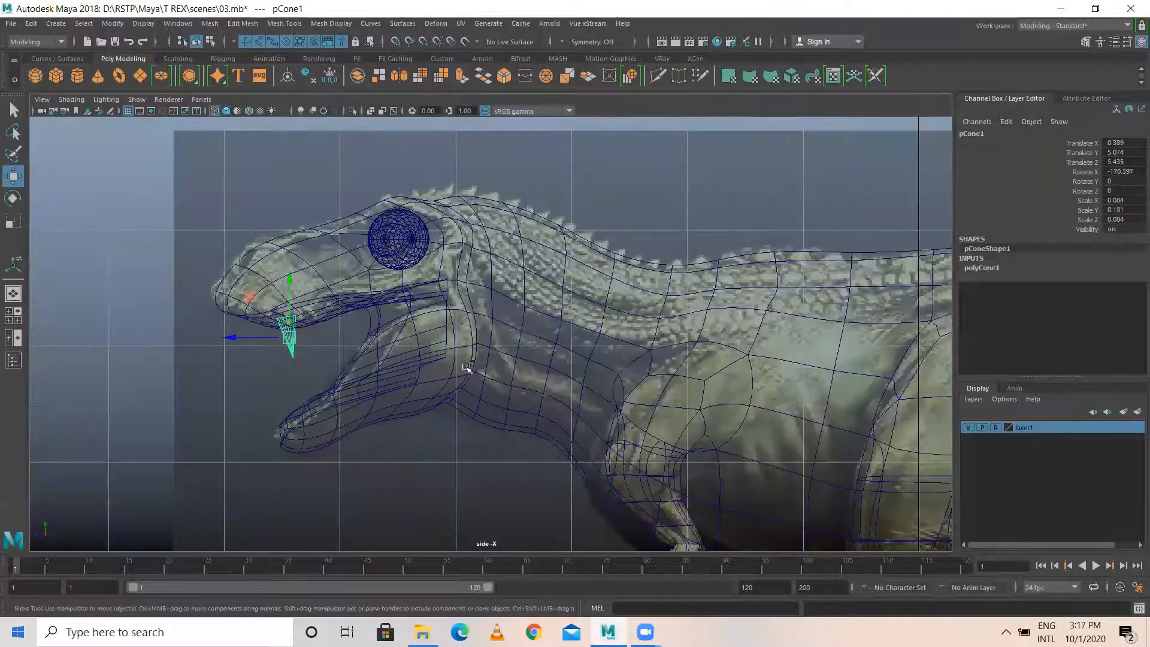
pyautogui.hotkey('ctrl', 'd')
pyautogui.moveTo(239, 341); pyautogui.dragTo(259, 336)
pyautogui.moveTo(318, 283); pyautogui.dragTo(316, 273)
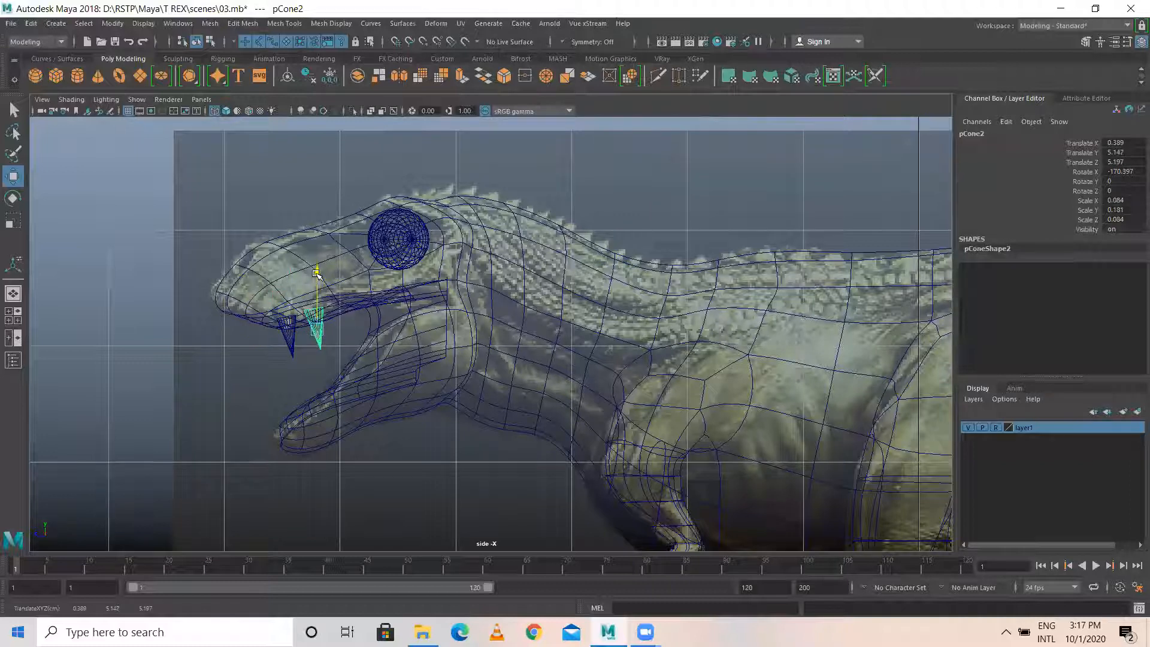
# Duplicate a third tooth farther back at about Y 5.235, Z 4.959, scaled to 0.065 in X and Z and 0.142 in Y.
pyautogui.hotkey('ctrl', 'd')
pyautogui.moveTo(283, 328); pyautogui.dragTo(311, 325)
pyautogui.moveTo(354, 275); pyautogui.dragTo(353, 266)
pyautogui.moveTo(304, 319); pyautogui.dragTo(342, 317)
pyautogui.press('r')
pyautogui.press('w')
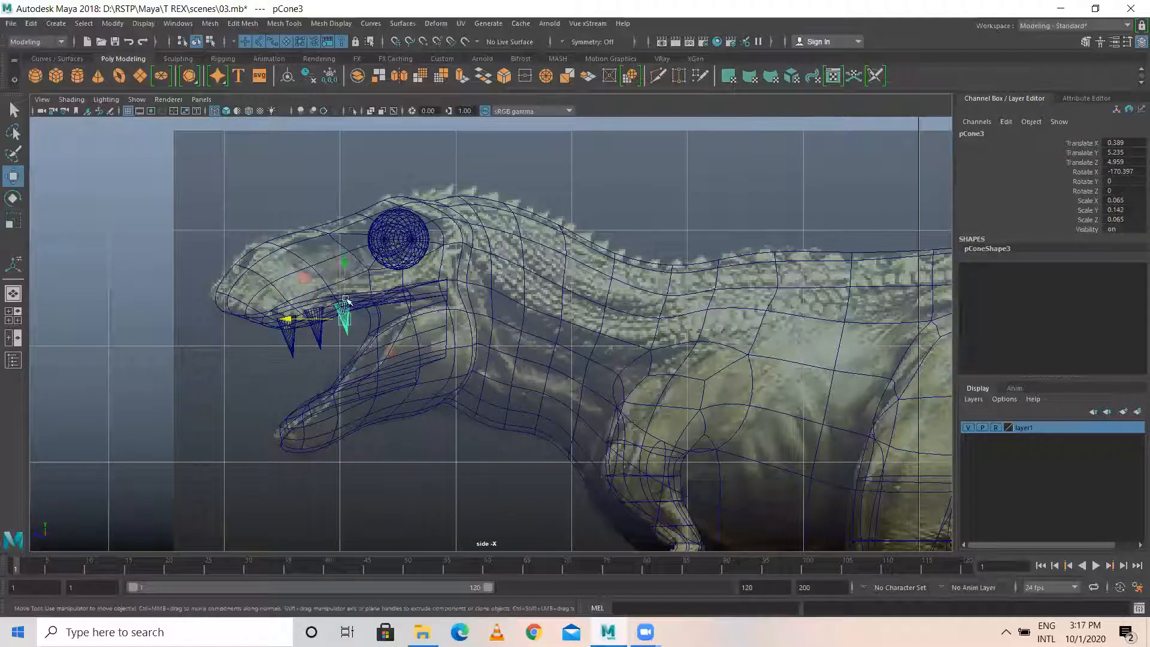
# Enlarge the middle tooth of the three to about 0.095 in X and Z and 0.204 in Y.
pyautogui.click(320, 338)
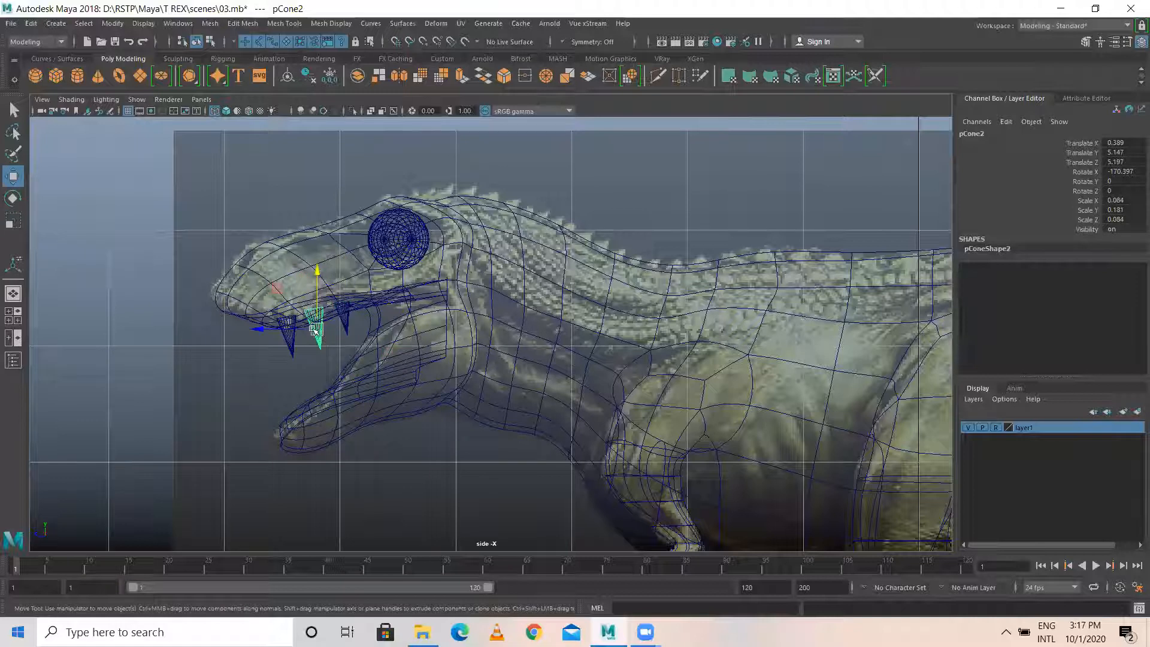
pyautogui.press('r')
pyautogui.moveTo(317, 329); pyautogui.dragTo(321, 329)
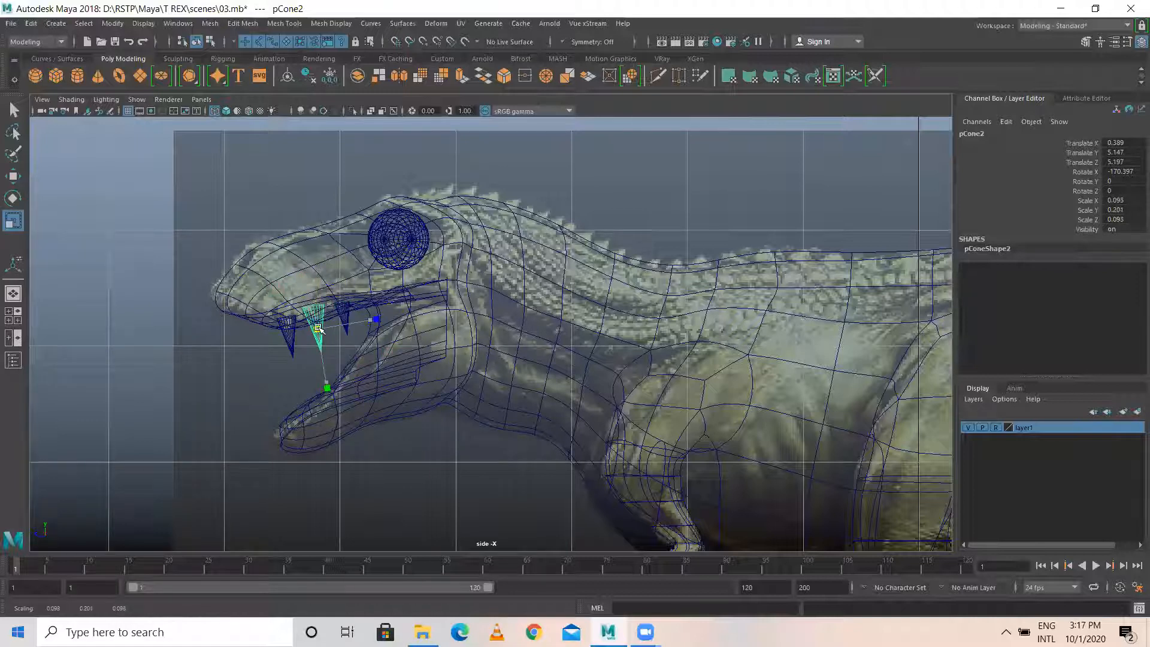
# Duplicate the front tooth and move the copy toward the snout tip, to about Z 5.66.
pyautogui.click(291, 343)
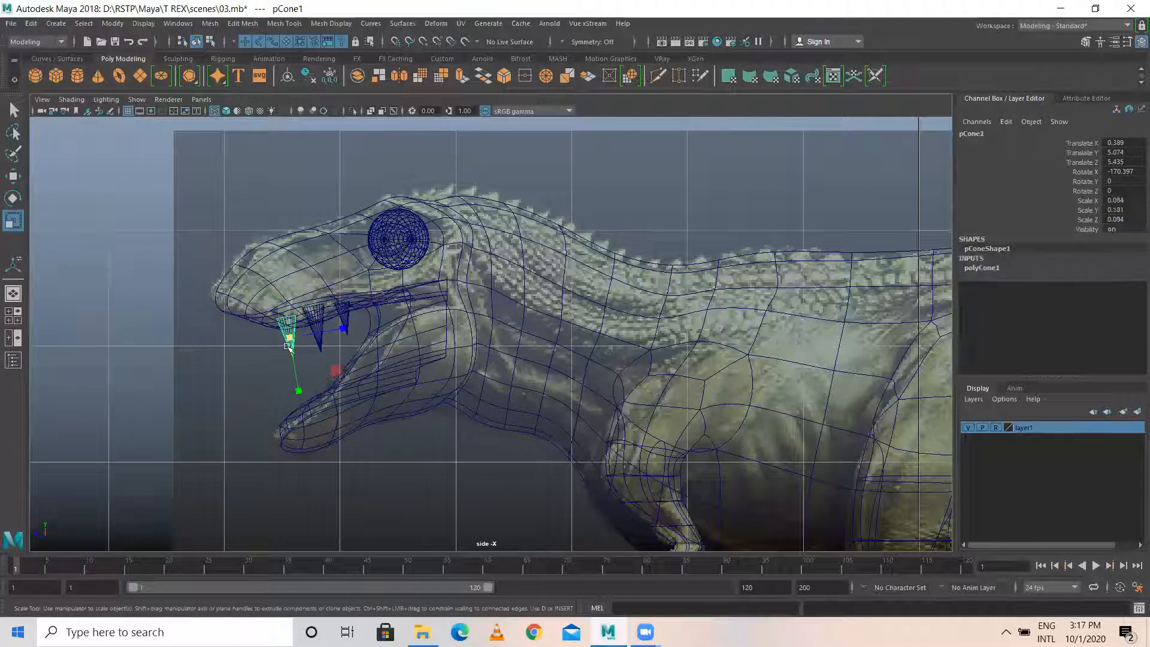
pyautogui.hotkey('ctrl', 'd')
pyautogui.press('w')
pyautogui.moveTo(273, 339); pyautogui.dragTo(246, 339)
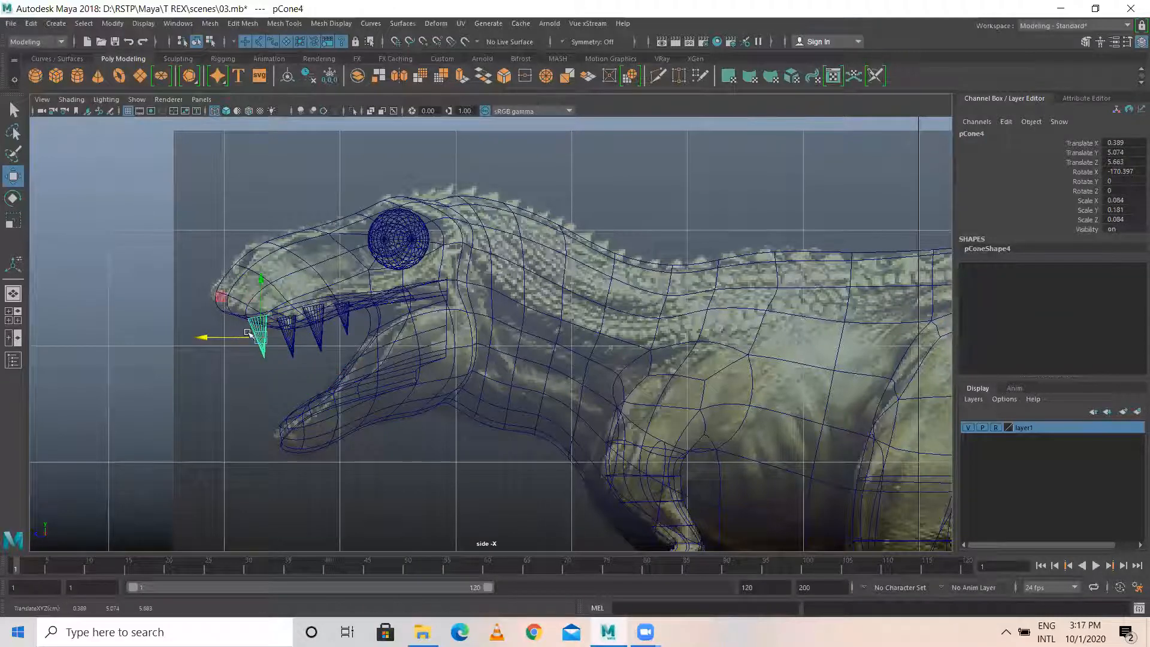
# Rotate the new front tooth to about -184.6 degrees in X and scale it to 0.068, 0.148, 0.068 at about Y 5.116, Z 5.678.
pyautogui.press('e')
pyautogui.moveTo(287, 289); pyautogui.dragTo(262, 276)
pyautogui.press('w')
pyautogui.moveTo(207, 332); pyautogui.dragTo(256, 335)
pyautogui.press('r')
pyautogui.press('w')
# In perspective, move the front tooth inward along the jaw edge to about X 0.31.
pyautogui.press('space')
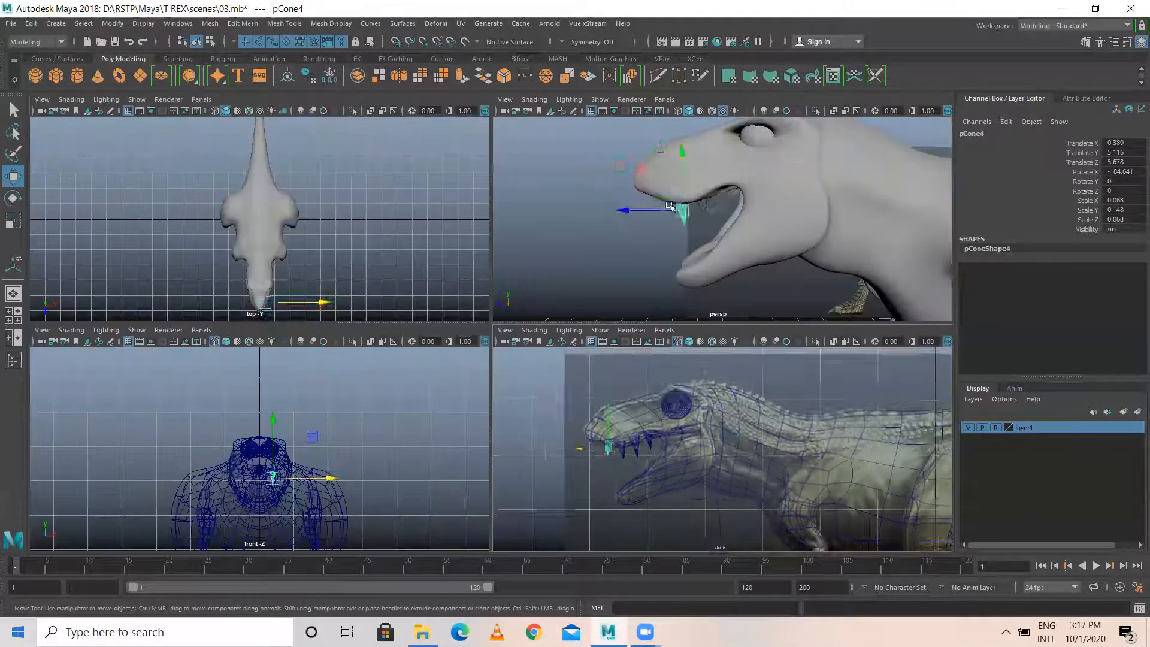
pyautogui.press('space')
pyautogui.keyDown('alt'); pyautogui.moveTo(670, 239); pyautogui.dragTo(468, 270); pyautogui.keyUp('alt')
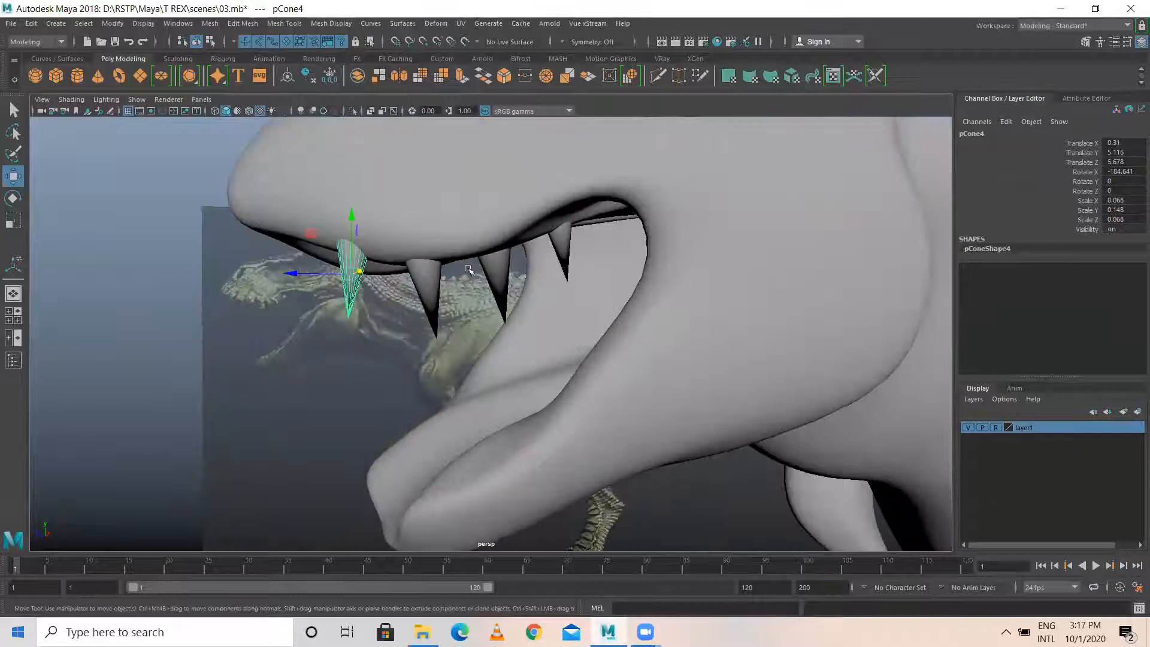
# In the side view, duplicate the front tooth into the gap behind it, at about Y 5.133, Z 5.573, scaled to 0.043, 0.092, 0.043.
pyautogui.press('space')
pyautogui.press('space')
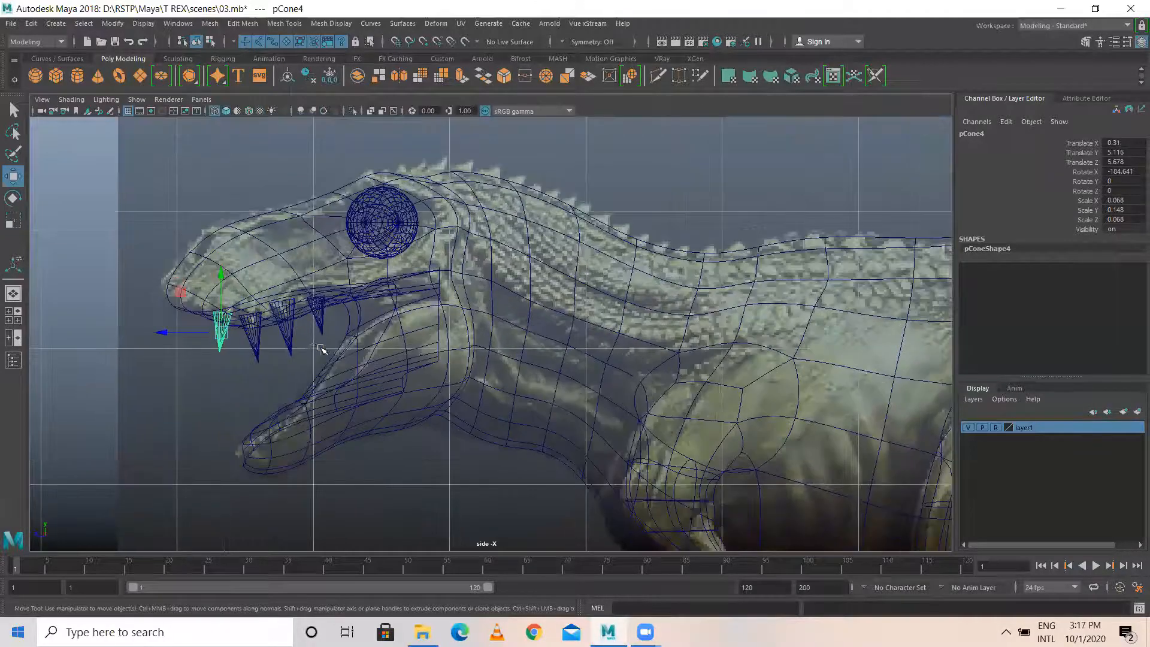
pyautogui.hotkey('ctrl', 'd')
pyautogui.moveTo(181, 332); pyautogui.dragTo(235, 286)
pyautogui.press('r')
pyautogui.press('w')
# Duplicate the large tooth behind the small one and move the copy into the next gap, at about Y 5.107, Z 5.314.
pyautogui.click(262, 333)
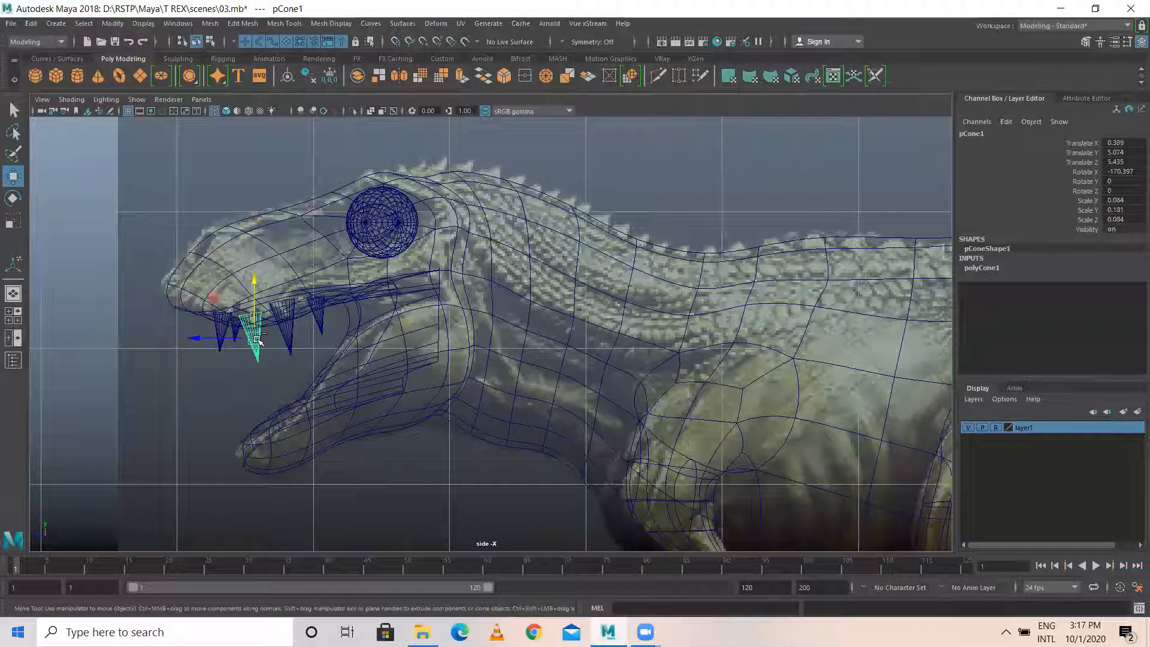
pyautogui.press('f')
pyautogui.hotkey('ctrl', 'd')
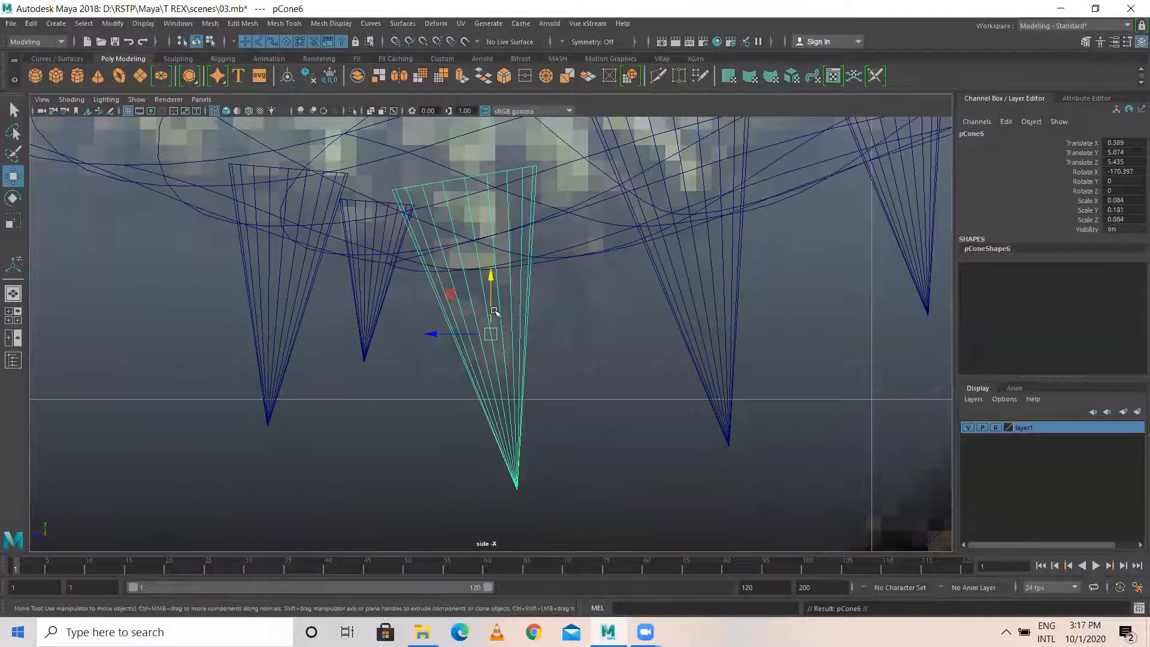
pyautogui.scroll(-5, 494, 312)
pyautogui.scroll(3, 507, 320)
pyautogui.moveTo(437, 333); pyautogui.dragTo(448, 332)
pyautogui.moveTo(500, 277); pyautogui.dragTo(501, 273)
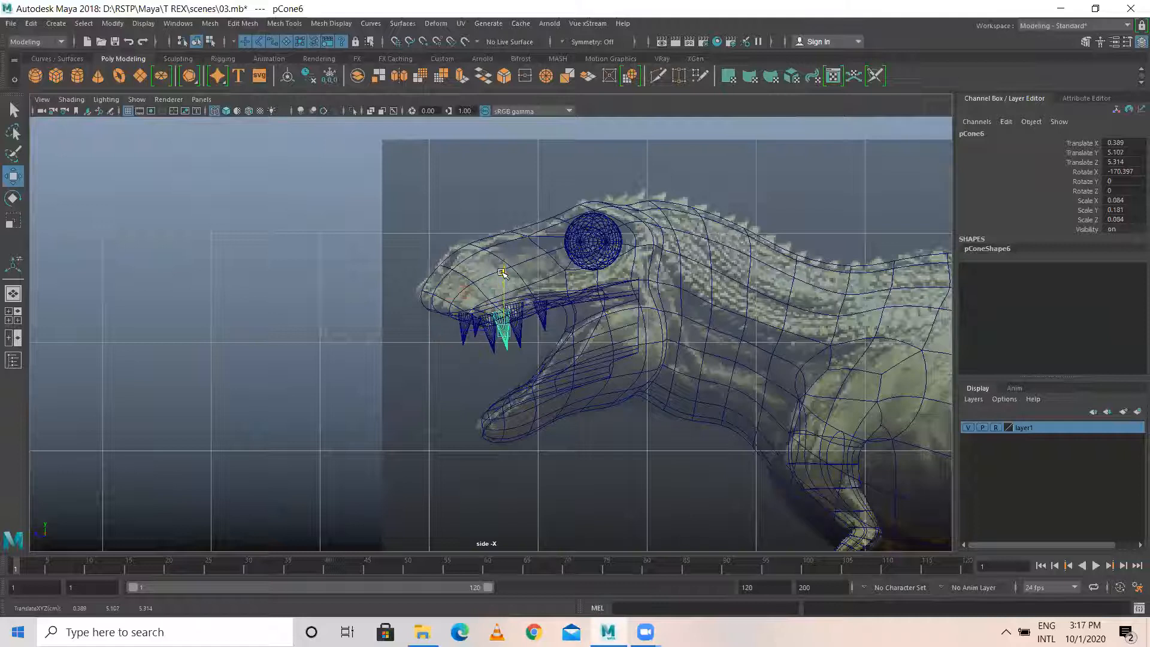
# Shrink the new gap tooth to about 0.057, 0.122, 0.057 and raise it to about Y 5.13.
pyautogui.press('r')
pyautogui.moveTo(503, 328); pyautogui.dragTo(496, 328)
pyautogui.press('w')
pyautogui.moveTo(506, 283); pyautogui.dragTo(504, 275)
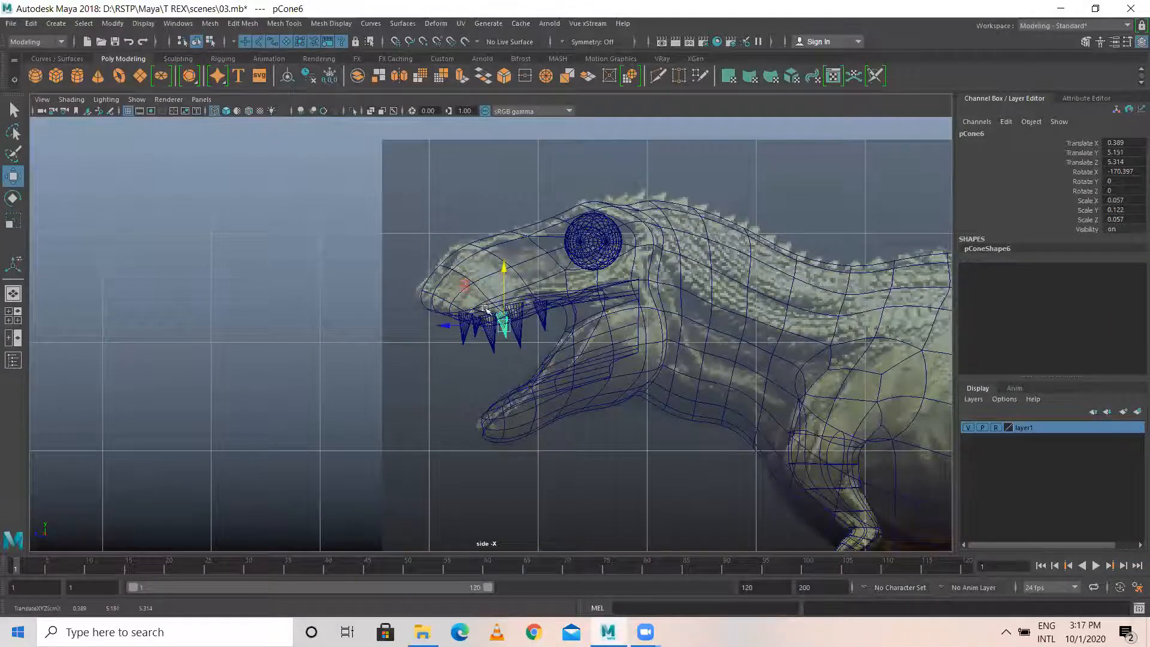
# Duplicate the frontmost tooth toward the snout tip at about Y 5.165, Z 5.849, scaled to 0.052 in X and Z and 0.113 in Y.
pyautogui.click(468, 339)
pyautogui.click(464, 335)
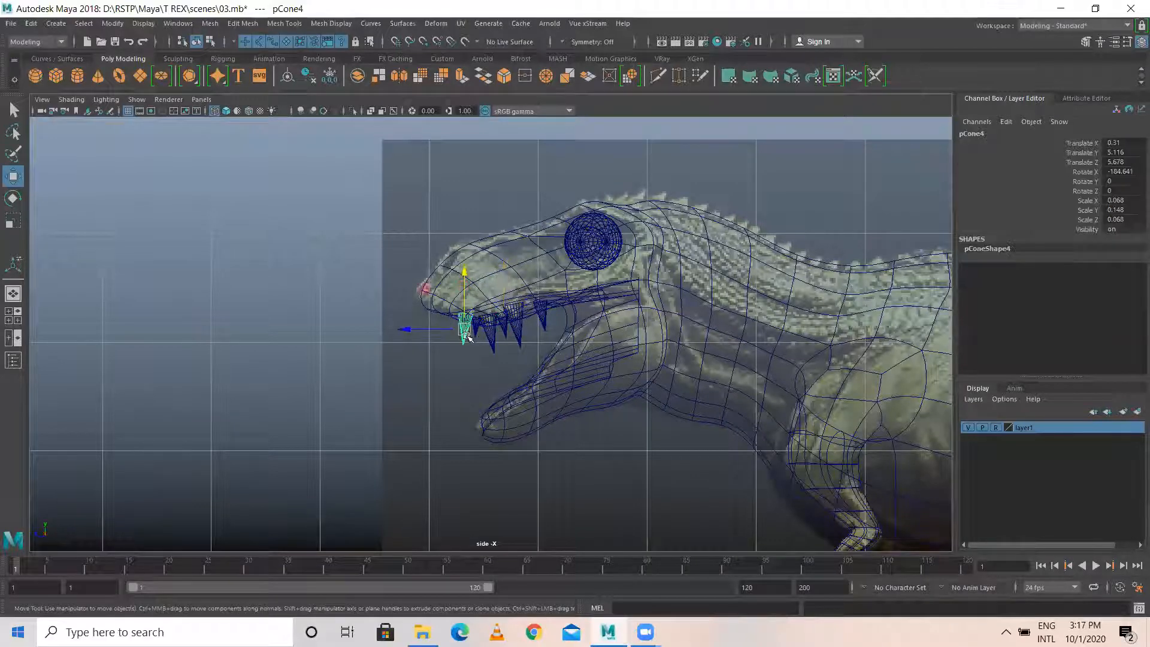
pyautogui.moveTo(437, 328)
pyautogui.mouseDown()
pyautogui.moveTo(419, 326)
pyautogui.moveTo(447, 290)
pyautogui.moveTo(445, 323)
pyautogui.mouseUp()
pyautogui.press('r')
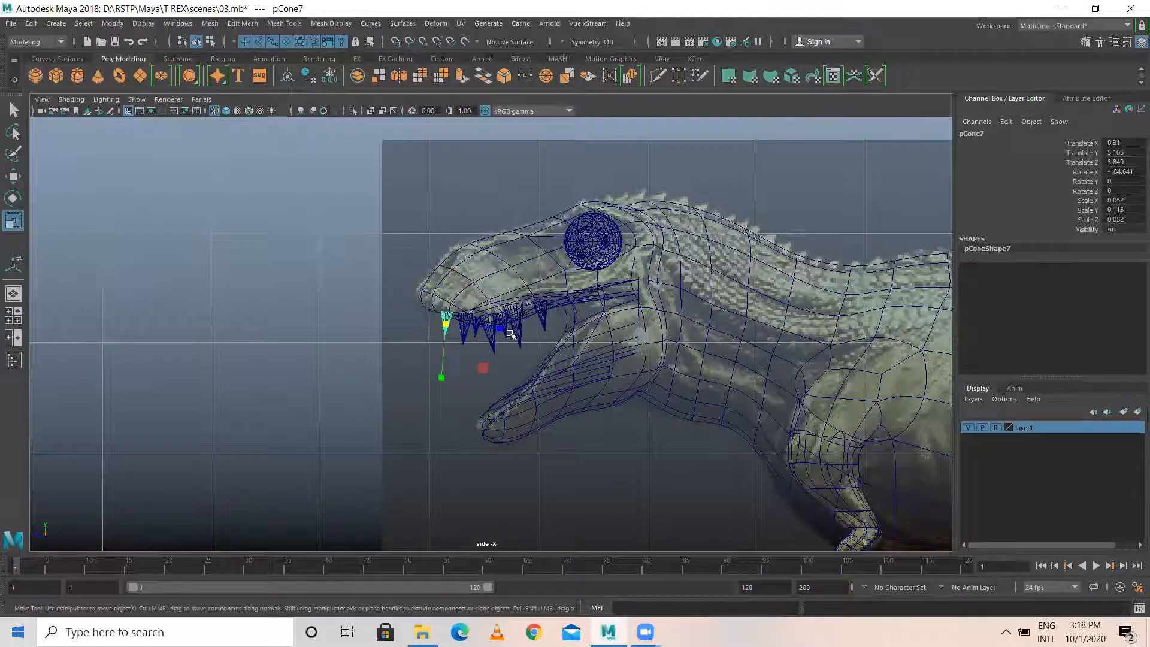
pyautogui.press('w')
# In perspective, fit the snout-tip tooth under the upper jaw at about X 0.173, Y 5.181, Z 5.787.
pyautogui.press('space')
pyautogui.press('space')
pyautogui.keyDown('alt'); pyautogui.moveTo(472, 284); pyautogui.dragTo(563, 270); pyautogui.keyUp('alt')
pyautogui.moveTo(737, 221); pyautogui.dragTo(683, 224)
pyautogui.keyDown('alt'); pyautogui.moveTo(683, 223); pyautogui.dragTo(361, 201); pyautogui.keyUp('alt')
pyautogui.moveTo(381, 252); pyautogui.dragTo(398, 311)
pyautogui.moveTo(299, 313); pyautogui.dragTo(321, 317)
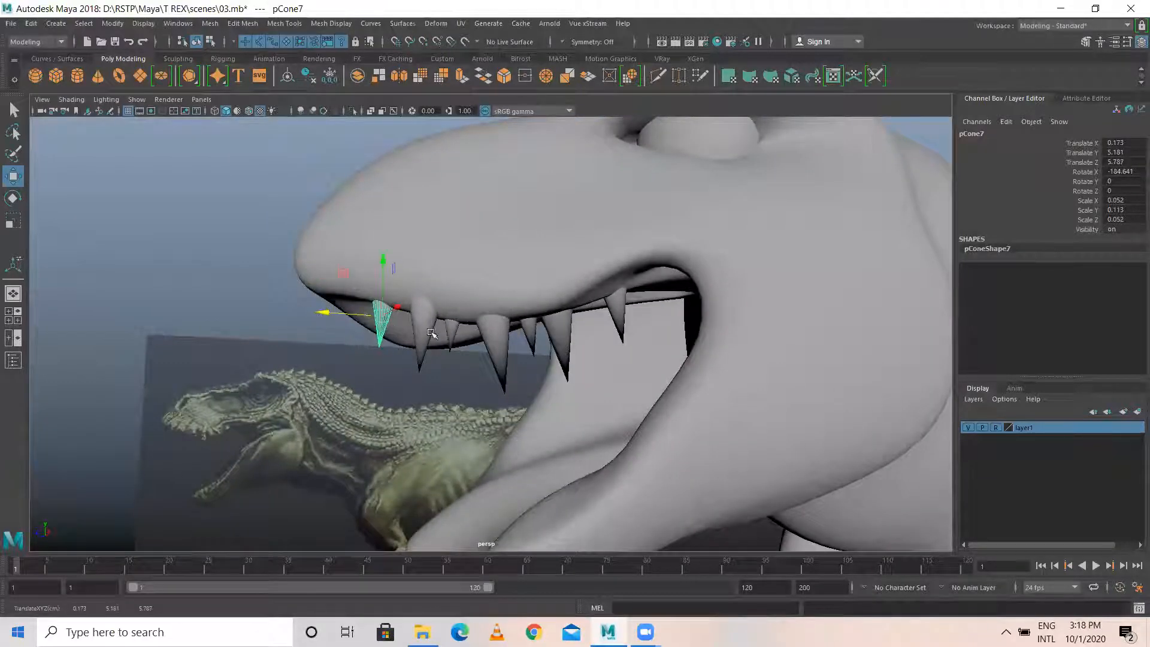
# Move the two small gap teeth out to the jaw edge, at about X 0.38, Y 5.104 and X 0.423, Y 5.13.
pyautogui.keyDown('alt'); pyautogui.moveTo(431, 334); pyautogui.dragTo(549, 318); pyautogui.keyUp('alt')
pyautogui.moveTo(650, 269); pyautogui.dragTo(552, 322)
pyautogui.click(373, 352)
pyautogui.keyDown('alt'); pyautogui.moveTo(380, 361); pyautogui.dragTo(309, 298); pyautogui.keyUp('alt')
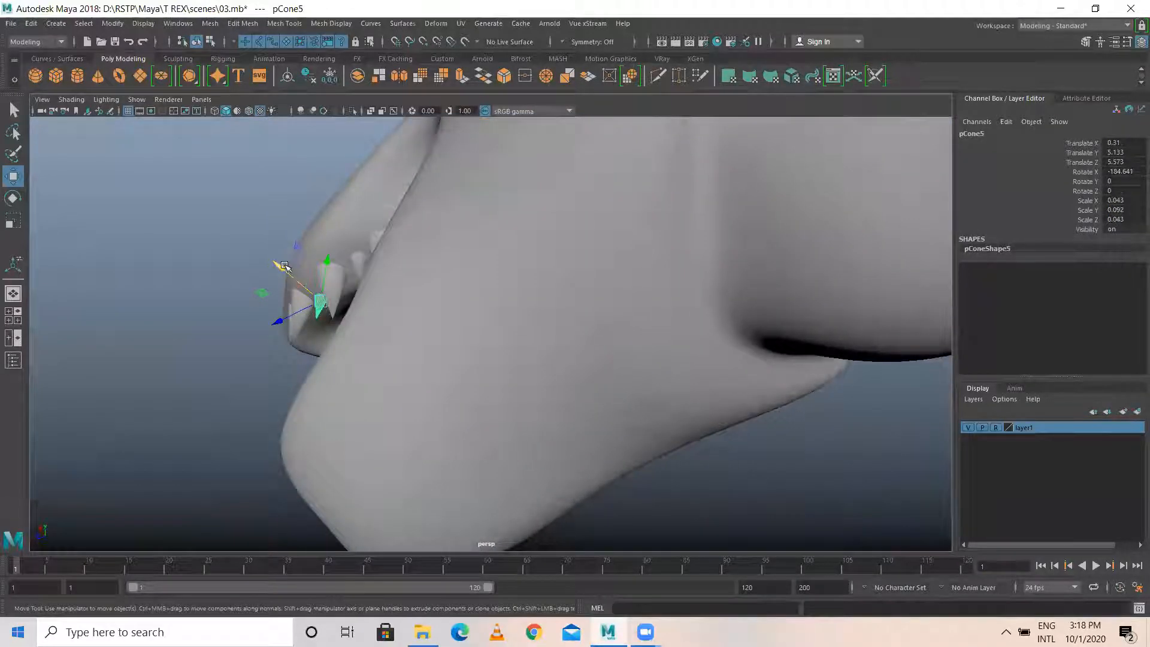
pyautogui.click(359, 259)
pyautogui.moveTo(328, 237); pyautogui.dragTo(322, 231)
pyautogui.click(371, 238)
pyautogui.keyDown('alt'); pyautogui.moveTo(403, 298); pyautogui.dragTo(468, 334); pyautogui.keyUp('alt')
pyautogui.click(482, 340)
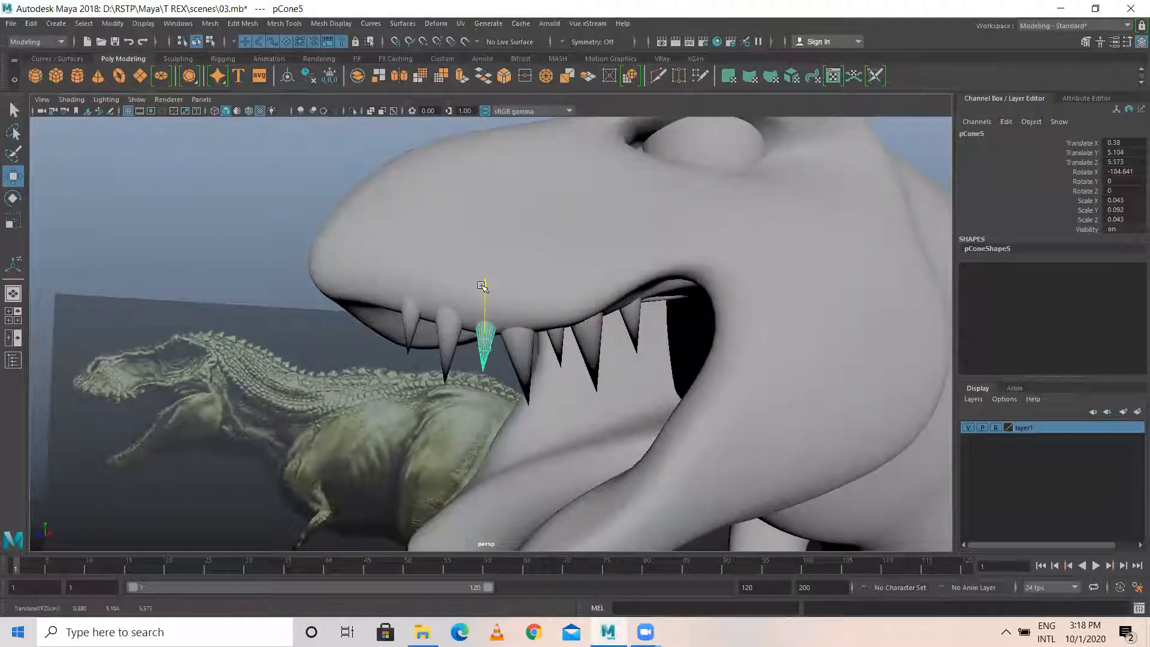
pyautogui.click(560, 341)
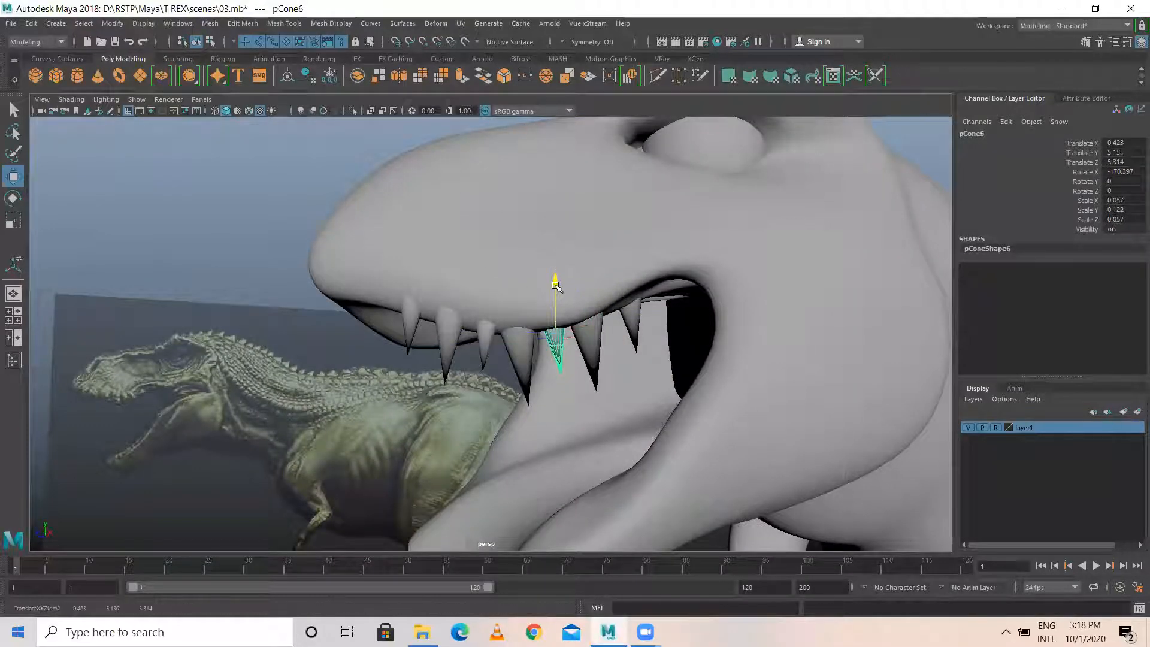
# Viewing the head from the front, adjust the front upper teeth so they sit against the jaw edge.
pyautogui.keyDown('alt'); pyautogui.moveTo(560, 341); pyautogui.dragTo(593, 286); pyautogui.keyUp('alt')
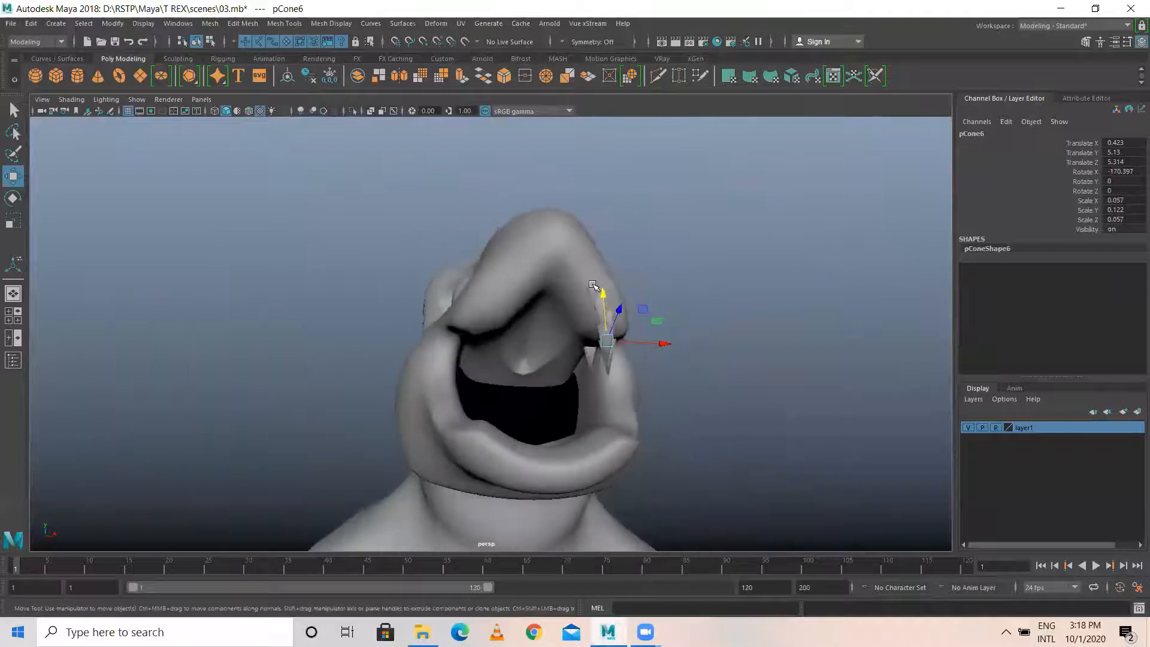
pyautogui.click(599, 292)
pyautogui.click(720, 287)
pyautogui.scroll(4, 633, 325)
pyautogui.keyDown('alt'); pyautogui.moveTo(683, 296); pyautogui.dragTo(603, 310, button='middle'); pyautogui.keyUp('alt')
pyautogui.click(603, 311)
pyautogui.moveTo(649, 316); pyautogui.dragTo(638, 286)
pyautogui.click(585, 273)
pyautogui.click(722, 300)
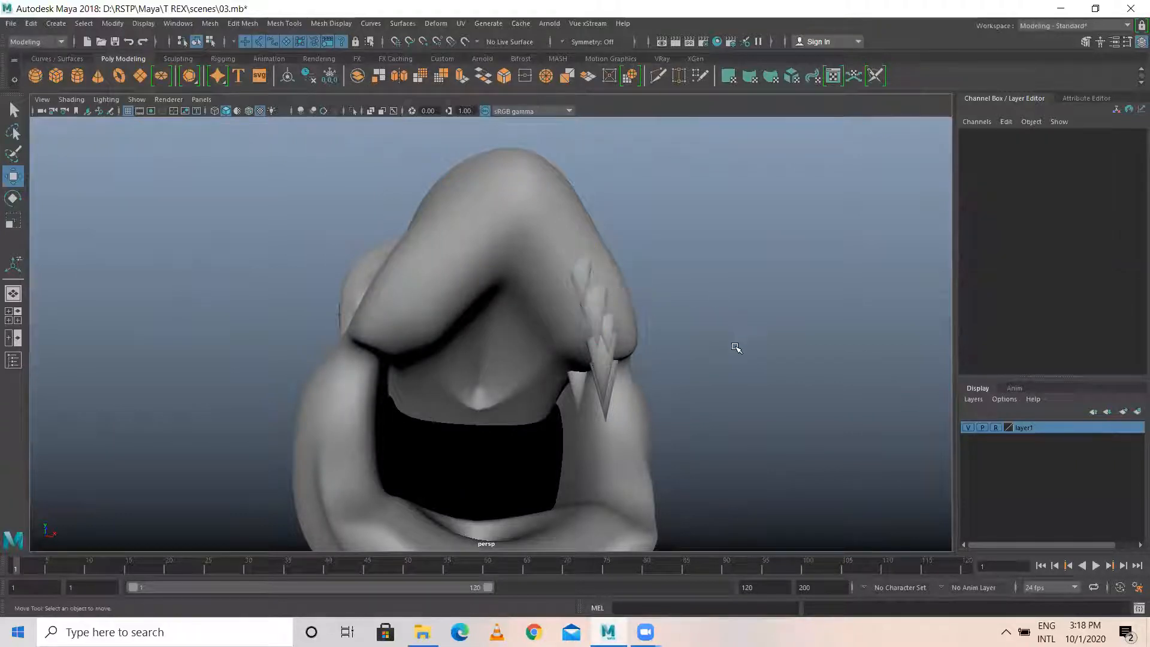
# Examine the fit of the upper tooth row from the front and from both sides of the head.
pyautogui.scroll(-3, 612, 333)
pyautogui.keyDown('alt'); pyautogui.moveTo(613, 332); pyautogui.dragTo(551, 373); pyautogui.keyUp('alt')
pyautogui.click(519, 358)
pyautogui.click(776, 283)
pyautogui.keyDown('alt'); pyautogui.moveTo(777, 284); pyautogui.dragTo(369, 259); pyautogui.keyUp('alt')
pyautogui.click(369, 259)
pyautogui.keyDown('alt'); pyautogui.moveTo(584, 352); pyautogui.dragTo(661, 376); pyautogui.keyUp('alt')
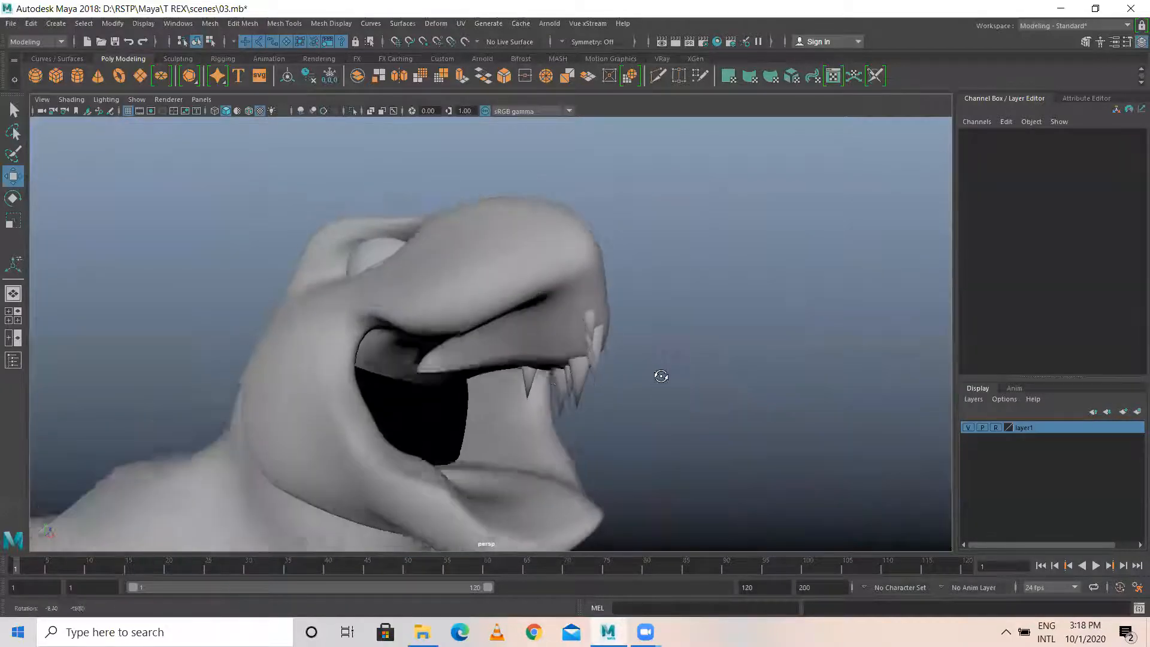
# Duplicate the rearmost upper tooth and move the copy forward and outward, to about X 0.522, Z 5.098.
pyautogui.click(529, 386)
pyautogui.keyDown('alt'); pyautogui.moveTo(585, 413); pyautogui.dragTo(617, 426); pyautogui.keyUp('alt')
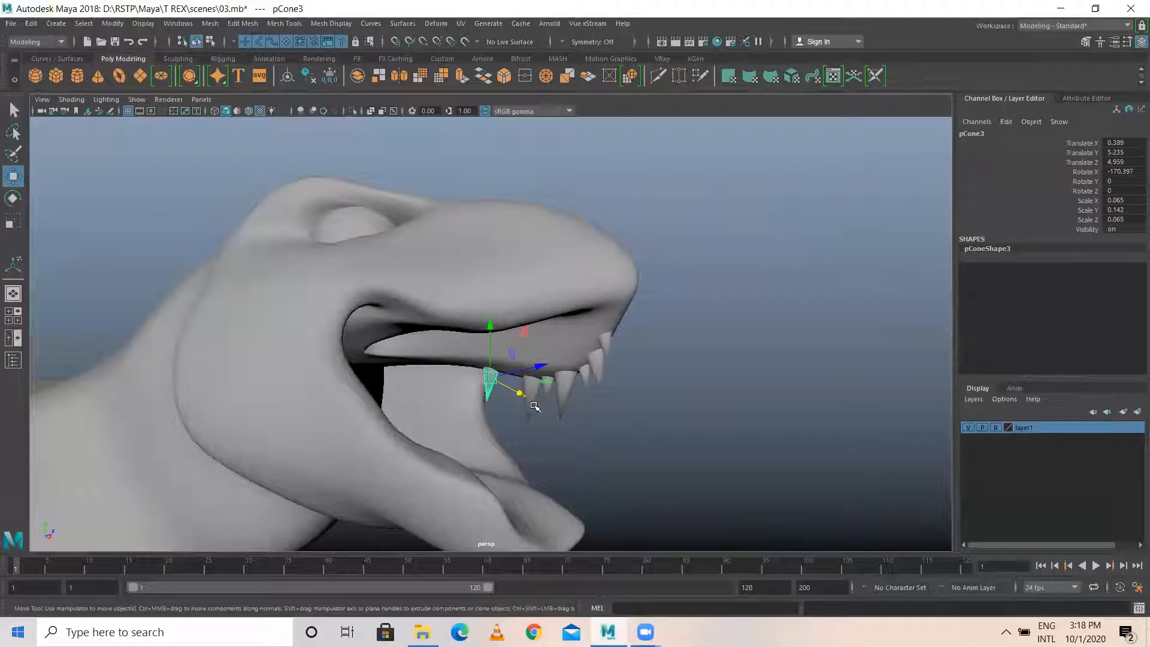
pyautogui.keyDown('alt'); pyautogui.moveTo(727, 426); pyautogui.dragTo(566, 403); pyautogui.keyUp('alt')
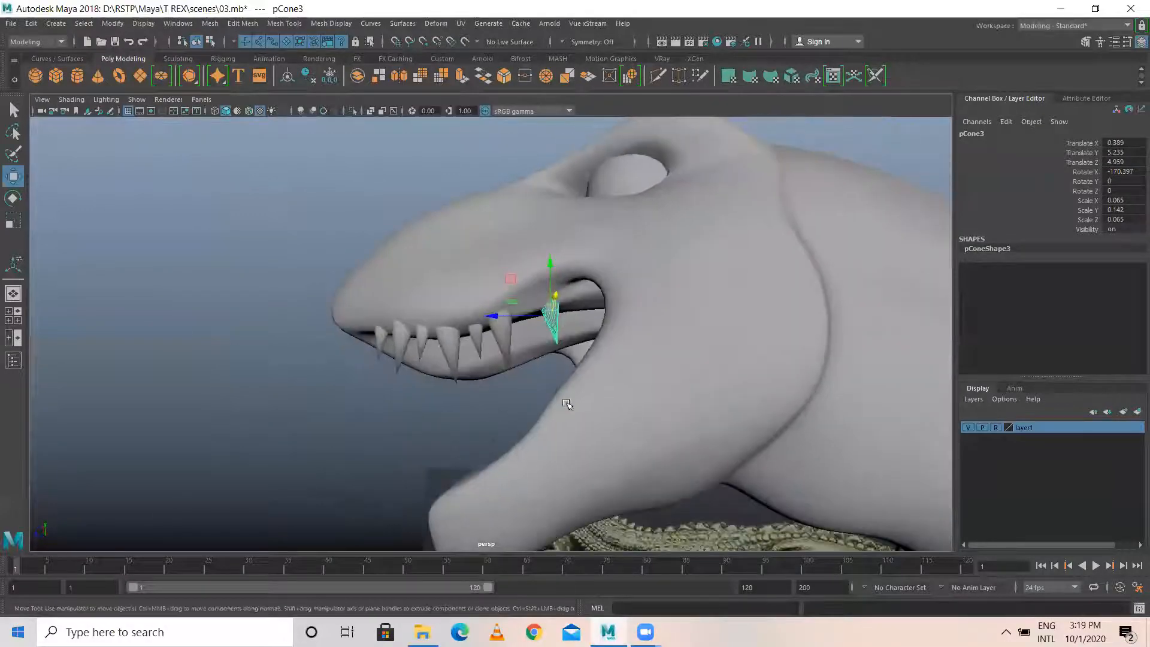
pyautogui.moveTo(490, 313); pyautogui.dragTo(455, 316)
pyautogui.keyDown('alt'); pyautogui.moveTo(642, 406); pyautogui.dragTo(586, 363); pyautogui.keyUp('alt')
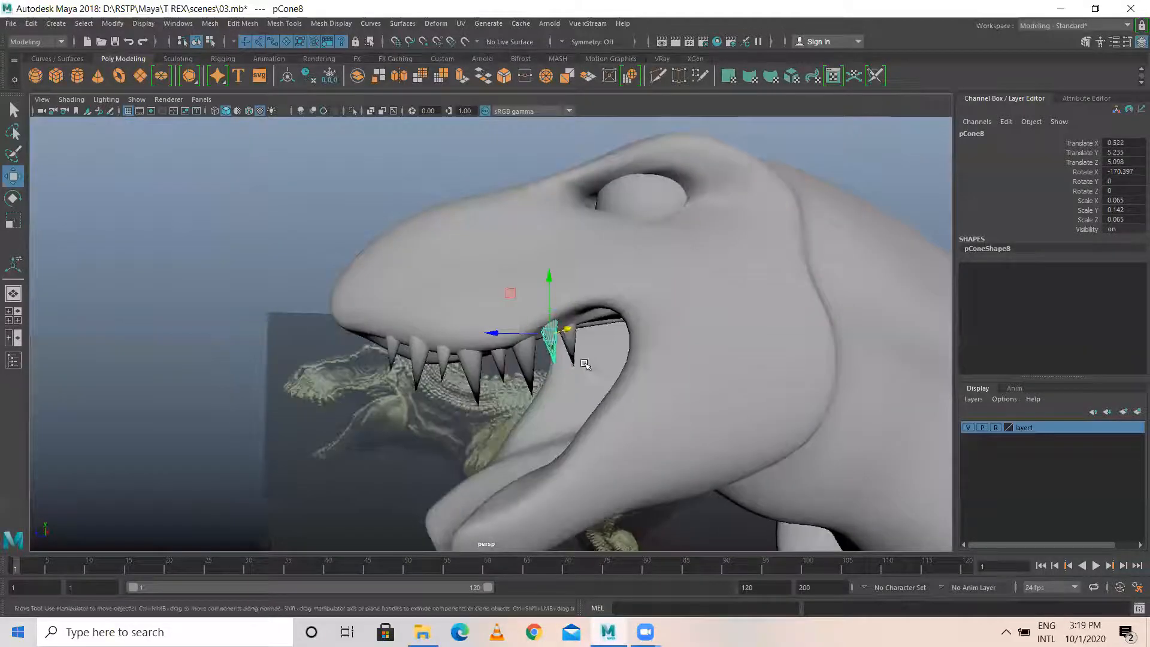
# Enlarge the duplicated rear tooth to about 0.079 in X and Z and 0.171 in Y.
pyautogui.press('r')
pyautogui.moveTo(549, 330); pyautogui.dragTo(574, 346)
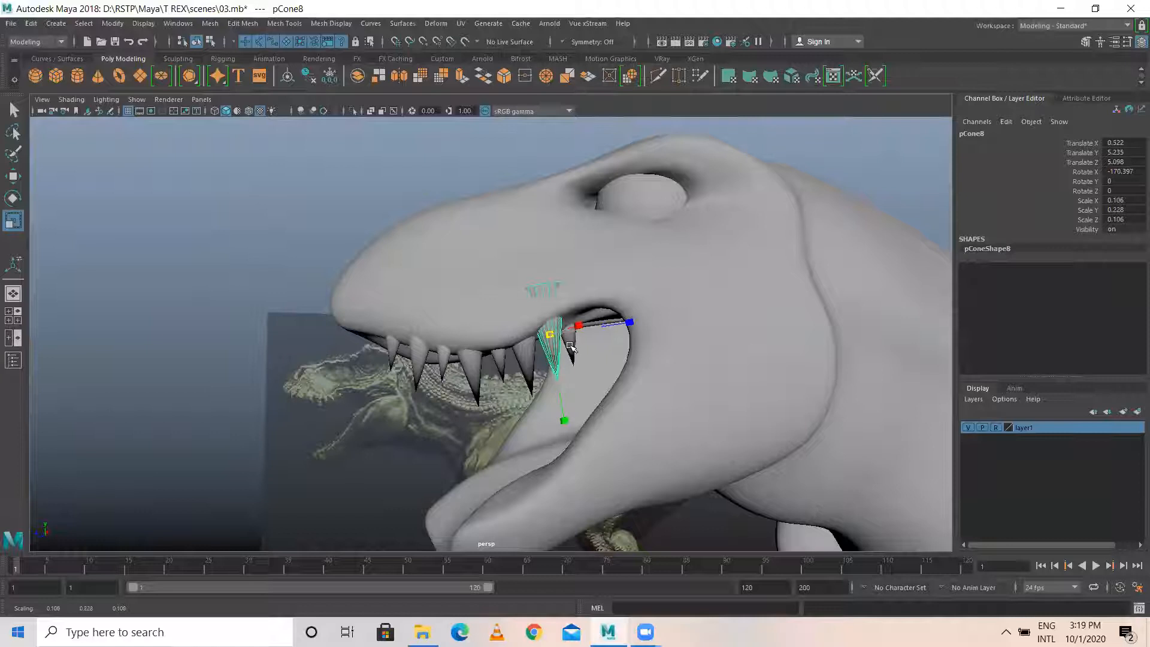
pyautogui.press('w')
pyautogui.moveTo(553, 291); pyautogui.dragTo(556, 302)
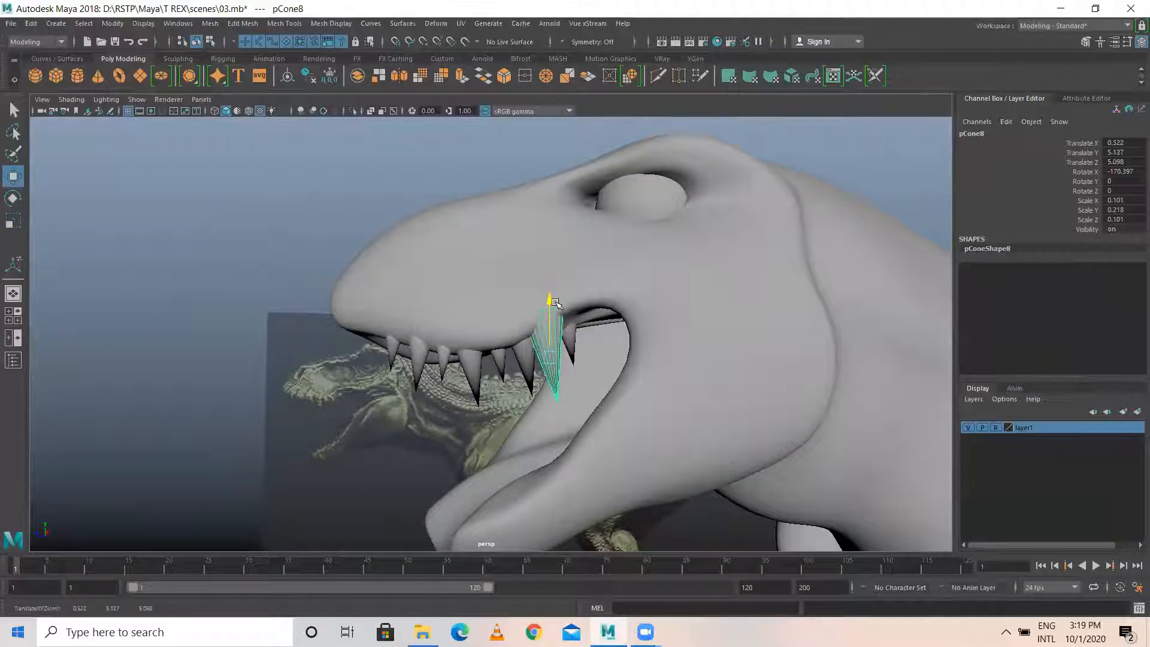
pyautogui.press('r')
pyautogui.moveTo(550, 357); pyautogui.dragTo(545, 361)
pyautogui.press('w')
# Reposition the duplicated rear tooth against the upper jaw, at about X 0.456, Y 5.155, Z 5.049.
pyautogui.moveTo(547, 298); pyautogui.dragTo(618, 293)
pyautogui.moveTo(624, 240)
pyautogui.mouseDown()
pyautogui.moveTo(573, 326)
pyautogui.moveTo(602, 258)
pyautogui.moveTo(617, 251)
pyautogui.mouseUp()
pyautogui.click(610, 250)
pyautogui.click(554, 312)
pyautogui.moveTo(549, 269); pyautogui.dragTo(538, 271)
pyautogui.keyDown('alt'); pyautogui.moveTo(631, 295); pyautogui.dragTo(545, 335); pyautogui.keyUp('alt')
# Select all eight teeth along the upper jaw and group them.
pyautogui.click(546, 336)
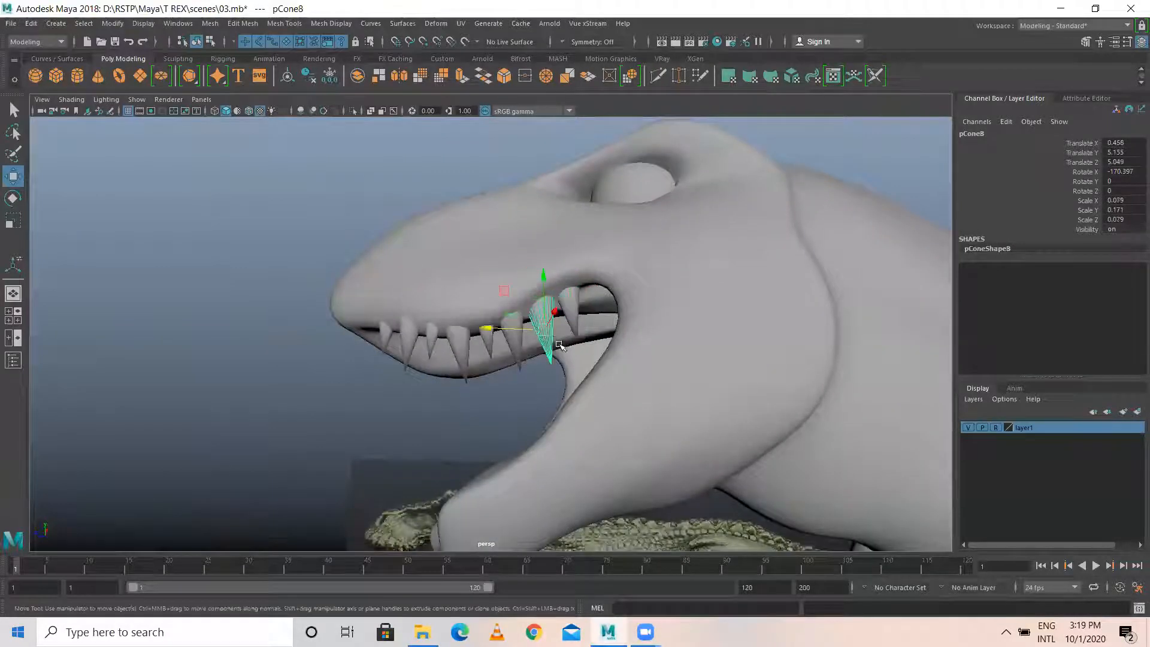
pyautogui.keyDown('shift'); pyautogui.click(567, 317); pyautogui.keyUp('shift')
pyautogui.keyDown('shift'); pyautogui.click(514, 342); pyautogui.keyUp('shift')
pyautogui.keyDown('shift'); pyautogui.click(486, 342); pyautogui.keyUp('shift')
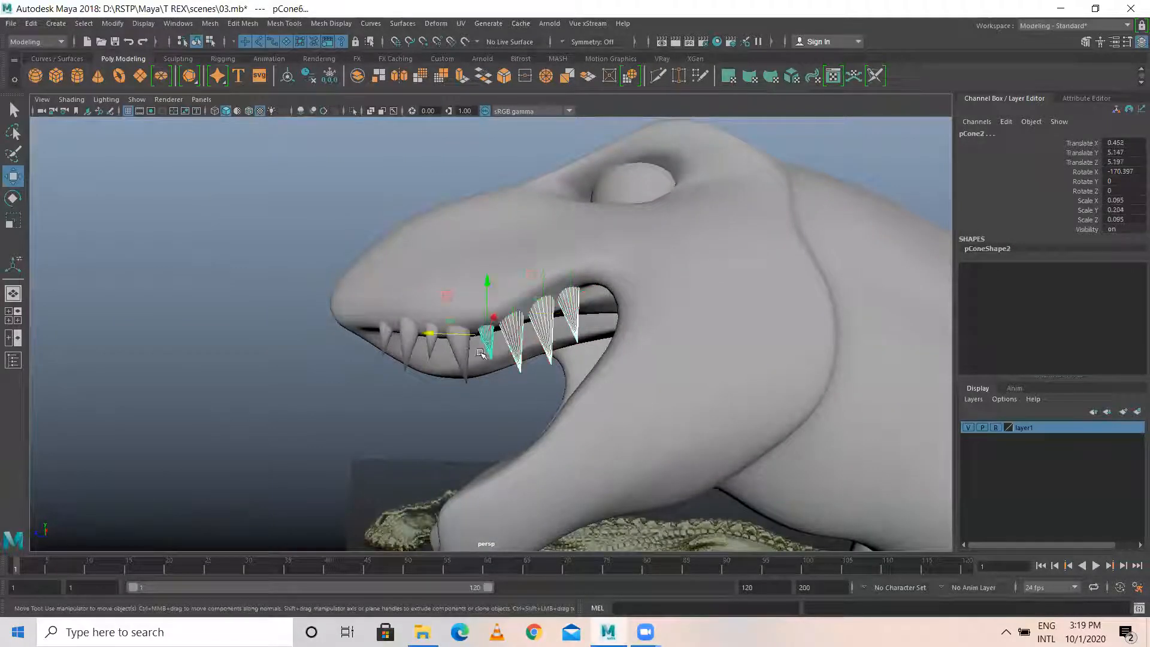
pyautogui.keyDown('shift'); pyautogui.click(448, 357); pyautogui.keyUp('shift')
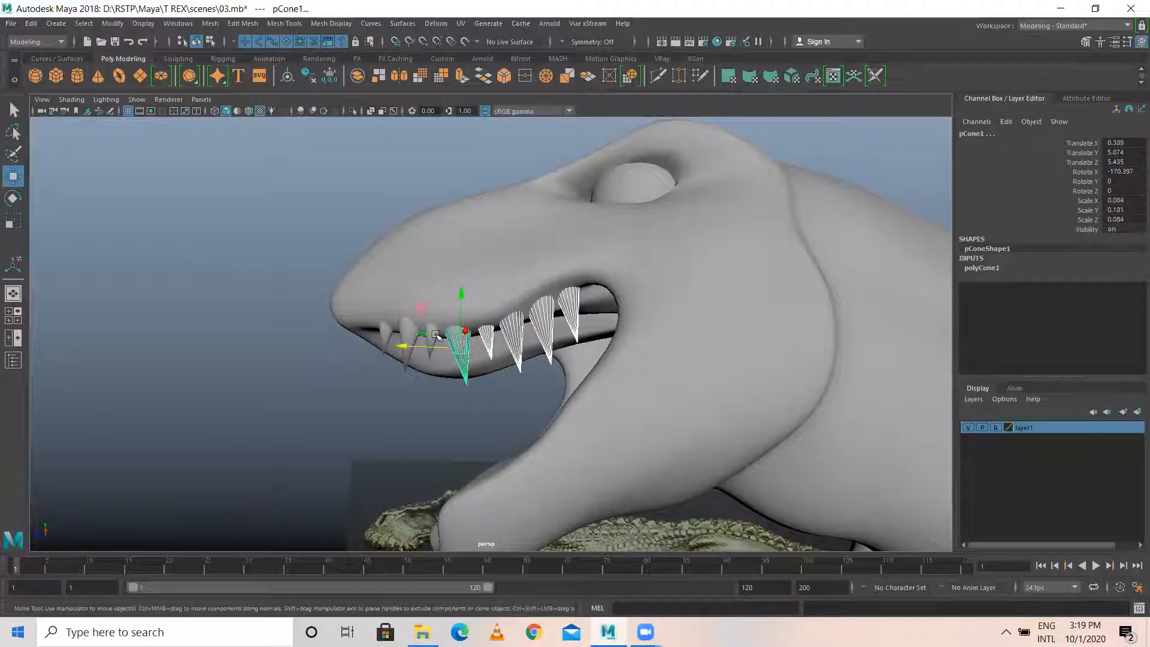
pyautogui.keyDown('shift'); pyautogui.click(432, 340); pyautogui.keyUp('shift')
pyautogui.keyDown('alt'); pyautogui.moveTo(435, 367); pyautogui.dragTo(509, 364); pyautogui.keyUp('alt')
pyautogui.scroll(2, 518, 363)
pyautogui.keyDown('shift'); pyautogui.click(503, 352); pyautogui.keyUp('shift')
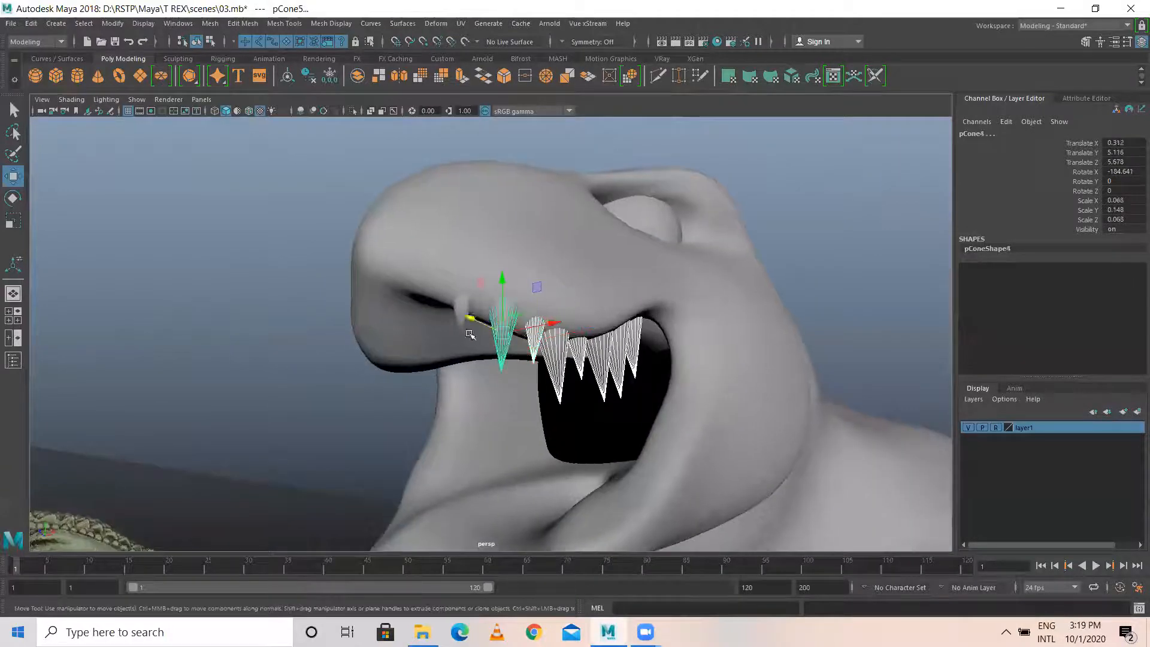
pyautogui.keyDown('shift'); pyautogui.click(460, 331); pyautogui.keyUp('shift')
pyautogui.hotkey('ctrl', 'g')
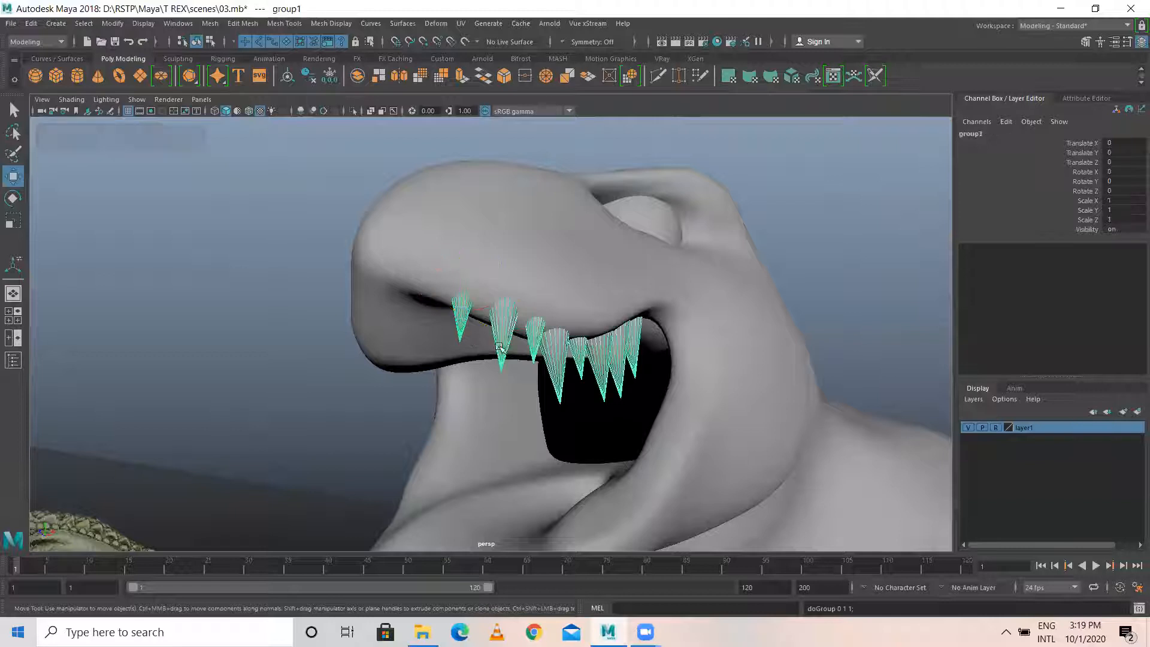
# Center the pivot of the upper tooth group.
pyautogui.click(112, 23)
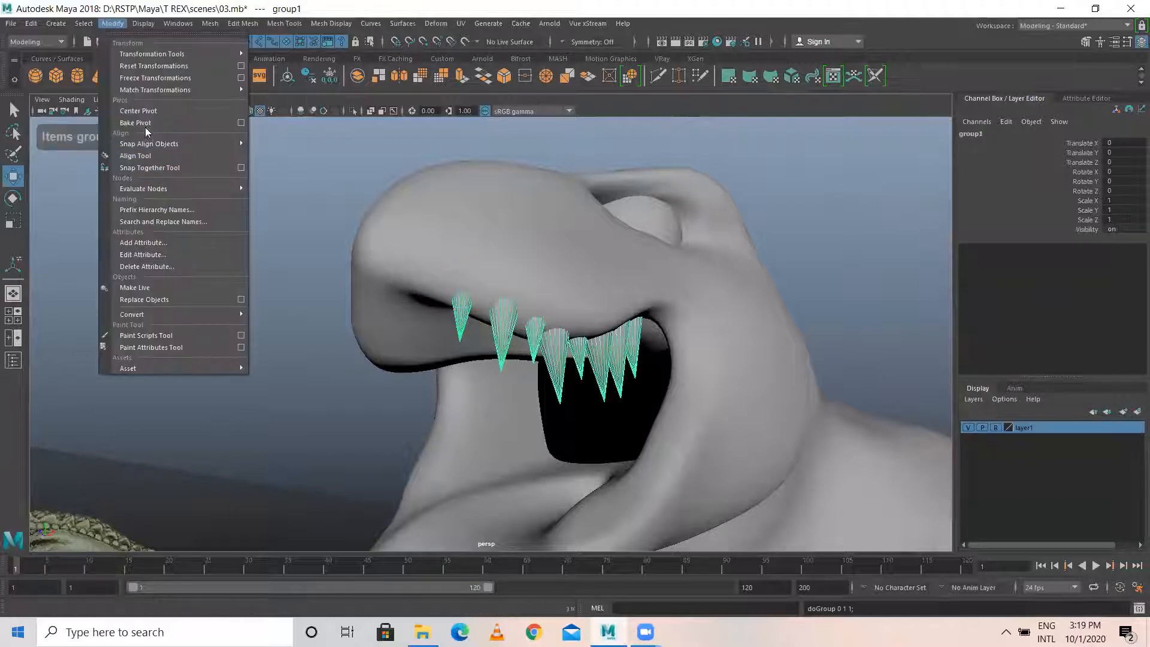
pyautogui.click(138, 111)
pyautogui.keyDown('alt'); pyautogui.moveTo(599, 359); pyautogui.dragTo(886, 361); pyautogui.keyUp('alt')
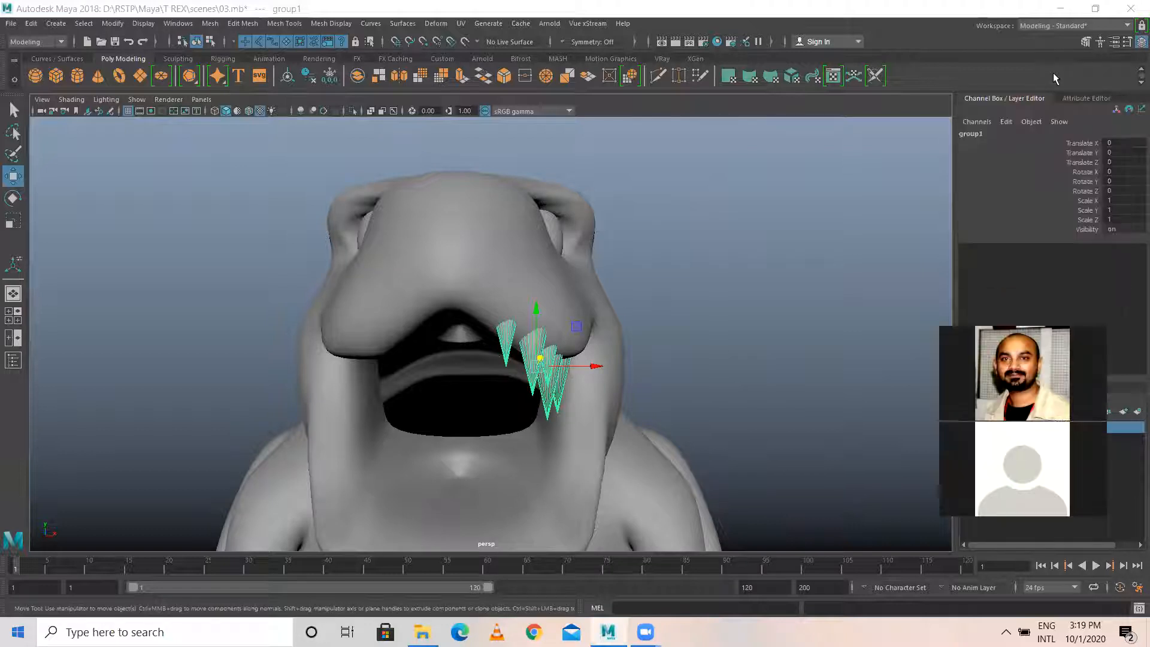
# Try to flip the original upper tooth group by setting its Scale X to -1.
pyautogui.click(1118, 201)
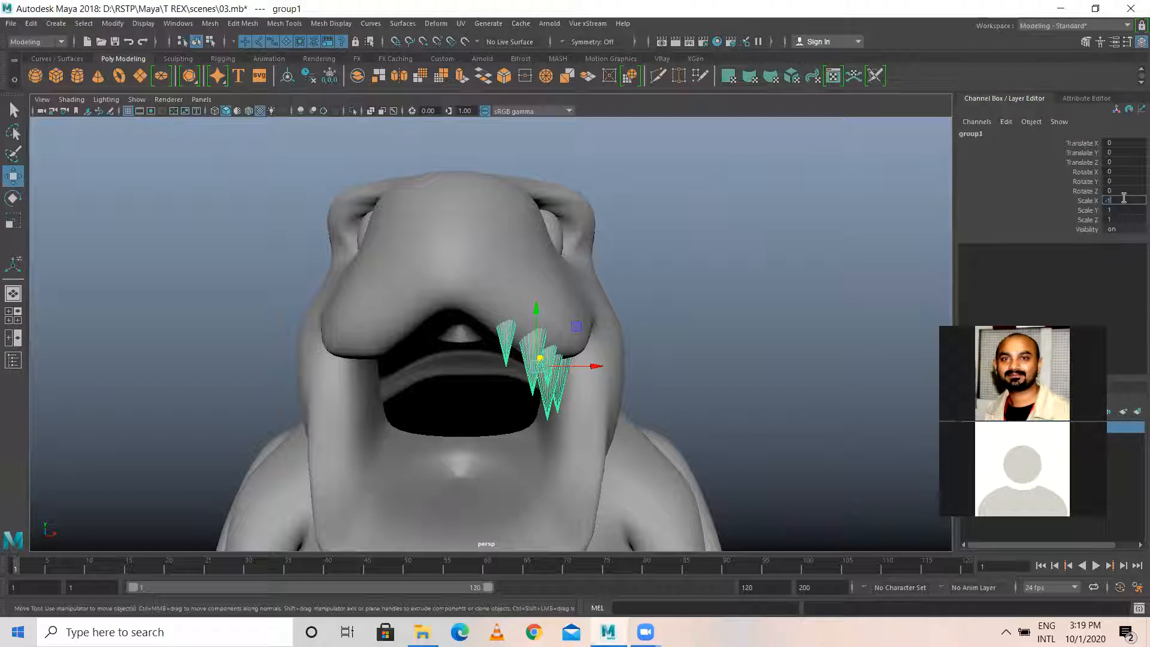
pyautogui.write('-1')
pyautogui.press('Return')
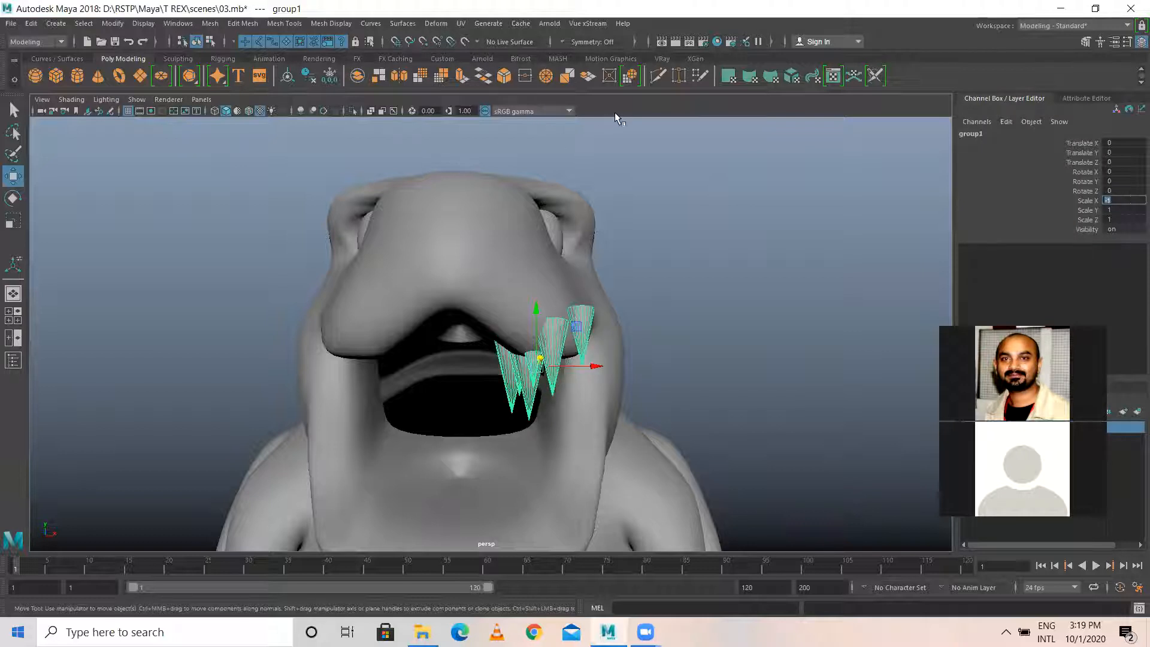
pyautogui.keyDown('alt'); pyautogui.moveTo(667, 175); pyautogui.dragTo(621, 185); pyautogui.keyUp('alt')
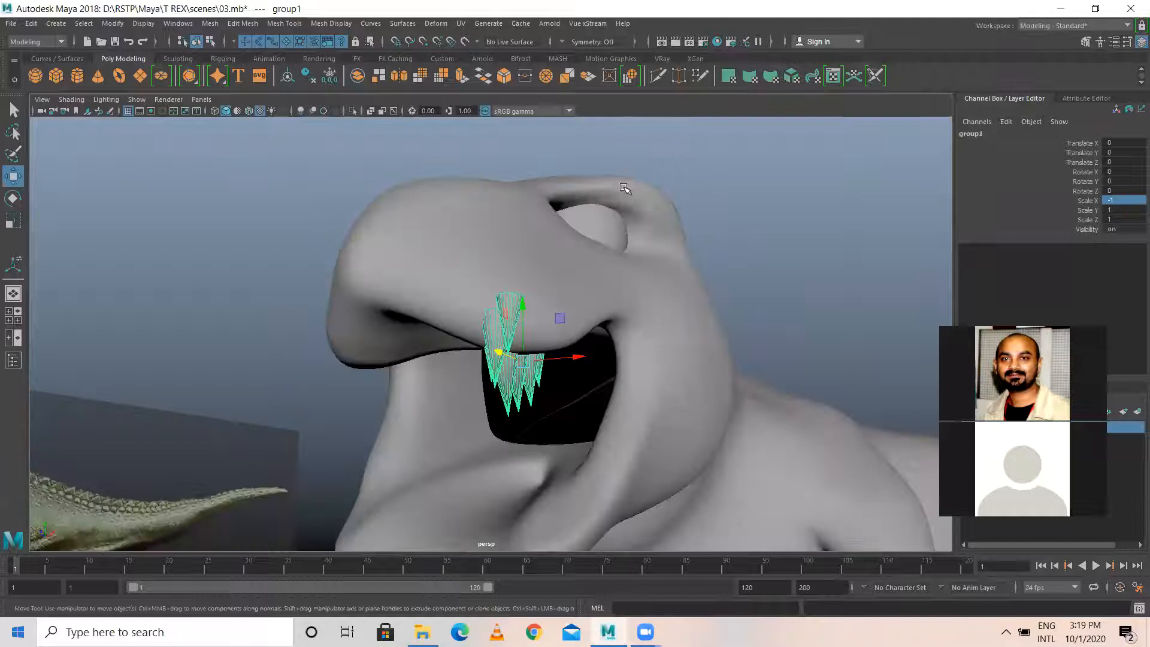
pyautogui.hotkey('ctrl', 'z')
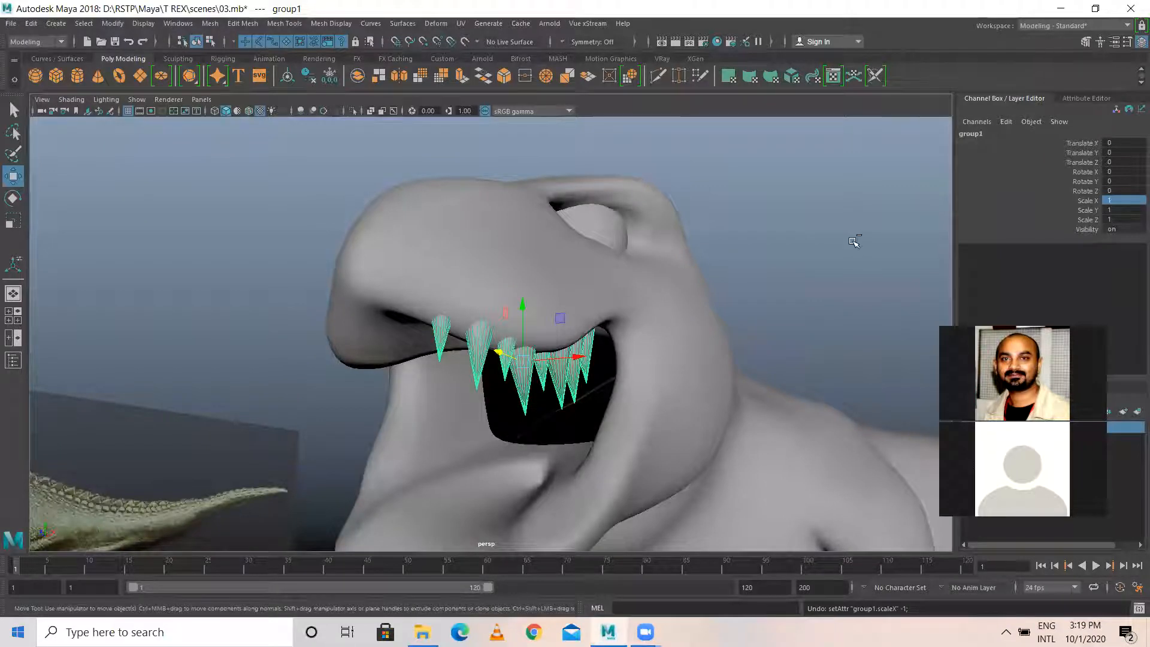
# Duplicate the upper tooth group and mirror the copy with a Scale X of -1.
pyautogui.hotkey('ctrl', 'd')
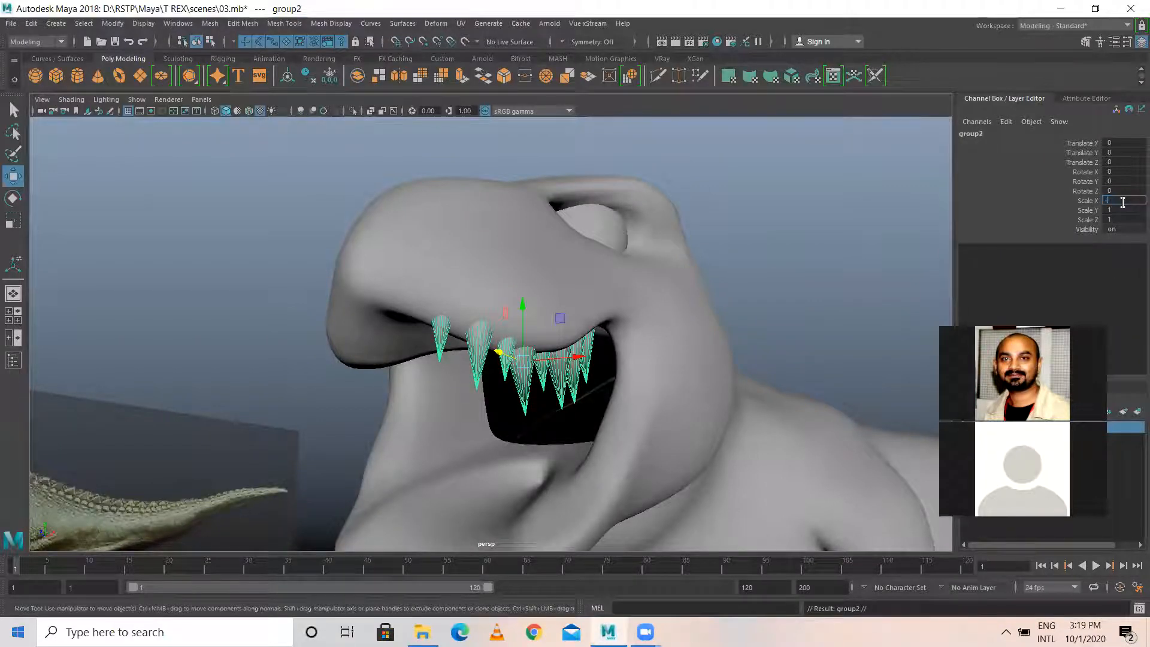
pyautogui.write('-1')
pyautogui.press('Return')
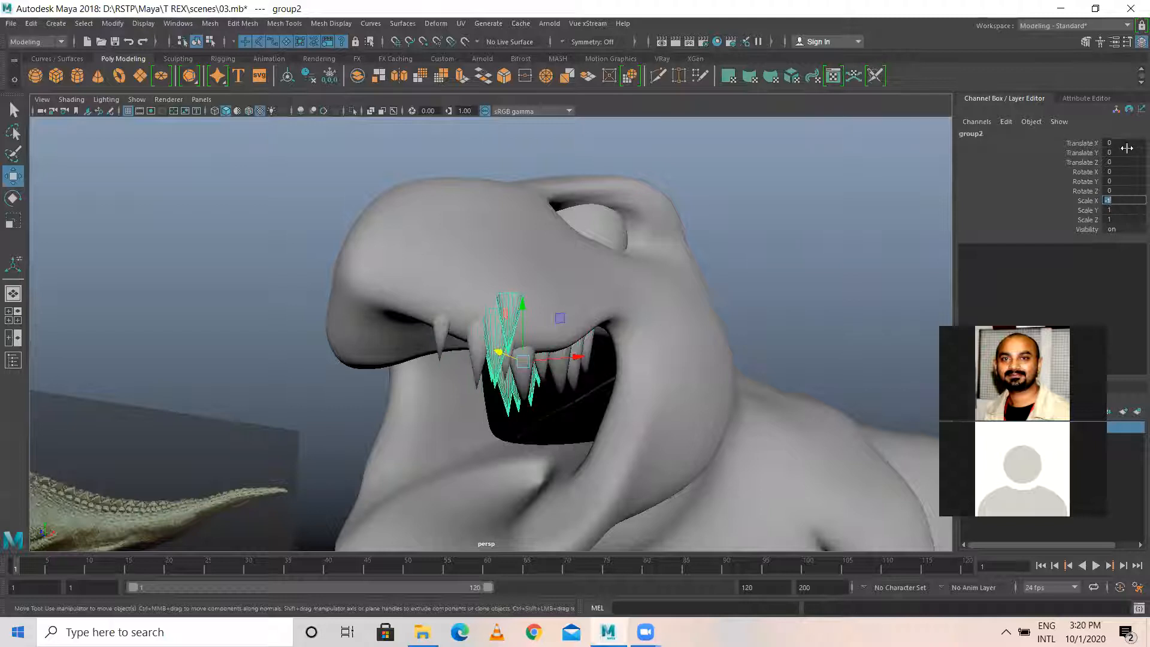
# Move the mirrored tooth group along X to the opposite side of the upper jaw, at about X -0.699.
pyautogui.keyDown('alt'); pyautogui.moveTo(516, 334); pyautogui.dragTo(439, 368); pyautogui.keyUp('alt')
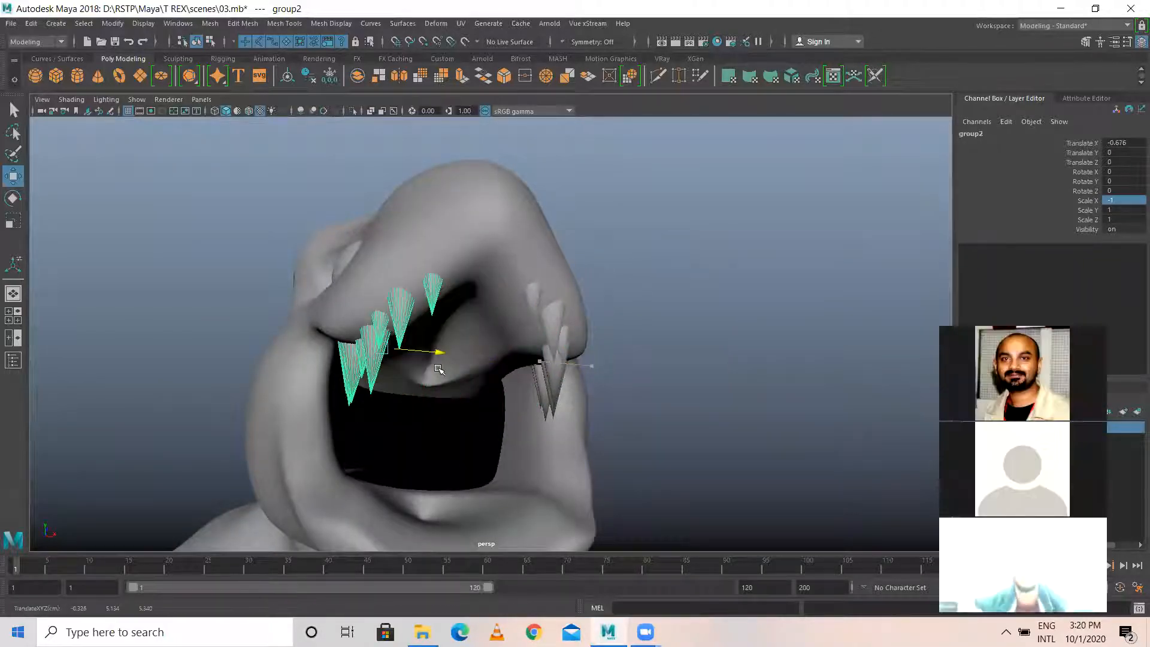
pyautogui.keyDown('alt'); pyautogui.moveTo(534, 390); pyautogui.dragTo(520, 365); pyautogui.keyUp('alt')
pyautogui.moveTo(434, 342); pyautogui.dragTo(429, 340)
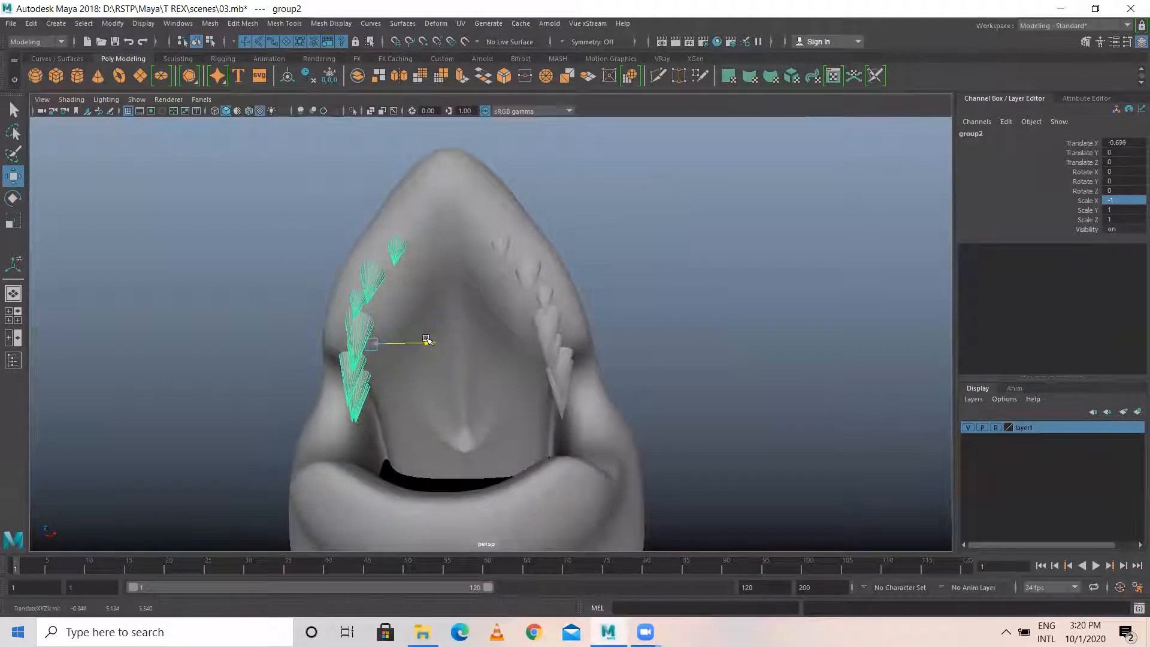
pyautogui.click(611, 281)
# Examine both upper tooth rows and the whole T. rex body from several angles.
pyautogui.keyDown('alt'); pyautogui.moveTo(612, 281); pyautogui.dragTo(323, 225); pyautogui.keyUp('alt')
pyautogui.keyDown('alt'); pyautogui.moveTo(494, 299); pyautogui.dragTo(418, 303); pyautogui.keyUp('alt')
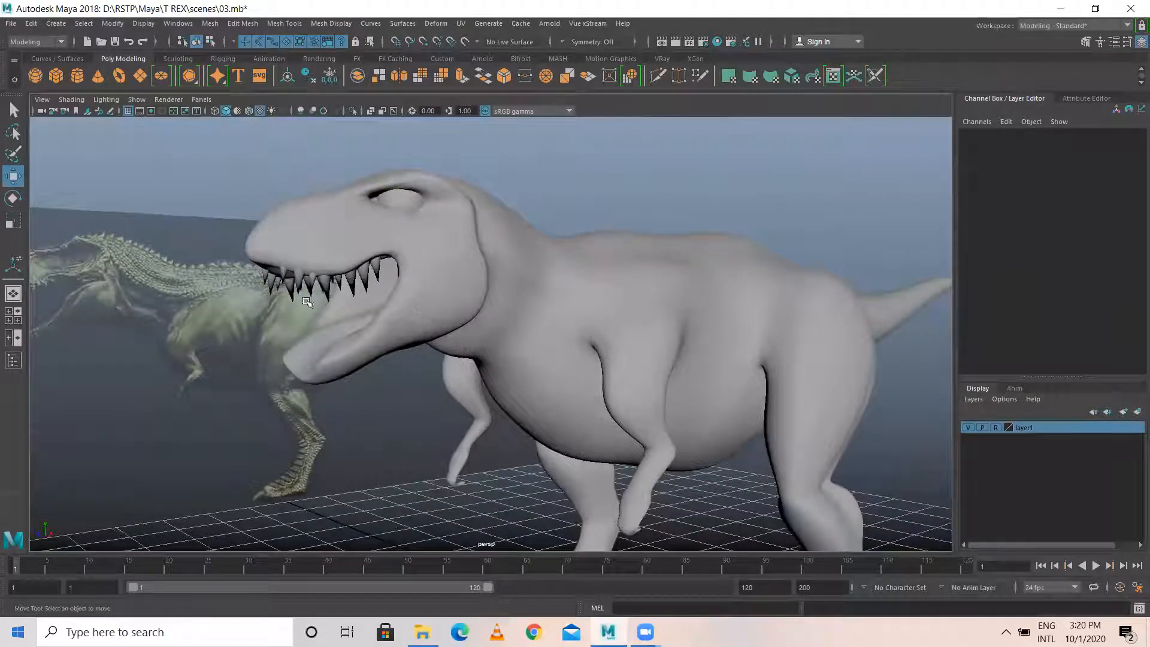
pyautogui.scroll(-7, 428, 334)
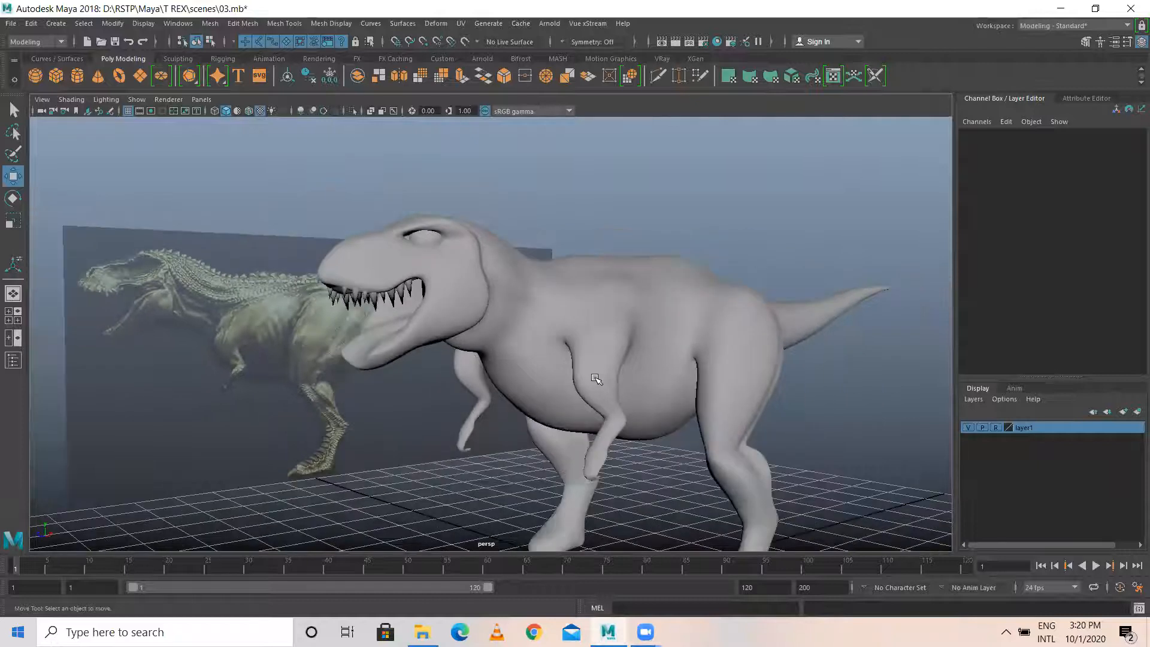
pyautogui.keyDown('alt'); pyautogui.moveTo(541, 367); pyautogui.dragTo(395, 281); pyautogui.keyUp('alt')
pyautogui.scroll(4, 467, 277)
pyautogui.keyDown('alt'); pyautogui.moveTo(521, 326); pyautogui.dragTo(450, 277); pyautogui.keyUp('alt')
pyautogui.click(451, 279)
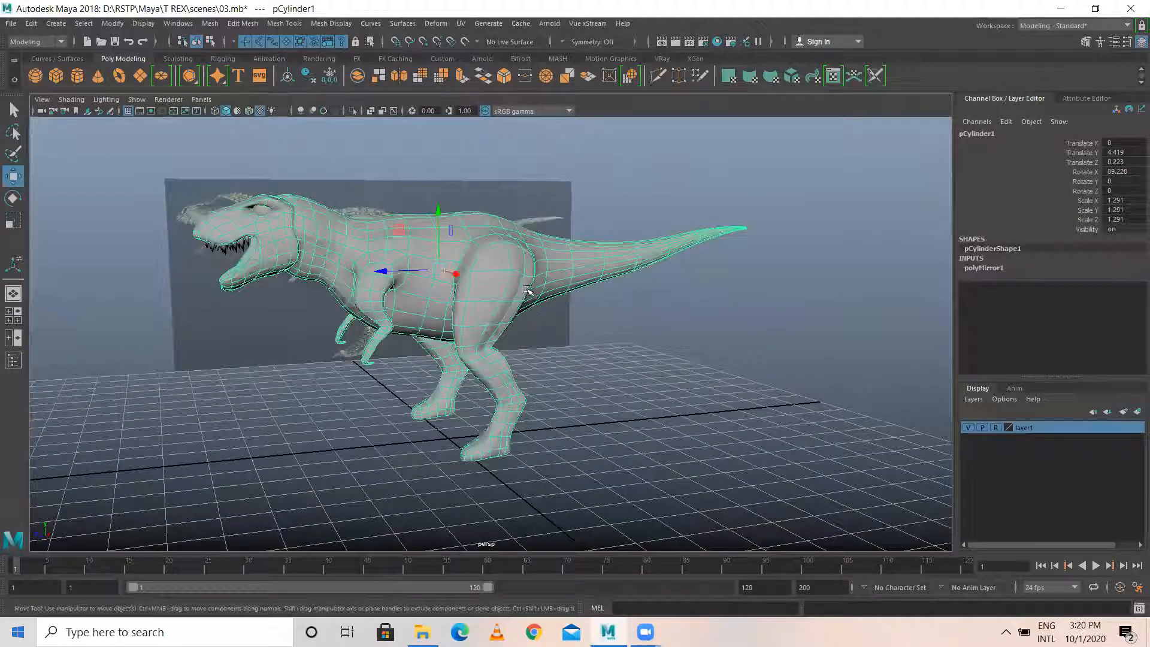
# Save the scene and deselect the body.
pyautogui.hotkey('ctrl', 's')
pyautogui.click(614, 192)
pyautogui.keyDown('alt'); pyautogui.moveTo(470, 300); pyautogui.dragTo(480, 334); pyautogui.keyUp('alt')
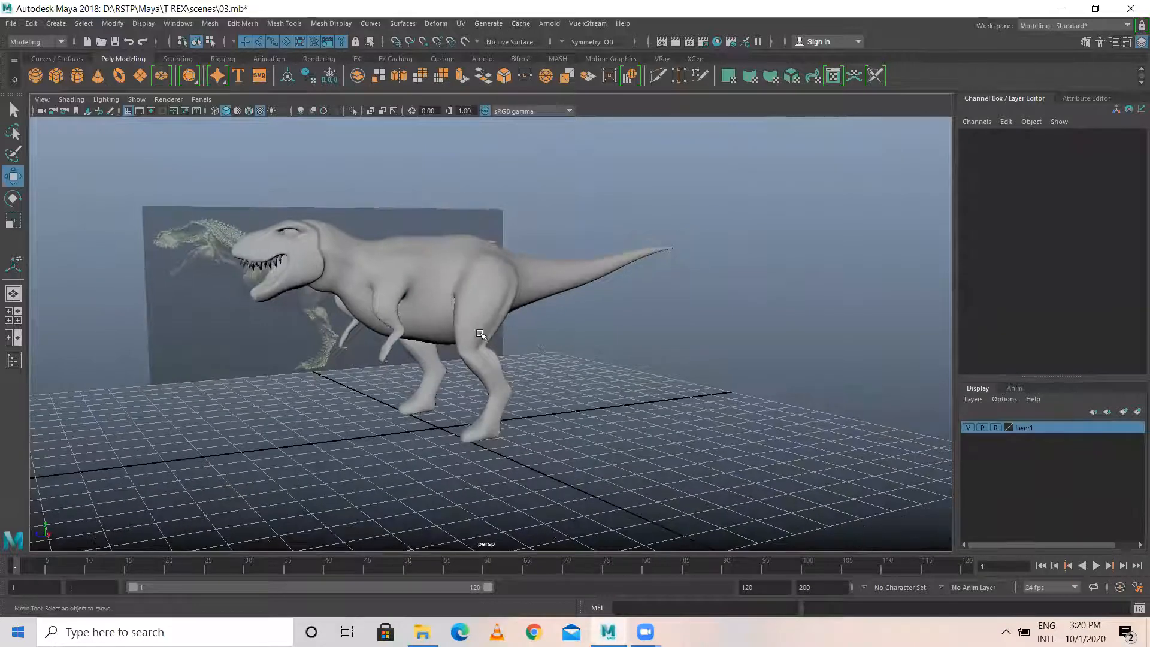